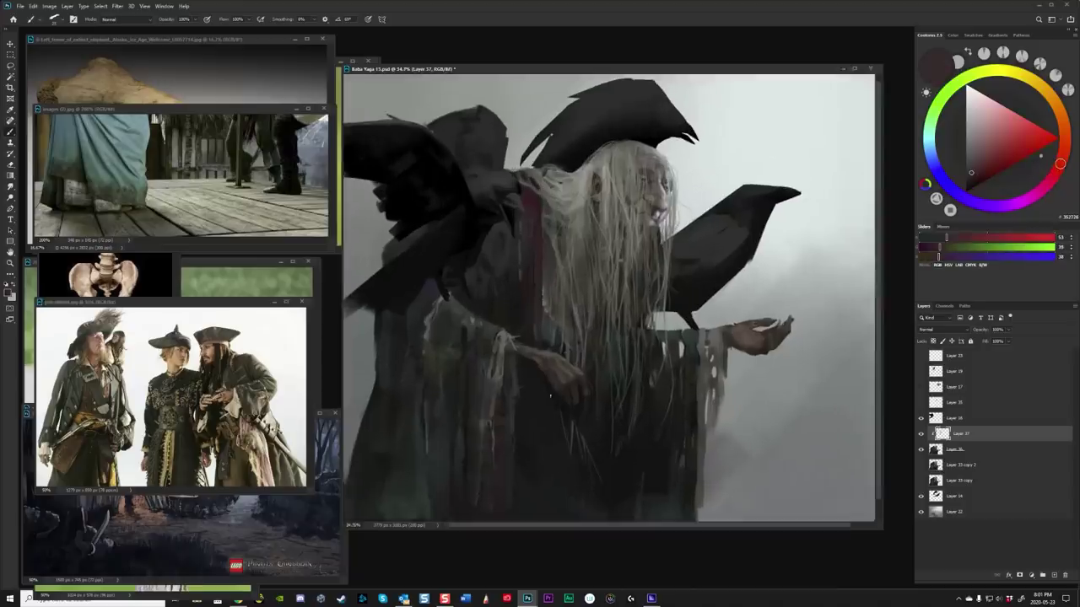
Step: On a new layer clipped to the figure, paint the robe with sampled dark tones and check the picture mirrored
{"action": "scroll", "coordinate": [527, 253], "scroll_direction": "down", "scroll_amount": 2}
{"action": "left_click", "coordinate": [517, 295], "text": "alt"}
{"action": "key", "text": "ctrl+shift+alt+n"}
{"action": "left_click", "coordinate": [517, 295], "text": "alt"}
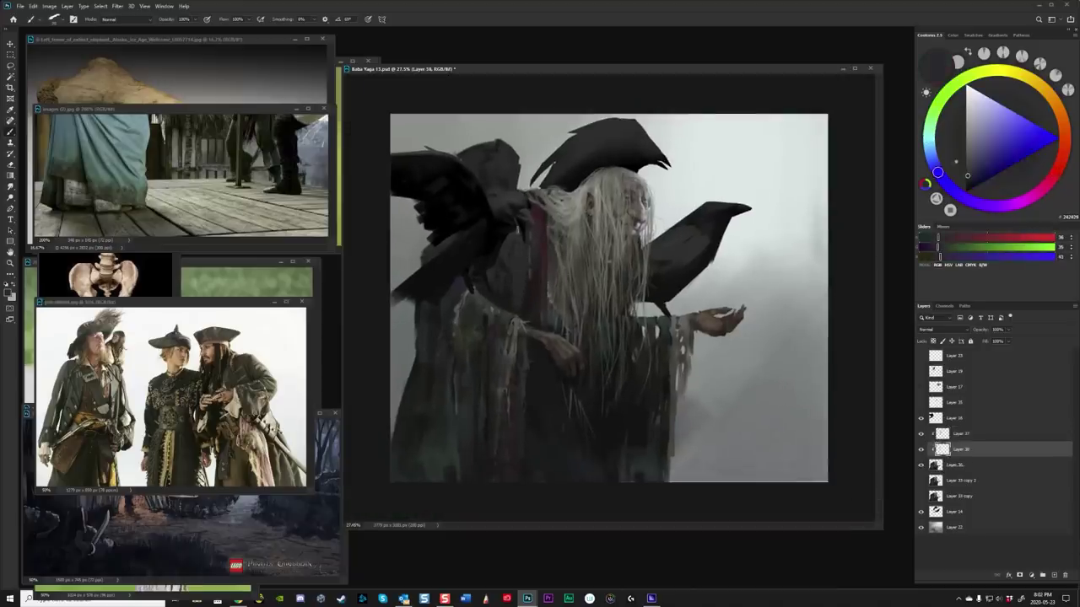
{"action": "left_click", "coordinate": [517, 265], "text": "alt"}
{"action": "left_click", "coordinate": [743, 354], "text": "alt"}
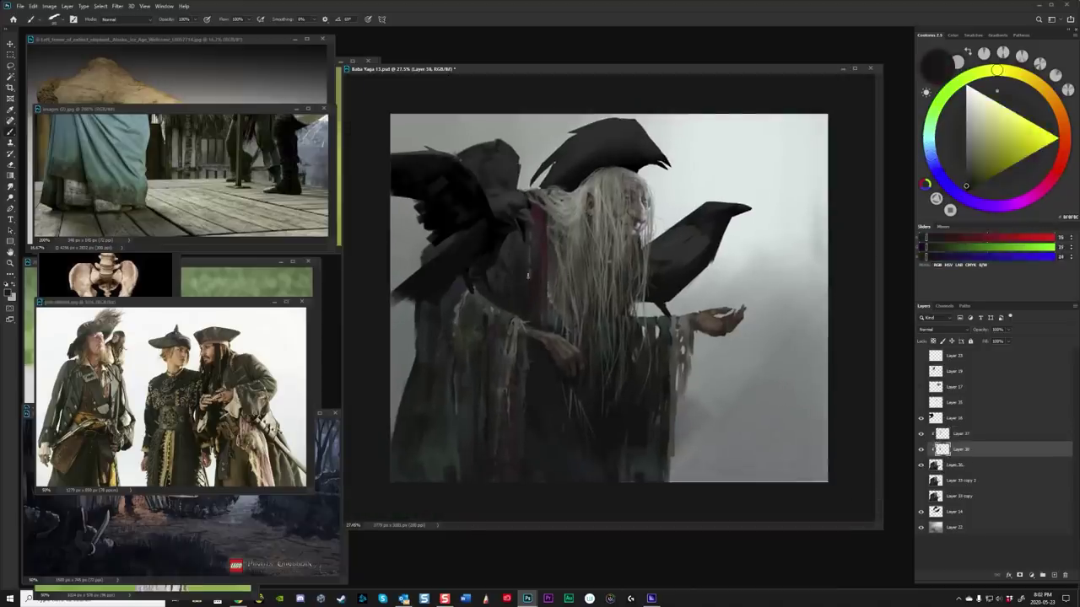
{"action": "left_click", "coordinate": [511, 272], "text": "alt"}
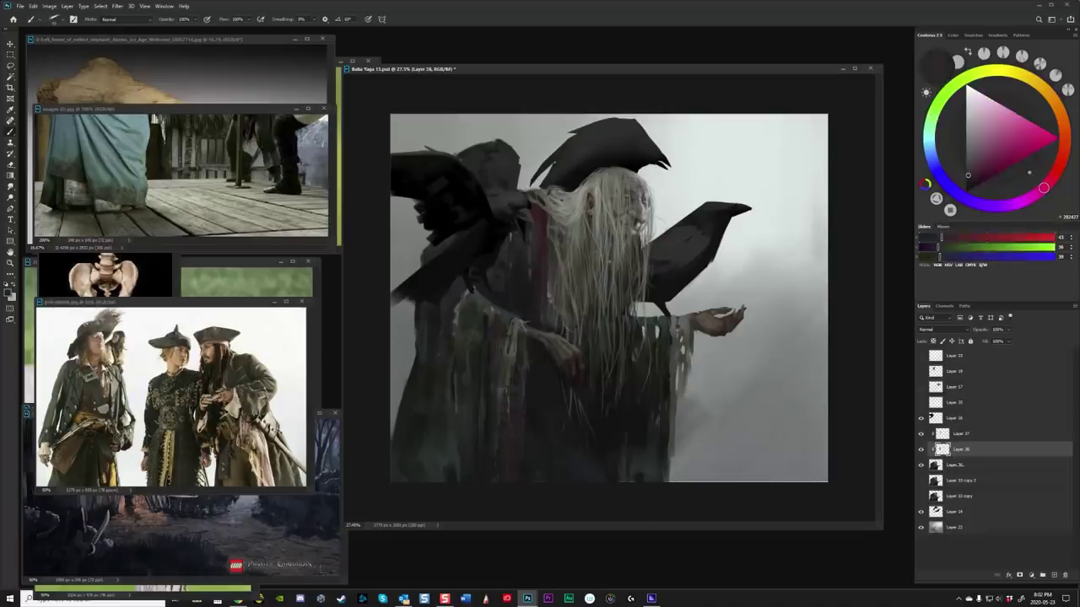
{"action": "key", "text": "ctrl+shift+h"}
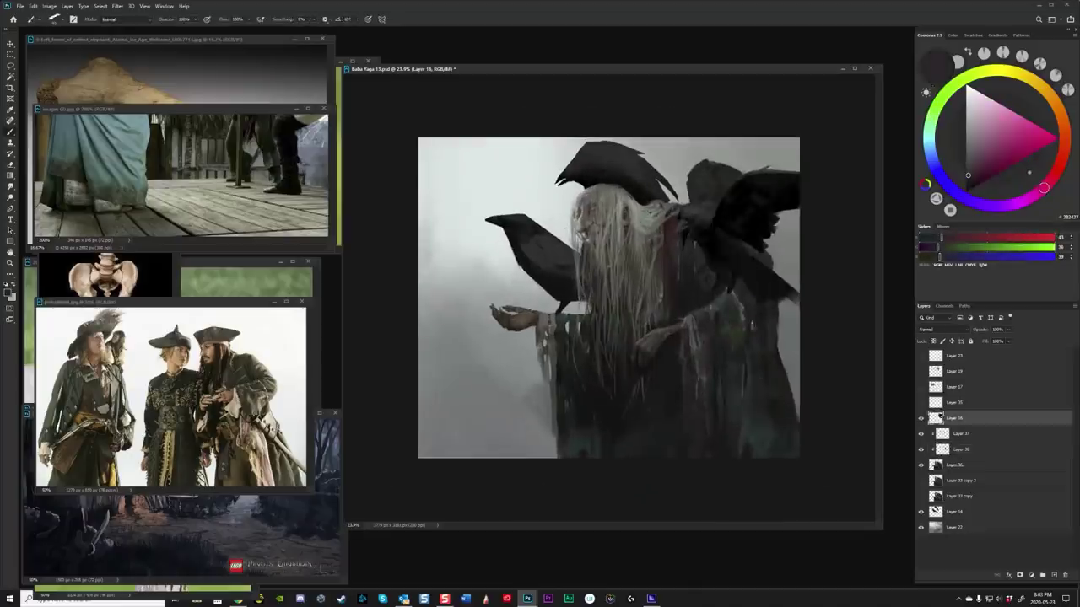
{"action": "key", "text": "ctrl+shift+h"}
Step: On a new layer above the figure, paint ragged dark cloth strips hanging from the outstretched hand
{"action": "key", "text": "alt+bracketleft"}
{"action": "scroll", "coordinate": [650, 437], "scroll_direction": "up", "scroll_amount": 2}
{"action": "key", "text": "ctrl+shift+alt+n"}
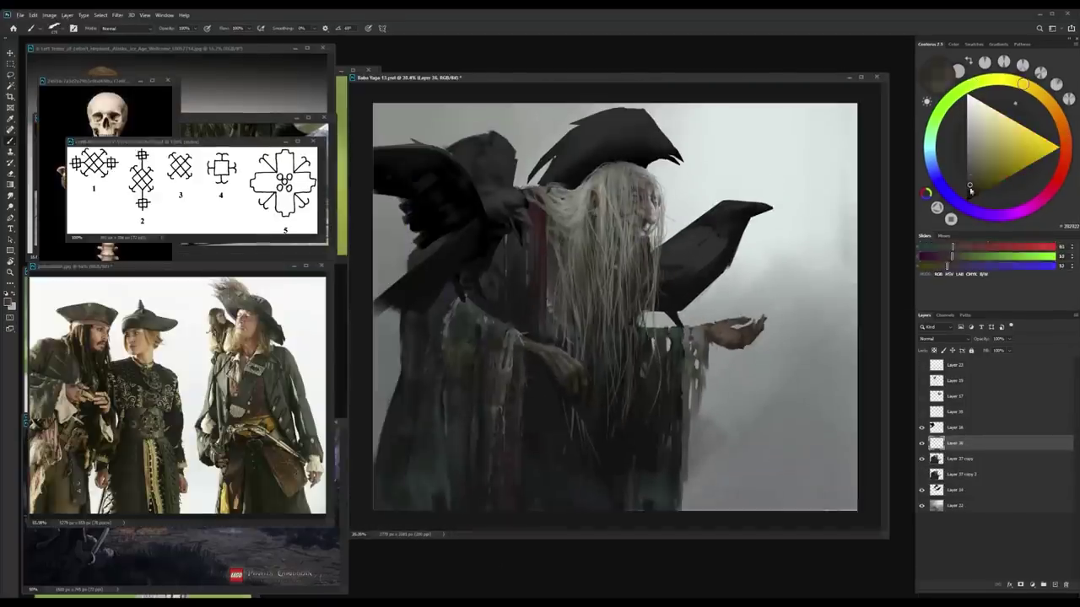
{"action": "mouse_move", "coordinate": [717, 326]}
{"action": "left_mouse_down"}
{"action": "mouse_move", "coordinate": [732, 339]}
{"action": "mouse_move", "coordinate": [717, 334]}
{"action": "mouse_move", "coordinate": [731, 388]}
{"action": "left_mouse_up"}
{"action": "key", "text": "ctrl+z"}
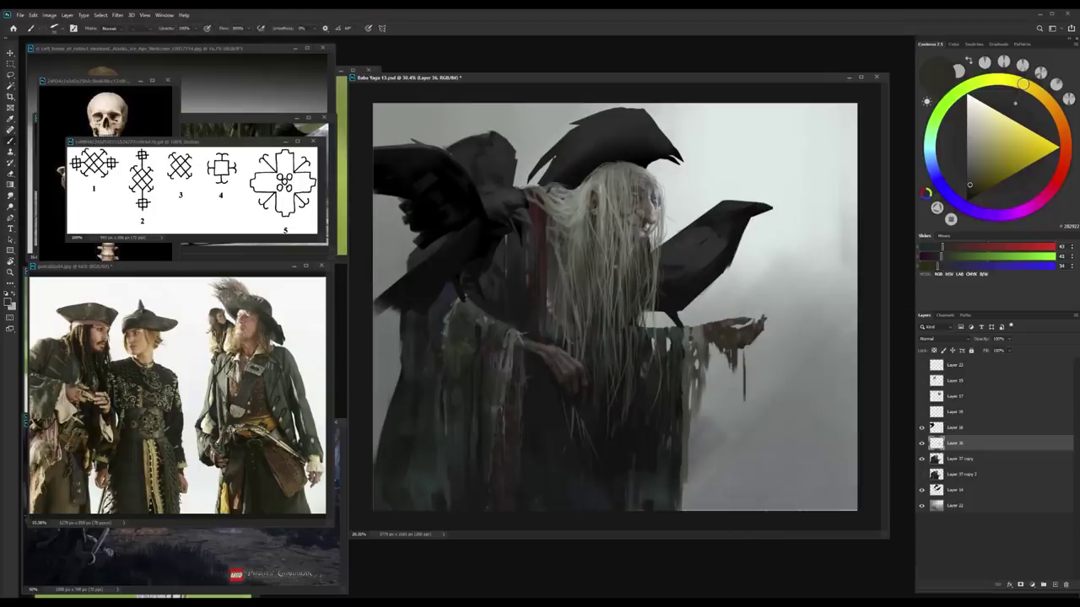
{"action": "key", "text": "shift+0"}
{"action": "scroll", "coordinate": [615, 307], "scroll_direction": "down", "scroll_amount": 1}
Step: Clip a new layer to the hanging cloth strips and shade them with lighter greys sampled from the sleeve
{"action": "key", "text": "ctrl+shift+alt+n"}
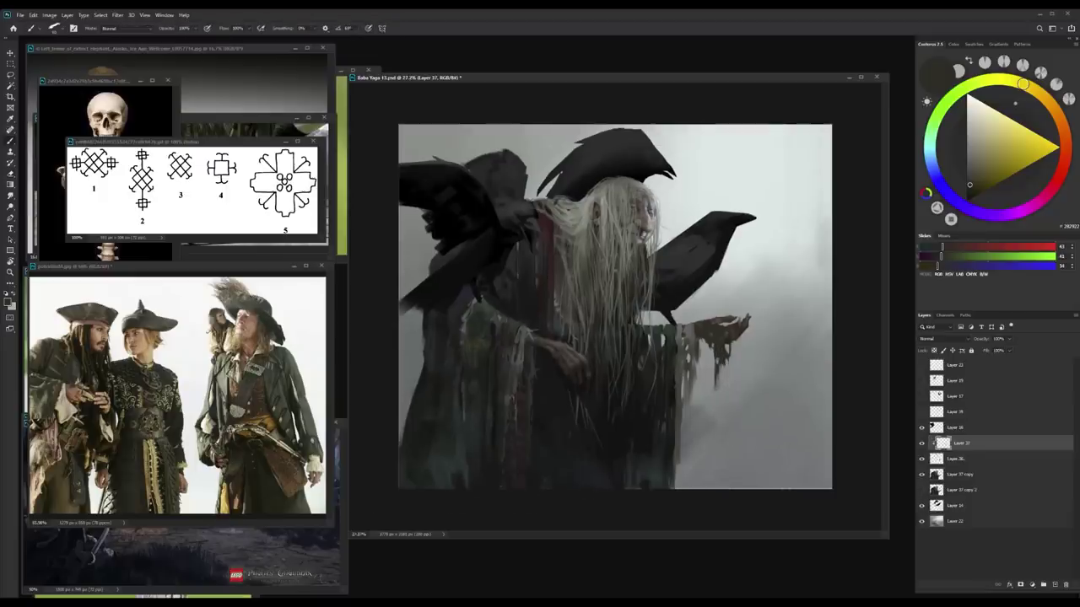
{"action": "left_click", "coordinate": [708, 331], "text": "alt"}
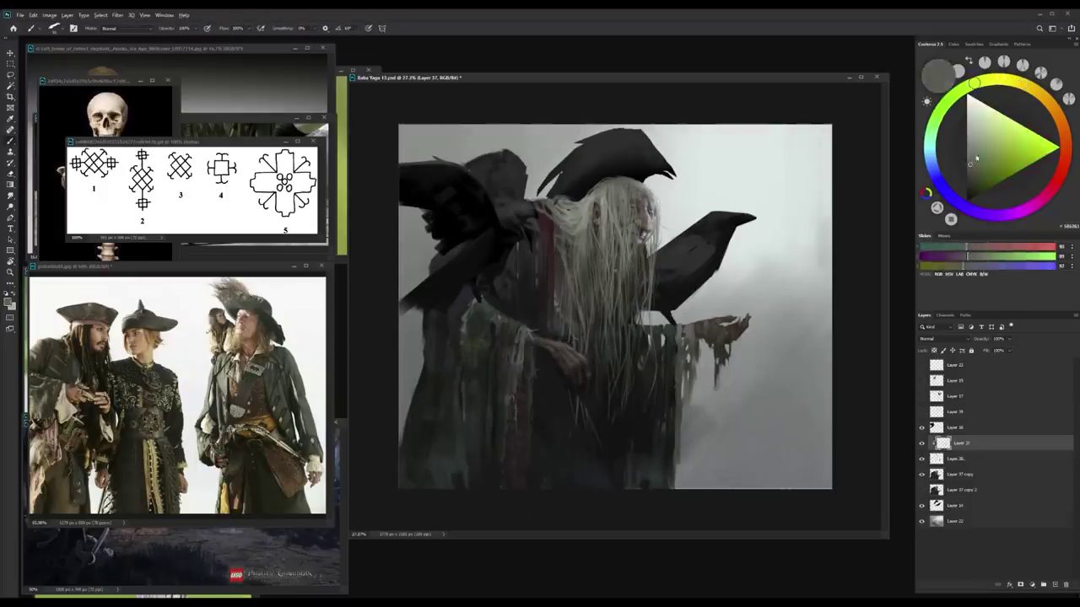
{"action": "key", "text": "ctrl+minus"}
{"action": "left_click", "coordinate": [713, 346], "text": "alt"}
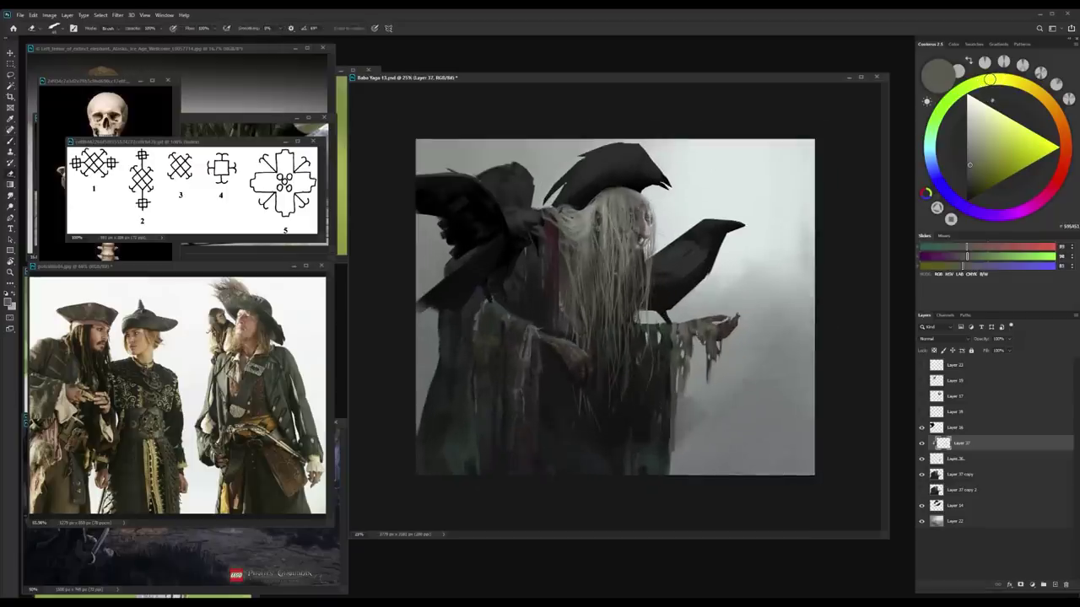
{"action": "scroll", "coordinate": [699, 414], "scroll_direction": "up", "scroll_amount": 1}
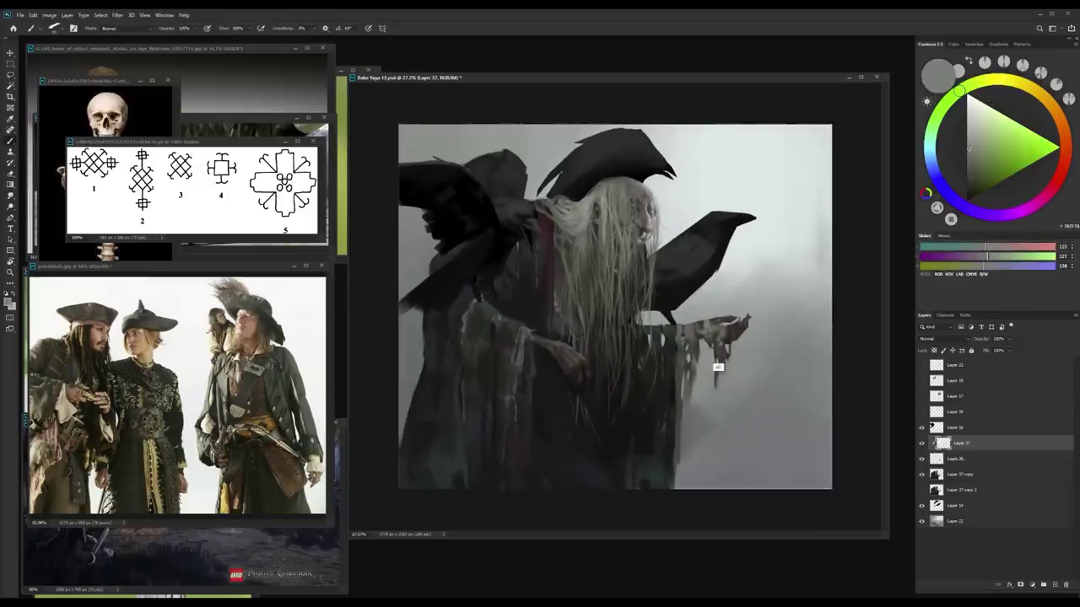
{"action": "scroll", "coordinate": [717, 367], "scroll_direction": "down", "scroll_amount": 1}
{"action": "left_click", "coordinate": [712, 354], "text": "alt"}
{"action": "scroll", "coordinate": [713, 354], "scroll_direction": "up", "scroll_amount": 2}
{"action": "scroll", "coordinate": [708, 354], "scroll_direction": "down", "scroll_amount": 2}
{"action": "key", "text": "alt+bracketleft"}
{"action": "scroll", "coordinate": [706, 354], "scroll_direction": "up", "scroll_amount": 1}
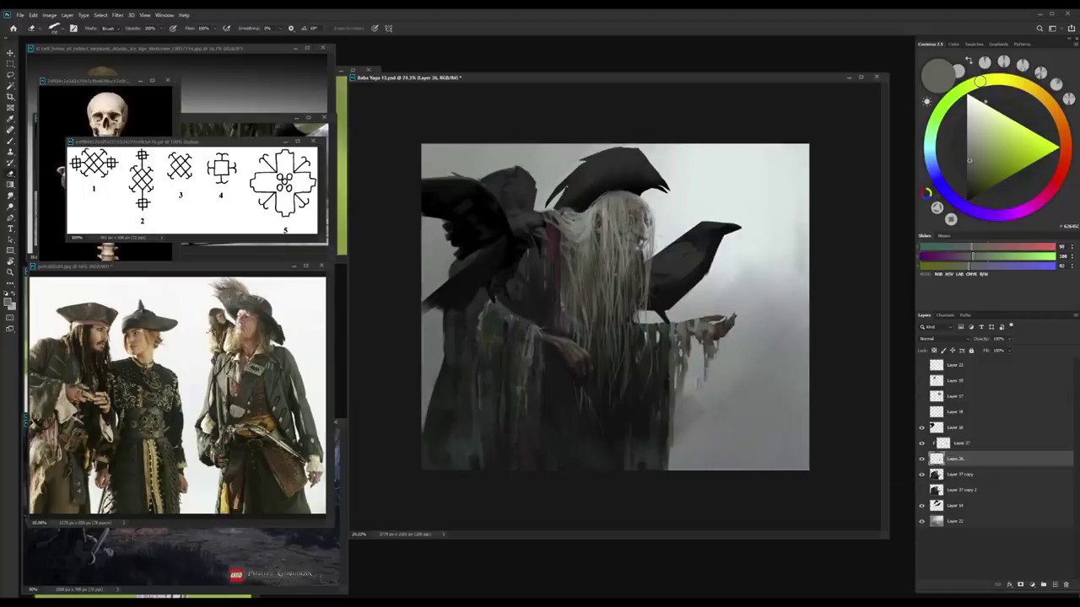
Step: On a new layer, paint a thin string with near-black beads hanging from the outstretched hand
{"action": "key", "text": "ctrl+shift+alt+n"}
{"action": "scroll", "coordinate": [618, 305], "scroll_direction": "up", "scroll_amount": 2}
{"action": "left_click", "coordinate": [571, 347], "text": "alt"}
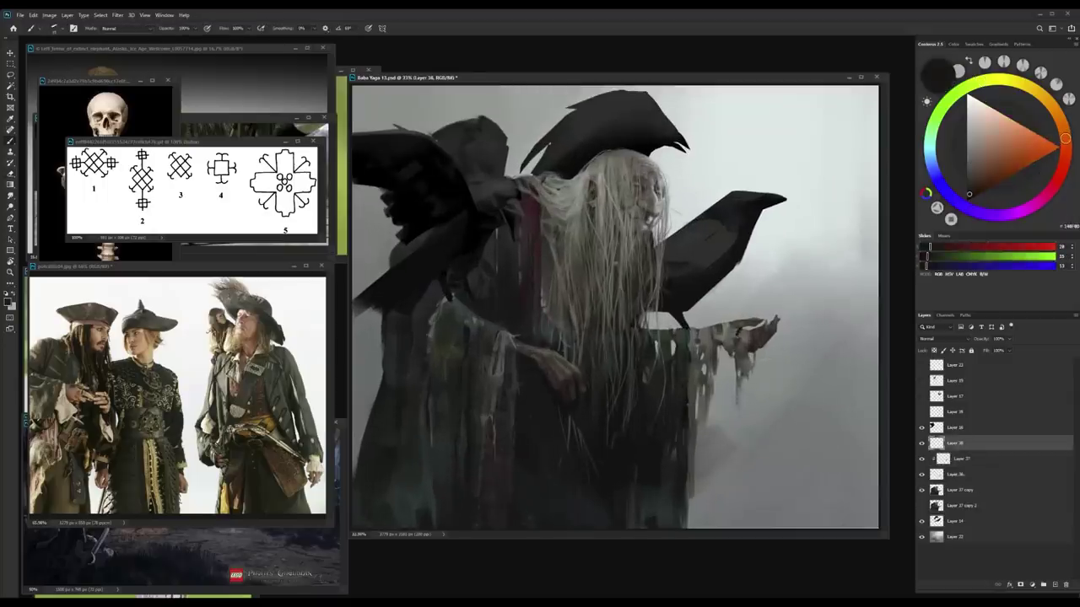
{"action": "left_click_drag", "start_coordinate": [733, 350], "coordinate": [733, 475]}
{"action": "scroll", "coordinate": [731, 382], "scroll_direction": "up", "scroll_amount": 2}
{"action": "key", "text": "2"}
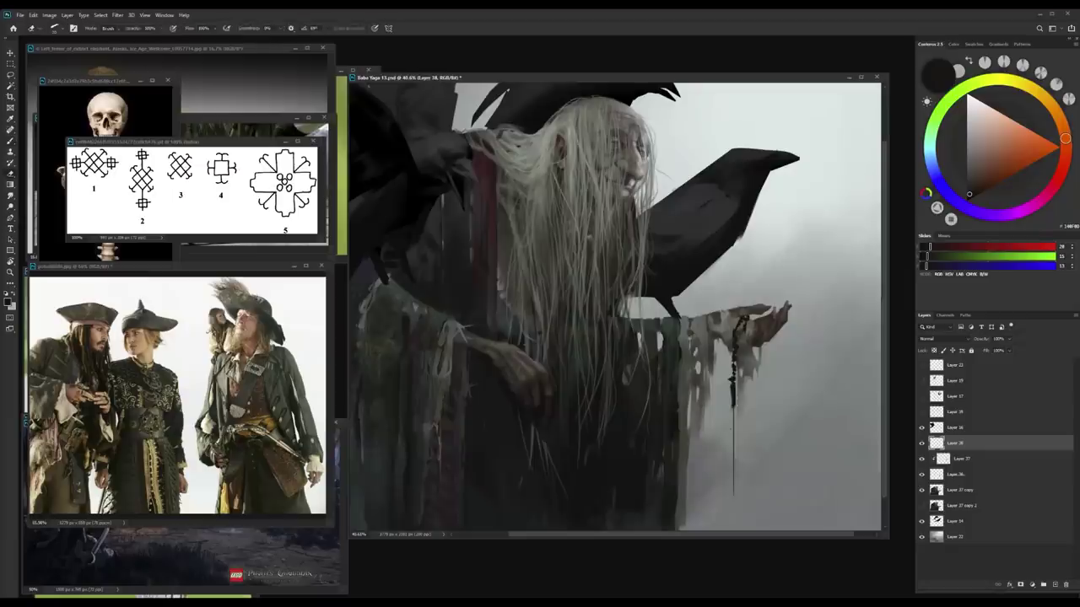
{"action": "key", "text": "4"}
{"action": "key", "text": "shift+8"}
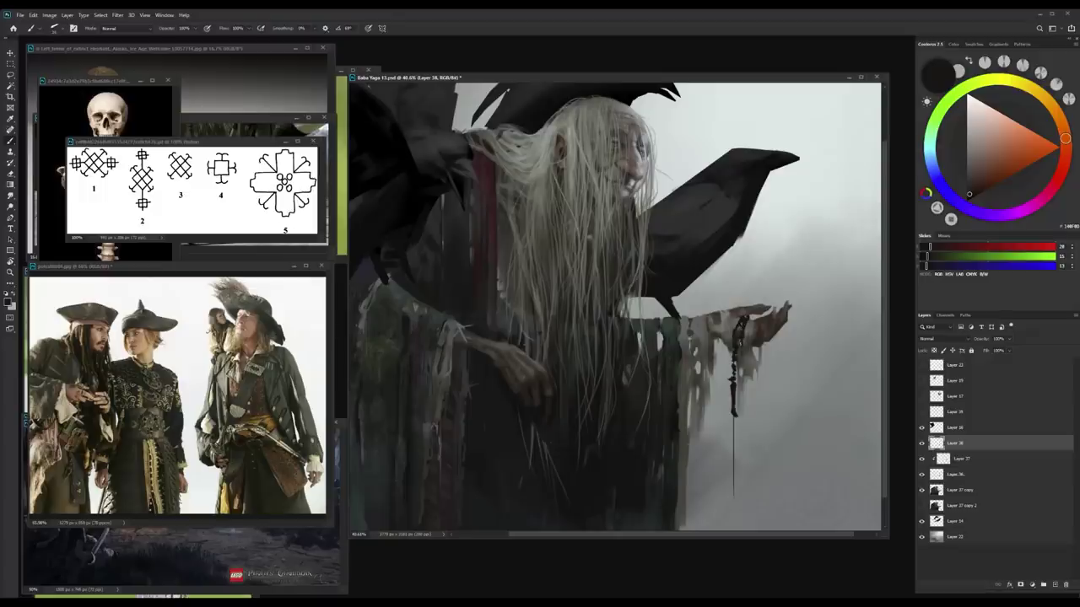
Step: Paint a second strand of dark beads beside the first one below the hand
{"action": "key", "text": "e"}
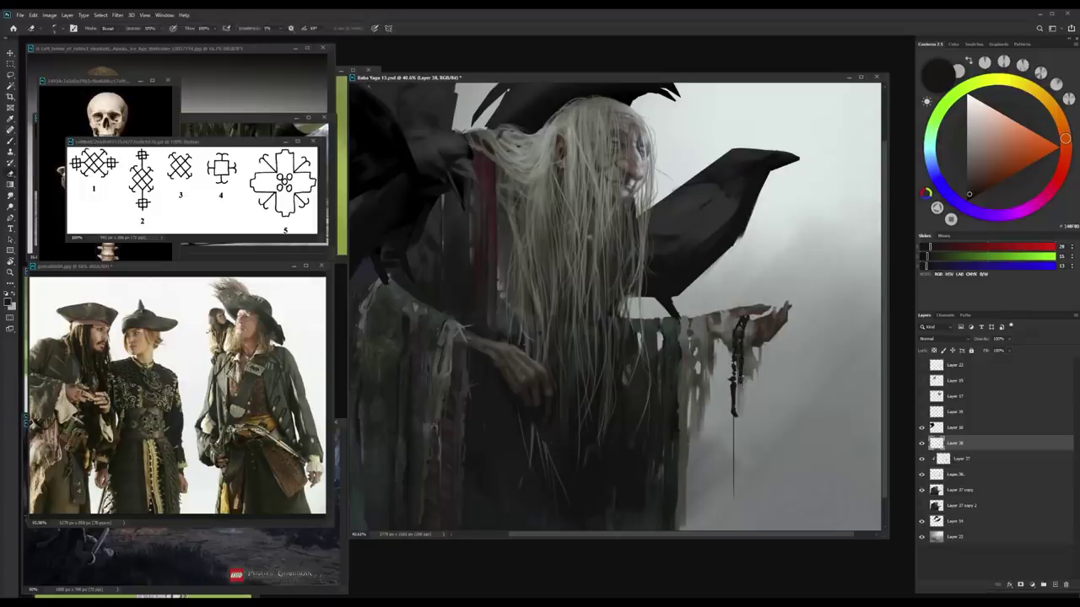
{"action": "key", "text": "b"}
{"action": "key", "text": "ctrl+0"}
{"action": "key", "text": "period"}
{"action": "key", "text": "period"}
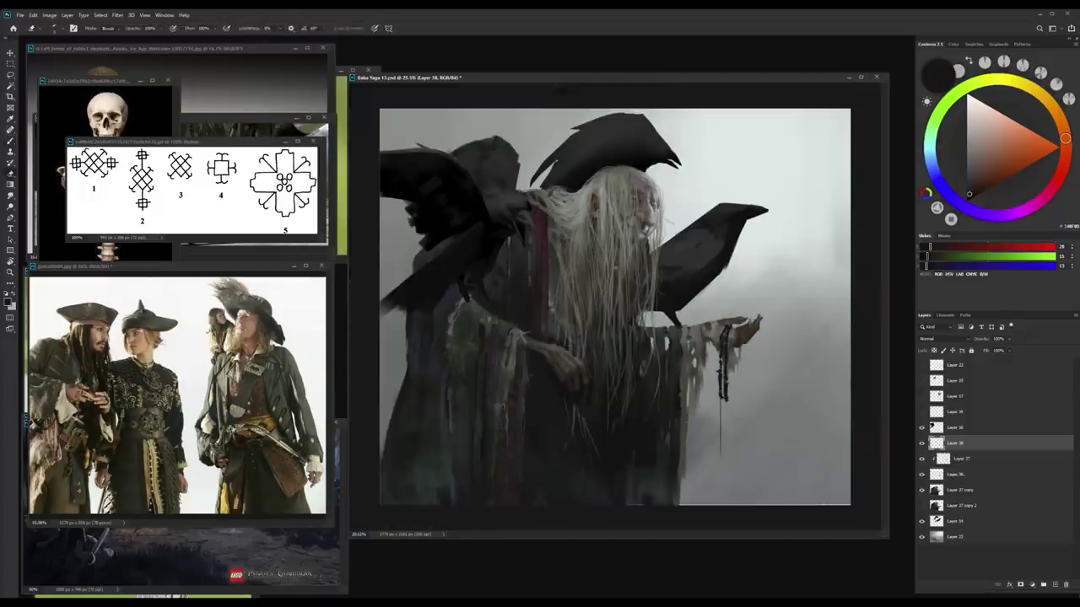
Step: Extend both bead strands downward and clean up their shapes by alternating erasing and painting
{"action": "key", "text": "e"}
{"action": "mouse_move", "coordinate": [723, 407]}
{"action": "left_mouse_down"}
{"action": "mouse_move", "coordinate": [725, 417]}
{"action": "mouse_move", "coordinate": [720, 409]}
{"action": "left_mouse_up"}
{"action": "key", "text": "b"}
{"action": "key", "text": "e"}
{"action": "key", "text": "b"}
{"action": "scroll", "coordinate": [665, 341], "scroll_direction": "up", "scroll_amount": 1}
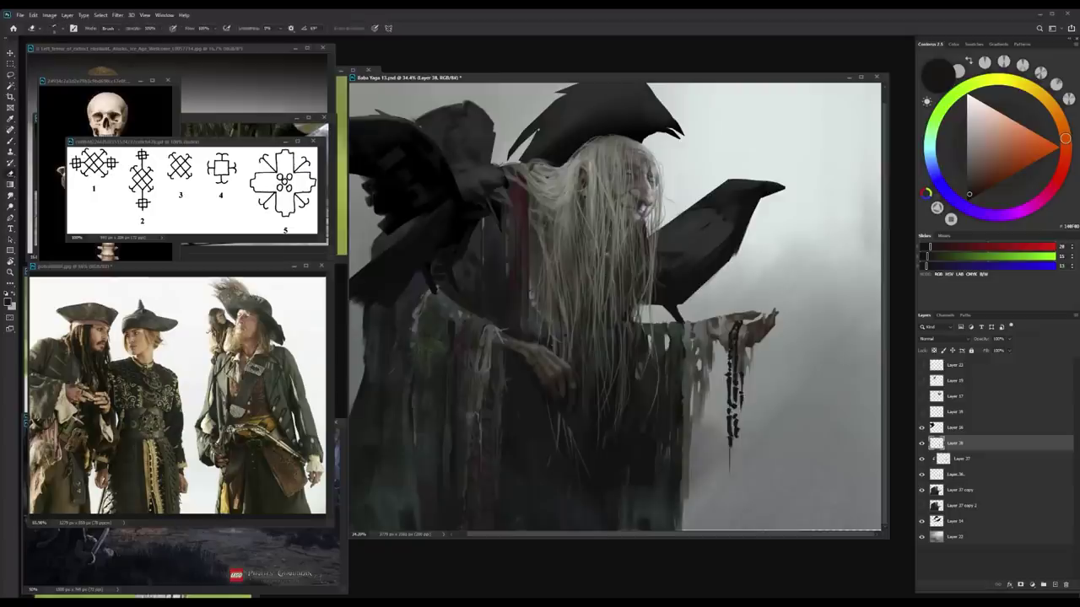
{"action": "key", "text": "ctrl+minus"}
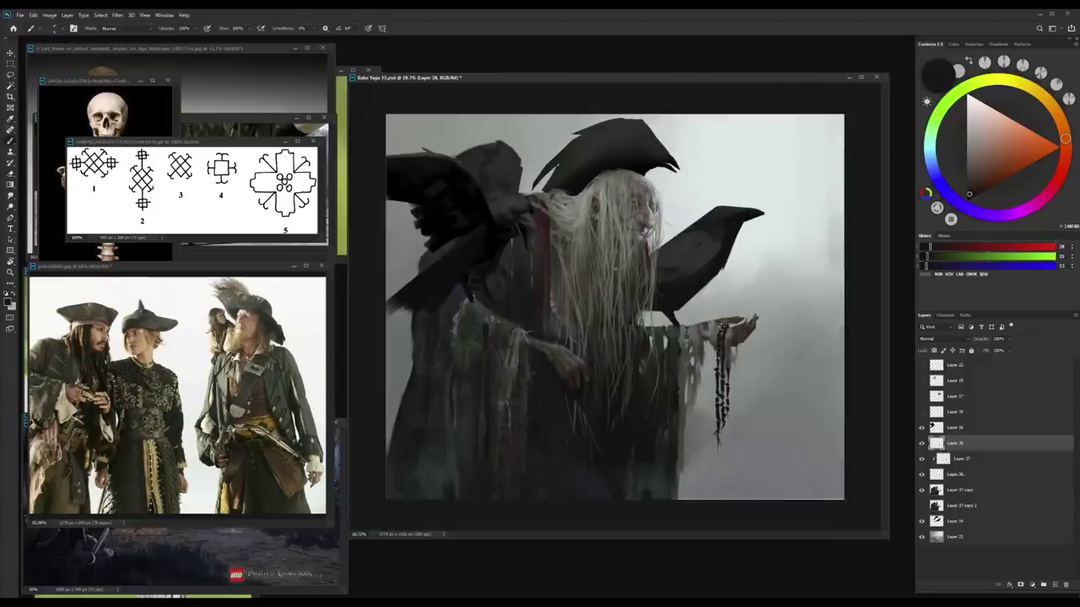
Step: Clip a new layer to the bead strands and tint the beads with a dark brown
{"action": "scroll", "coordinate": [704, 333], "scroll_direction": "up", "scroll_amount": 2}
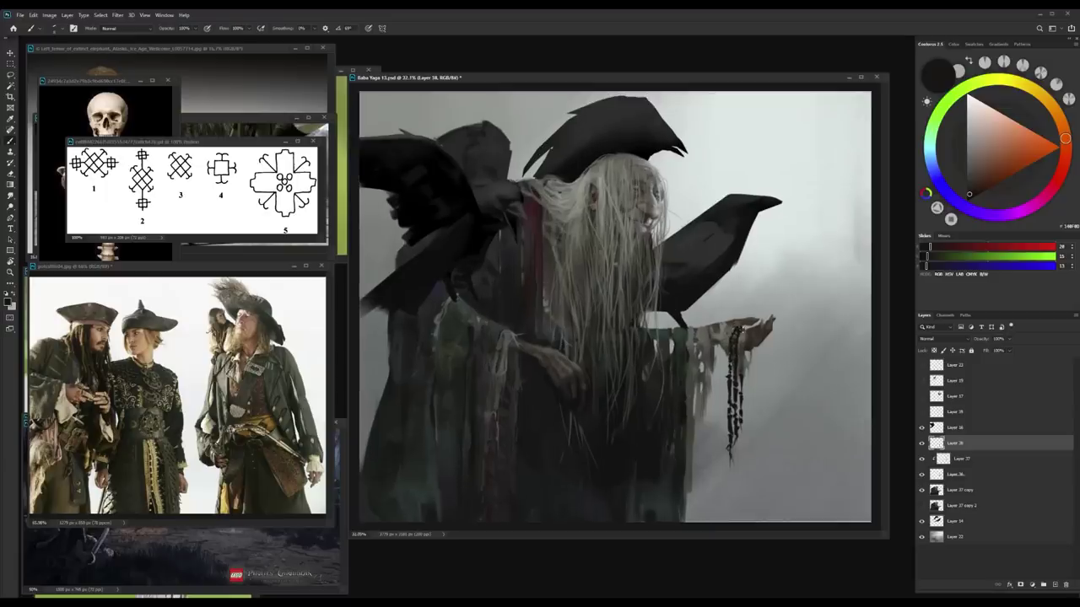
{"action": "scroll", "coordinate": [106, 126], "scroll_direction": "up", "scroll_amount": 3}
{"action": "key", "text": "ctrl+shift+alt+n"}
{"action": "left_click_drag", "start_coordinate": [985, 177], "coordinate": [1039, 127]}
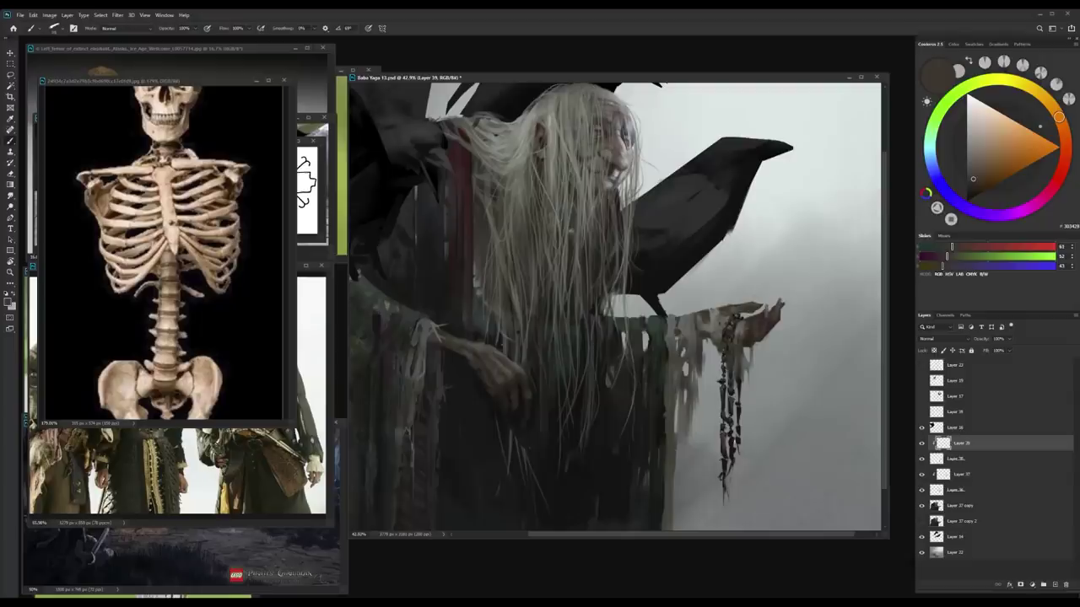
{"action": "scroll", "coordinate": [712, 350], "scroll_direction": "up", "scroll_amount": 2}
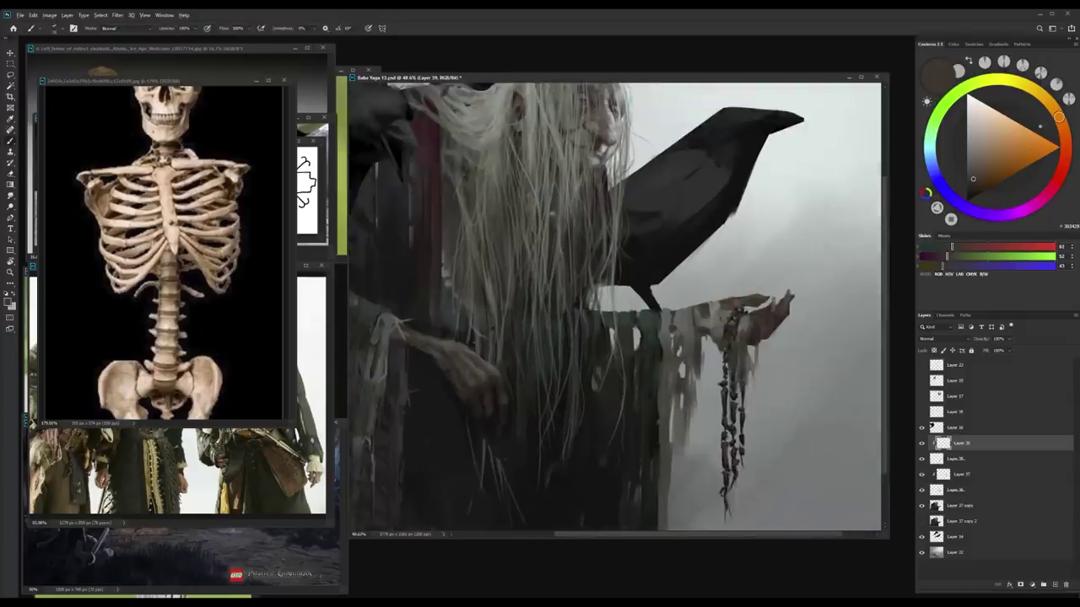
Step: Add another clipped layer and paint highlights on the beads in a light warm grey, erasing the excess
{"action": "key", "text": "ctrl+shift+alt+n"}
{"action": "left_click", "coordinate": [713, 350], "text": "alt"}
{"action": "left_click", "coordinate": [726, 327], "text": "alt"}
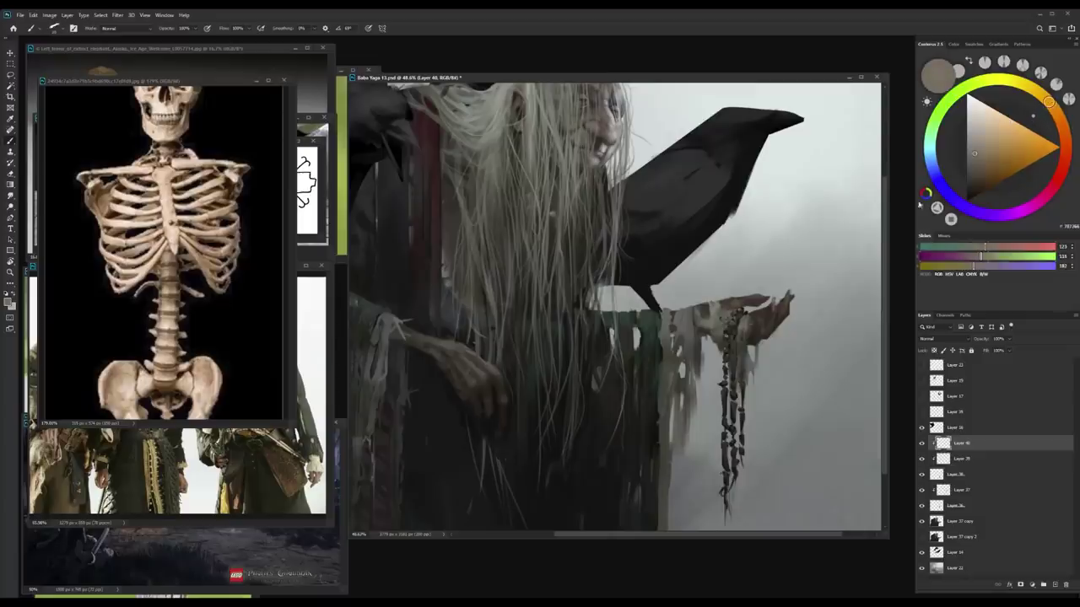
{"action": "scroll", "coordinate": [753, 352], "scroll_direction": "down", "scroll_amount": 2}
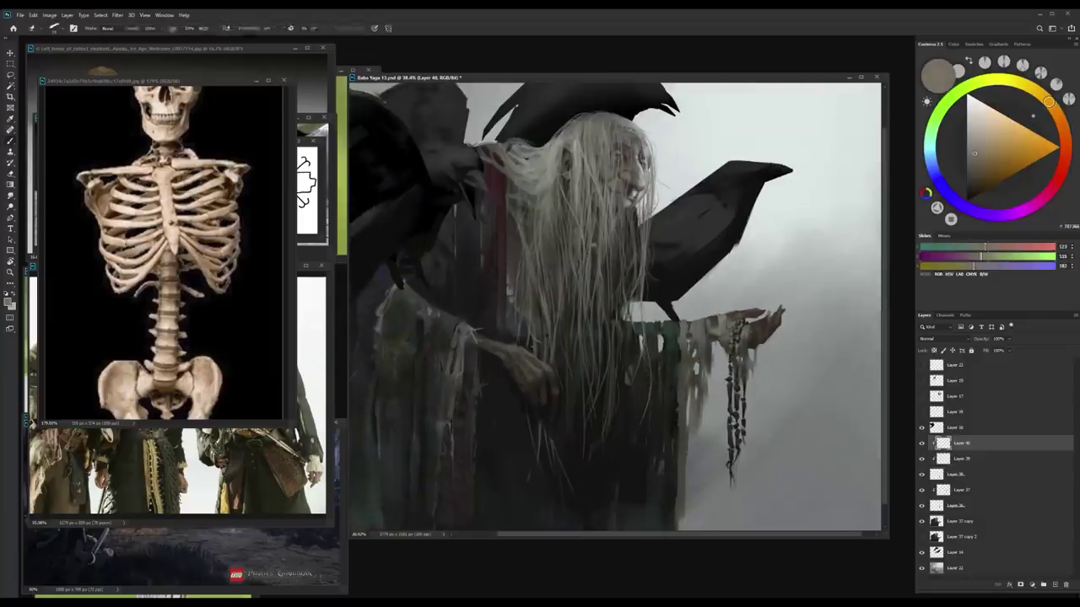
{"action": "key", "text": "e"}
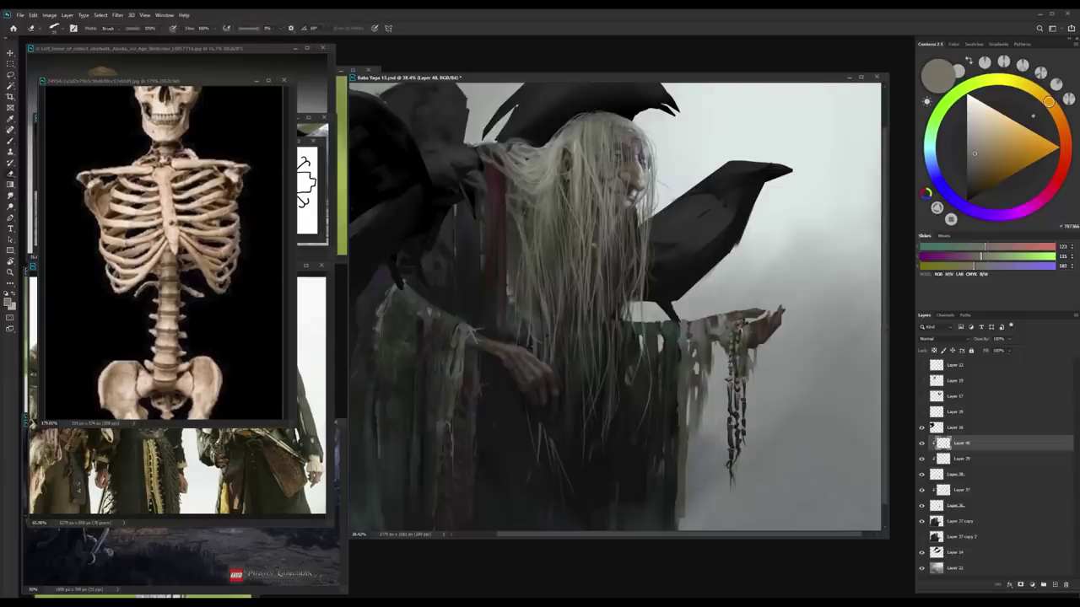
Step: Merge the bead strands and their clipped layers into a single layer
{"action": "scroll", "coordinate": [719, 477], "scroll_direction": "down", "scroll_amount": 1}
{"action": "key", "text": "ctrl+u"}
{"action": "key", "text": "Escape"}
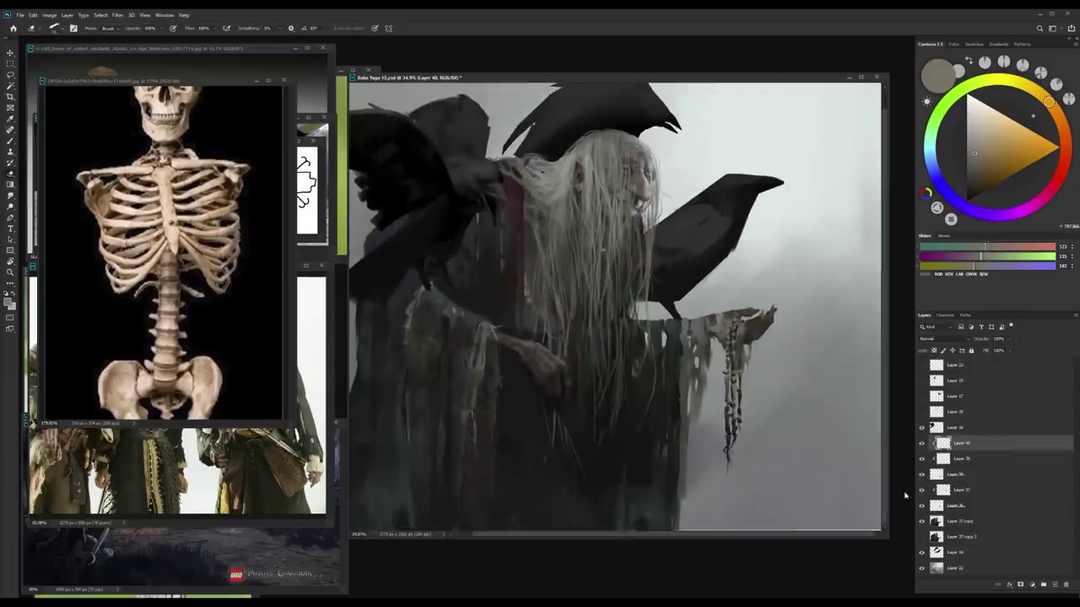
{"action": "key", "text": "ctrl+0"}
{"action": "key", "text": "ctrl+e"}
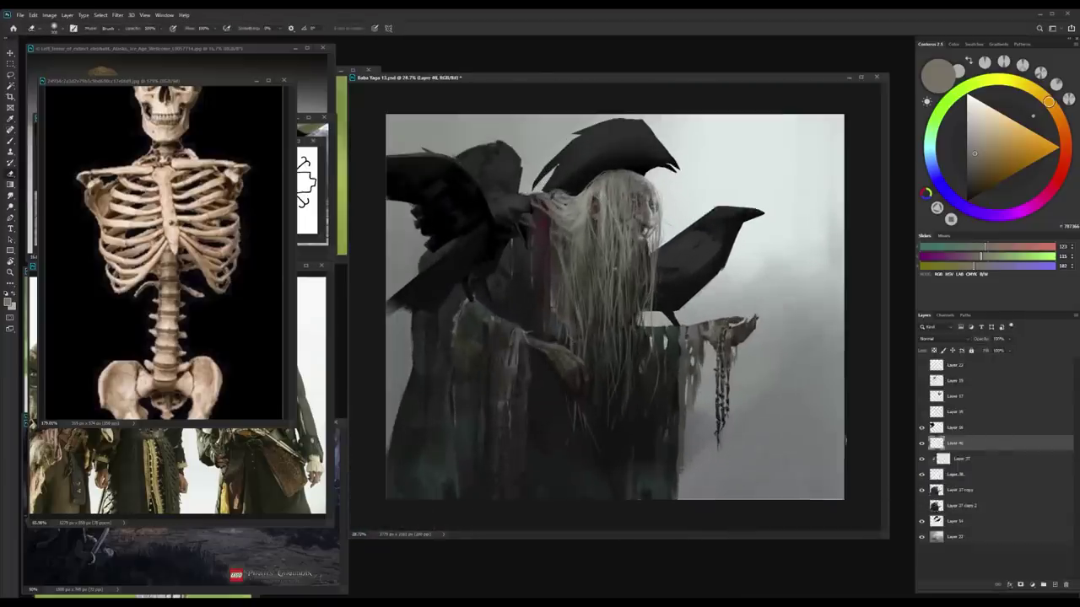
Step: Add a clipped layer in Multiply mode above the merged bead strands
{"action": "scroll", "coordinate": [856, 450], "scroll_direction": "up", "scroll_amount": 2}
{"action": "key", "text": "ctrl+shift+alt+n"}
{"action": "key", "text": "ctrl+alt+g"}
{"action": "key", "text": "shift+alt+m"}
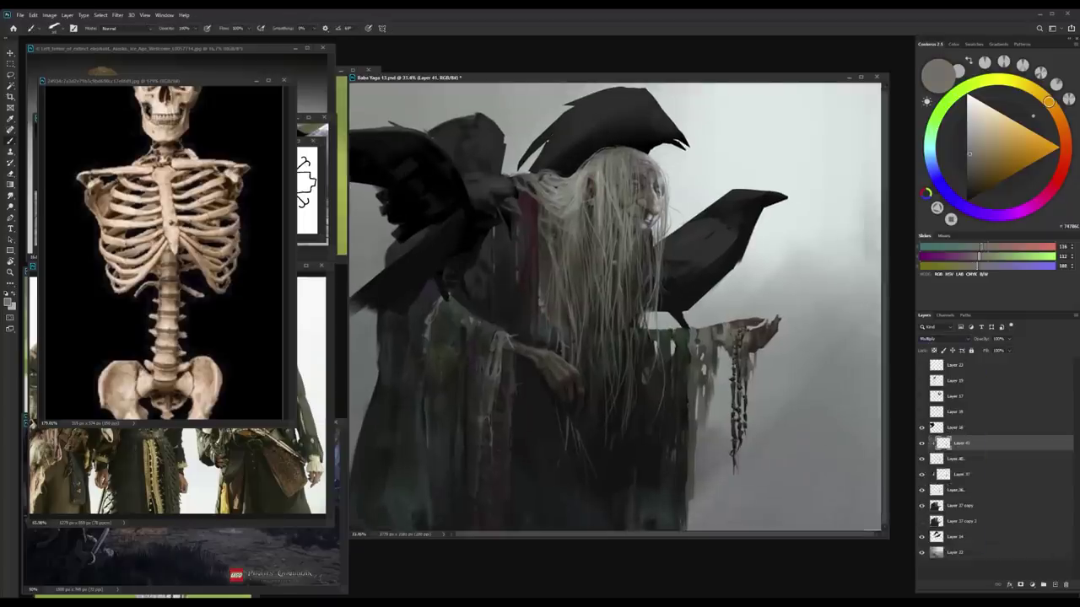
{"action": "key", "text": "ctrl+u"}
{"action": "key", "text": "Escape"}
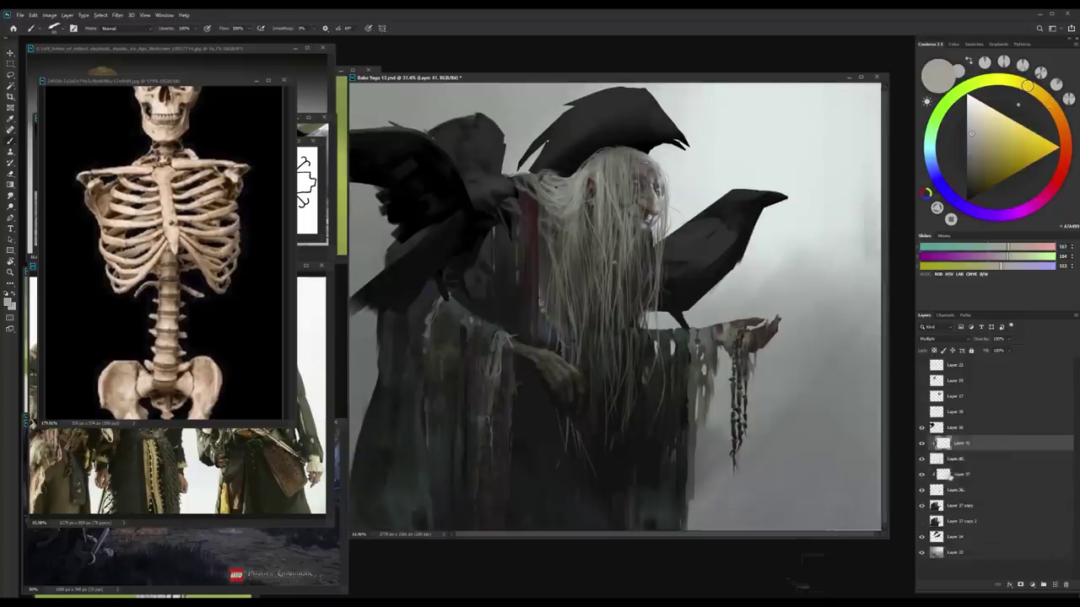
Step: Add a clipped layer above the shading of the hanging cloth strips
{"action": "key", "text": "alt+bracketleft"}
{"action": "key", "text": "alt+bracketleft"}
{"action": "key", "text": "ctrl+shift+alt+n"}
{"action": "key", "text": "alt+bracketleft"}
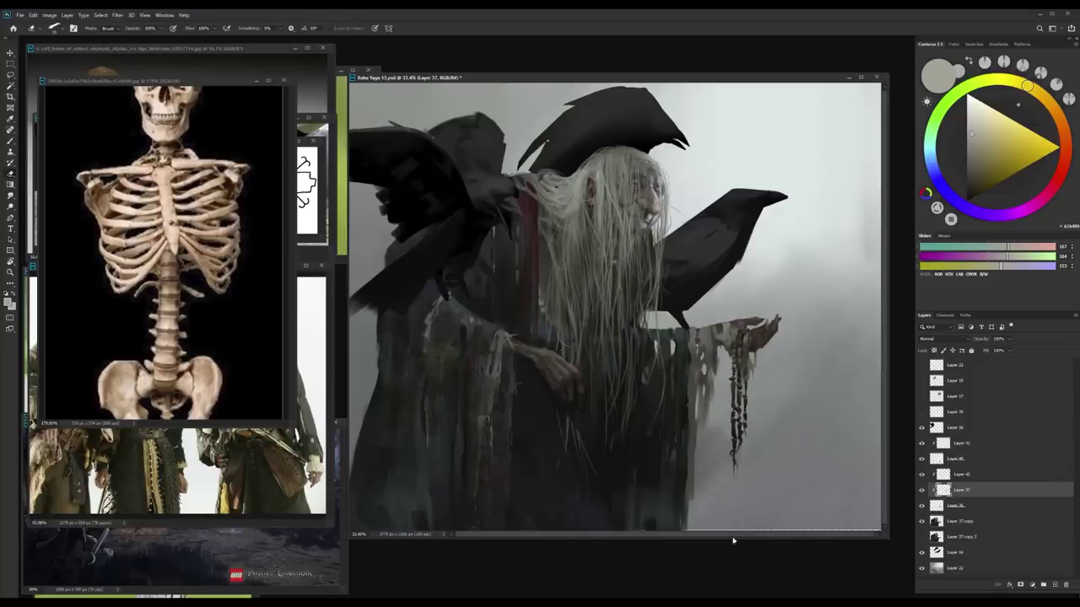
Step: Delete the clipped Multiply layer above the bead strands
{"action": "key", "text": "alt+bracketright"}
{"action": "key", "text": "alt+bracketright"}
{"action": "key", "text": "alt+bracketright"}
{"action": "key", "text": "Delete"}
Step: Refine the bead strands on their own layer with sampled light, olive-brown and near-black accents
{"action": "scroll", "coordinate": [818, 408], "scroll_direction": "up", "scroll_amount": 2}
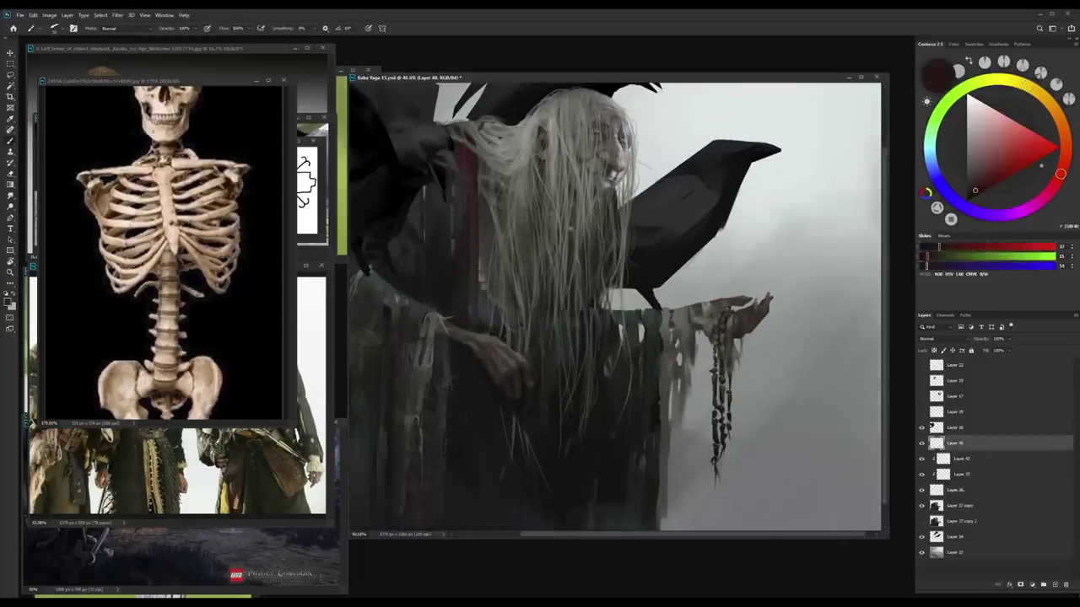
{"action": "scroll", "coordinate": [743, 434], "scroll_direction": "up", "scroll_amount": 4}
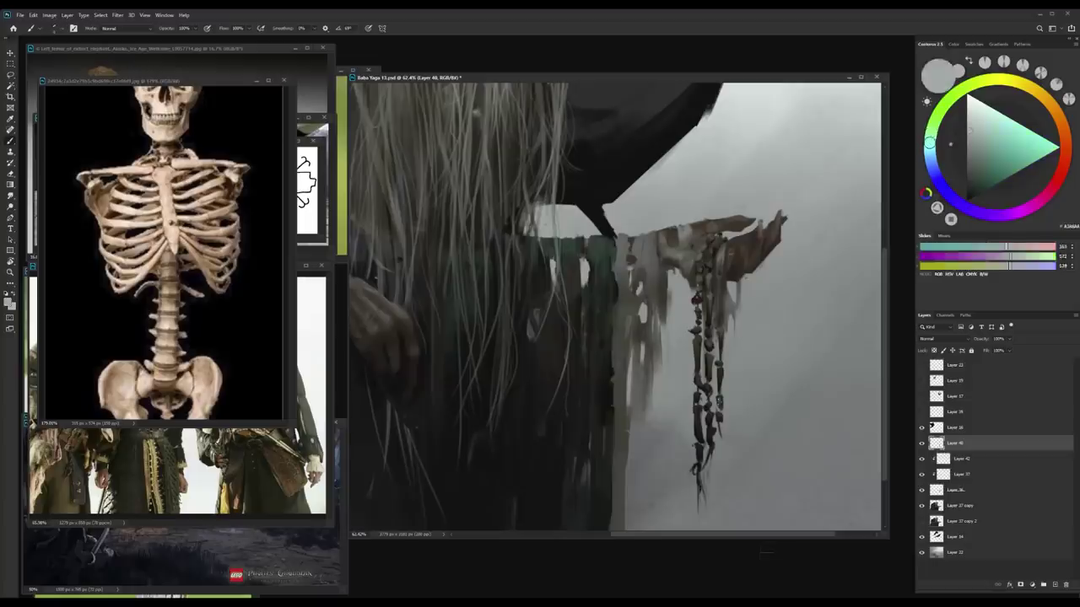
{"action": "scroll", "coordinate": [692, 447], "scroll_direction": "down", "scroll_amount": 3}
{"action": "left_click", "coordinate": [708, 337], "text": "alt"}
{"action": "left_click", "coordinate": [731, 331], "text": "alt"}
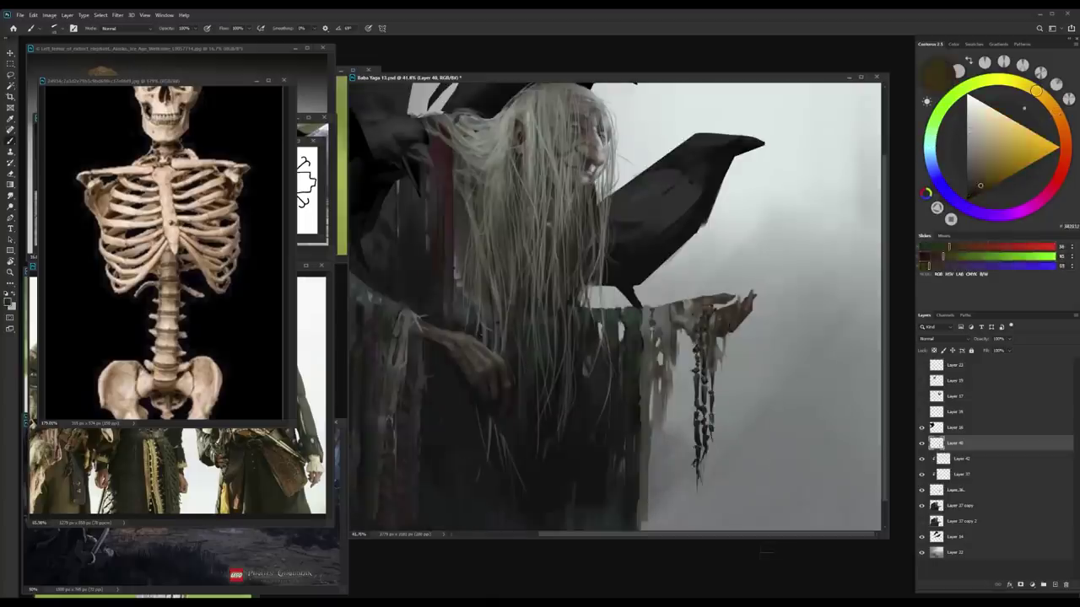
{"action": "scroll", "coordinate": [742, 354], "scroll_direction": "up", "scroll_amount": 1}
{"action": "left_click", "coordinate": [628, 329], "text": "alt"}
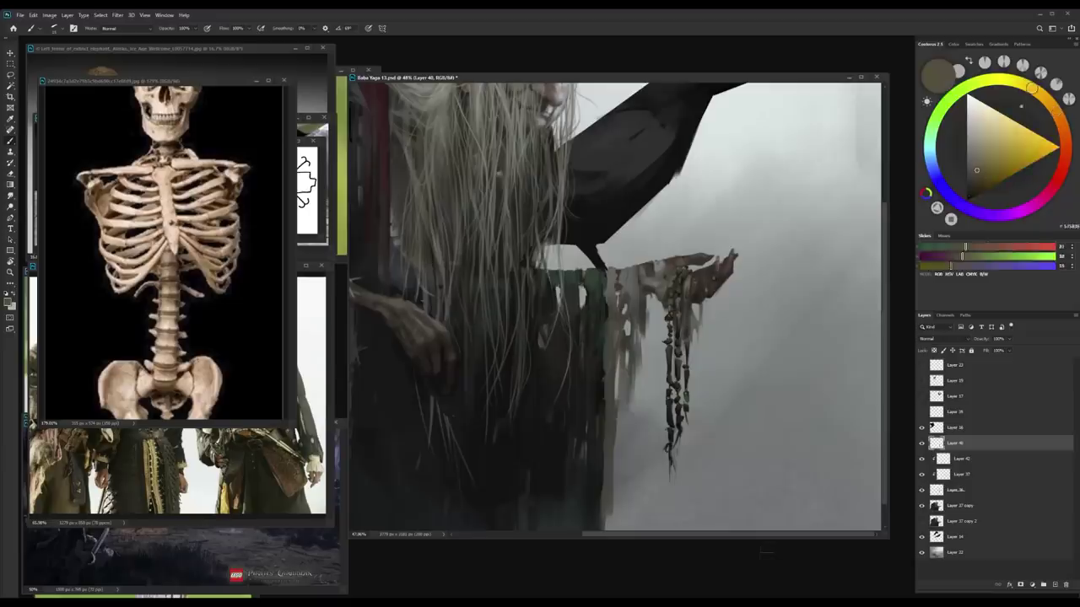
{"action": "scroll", "coordinate": [617, 309], "scroll_direction": "down", "scroll_amount": 3}
{"action": "key", "text": "d"}
{"action": "scroll", "coordinate": [617, 309], "scroll_direction": "up", "scroll_amount": 3}
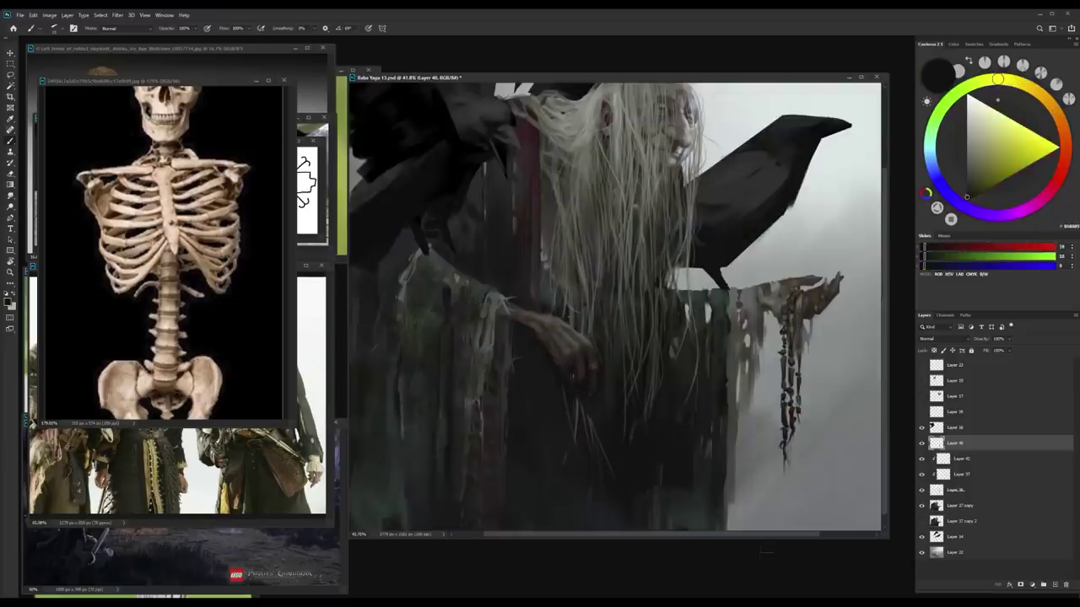
{"action": "scroll", "coordinate": [584, 521], "scroll_direction": "down", "scroll_amount": 3}
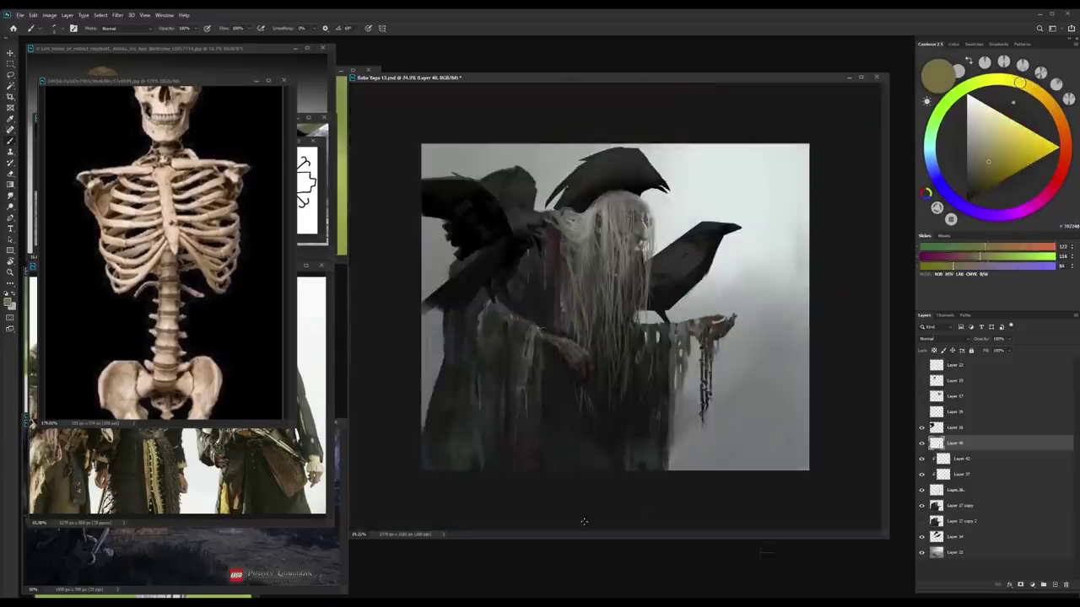
Step: Paint small ring accents on the fingers of the hand resting against the robe, using sampled near-black, dark-brown, olive and red tones
{"action": "scroll", "coordinate": [601, 367], "scroll_direction": "up", "scroll_amount": 2}
{"action": "left_click", "coordinate": [601, 368], "text": "alt"}
{"action": "scroll", "coordinate": [604, 386], "scroll_direction": "up", "scroll_amount": 3}
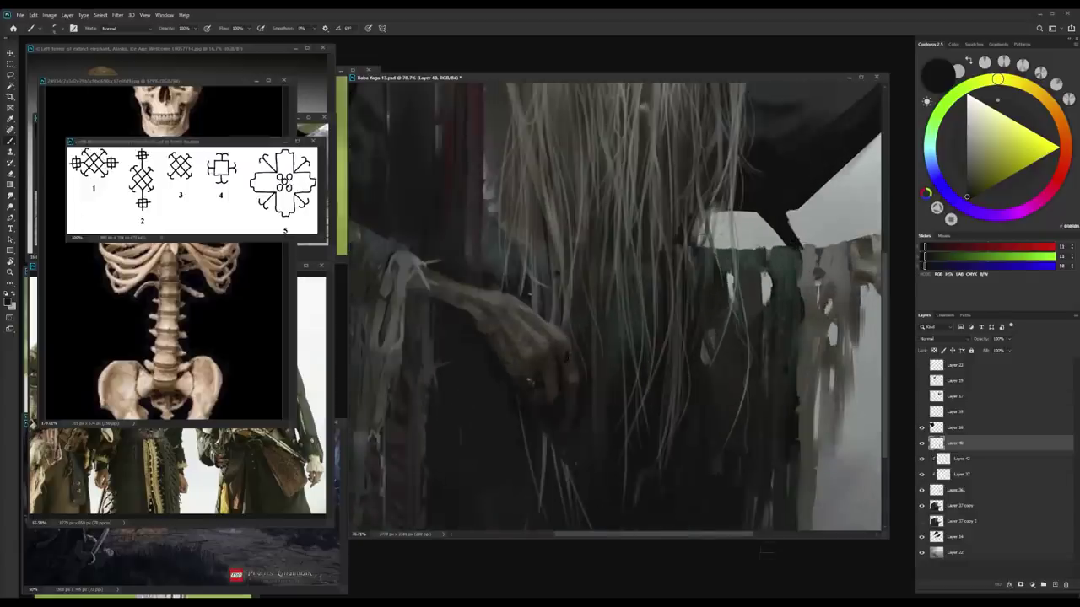
{"action": "left_click", "coordinate": [567, 355], "text": "alt"}
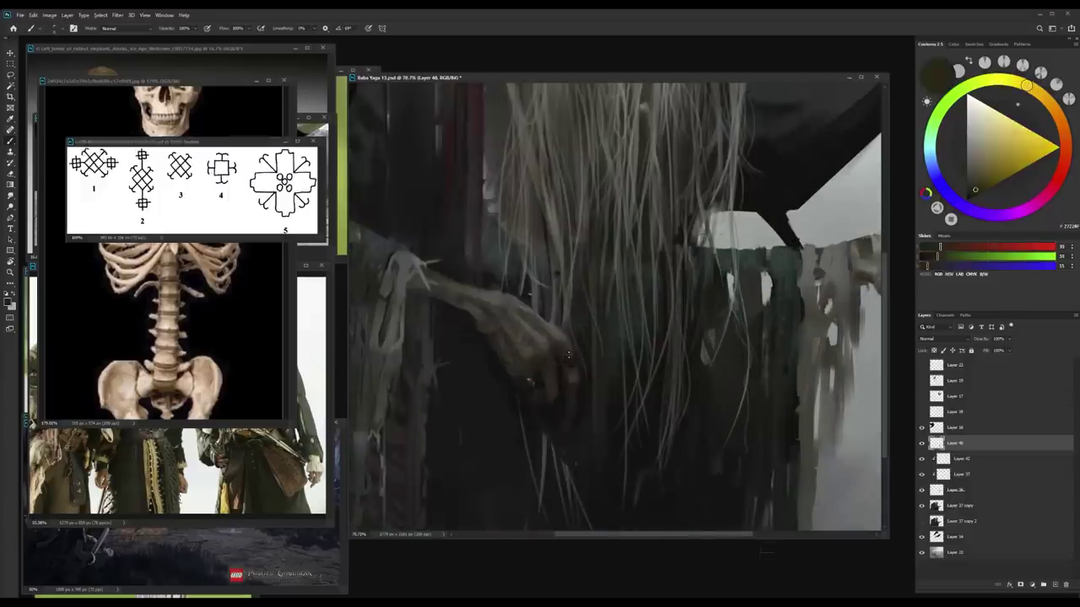
{"action": "left_click", "coordinate": [570, 366], "text": "alt"}
{"action": "left_click", "coordinate": [570, 362], "text": "alt"}
{"action": "left_click", "coordinate": [563, 353], "text": "alt"}
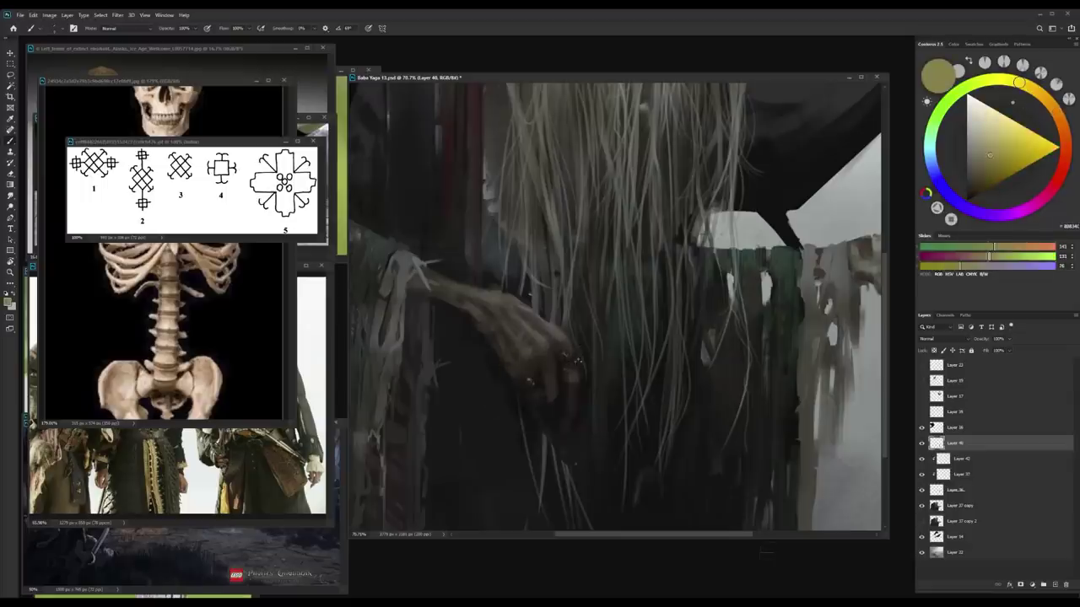
{"action": "key", "text": "x"}
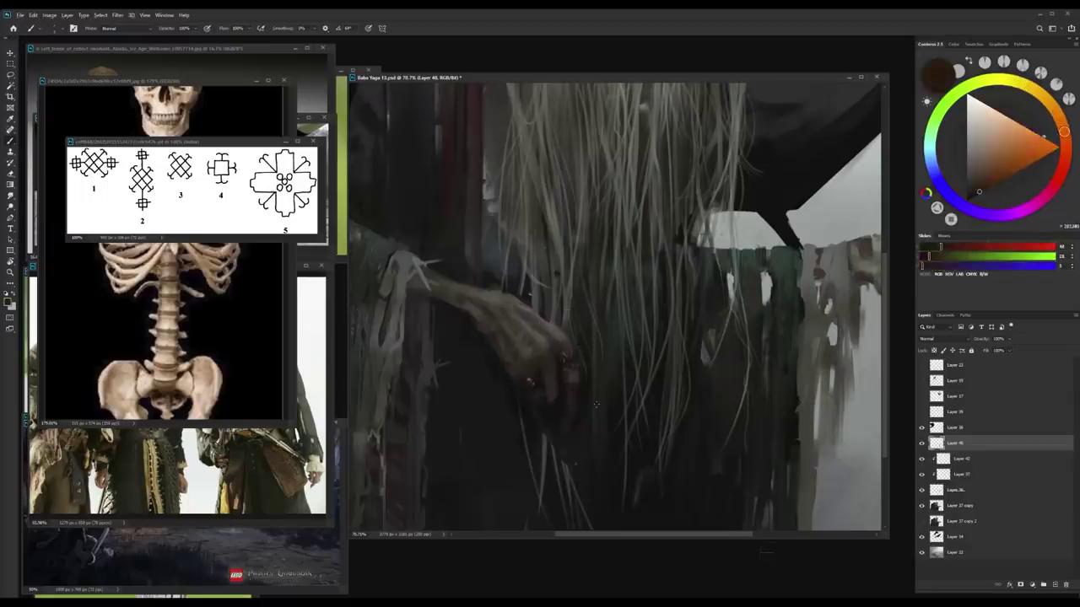
{"action": "key", "text": "x"}
{"action": "key", "text": "x"}
{"action": "scroll", "coordinate": [629, 520], "scroll_direction": "down", "scroll_amount": 3}
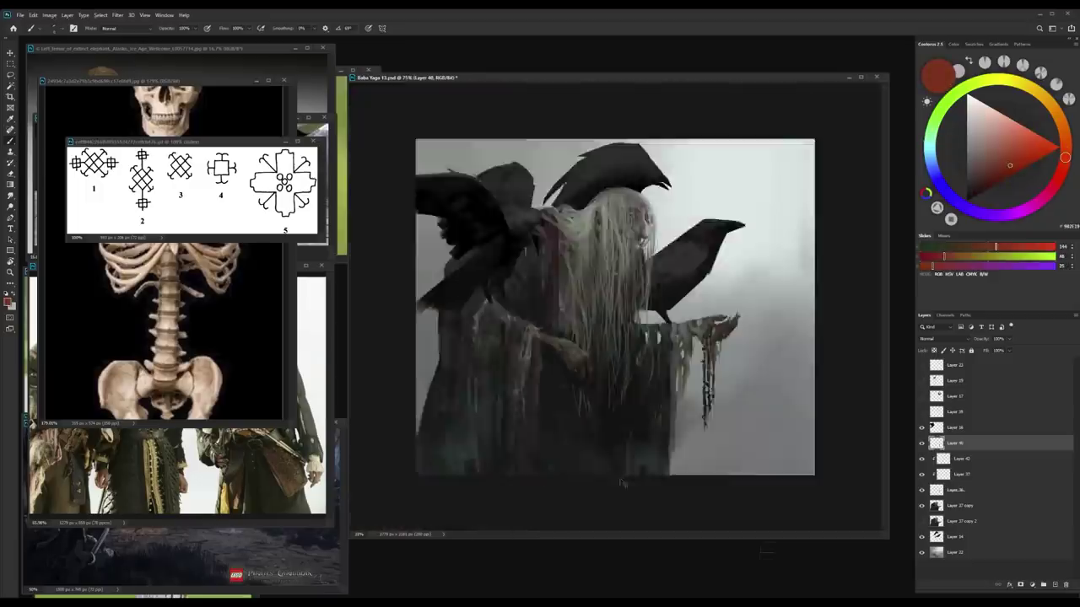
Step: Paint an olive-gold bracelet with a dangling strand on the wrist of the resting hand and apply a Levels adjustment
{"action": "scroll", "coordinate": [629, 520], "scroll_direction": "up", "scroll_amount": 2}
{"action": "scroll", "coordinate": [629, 519], "scroll_direction": "down", "scroll_amount": 2}
{"action": "scroll", "coordinate": [565, 358], "scroll_direction": "up", "scroll_amount": 2}
{"action": "left_click", "coordinate": [546, 346], "text": "alt"}
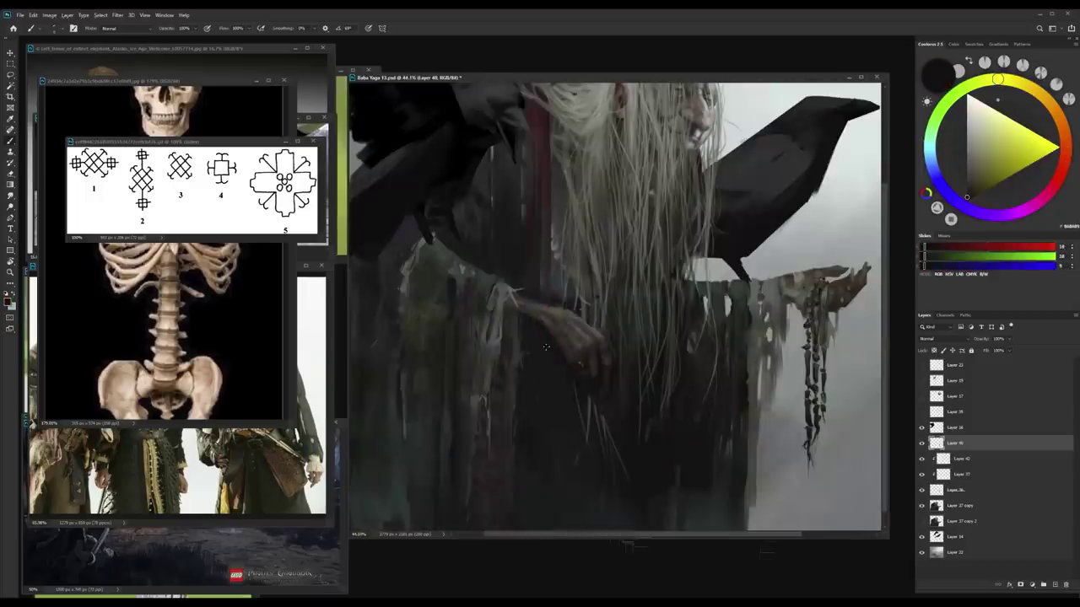
{"action": "key", "text": "x"}
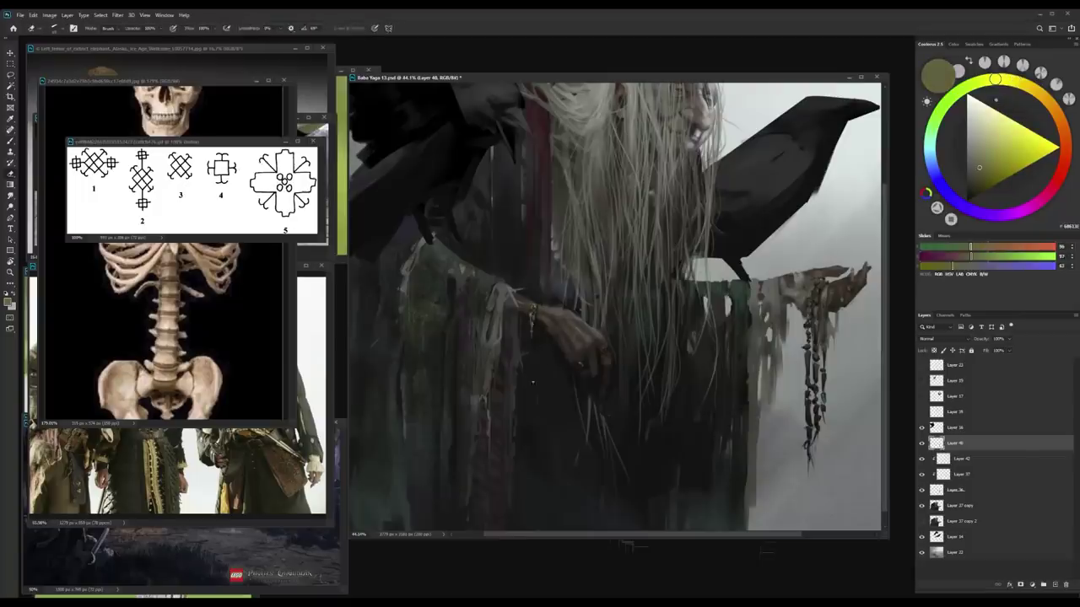
{"action": "scroll", "coordinate": [540, 455], "scroll_direction": "down", "scroll_amount": 1}
{"action": "key", "text": "ctrl+l"}
{"action": "key", "text": "Return"}
{"action": "scroll", "coordinate": [579, 502], "scroll_direction": "down", "scroll_amount": 1}
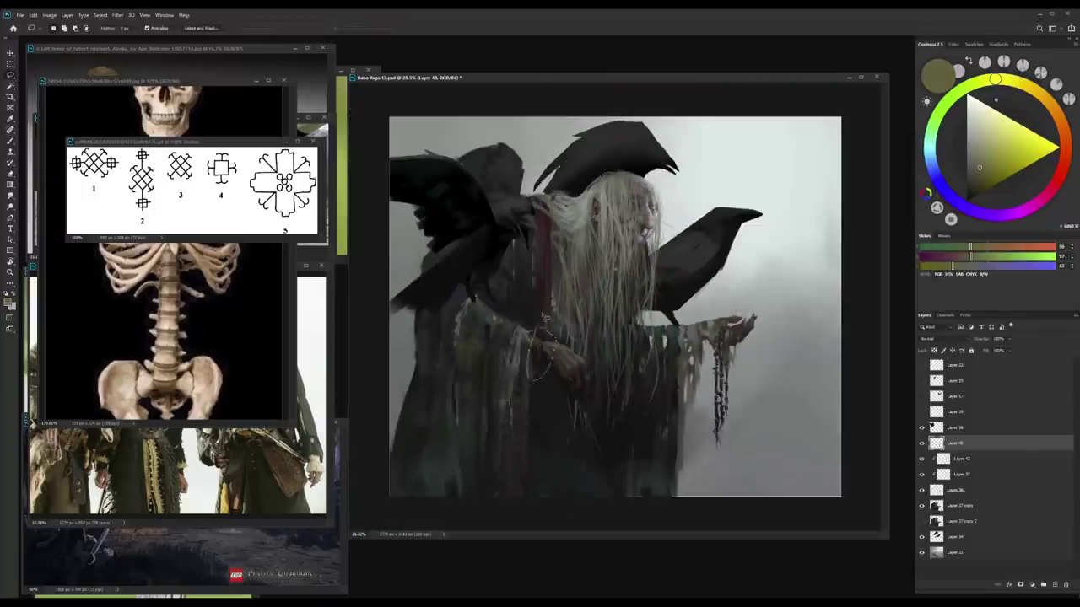
Step: Merge the bead-strand layer with its clipped shading layers and add a new empty layer above for robe colors
{"action": "left_click", "coordinate": [211, 48]}
{"action": "left_click", "coordinate": [310, 265]}
{"action": "left_click_drag", "start_coordinate": [958, 458], "coordinate": [951, 491]}
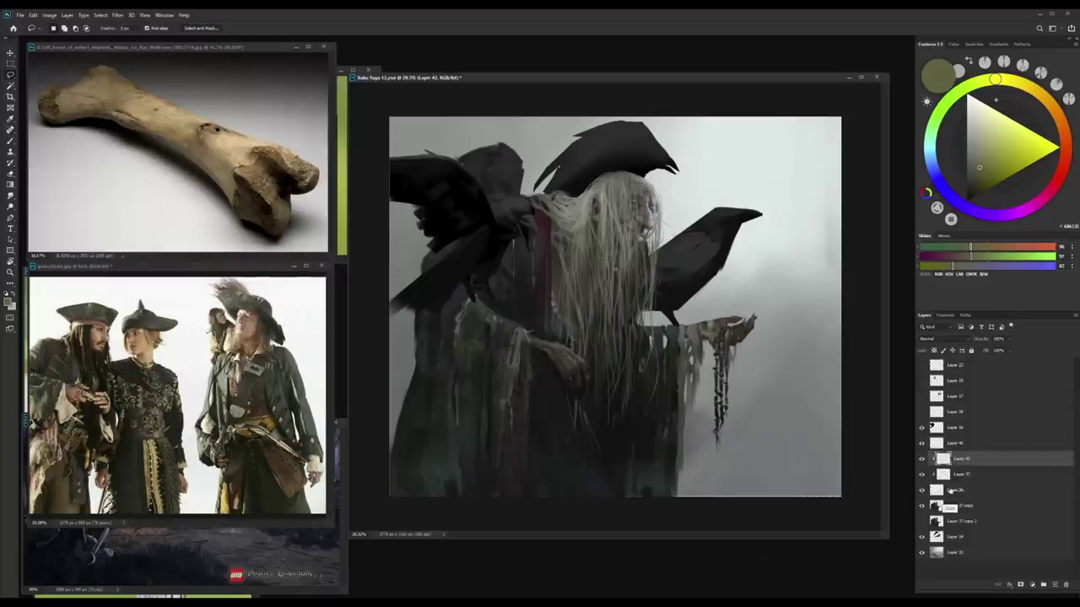
{"action": "key", "text": "ctrl+e"}
{"action": "key", "text": "ctrl+shift+alt+n"}
{"action": "key", "text": "b"}
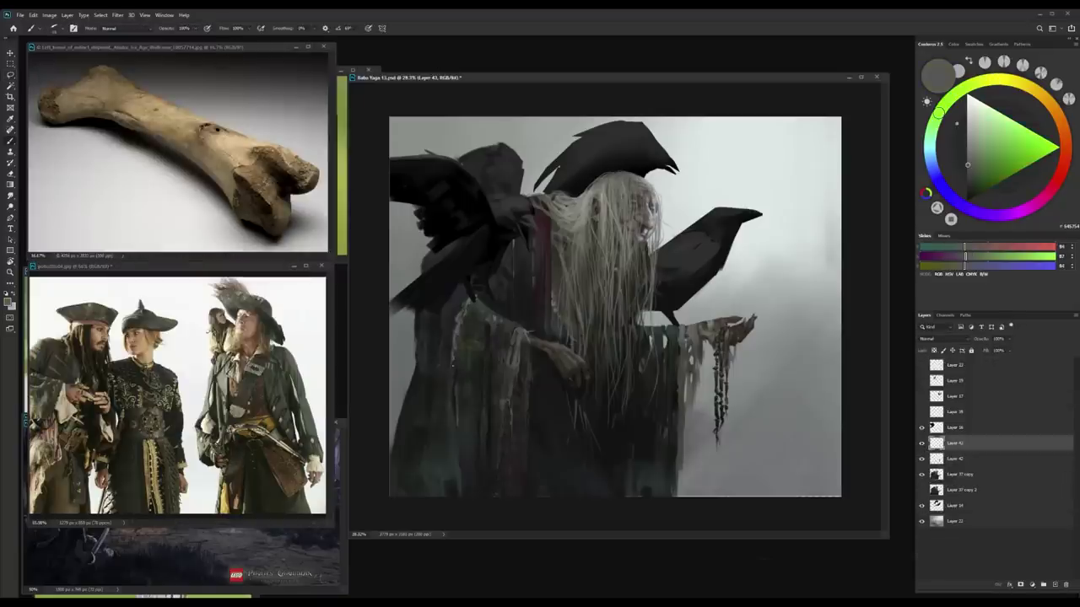
{"action": "left_click", "coordinate": [462, 229], "text": "alt"}
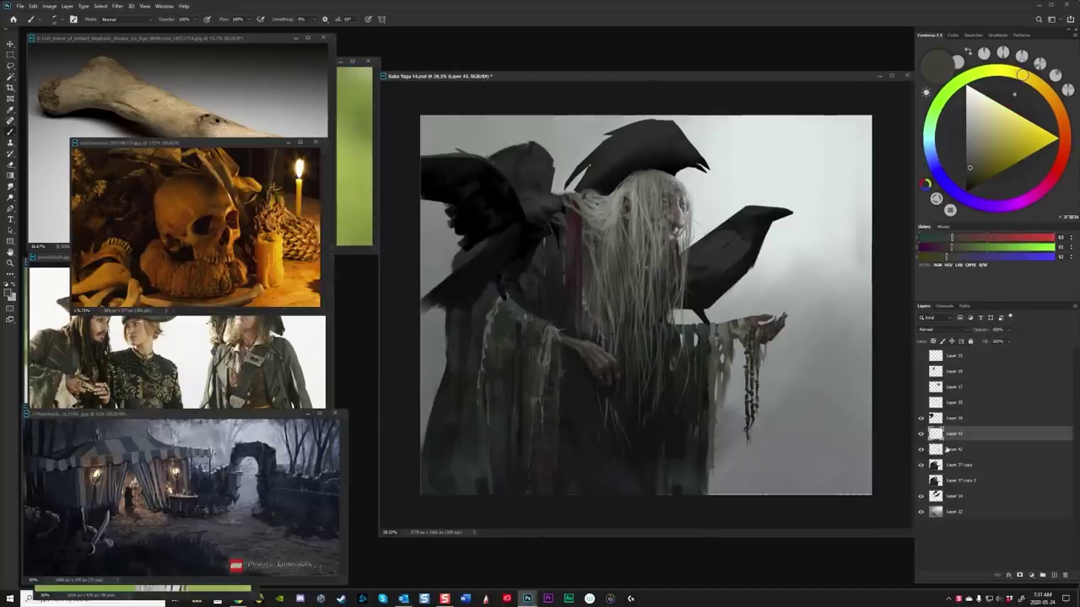
Step: With the bead layer hidden, block in a dark-brown round skull base above the outstretched palm on a new layer and apply Hue/Saturation
{"action": "right_click", "coordinate": [799, 307]}
{"action": "key", "text": "Escape"}
{"action": "left_click", "coordinate": [763, 329], "text": "alt"}
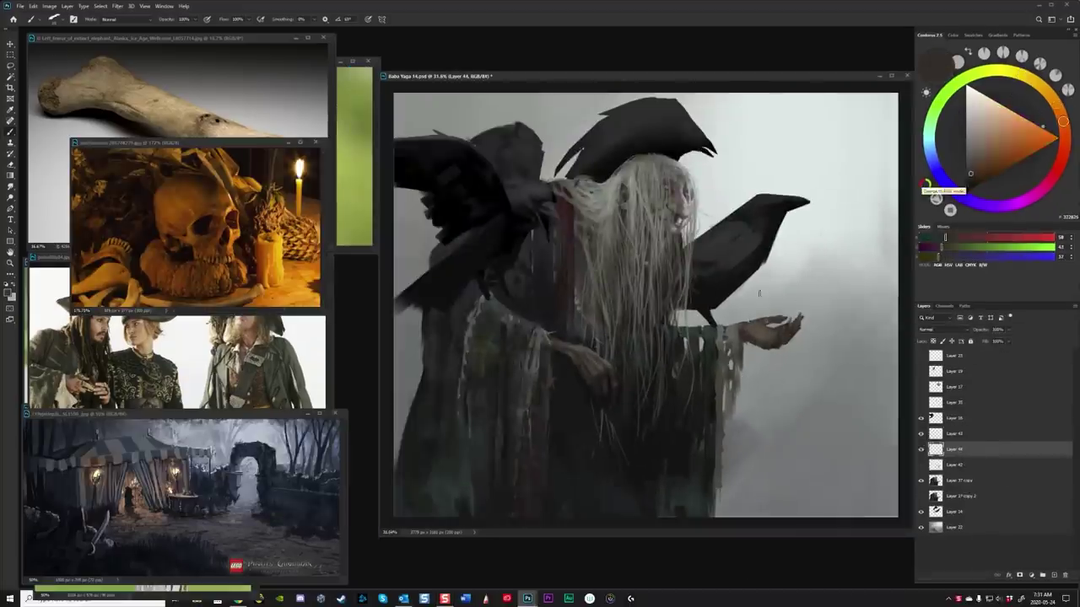
{"action": "mouse_move", "coordinate": [743, 290]}
{"action": "left_mouse_down"}
{"action": "mouse_move", "coordinate": [756, 268]}
{"action": "mouse_move", "coordinate": [780, 283]}
{"action": "mouse_move", "coordinate": [753, 313]}
{"action": "left_mouse_up"}
{"action": "scroll", "coordinate": [641, 304], "scroll_direction": "up", "scroll_amount": 2}
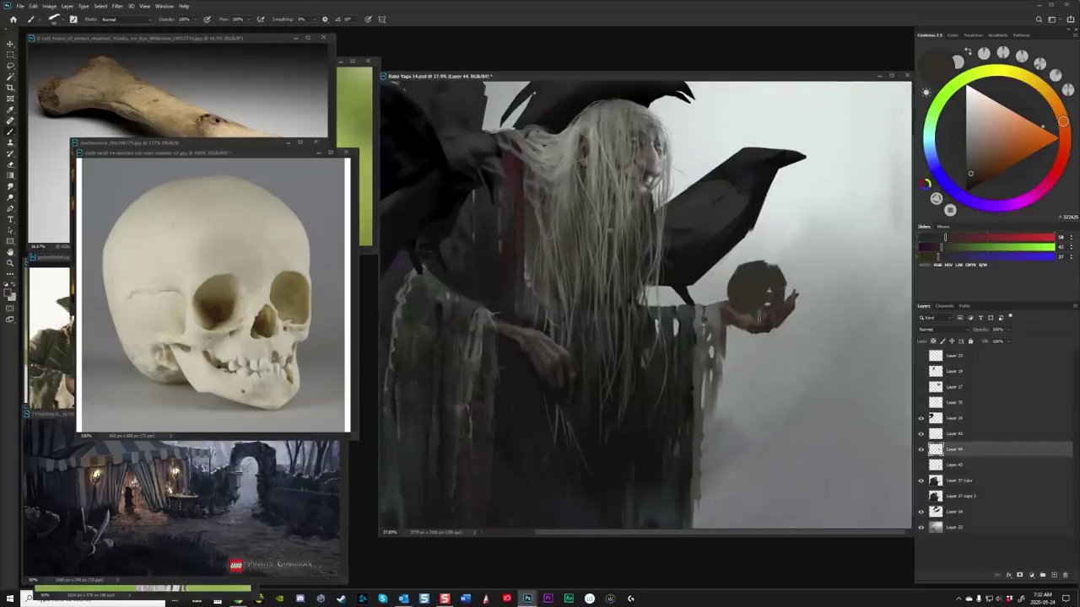
{"action": "scroll", "coordinate": [786, 293], "scroll_direction": "up", "scroll_amount": 2}
{"action": "key", "text": "ctrl+u"}
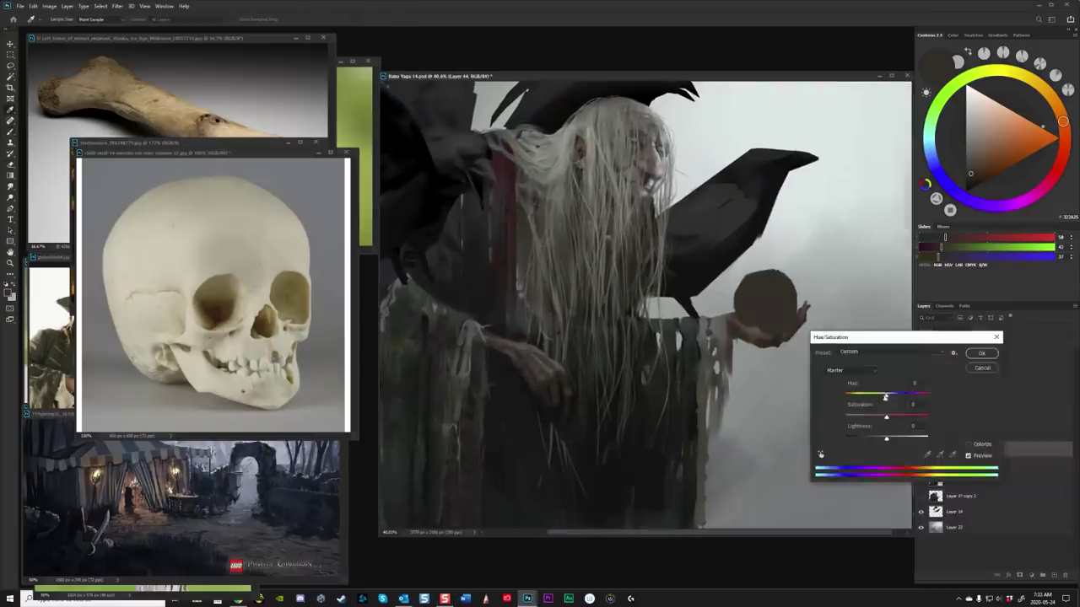
{"action": "left_click", "coordinate": [980, 353]}
Step: Paint a lighter grey-brown skull form with dark eye sockets on a layer clipped to the round base
{"action": "scroll", "coordinate": [645, 304], "scroll_direction": "down", "scroll_amount": 2}
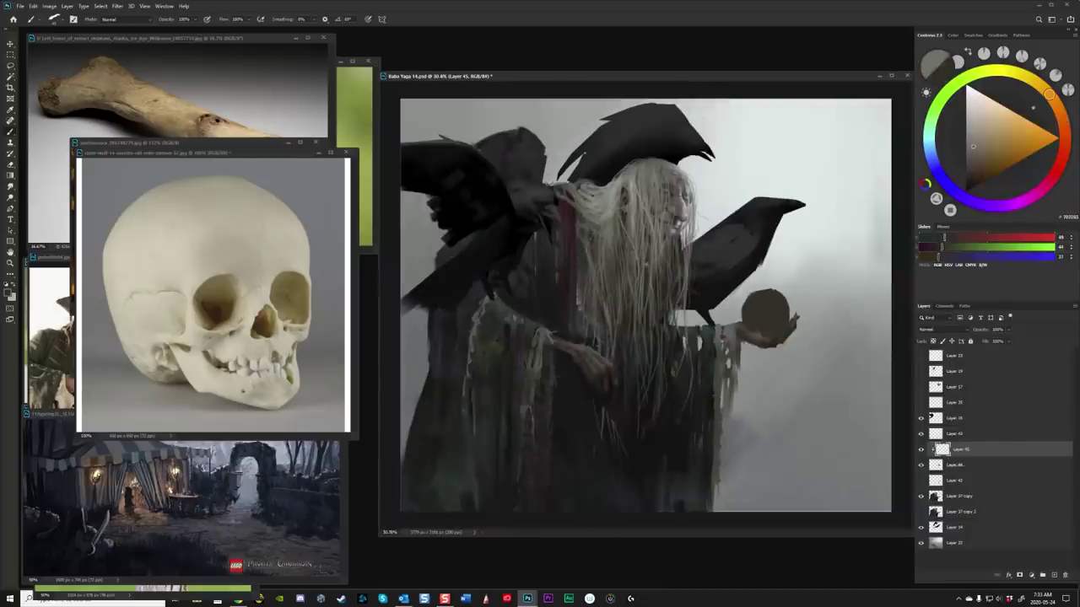
{"action": "mouse_move", "coordinate": [764, 296]}
{"action": "left_mouse_down"}
{"action": "mouse_move", "coordinate": [780, 314]}
{"action": "mouse_move", "coordinate": [766, 317]}
{"action": "left_mouse_up"}
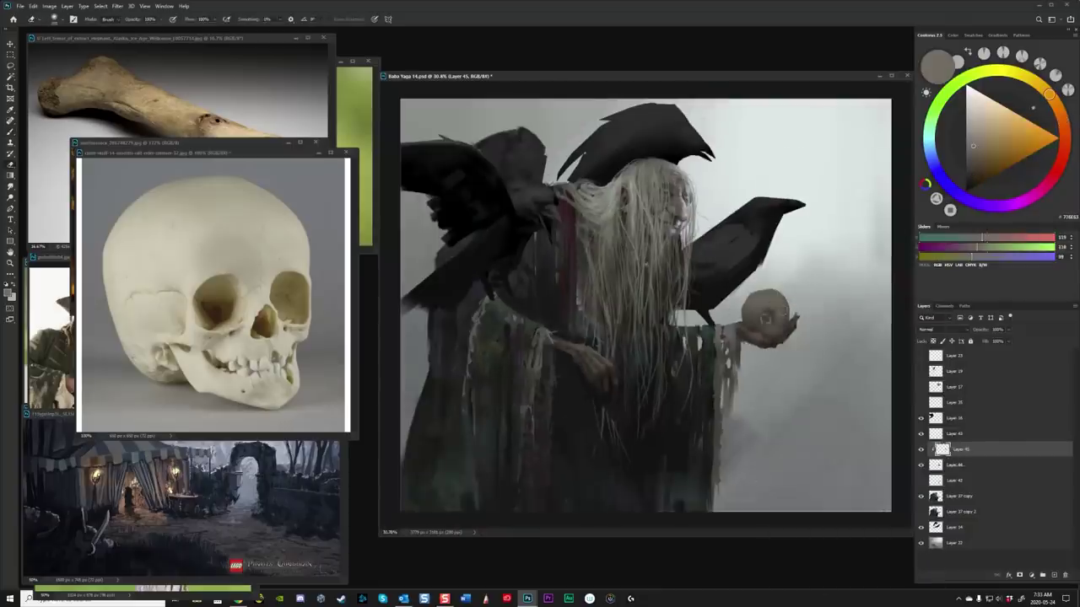
{"action": "key", "text": "b"}
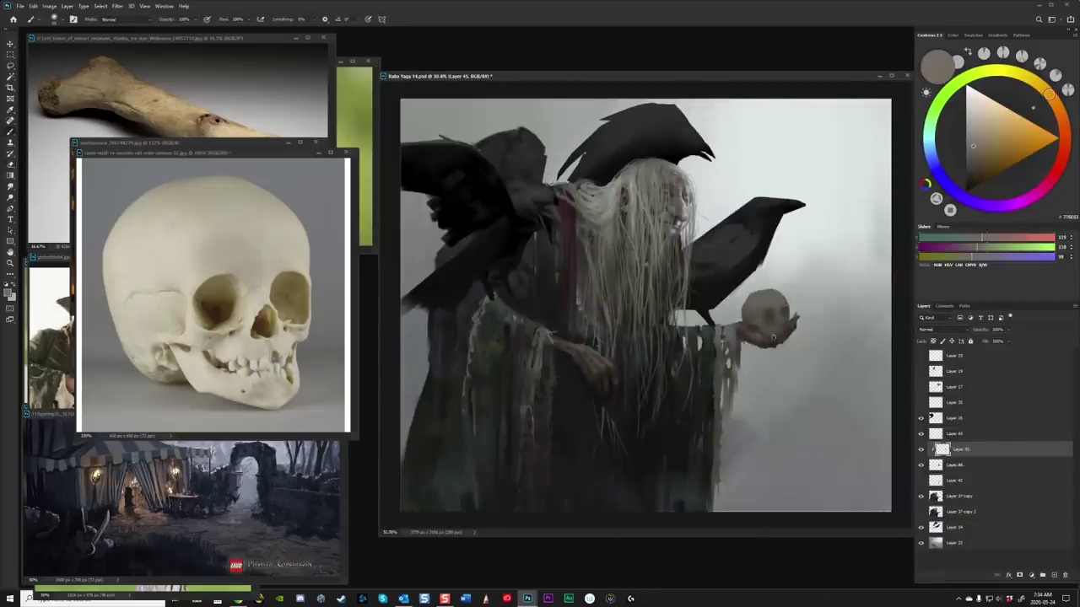
{"action": "key", "text": "e"}
{"action": "scroll", "coordinate": [769, 310], "scroll_direction": "down", "scroll_amount": 1}
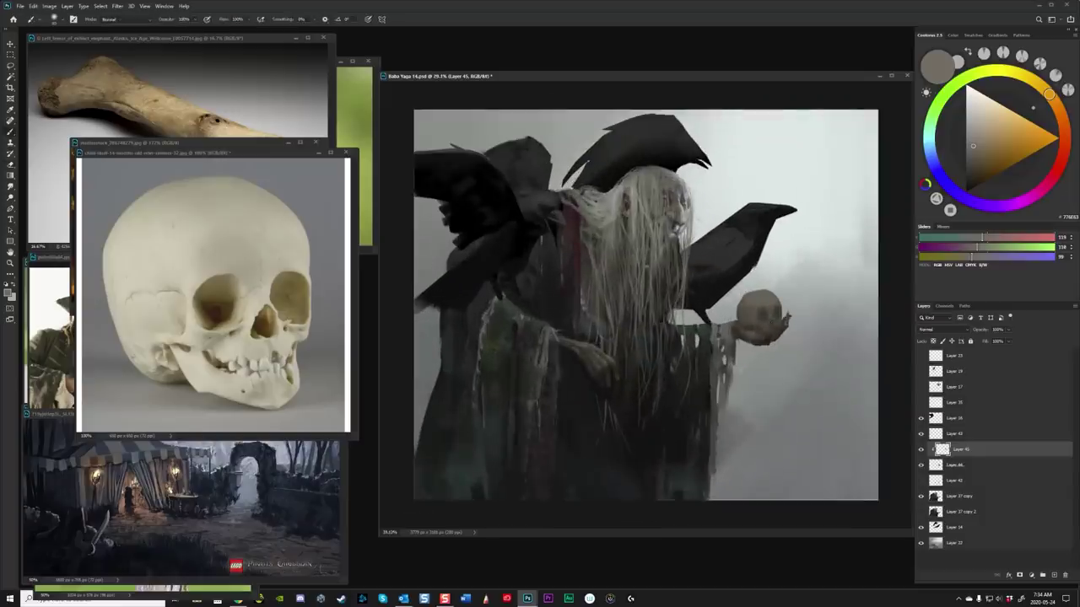
Step: Transform the skull's face shading slightly to fit the round base and add another clipped layer above it
{"action": "scroll", "coordinate": [776, 324], "scroll_direction": "down", "scroll_amount": 5}
{"action": "key", "text": "ctrl+t"}
{"action": "left_click_drag", "start_coordinate": [766, 272], "coordinate": [772, 266]}
{"action": "key", "text": "Return"}
{"action": "scroll", "coordinate": [645, 304], "scroll_direction": "up", "scroll_amount": 2}
{"action": "key", "text": "ctrl+shift+alt+n"}
{"action": "key", "text": "b"}
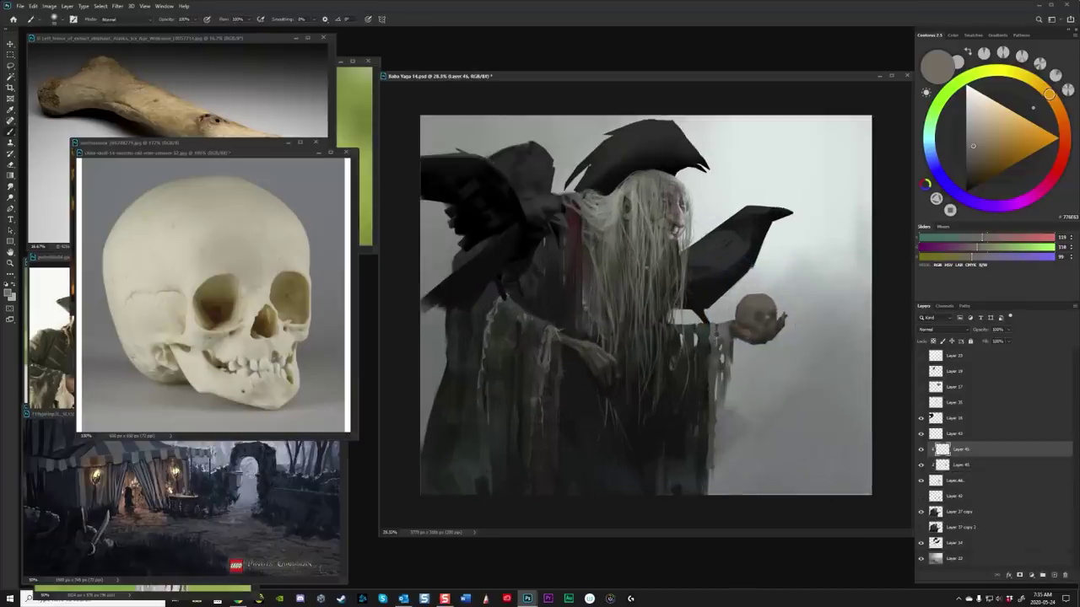
Step: Refine the skull's cranium, sockets and lower face with sampled light-grey and near-black tones
{"action": "left_click", "coordinate": [762, 300], "text": "alt"}
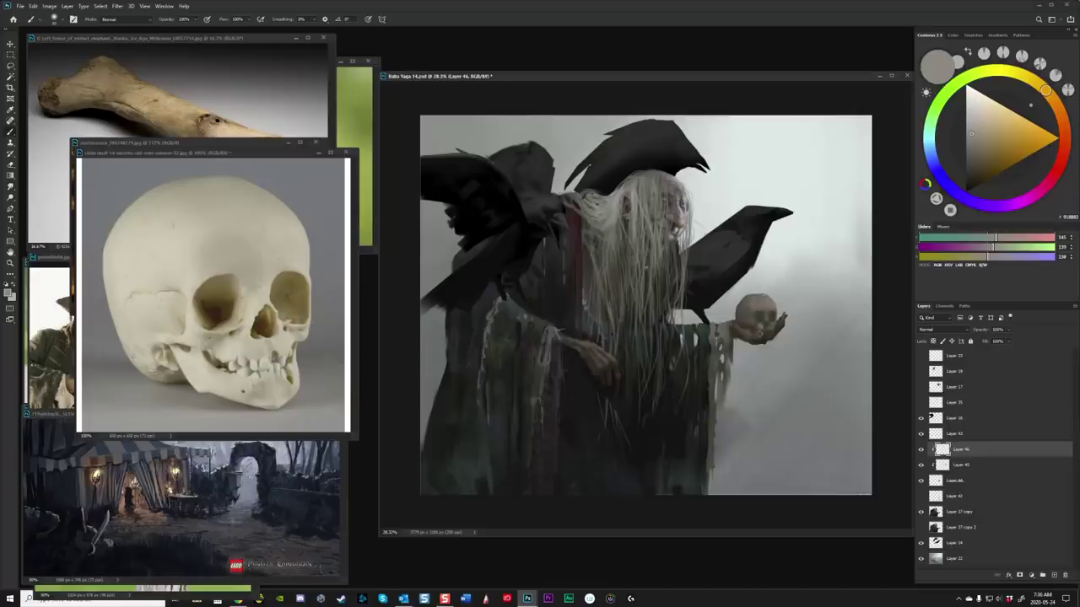
{"action": "left_click", "coordinate": [754, 332], "text": "alt"}
{"action": "left_click", "coordinate": [758, 314], "text": "alt"}
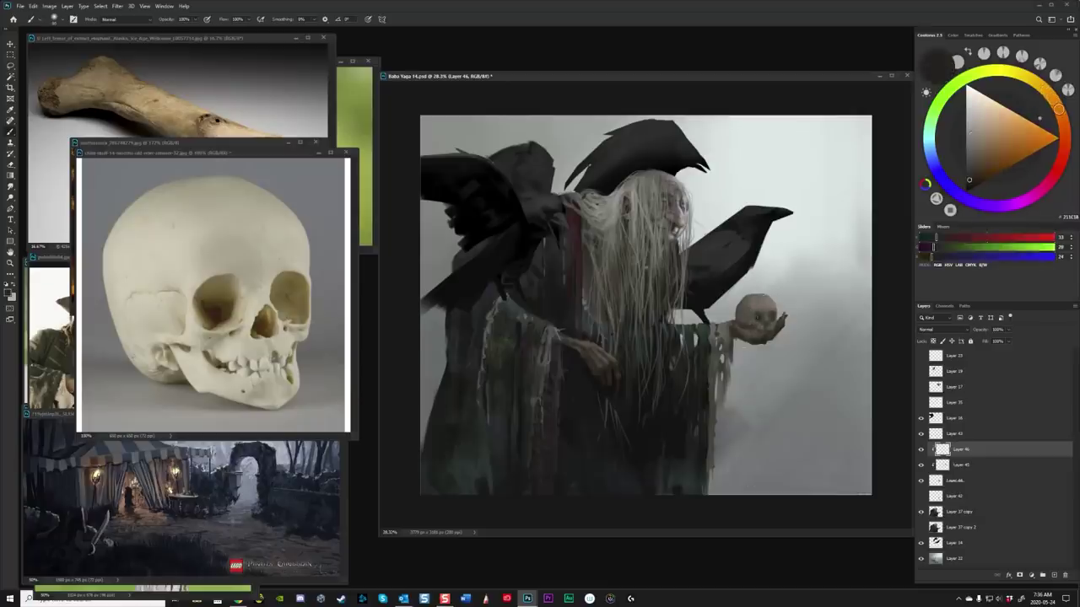
{"action": "scroll", "coordinate": [758, 314], "scroll_direction": "down", "scroll_amount": 2}
{"action": "scroll", "coordinate": [758, 314], "scroll_direction": "up", "scroll_amount": 3}
Step: Add a third clipped layer, switch to another brush preset, and darken the skull's eye sockets with sampled tones
{"action": "right_click", "coordinate": [776, 306]}
{"action": "double_click", "coordinate": [807, 374]}
{"action": "left_click", "coordinate": [839, 313], "text": "alt"}
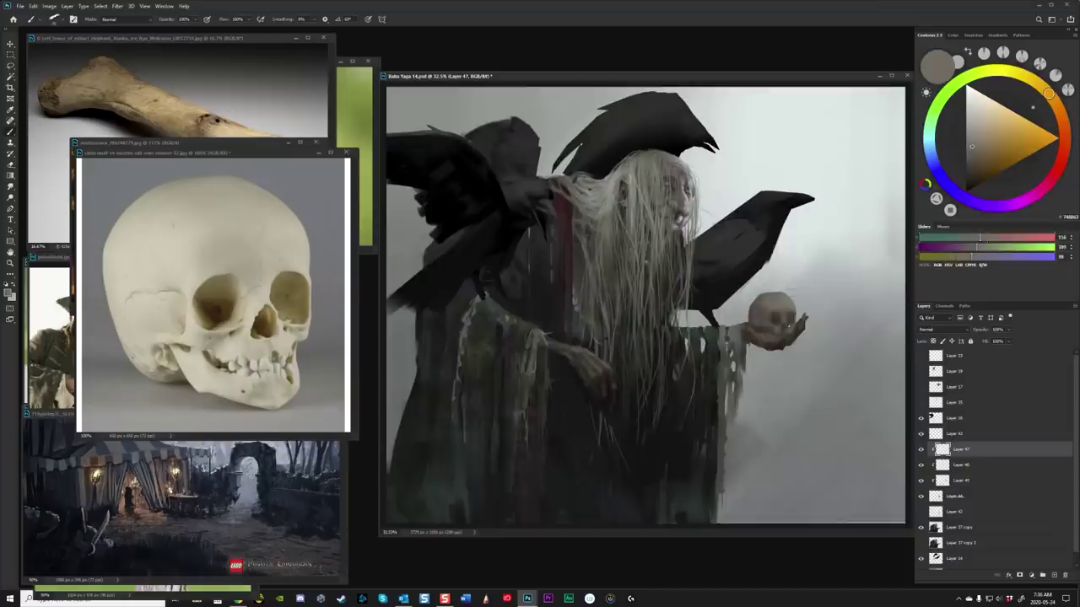
{"action": "scroll", "coordinate": [840, 314], "scroll_direction": "up", "scroll_amount": 3}
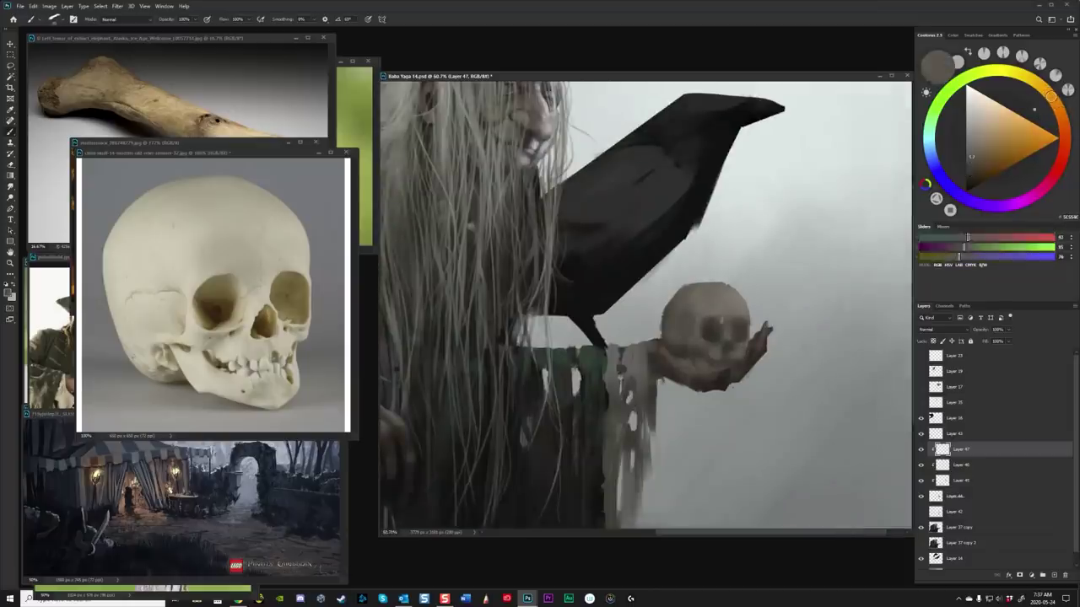
{"action": "left_click", "coordinate": [724, 355], "text": "alt"}
{"action": "left_click", "coordinate": [730, 336], "text": "alt"}
{"action": "left_click_drag", "start_coordinate": [730, 336], "coordinate": [736, 341]}
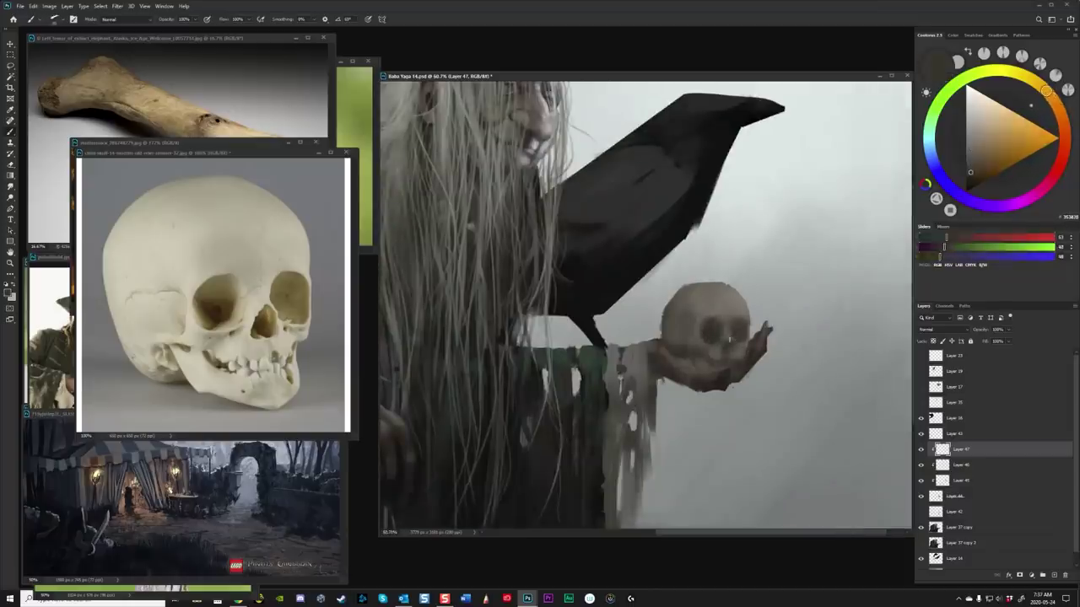
Step: Shape the skull's nose cavity and the edges around it with sampled dark-brown tones
{"action": "left_click", "coordinate": [741, 348], "text": "alt"}
{"action": "left_click", "coordinate": [741, 347], "text": "alt"}
{"action": "left_click", "coordinate": [728, 349], "text": "alt"}
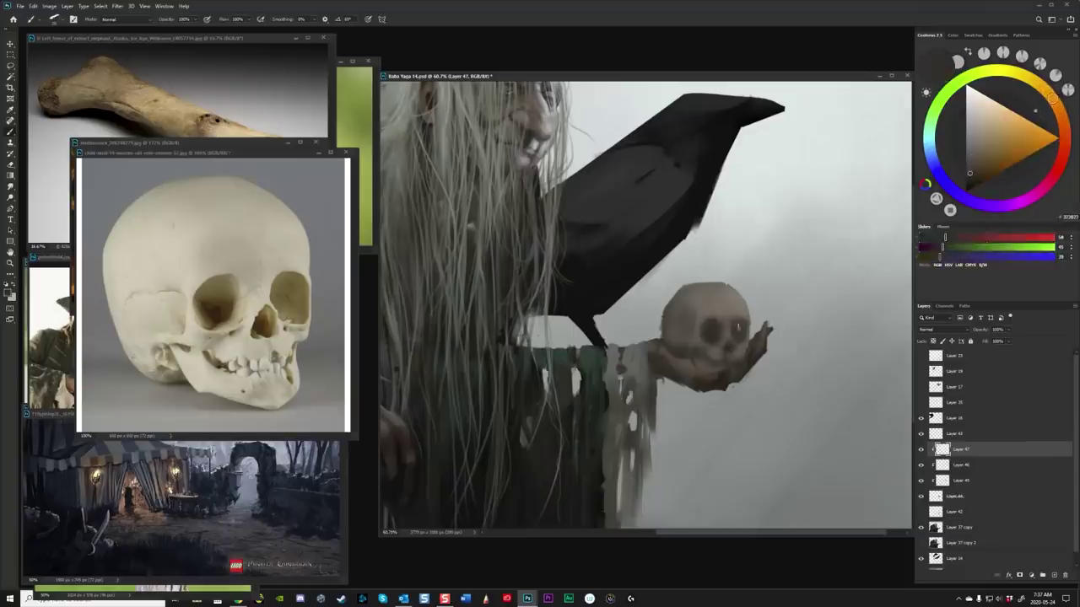
{"action": "left_click", "coordinate": [729, 349], "text": "alt"}
{"action": "left_click", "coordinate": [729, 350], "text": "alt"}
{"action": "left_click", "coordinate": [729, 349], "text": "alt"}
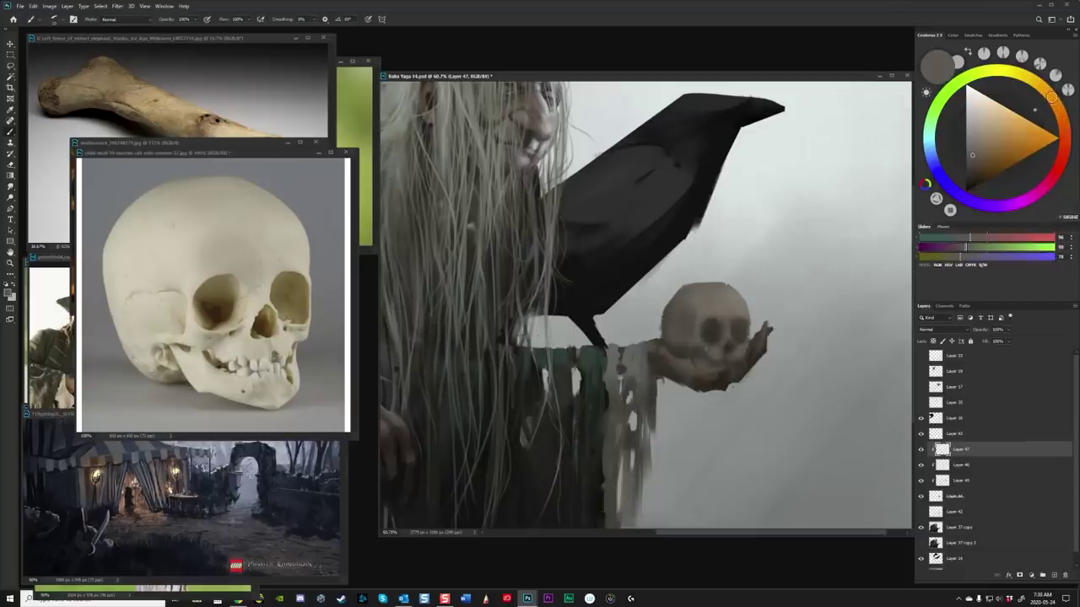
Step: Model the skull's cheekbones and upper jaw with sampled grey-brown midtones and dark shadow tones
{"action": "left_click", "coordinate": [701, 356], "text": "alt"}
{"action": "left_click", "coordinate": [732, 334], "text": "alt"}
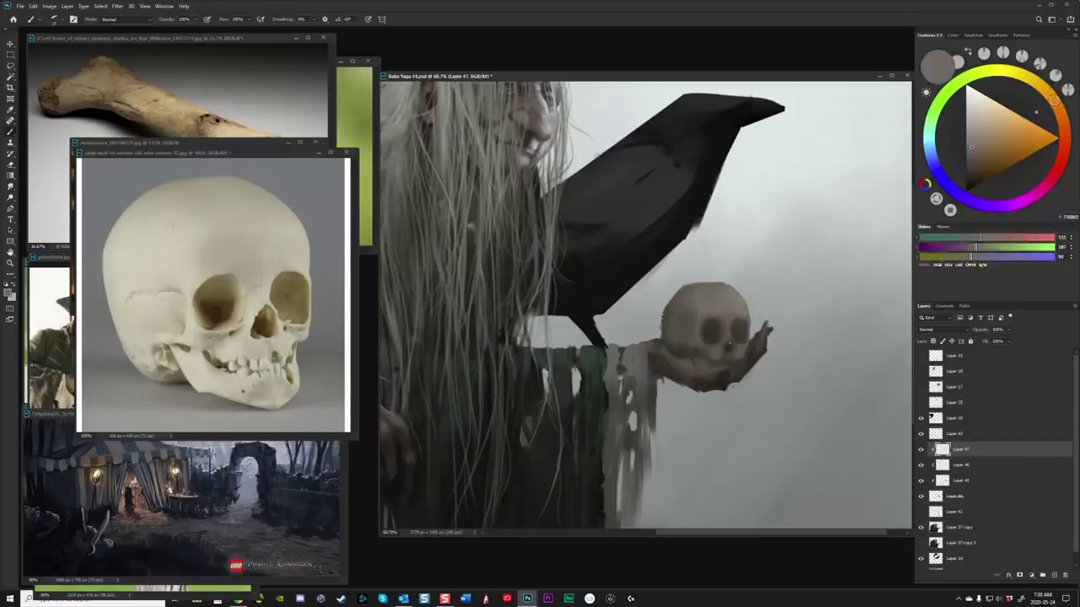
{"action": "left_click", "coordinate": [742, 346], "text": "alt"}
{"action": "left_click", "coordinate": [742, 347], "text": "alt"}
{"action": "left_click", "coordinate": [714, 360], "text": "alt"}
{"action": "left_click", "coordinate": [698, 354], "text": "alt"}
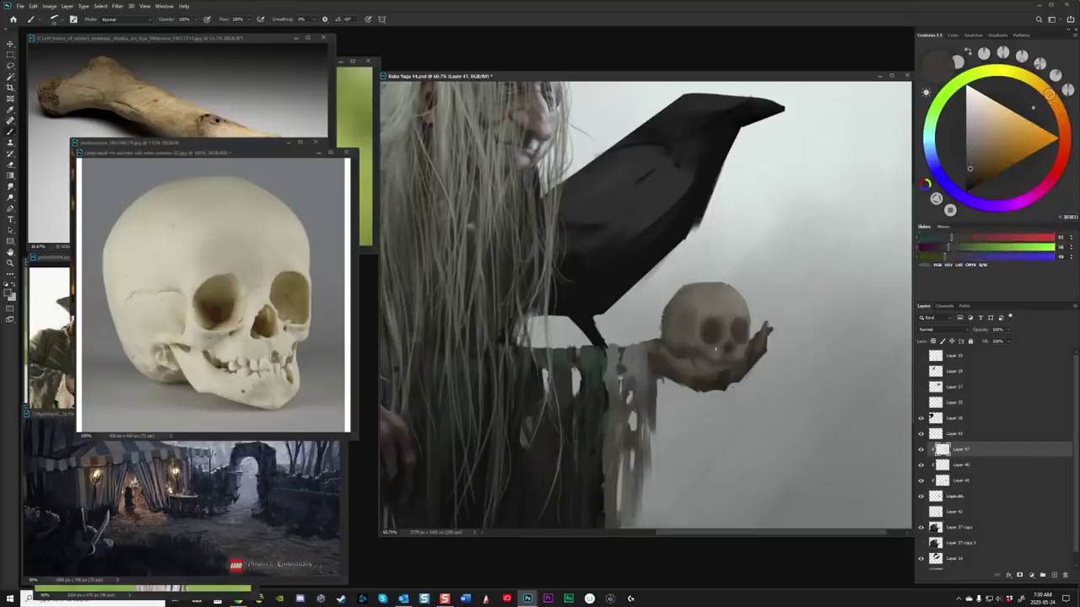
{"action": "left_click", "coordinate": [698, 350], "text": "alt"}
Step: Refine the skull's outline on its base layer, touch up the palm below it, and merge the skull layers
{"action": "left_click", "coordinate": [685, 342], "text": "ctrl"}
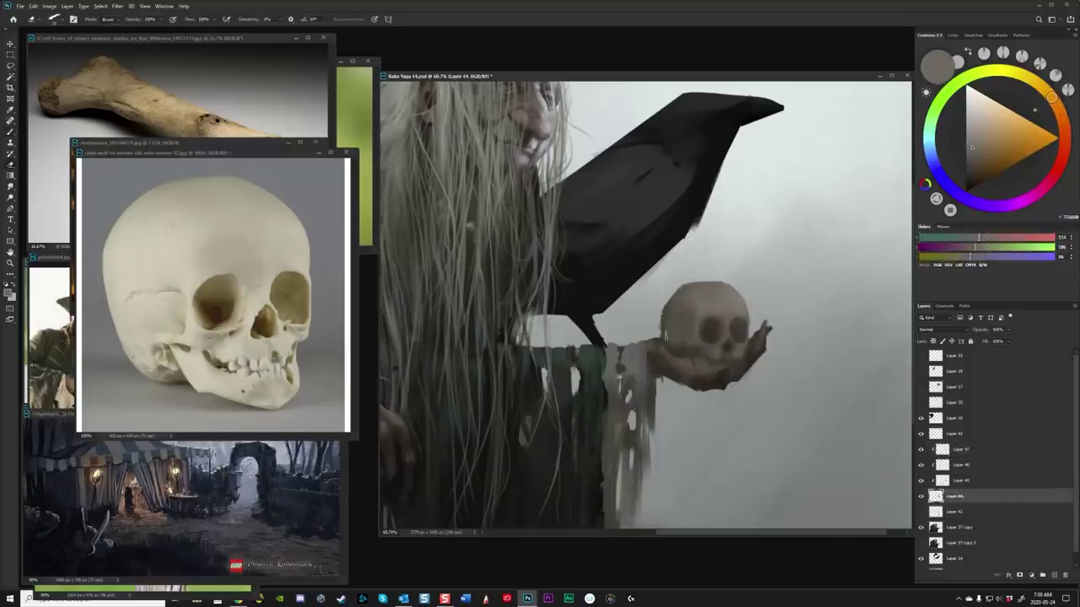
{"action": "left_click", "coordinate": [698, 377], "text": "alt"}
{"action": "left_click_drag", "start_coordinate": [699, 377], "coordinate": [732, 375]}
{"action": "key", "text": "ctrl+e"}
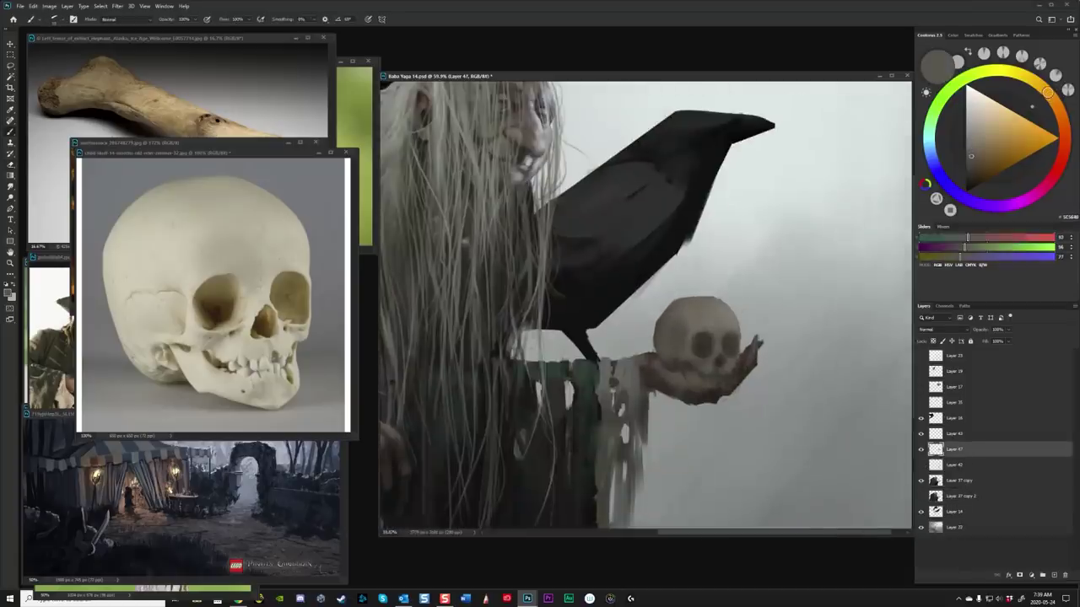
Step: Flip the canvas horizontally and retouch the skull's side and cranium with sampled dark and light grey-brown tones
{"action": "left_click", "coordinate": [691, 301], "text": "alt"}
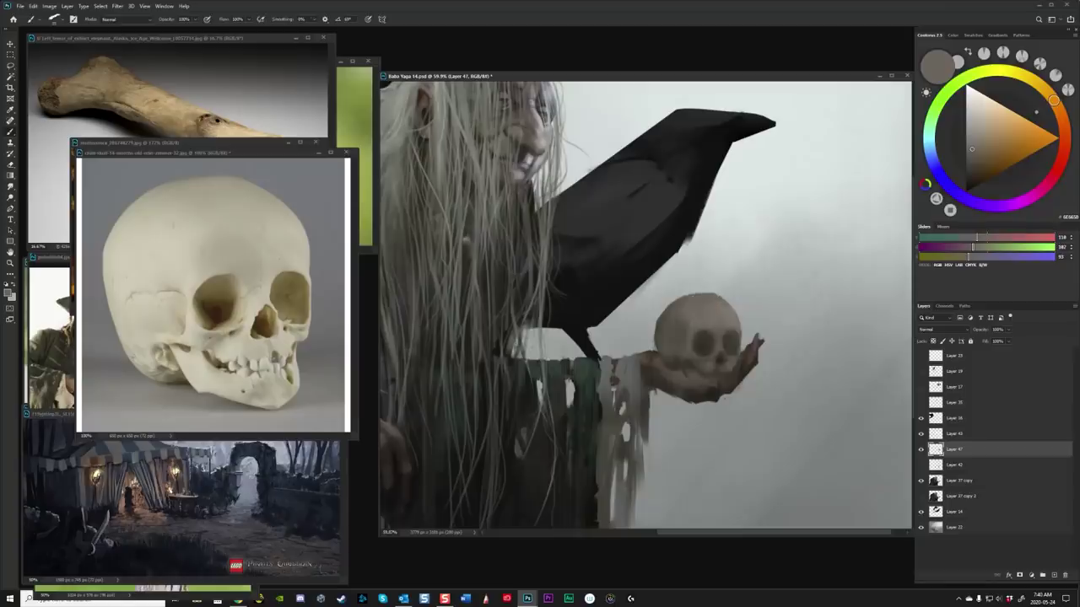
{"action": "key", "text": "ctrl+shift+h"}
{"action": "scroll", "coordinate": [513, 318], "scroll_direction": "up", "scroll_amount": 2}
{"action": "left_click", "coordinate": [513, 318], "text": "alt"}
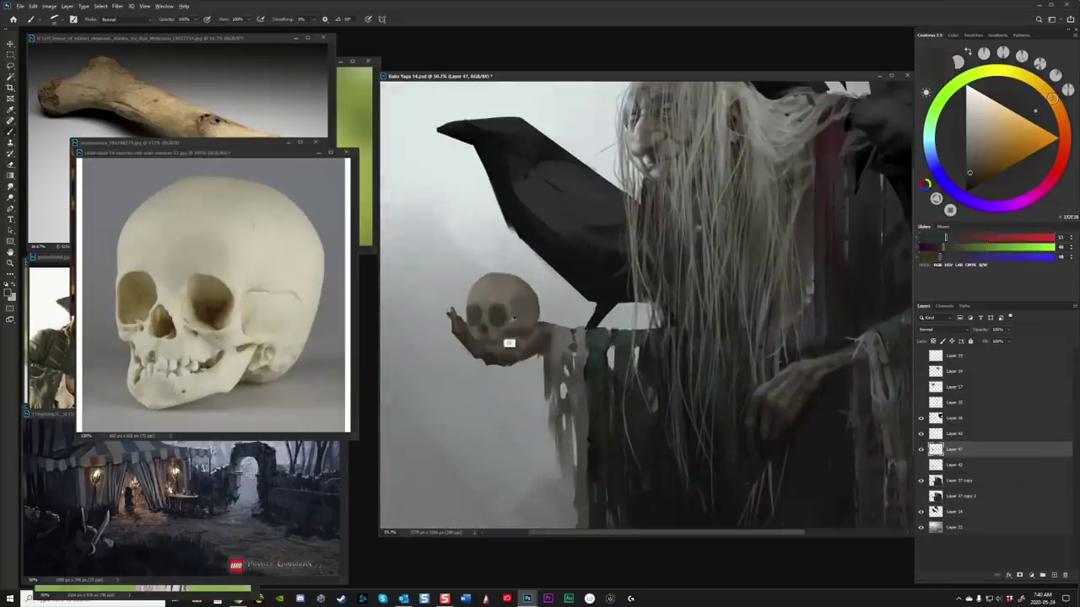
{"action": "left_click", "coordinate": [517, 288], "text": "alt"}
Step: Trim the skull's forehead edge with the Eraser and paint its teeth and jaw with sampled grey-brown tones
{"action": "key", "text": "e"}
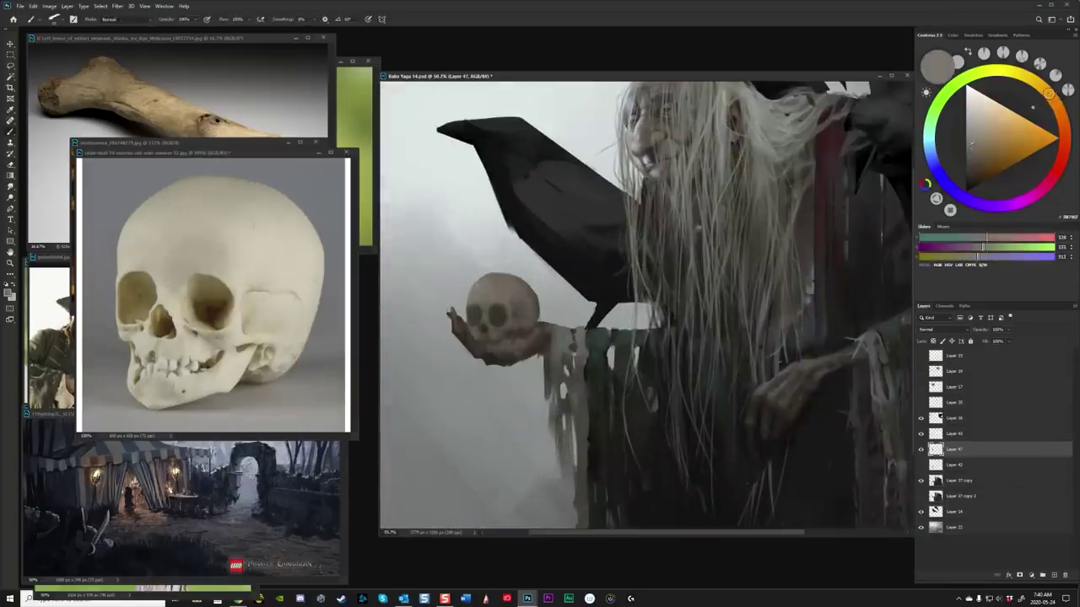
{"action": "left_click", "coordinate": [476, 291]}
{"action": "key", "text": "b"}
{"action": "left_click", "coordinate": [490, 337], "text": "alt"}
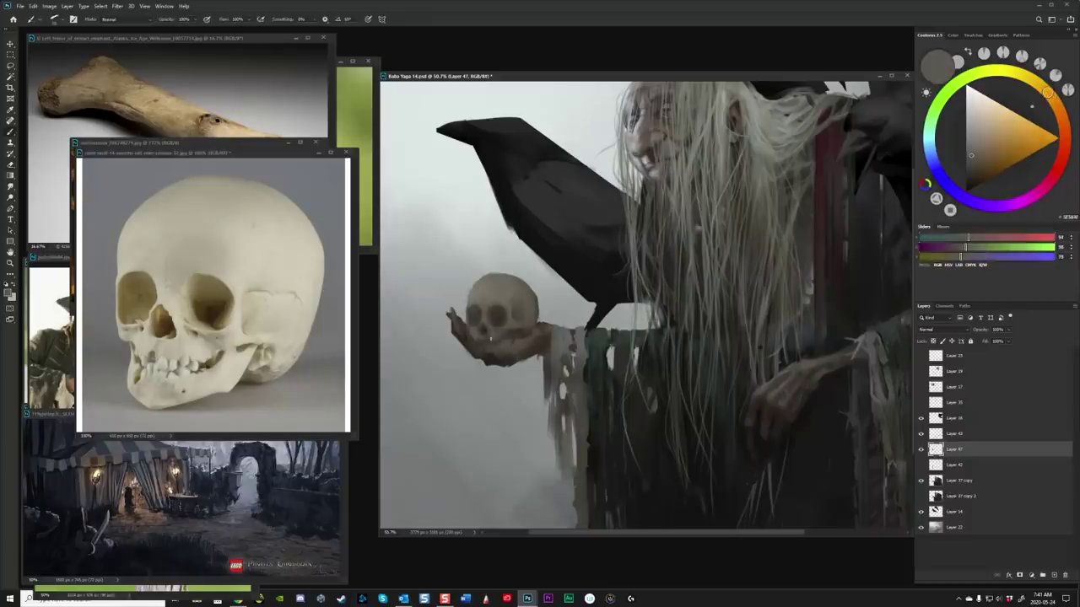
{"action": "left_click", "coordinate": [488, 342], "text": "alt"}
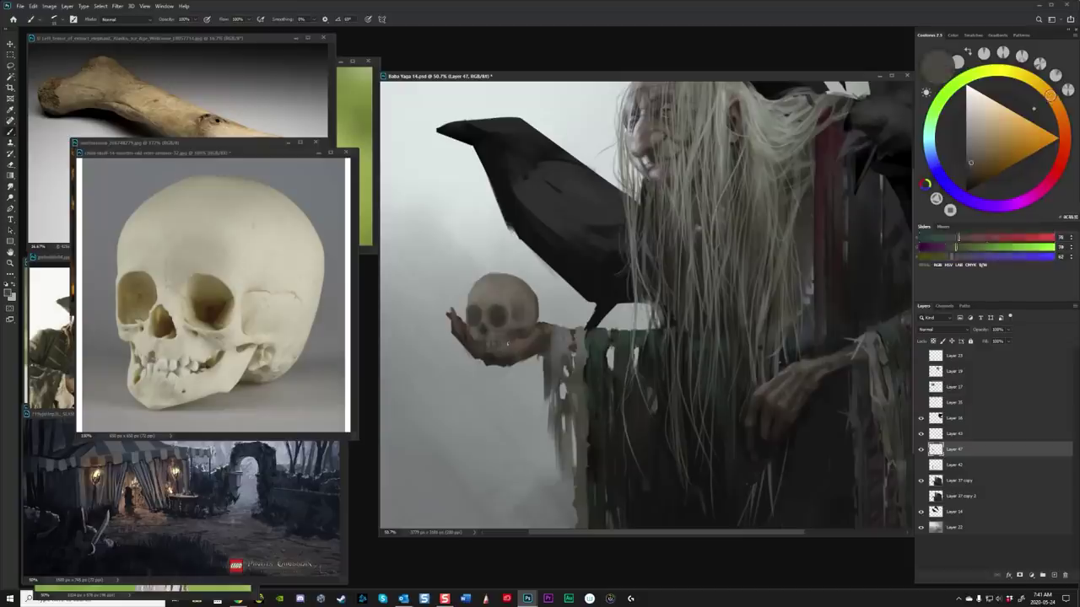
Step: Flip the canvas horizontally and retouch the skull's jaw, cheek and the cupped palm beside it with sampled grey-brown tones
{"action": "left_click", "coordinate": [517, 333], "text": "alt"}
{"action": "left_click", "coordinate": [509, 339], "text": "alt"}
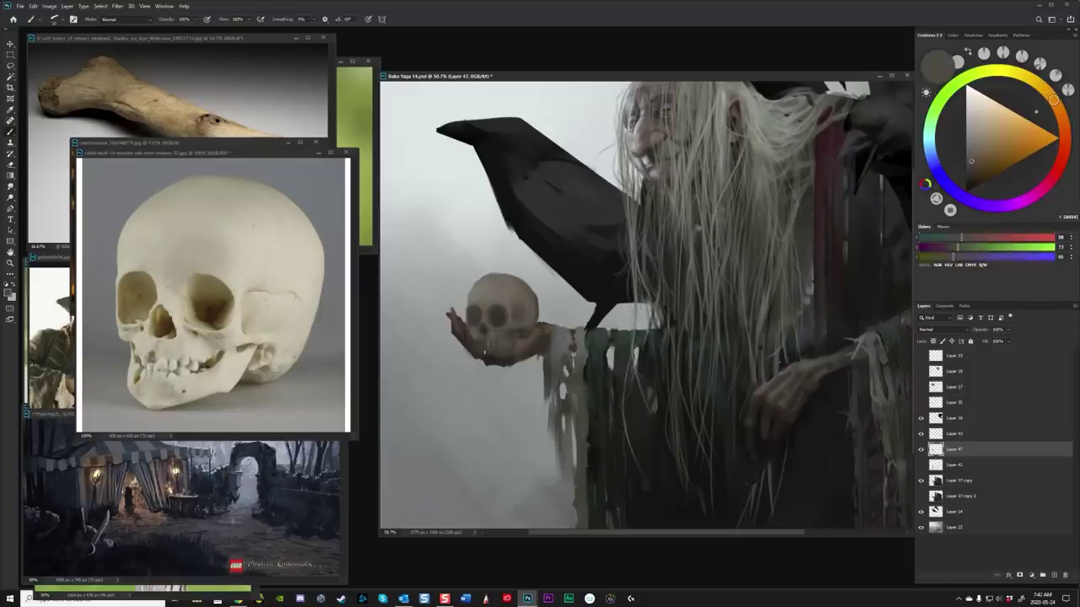
{"action": "left_click", "coordinate": [483, 330], "text": "alt"}
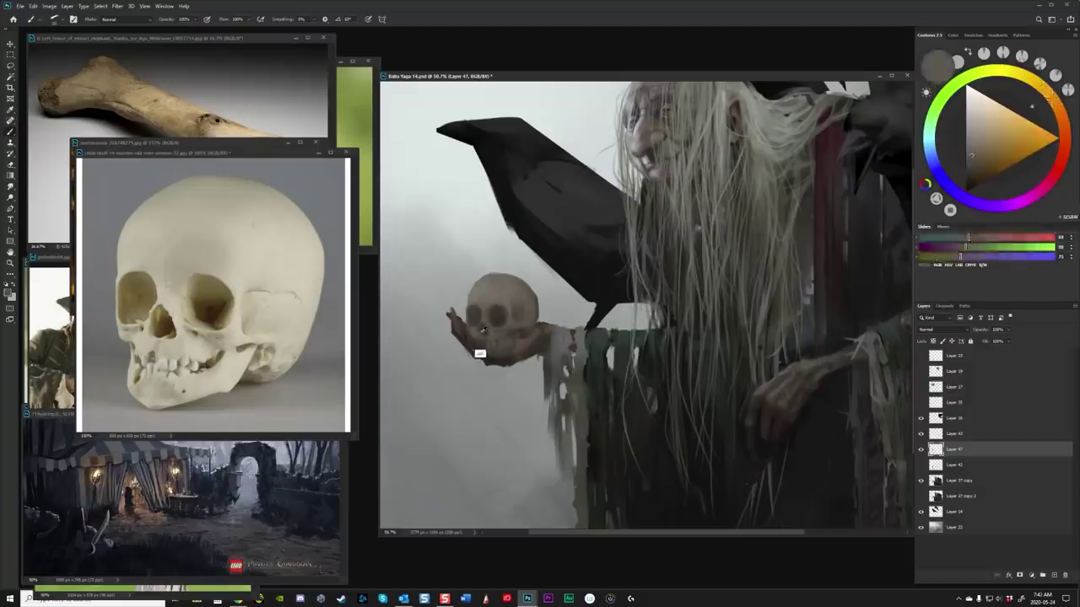
{"action": "key", "text": "h"}
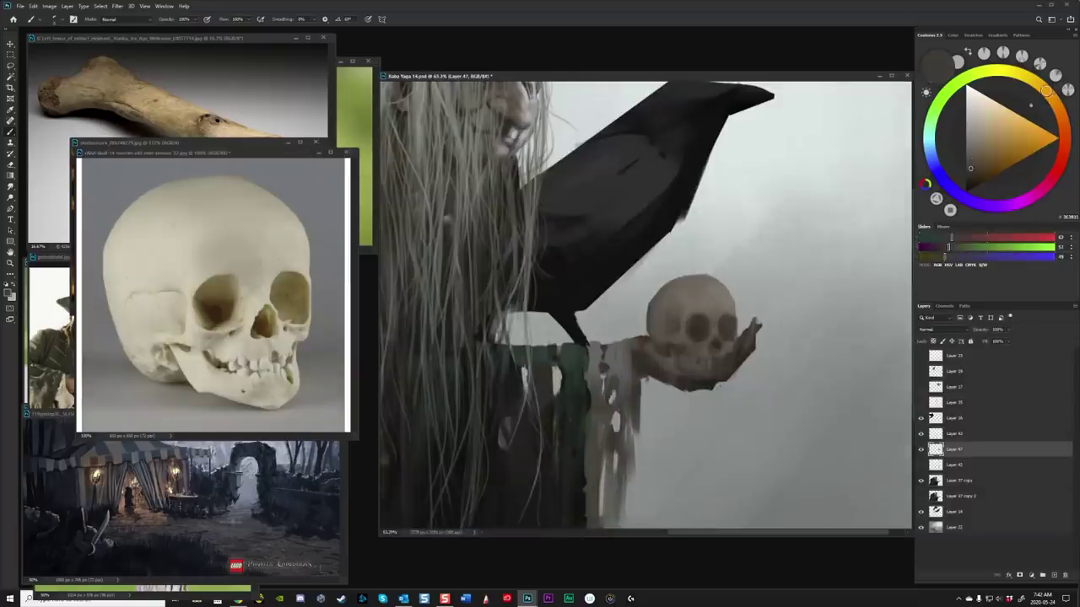
{"action": "left_click", "coordinate": [683, 357], "text": "alt"}
{"action": "left_click", "coordinate": [711, 361], "text": "alt"}
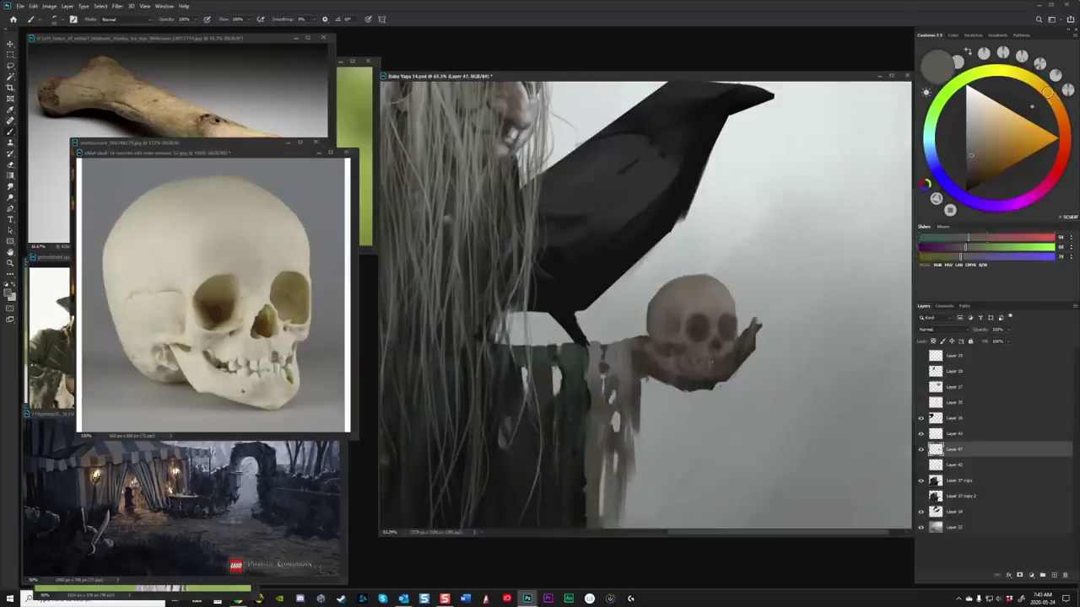
{"action": "left_click", "coordinate": [719, 370], "text": "alt"}
{"action": "left_click", "coordinate": [732, 360], "text": "alt"}
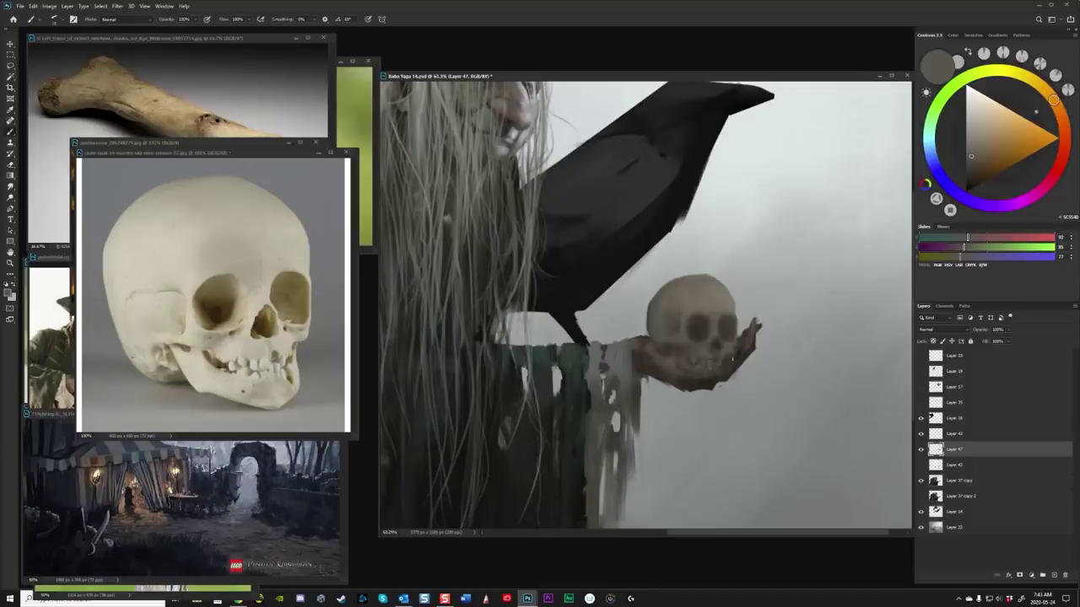
{"action": "left_click", "coordinate": [675, 346], "text": "alt"}
Step: Add a new layer above the skull and paint its eye sockets, nose and upper jaw with sampled dark and light tones
{"action": "key", "text": "ctrl+shift+alt+n"}
{"action": "left_click", "coordinate": [705, 340], "text": "alt"}
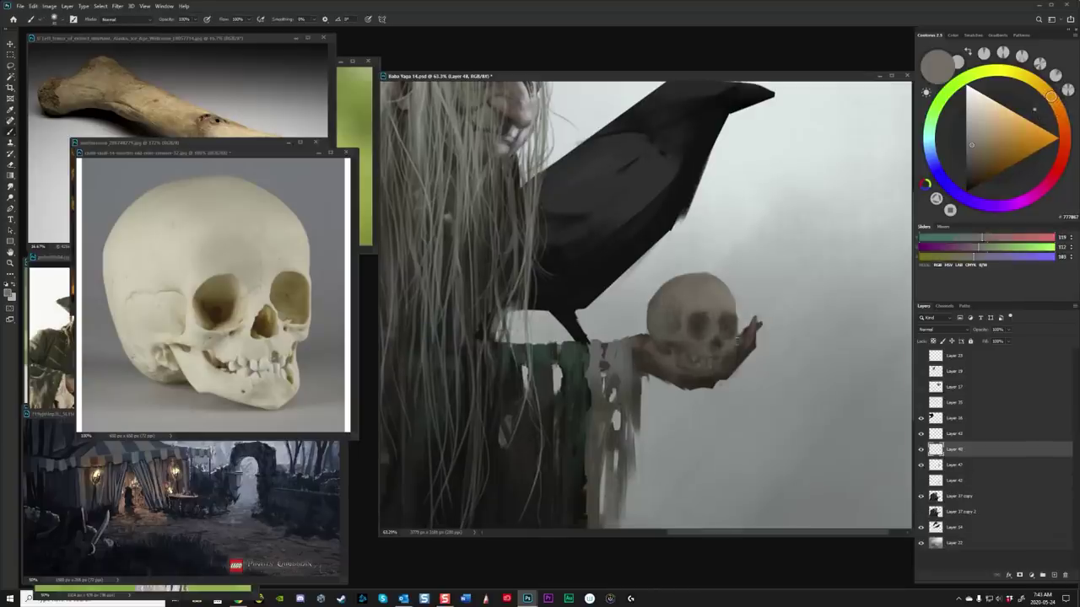
{"action": "key", "text": "e"}
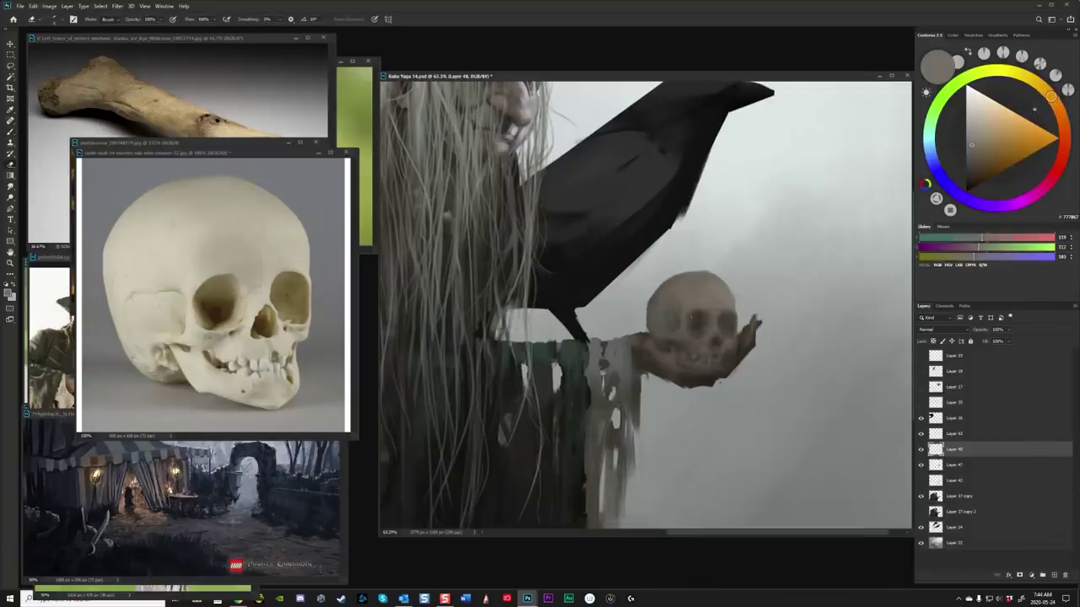
{"action": "key", "text": "b"}
{"action": "left_click", "coordinate": [725, 359], "text": "alt"}
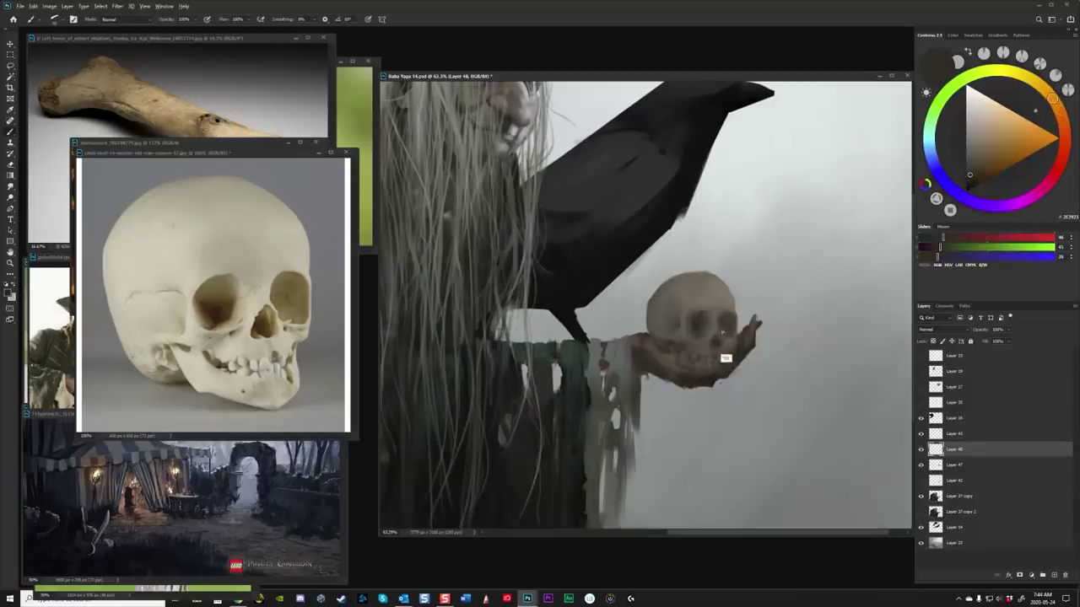
{"action": "left_click", "coordinate": [724, 358], "text": "alt"}
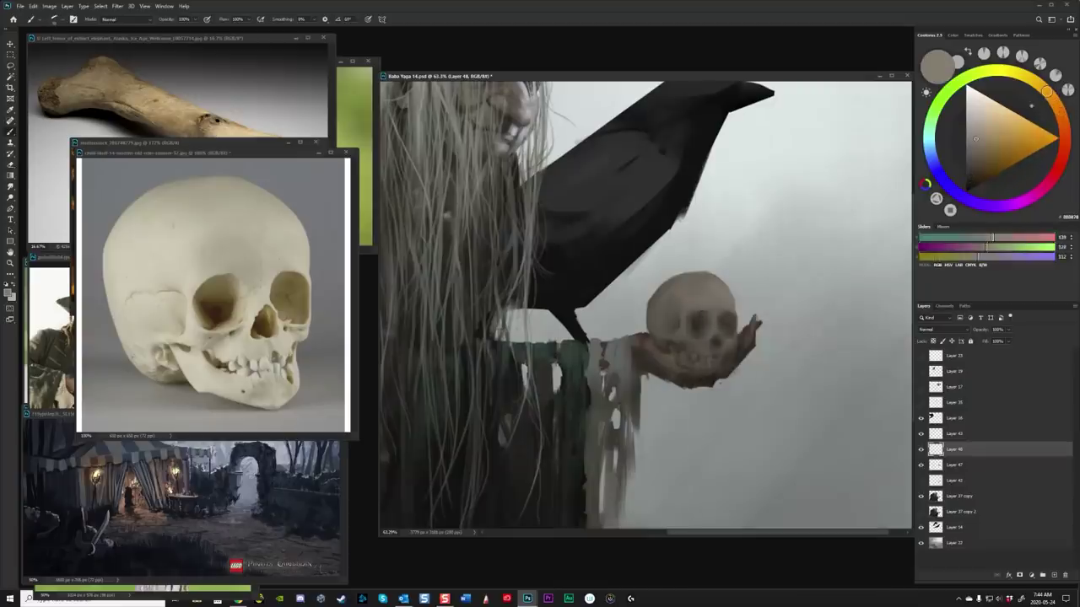
{"action": "left_click", "coordinate": [723, 355], "text": "alt"}
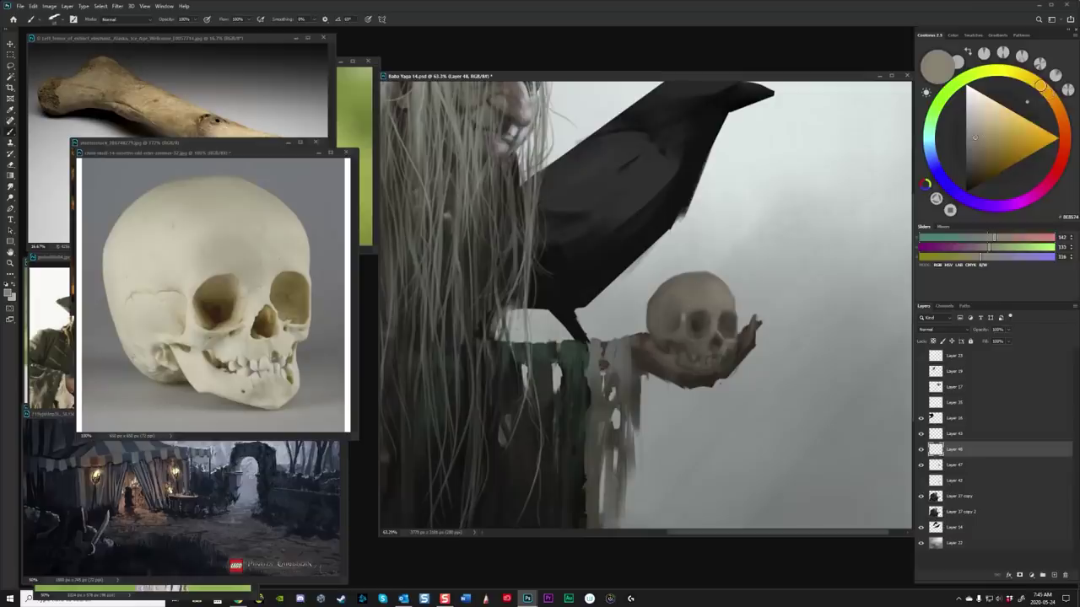
Step: Adjust the grey-brown brush colour and model the skull's cheekbone, teeth area and jaw with light and dark tones
{"action": "left_click_drag", "start_coordinate": [975, 138], "coordinate": [980, 149]}
{"action": "key", "text": "h"}
{"action": "left_click_drag", "start_coordinate": [705, 341], "coordinate": [781, 436]}
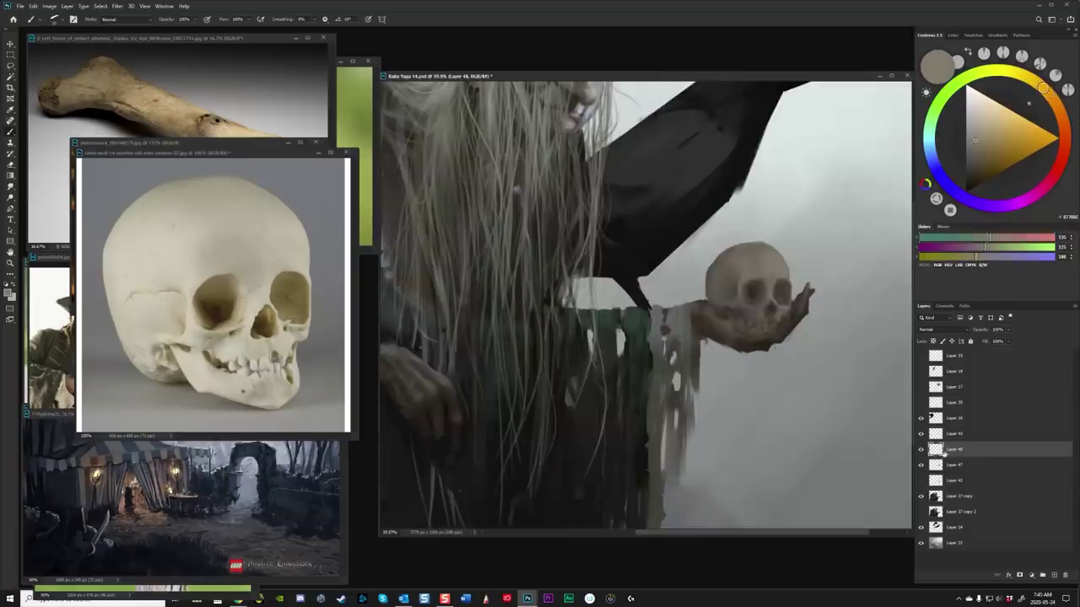
{"action": "left_click_drag", "start_coordinate": [971, 161], "coordinate": [973, 148]}
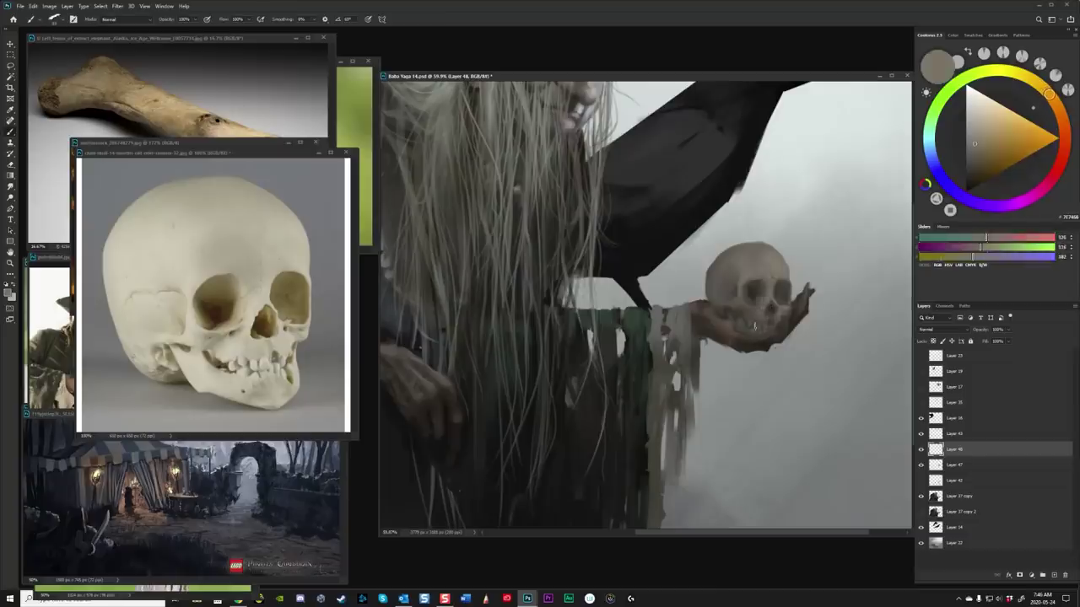
{"action": "left_click", "coordinate": [763, 301], "text": "alt"}
{"action": "scroll", "coordinate": [761, 328], "scroll_direction": "up", "scroll_amount": 1}
{"action": "left_click", "coordinate": [745, 333], "text": "alt"}
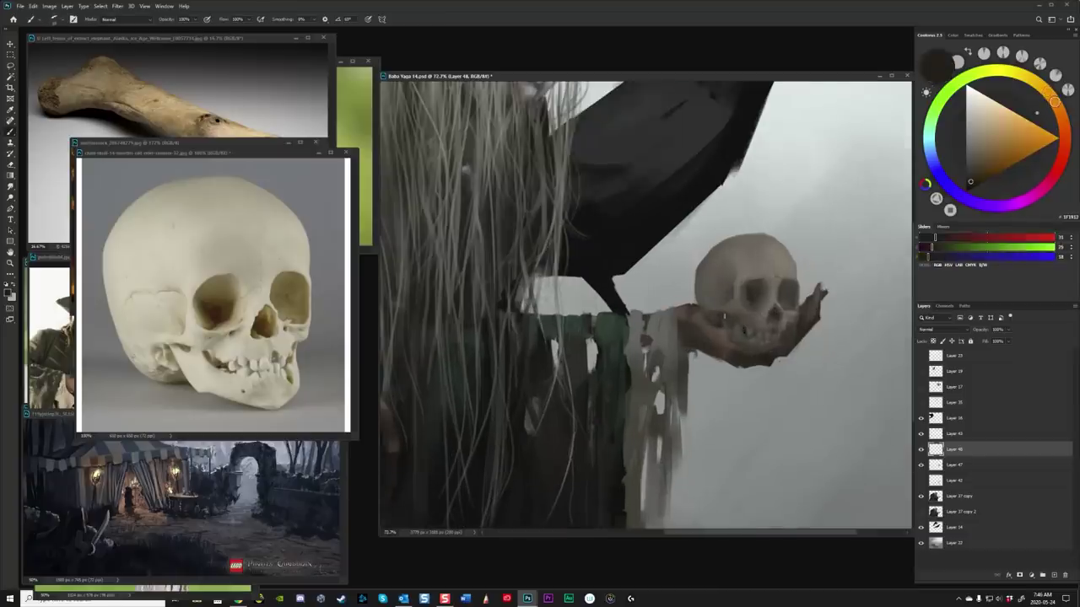
{"action": "left_click", "coordinate": [724, 318], "text": "alt"}
Step: Refine the skull's face and jaw with a slightly darker, warmer grey-brown, and merge the detail layer down
{"action": "left_click", "coordinate": [974, 144]}
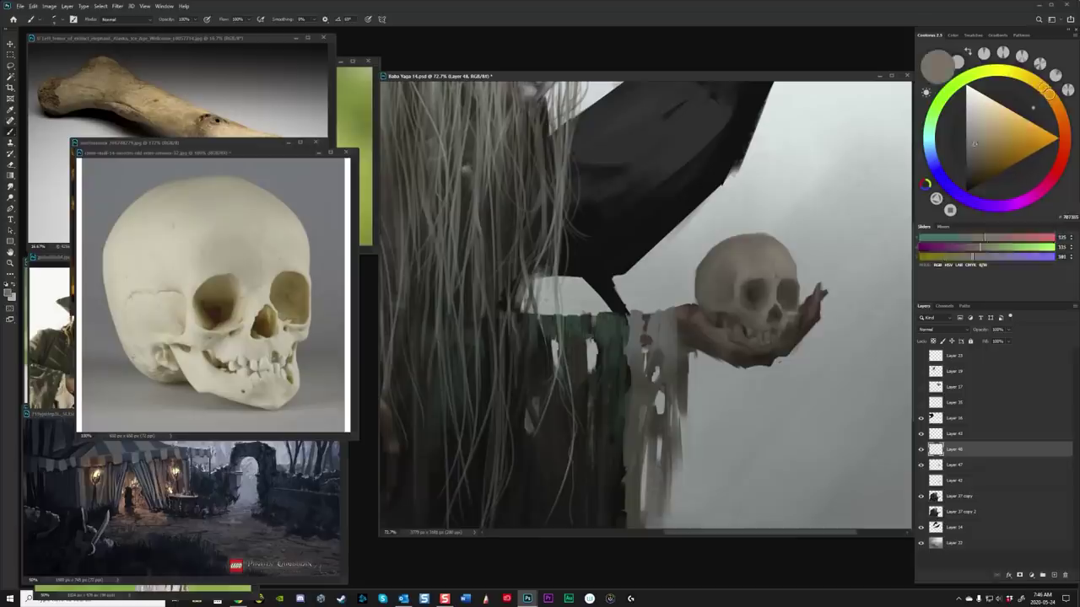
{"action": "left_click_drag", "start_coordinate": [974, 144], "coordinate": [971, 149]}
{"action": "left_click_drag", "start_coordinate": [1048, 92], "coordinate": [1052, 97]}
{"action": "scroll", "coordinate": [645, 303], "scroll_direction": "down", "scroll_amount": 5}
{"action": "scroll", "coordinate": [646, 304], "scroll_direction": "up", "scroll_amount": 6}
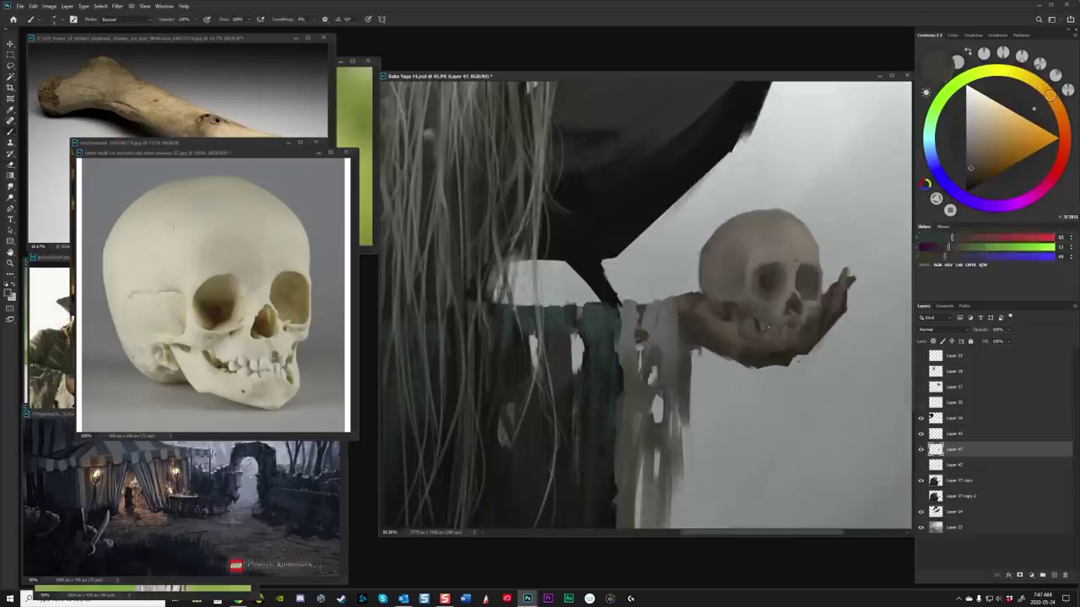
{"action": "key", "text": "ctrl+e"}
Step: Paint light grey-brown teeth on the skull and touch up the area below its eye socket with sampled midtones
{"action": "mouse_move", "coordinate": [971, 158]}
{"action": "left_mouse_down"}
{"action": "mouse_move", "coordinate": [971, 177]}
{"action": "mouse_move", "coordinate": [974, 147]}
{"action": "left_mouse_up"}
{"action": "left_click", "coordinate": [746, 336], "text": "alt"}
{"action": "left_click", "coordinate": [782, 336], "text": "alt"}
{"action": "left_click_drag", "start_coordinate": [783, 336], "coordinate": [785, 327]}
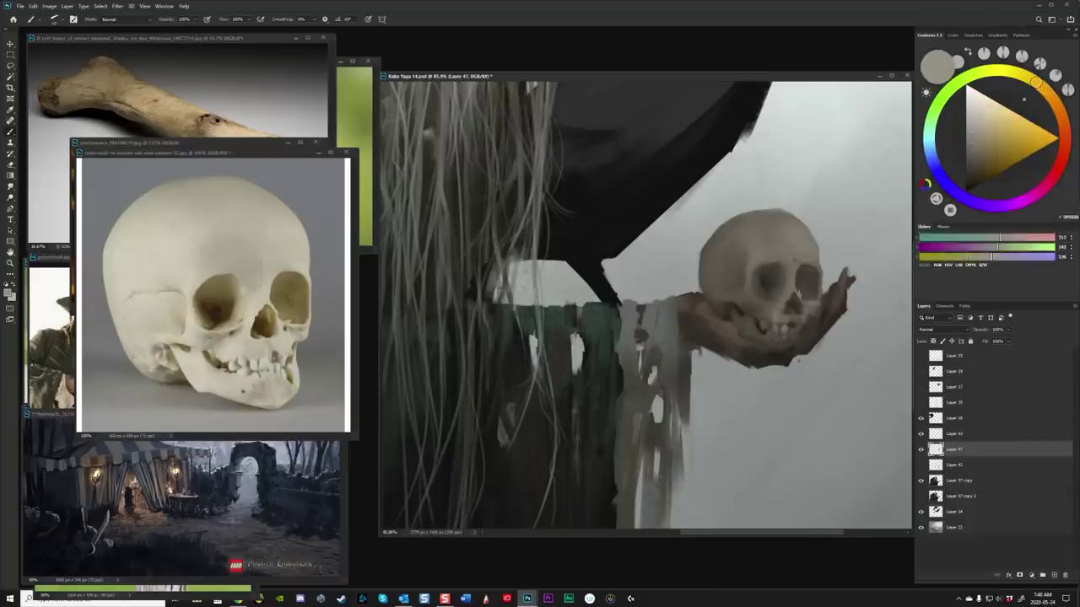
{"action": "left_click", "coordinate": [772, 306], "text": "alt"}
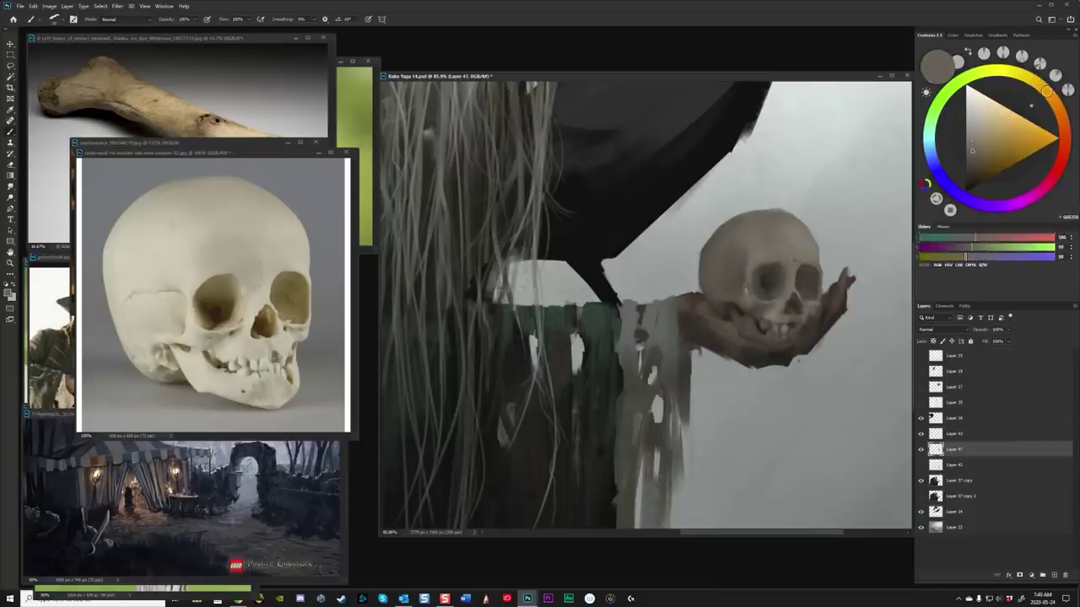
{"action": "left_click", "coordinate": [771, 301], "text": "alt"}
Step: Paint dark gaps between the skull's teeth and define the cheekbone and lower jaw with sampled tones
{"action": "key", "text": "ctrl+1"}
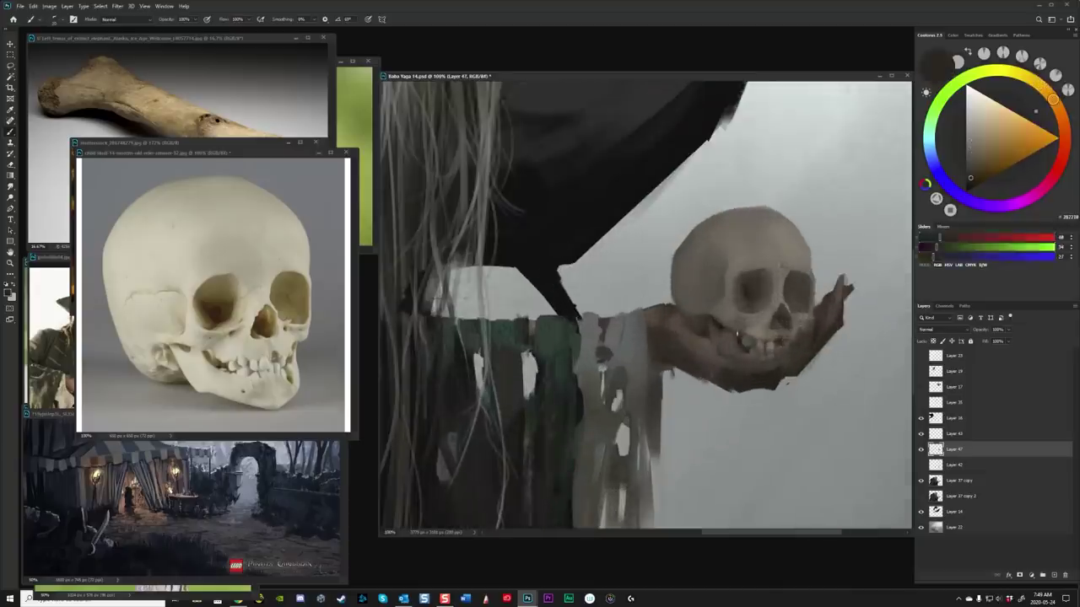
{"action": "left_click", "coordinate": [741, 323], "text": "alt"}
{"action": "left_click", "coordinate": [746, 323], "text": "alt"}
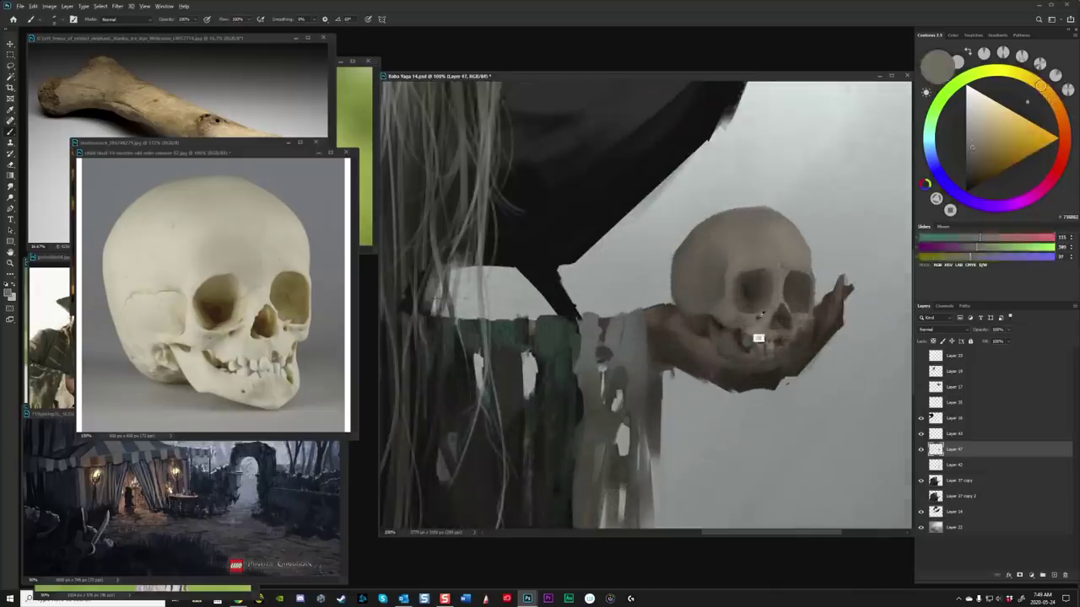
{"action": "left_click", "coordinate": [756, 327], "text": "alt"}
{"action": "mouse_move", "coordinate": [751, 338]}
{"action": "left_mouse_down"}
{"action": "mouse_move", "coordinate": [770, 344]}
{"action": "mouse_move", "coordinate": [757, 364]}
{"action": "left_mouse_up"}
Step: Rotate the skull slightly counterclockwise in the palm with Free Transform
{"action": "key", "text": "ctrl+t"}
{"action": "scroll", "coordinate": [742, 366], "scroll_direction": "down", "scroll_amount": 2}
{"action": "left_click_drag", "start_coordinate": [830, 363], "coordinate": [835, 342]}
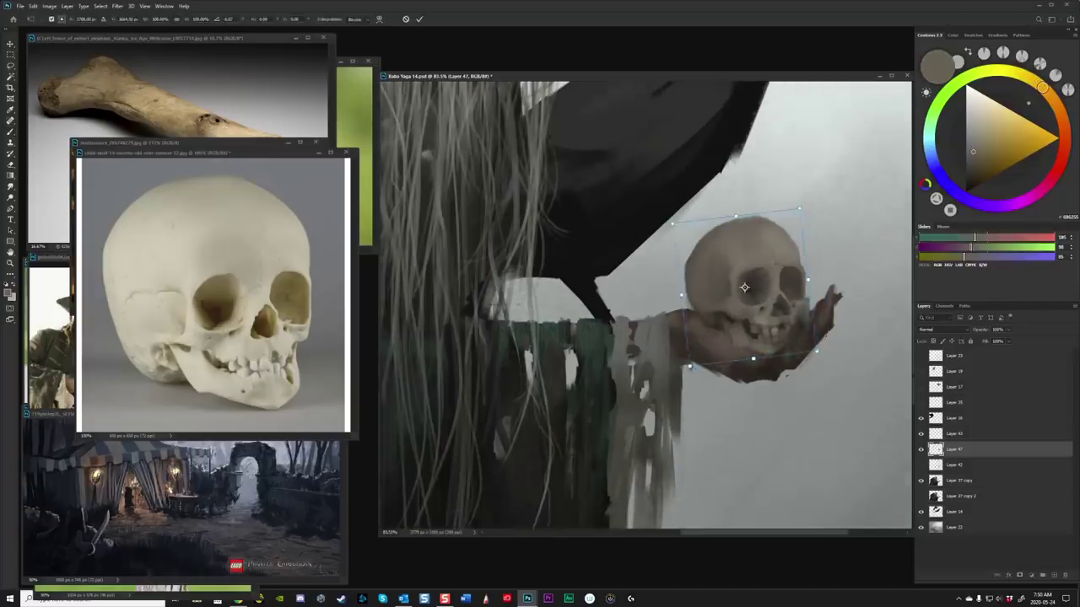
{"action": "key", "text": "Return"}
Step: Sharpen the skull's lower jaw and temple with sampled shadow and grey-brown midtones
{"action": "scroll", "coordinate": [744, 288], "scroll_direction": "up", "scroll_amount": 2}
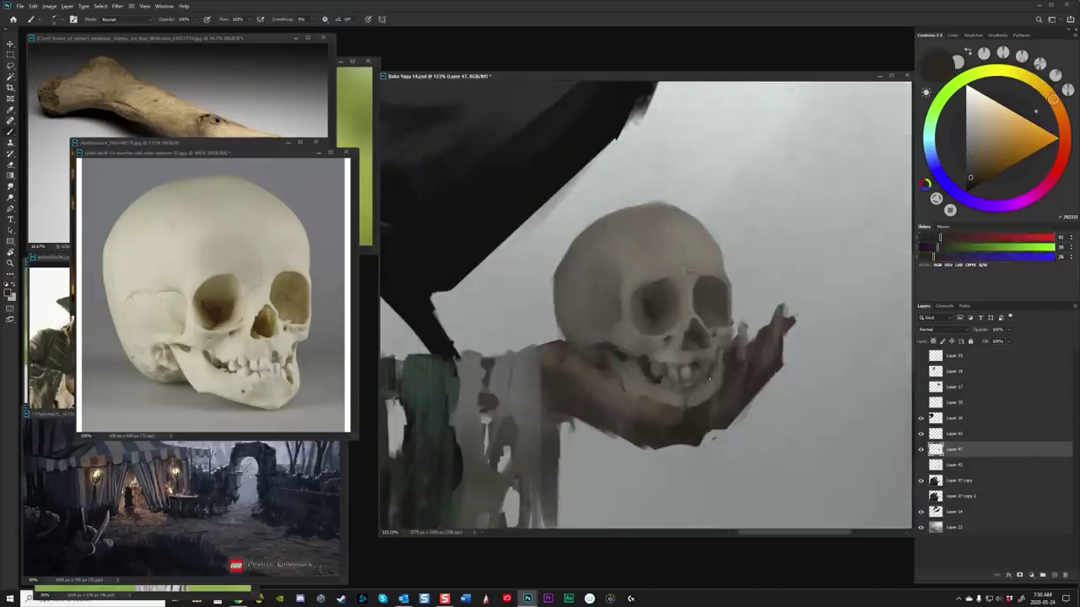
{"action": "left_click", "coordinate": [685, 408], "text": "alt"}
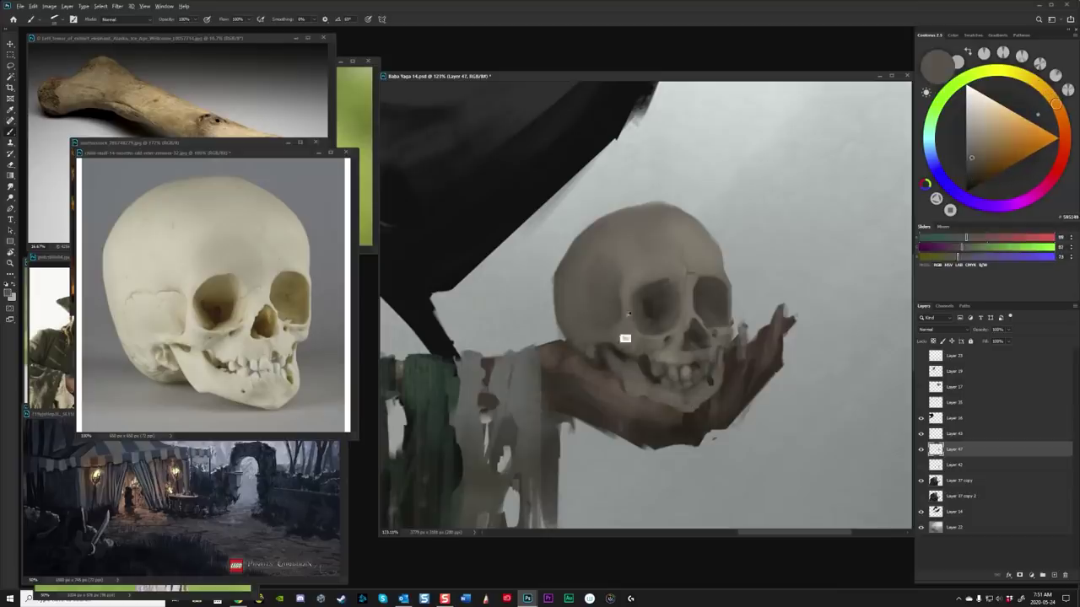
{"action": "left_click", "coordinate": [616, 295], "text": "alt"}
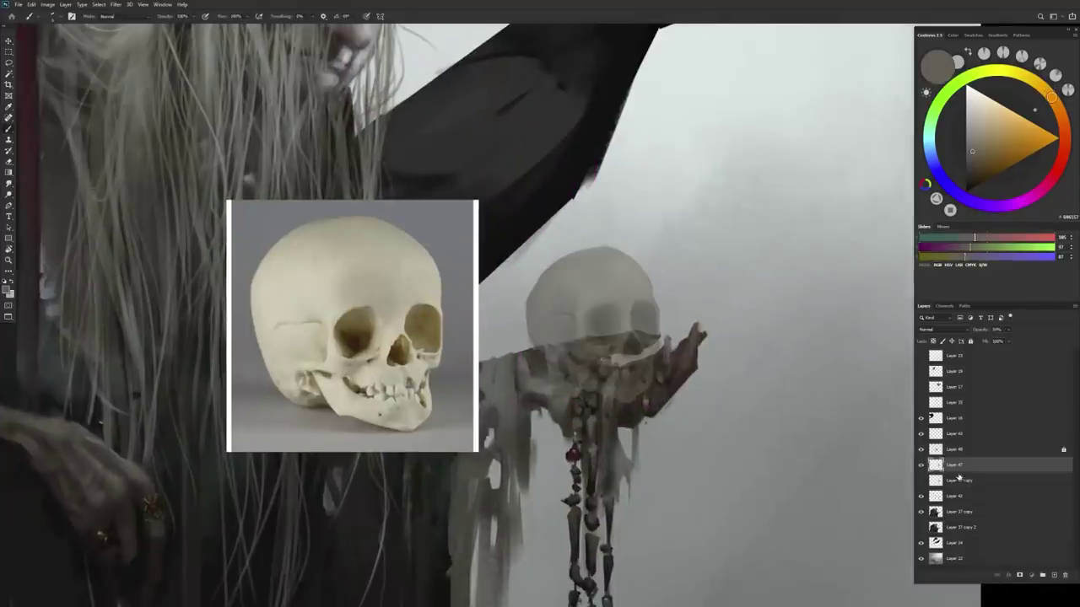
Step: Add a layer mask to the skull layer and set the layer's opacity to 100%
{"action": "key", "text": "ctrl+alt+m"}
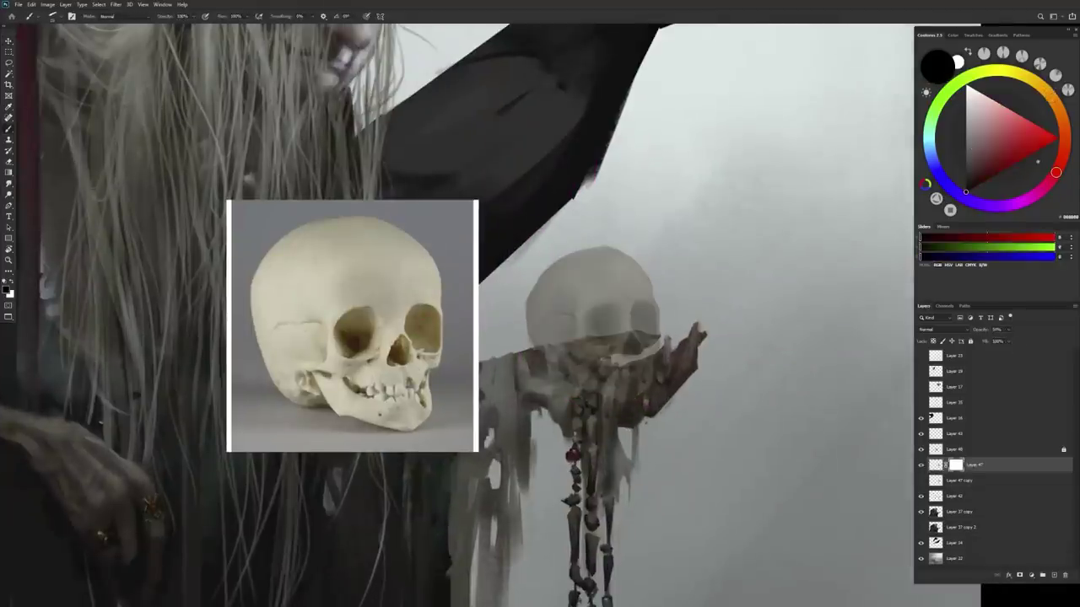
{"action": "key", "text": "0"}
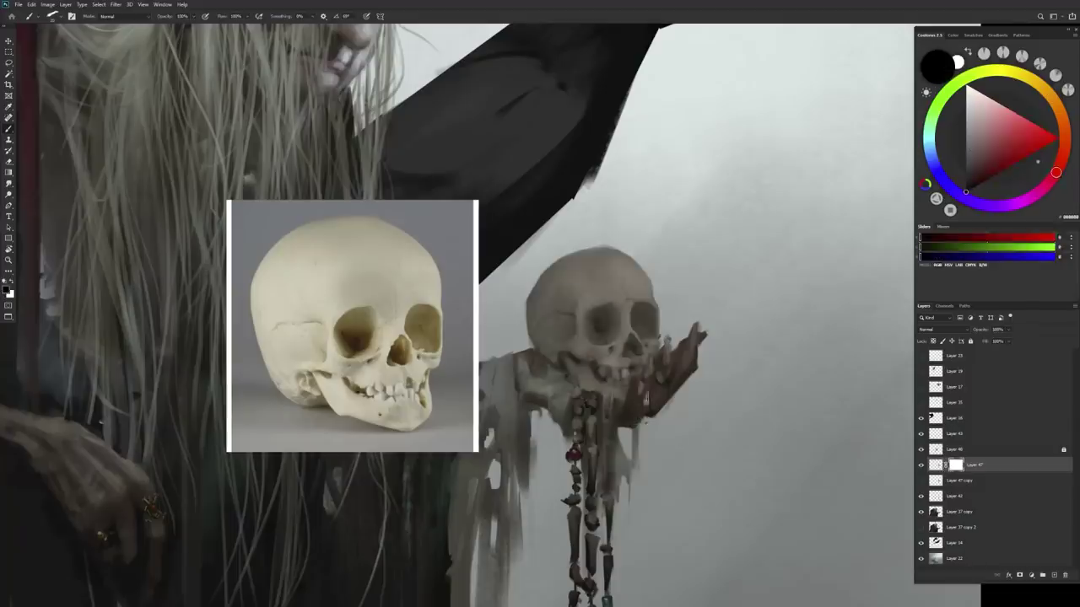
{"action": "scroll", "coordinate": [647, 398], "scroll_direction": "down", "scroll_amount": 3}
Step: Clip a new Multiply layer to the skull and shade its lower part with a sampled dark brown, softening with the Eraser
{"action": "key", "text": "ctrl+shift+alt+n"}
{"action": "left_click", "coordinate": [590, 415], "text": "alt"}
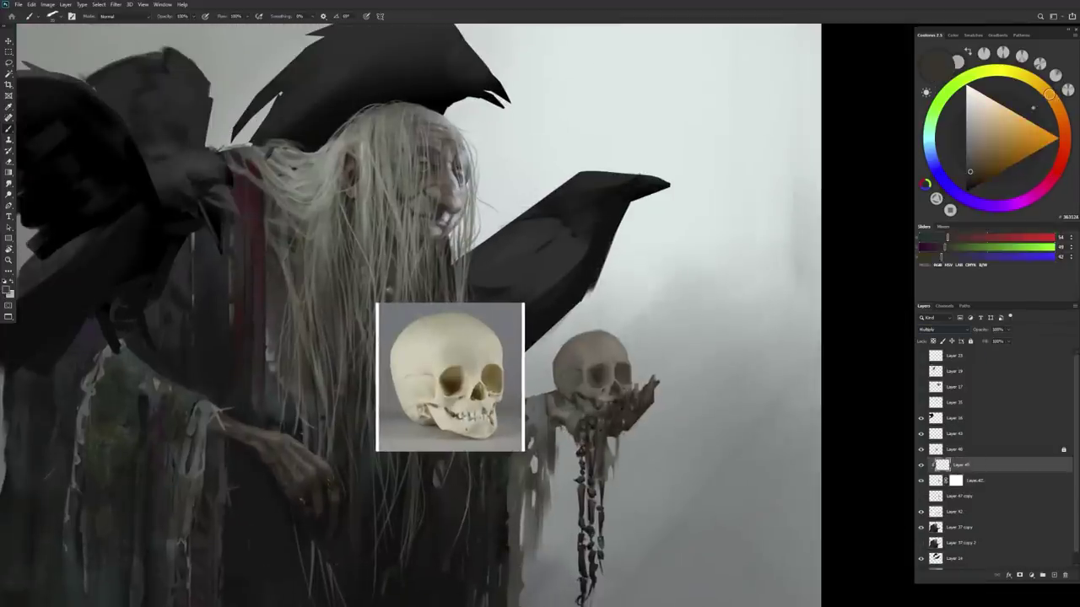
{"action": "right_click", "coordinate": [599, 405]}
{"action": "scroll", "coordinate": [599, 405], "scroll_direction": "down", "scroll_amount": 2}
{"action": "key", "text": "e"}
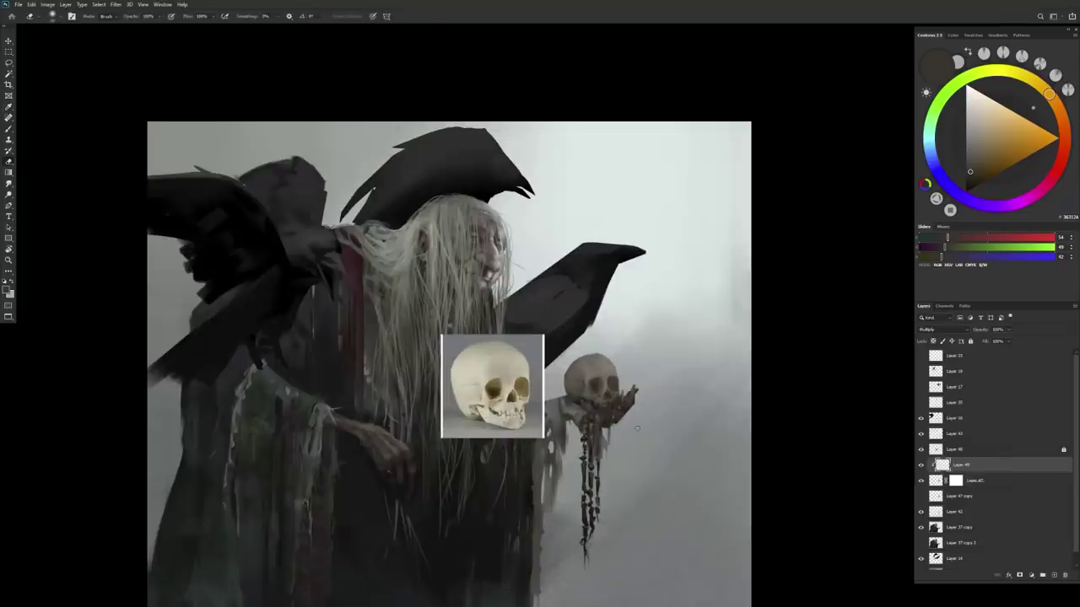
{"action": "scroll", "coordinate": [594, 413], "scroll_direction": "up", "scroll_amount": 1}
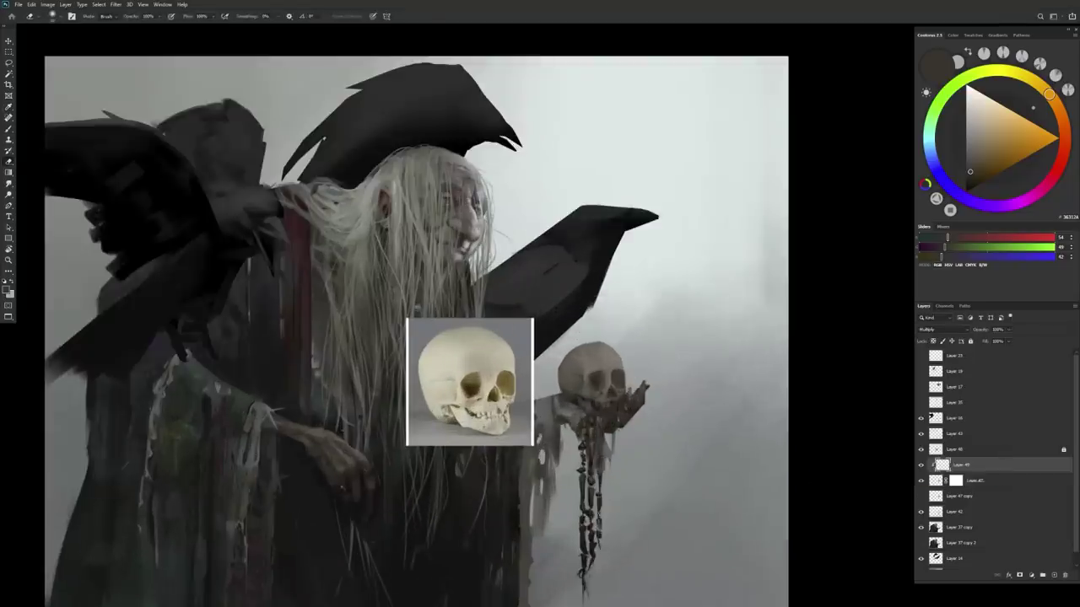
Step: Add a Multiply layer beneath the skull layers and paint a soft near-black shadow under the skull
{"action": "key", "text": "b"}
{"action": "key", "text": "ctrl+shift+alt+n"}
{"action": "left_click", "coordinate": [573, 405], "text": "alt"}
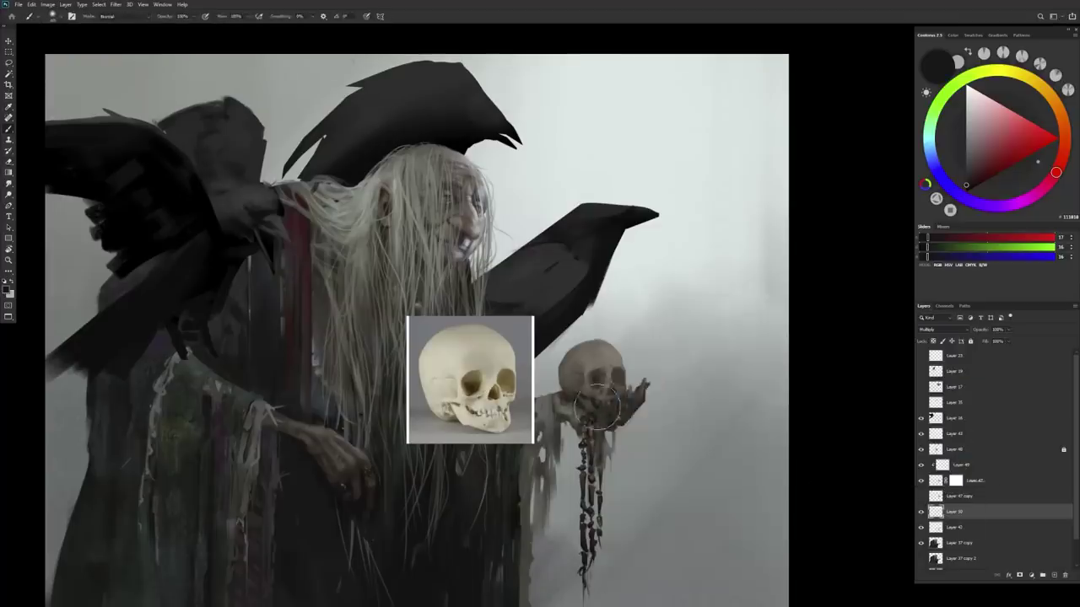
{"action": "scroll", "coordinate": [594, 435], "scroll_direction": "down", "scroll_amount": 3}
{"action": "scroll", "coordinate": [582, 421], "scroll_direction": "up", "scroll_amount": 1}
{"action": "key", "text": "alt+bracketright"}
{"action": "key", "text": "alt+bracketright"}
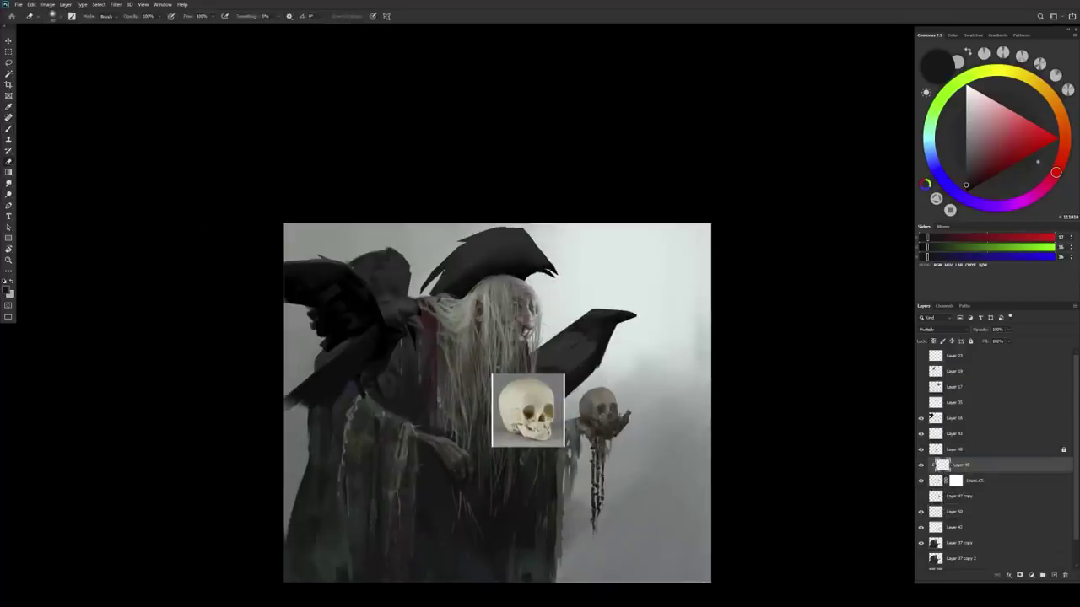
{"action": "key", "text": "ctrl+l"}
{"action": "left_click_drag", "start_coordinate": [874, 229], "coordinate": [867, 230]}
{"action": "key", "text": "Escape"}
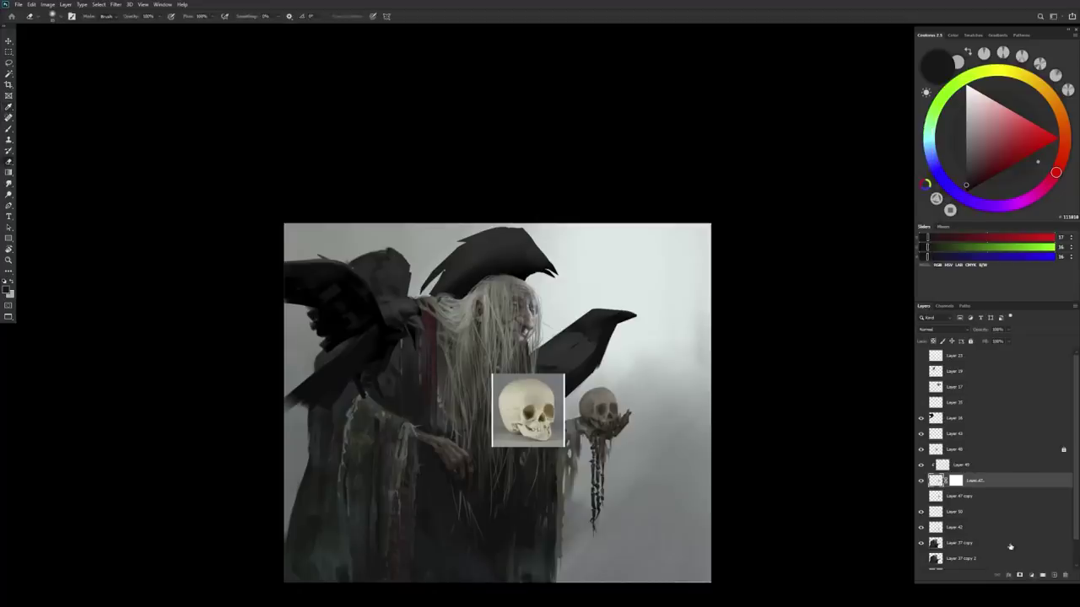
Step: Clip Levels and Hue/Saturation adjustments to the skull layer, reduce its saturation, and paint black on the Levels mask
{"action": "key", "text": "ctrl+alt+l"}
{"action": "left_click_drag", "start_coordinate": [847, 407], "coordinate": [788, 395]}
{"action": "key", "text": "ctrl+u"}
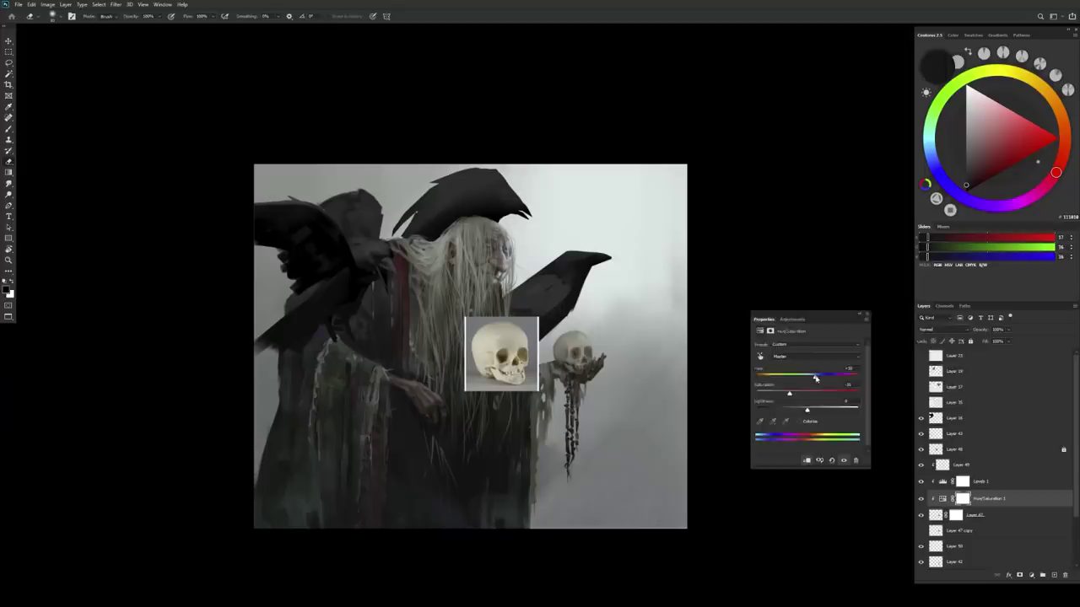
{"action": "key", "text": "d"}
{"action": "key", "text": "b"}
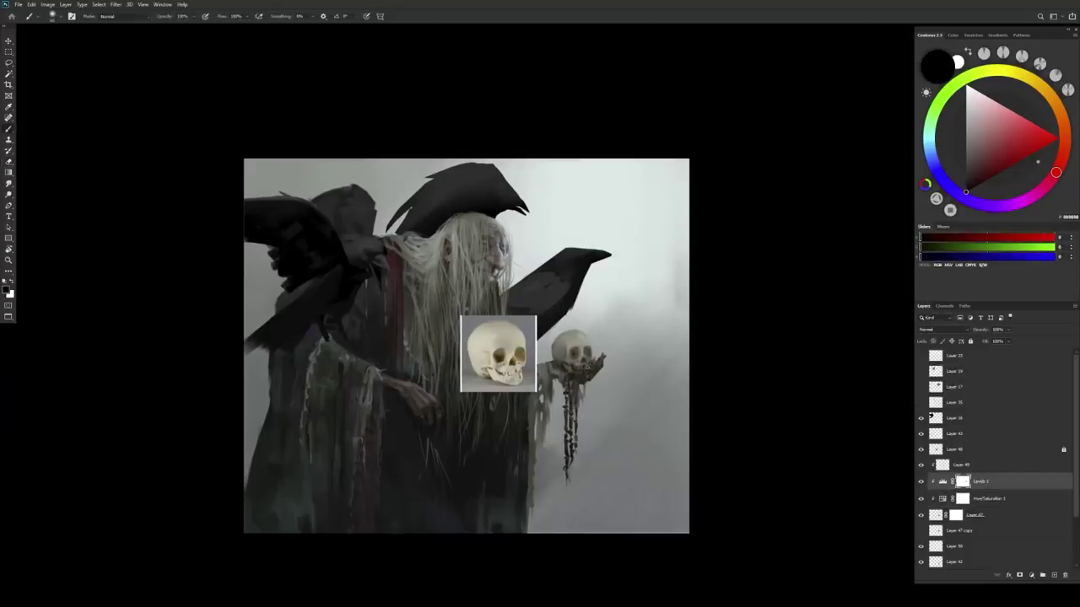
Step: Clip a Color Balance adjustment to the skull, shift its midtones toward red, invert the mask, and set white for painting
{"action": "key", "text": "ctrl+minus"}
{"action": "key", "text": "ctrl+0"}
{"action": "left_click", "coordinate": [1031, 575]}
{"action": "left_click", "coordinate": [1036, 498]}
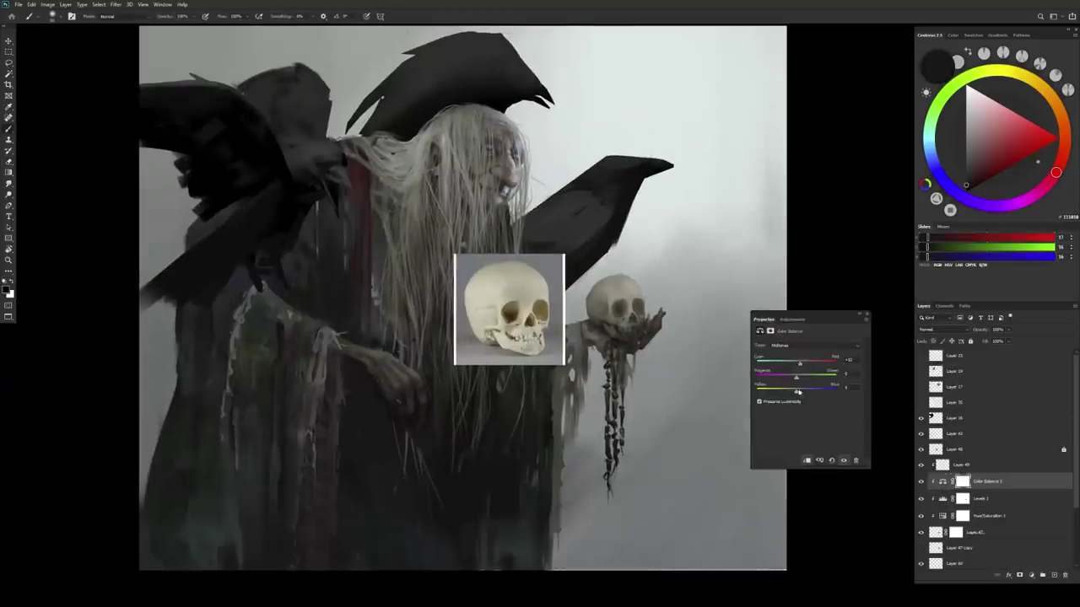
{"action": "key", "text": "ctrl+i"}
{"action": "key", "text": "x"}
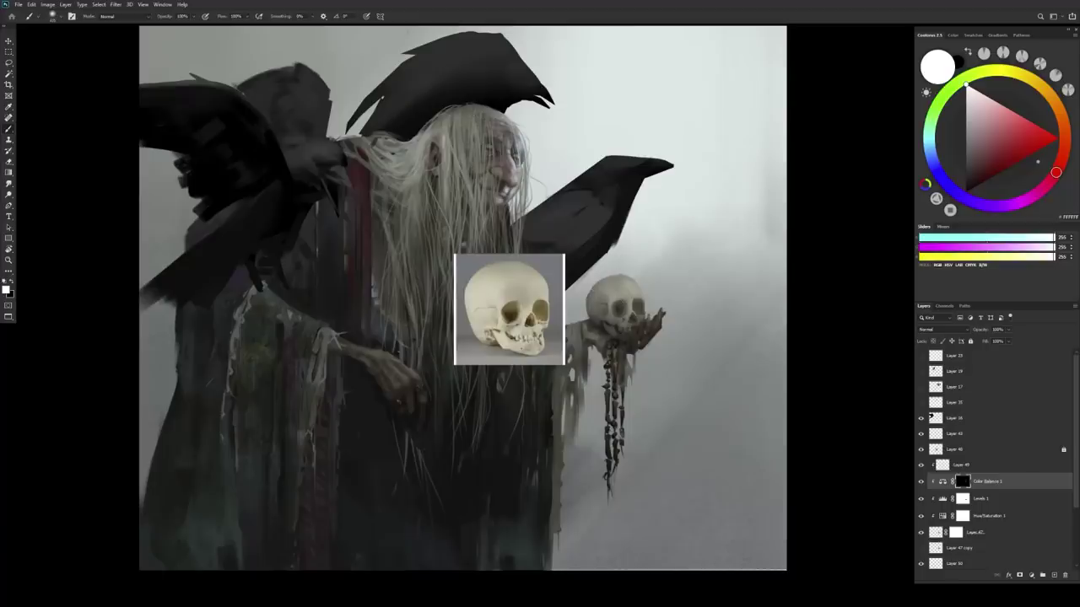
Step: Refine the skull's Color Balance mask with black, and open the adjustment's settings
{"action": "key", "text": "x"}
{"action": "scroll", "coordinate": [463, 298], "scroll_direction": "up", "scroll_amount": 1}
{"action": "double_click", "coordinate": [942, 480]}
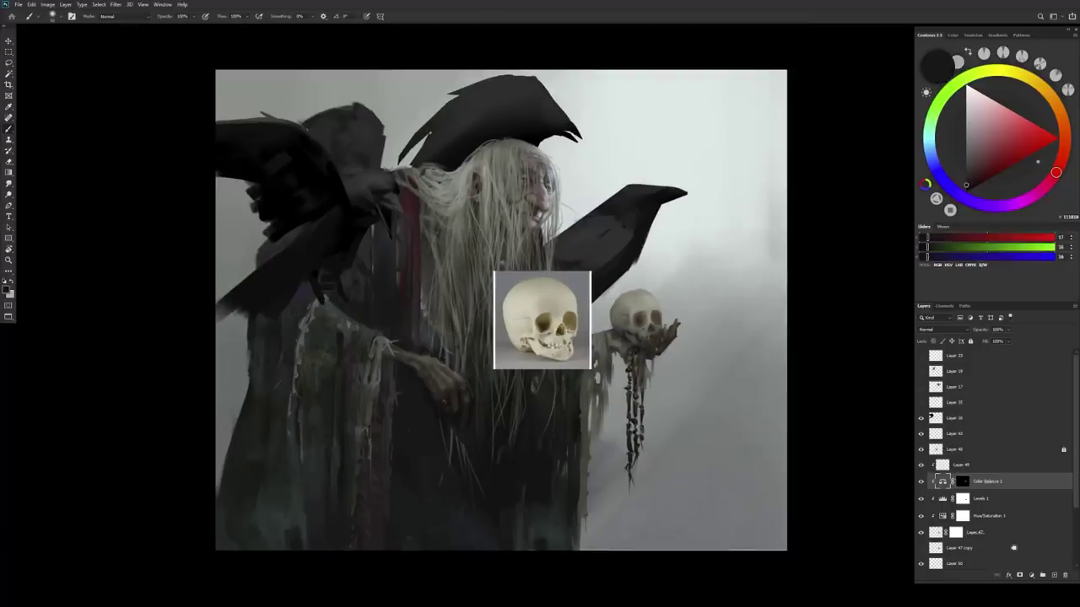
Step: Clip a new Hard Light layer to the skull, brush in a pale grey-green highlight, reduce its opacity, and soften with the Eraser
{"action": "left_click", "coordinate": [1031, 574]}
{"action": "left_click", "coordinate": [1043, 574]}
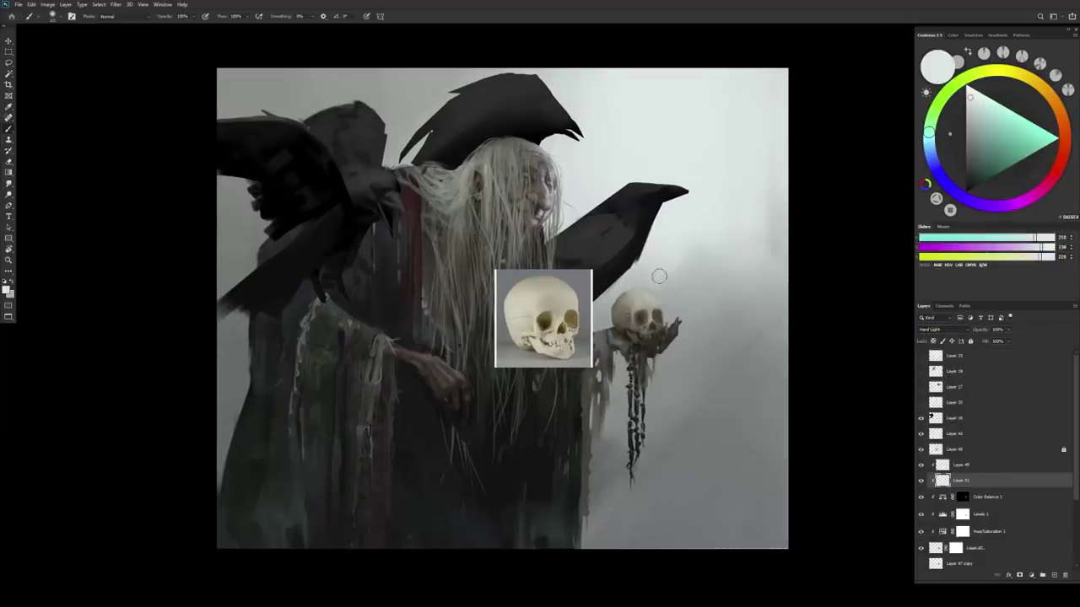
{"action": "scroll", "coordinate": [682, 397], "scroll_direction": "down", "scroll_amount": 3}
{"action": "scroll", "coordinate": [681, 397], "scroll_direction": "up", "scroll_amount": 4}
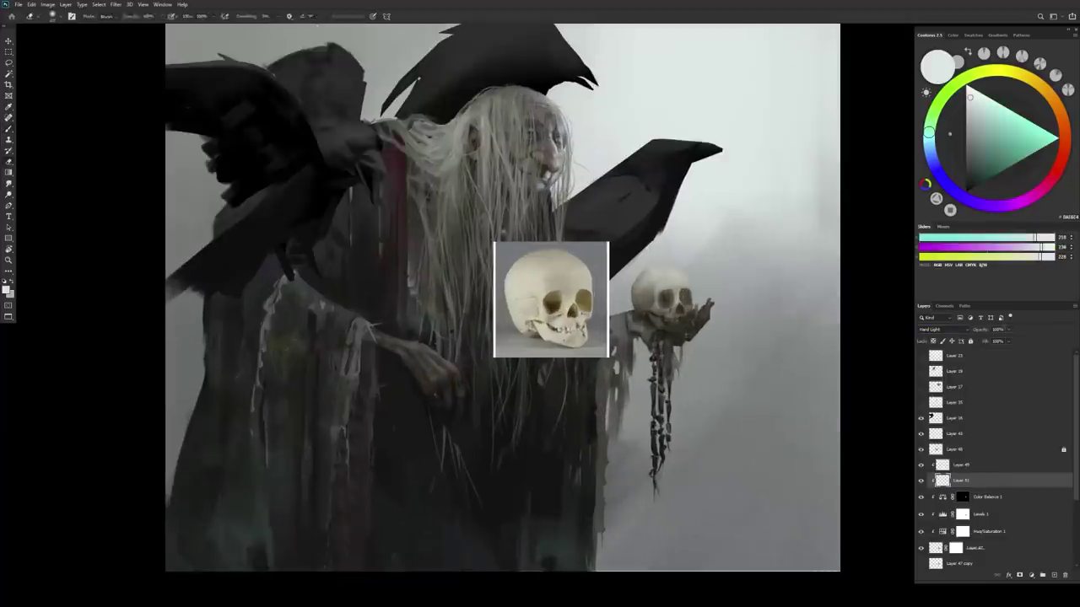
{"action": "scroll", "coordinate": [798, 370], "scroll_direction": "down", "scroll_amount": 3}
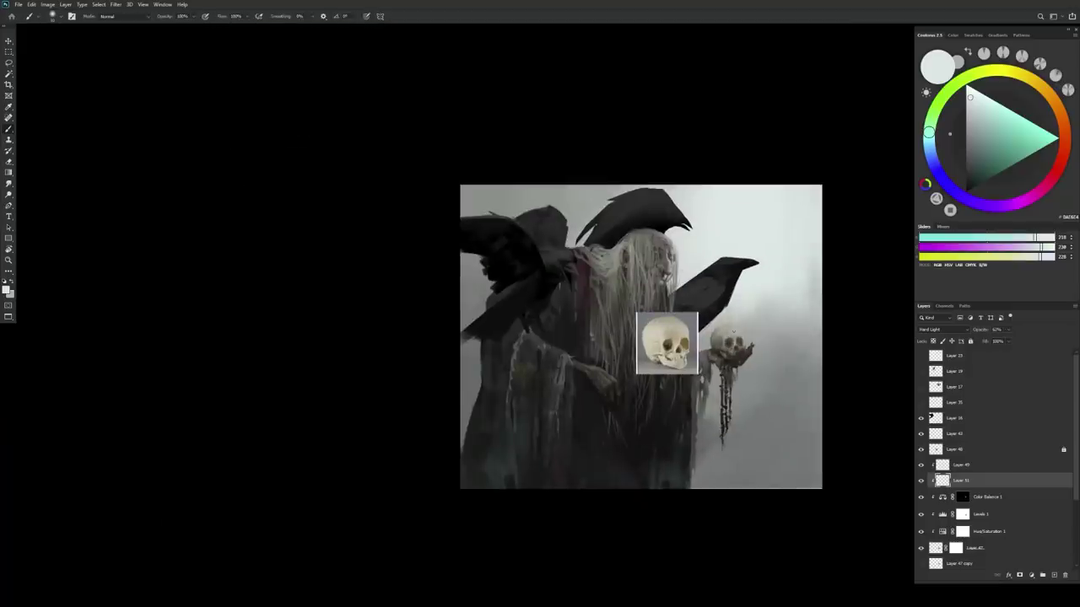
{"action": "key", "text": "e"}
{"action": "scroll", "coordinate": [641, 338], "scroll_direction": "up", "scroll_amount": 3}
{"action": "scroll", "coordinate": [641, 338], "scroll_direction": "down", "scroll_amount": 3}
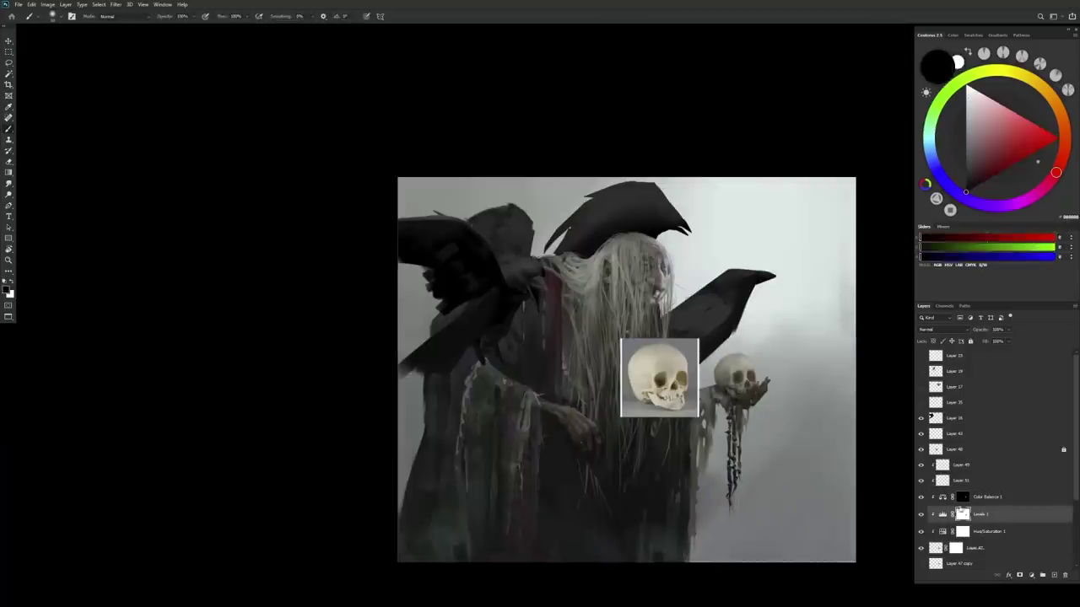
Step: Touch up the skull's Levels mask with black and add a new clipped layer above the other skull layers for painting
{"action": "key", "text": "b"}
{"action": "key", "text": "ctrl+j"}
{"action": "scroll", "coordinate": [641, 337], "scroll_direction": "up", "scroll_amount": 1}
{"action": "scroll", "coordinate": [791, 393], "scroll_direction": "up", "scroll_amount": 2}
{"action": "right_click", "coordinate": [669, 301]}
{"action": "key", "text": "Escape"}
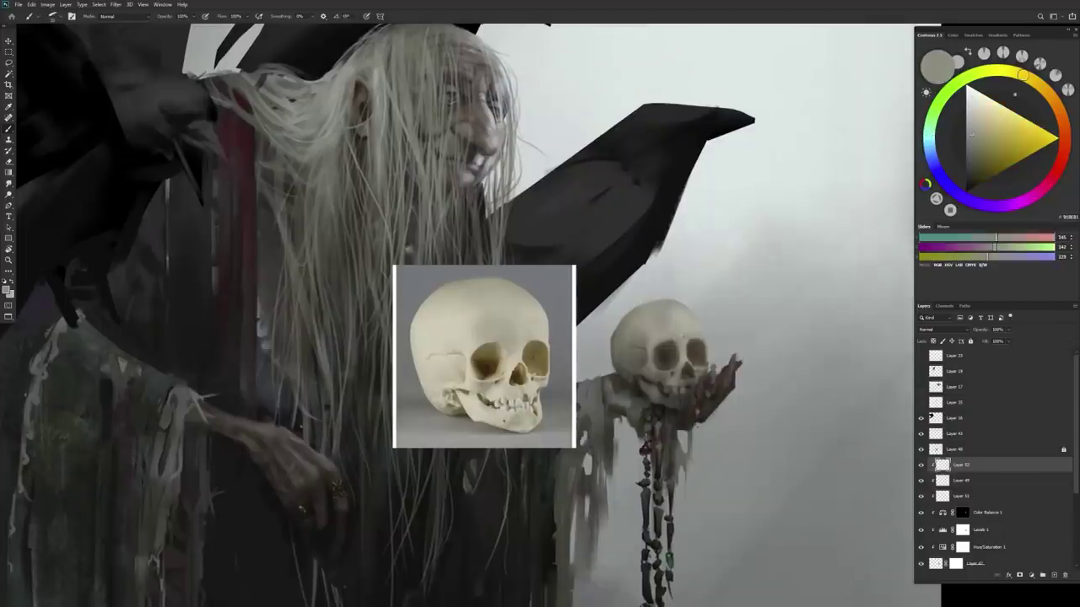
{"action": "scroll", "coordinate": [961, 499], "scroll_direction": "down", "scroll_amount": 1}
Step: On the base skull layer, refine the eye sockets, nose and upper jaw with sampled dark brown and light grey tones
{"action": "left_click", "coordinate": [960, 514]}
{"action": "key", "text": "e"}
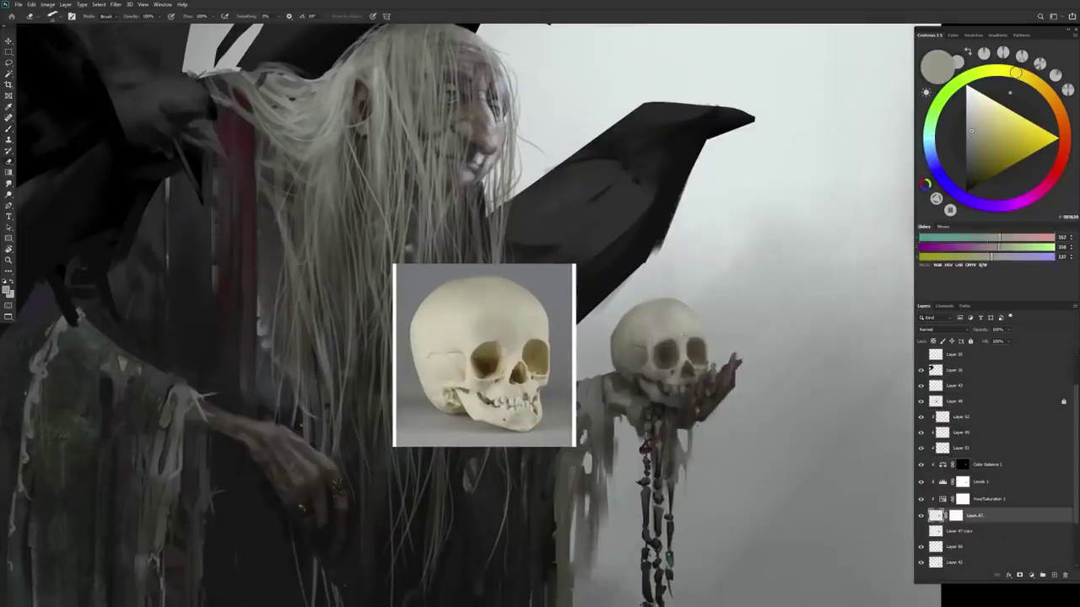
{"action": "key", "text": "b"}
{"action": "left_click", "coordinate": [663, 356], "text": "alt"}
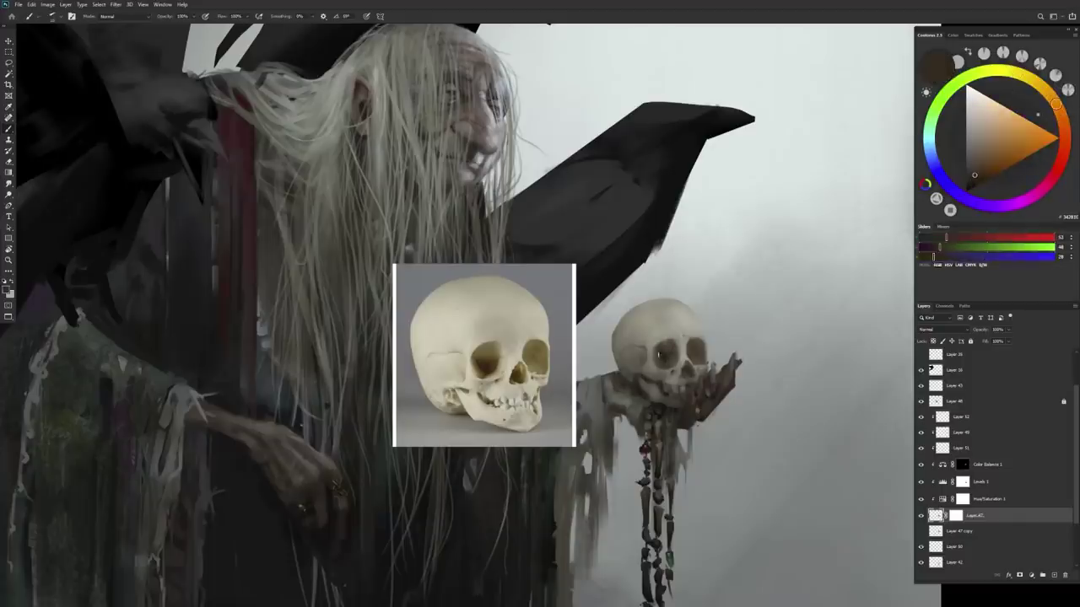
{"action": "left_click", "coordinate": [692, 386], "text": "alt"}
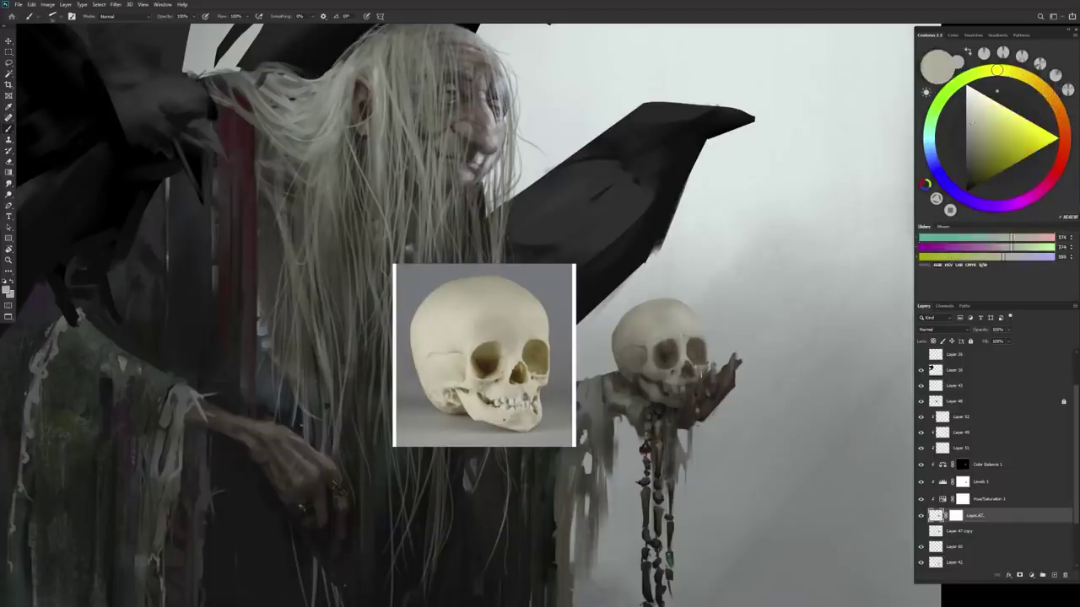
{"action": "left_click", "coordinate": [684, 393], "text": "alt"}
{"action": "left_click", "coordinate": [645, 329], "text": "alt"}
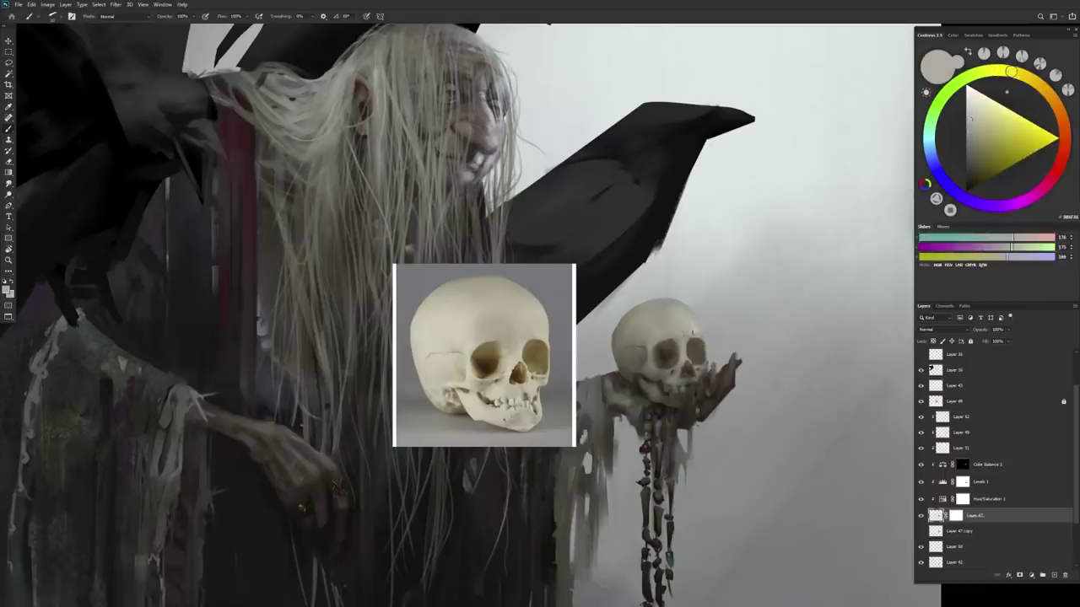
Step: On the topmost clipped skull layer, model the brow, eye-socket rims and temple with sampled warm greys
{"action": "left_click", "coordinate": [961, 417]}
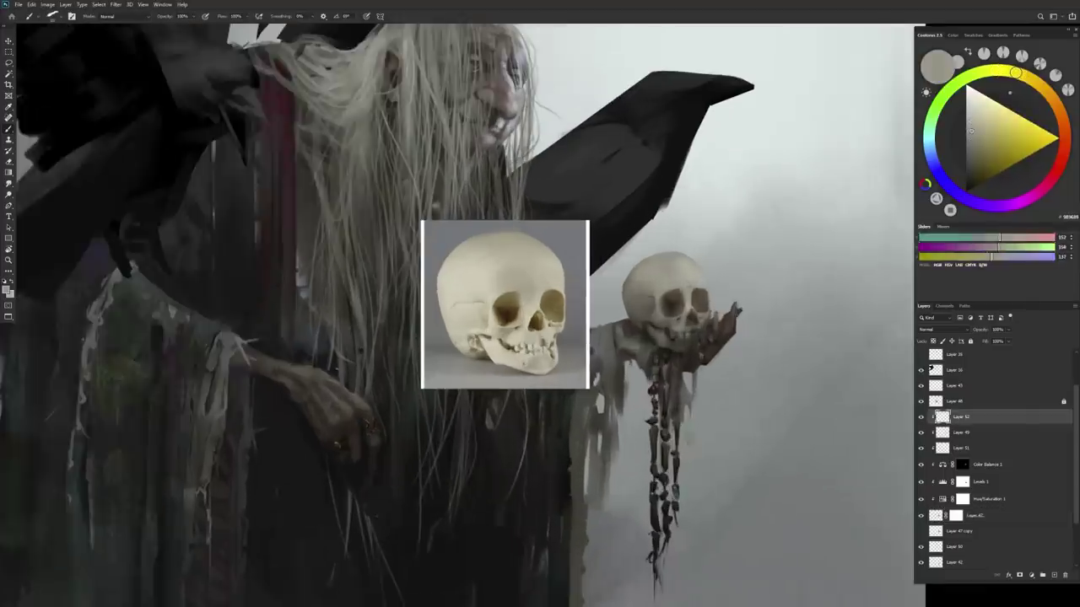
{"action": "scroll", "coordinate": [464, 312], "scroll_direction": "down", "scroll_amount": 1}
{"action": "left_click", "coordinate": [711, 301], "text": "alt"}
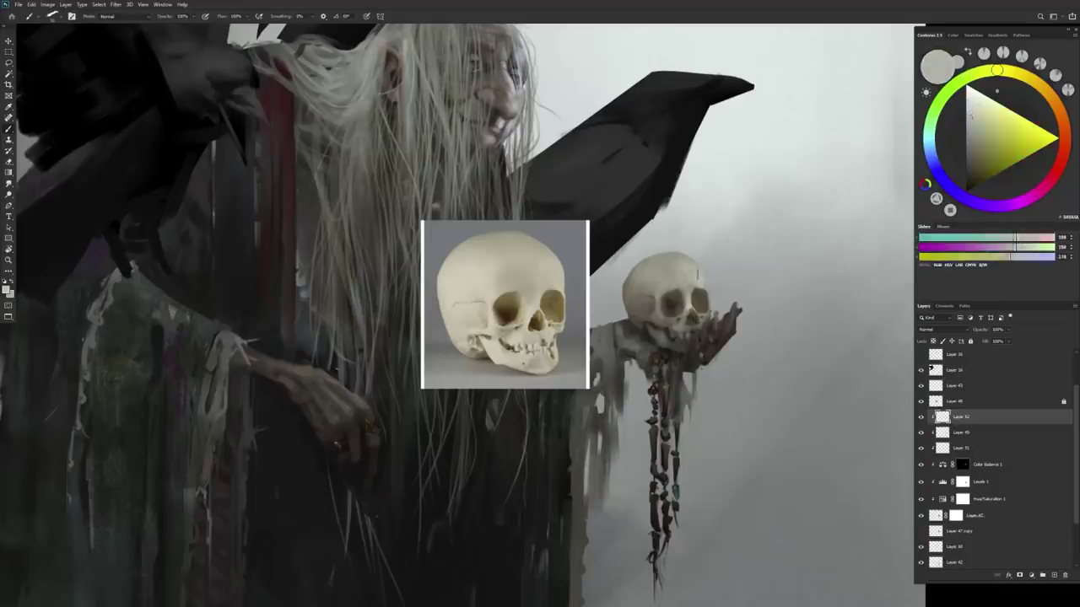
{"action": "left_click", "coordinate": [665, 304], "text": "alt"}
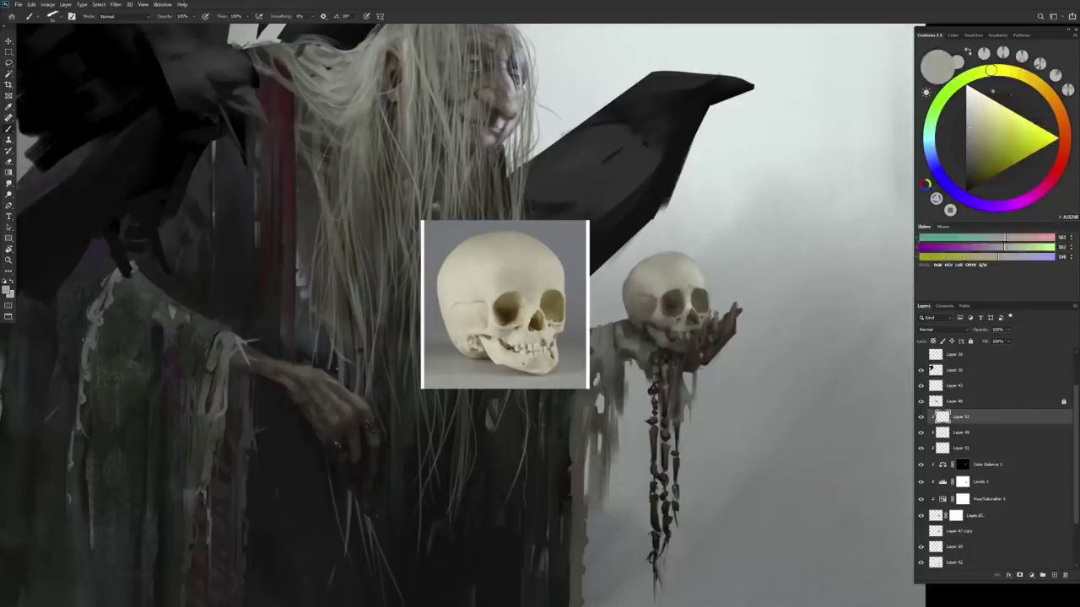
{"action": "left_click", "coordinate": [642, 303], "text": "alt"}
{"action": "left_click", "coordinate": [648, 289], "text": "alt"}
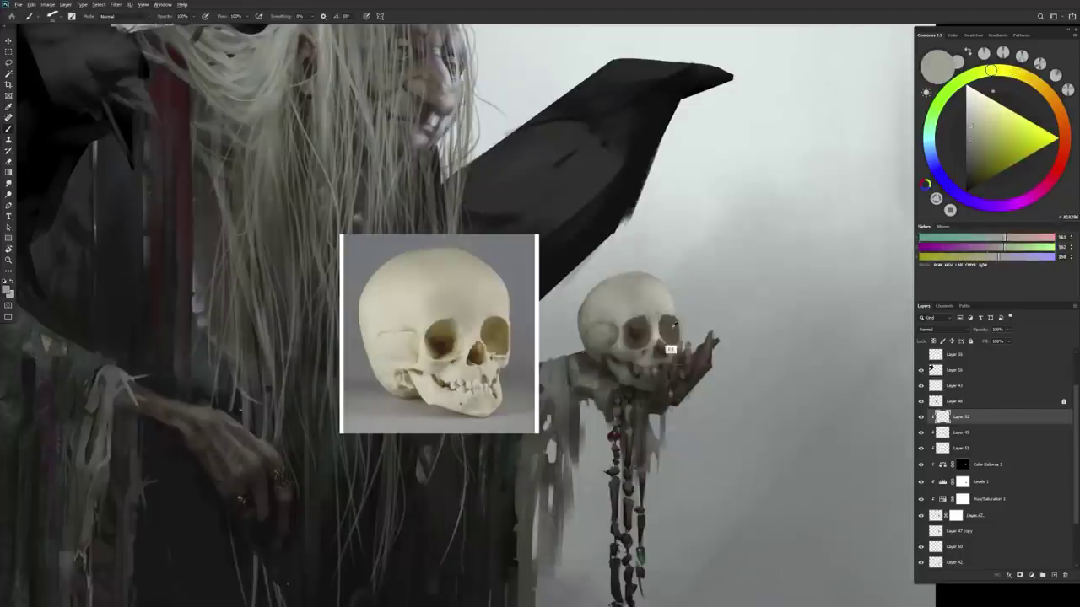
Step: Sharpen the rims of the sockets and the nose area with sampled bone greys, a lighter bone tone and brown
{"action": "left_click", "coordinate": [668, 326], "text": "alt"}
{"action": "left_click", "coordinate": [663, 327], "text": "alt"}
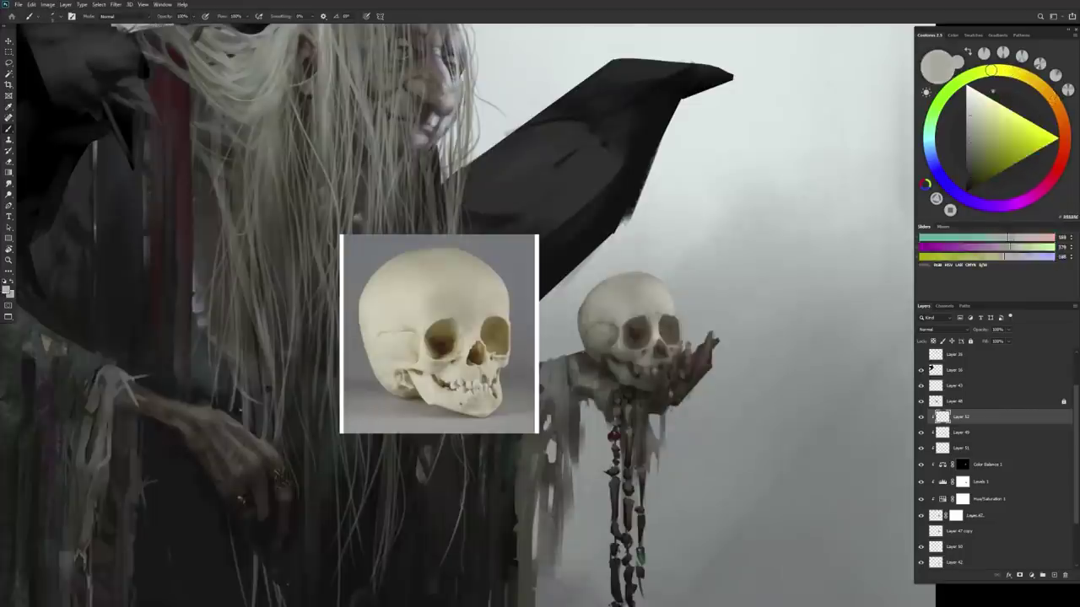
{"action": "left_click_drag", "start_coordinate": [972, 116], "coordinate": [971, 112]}
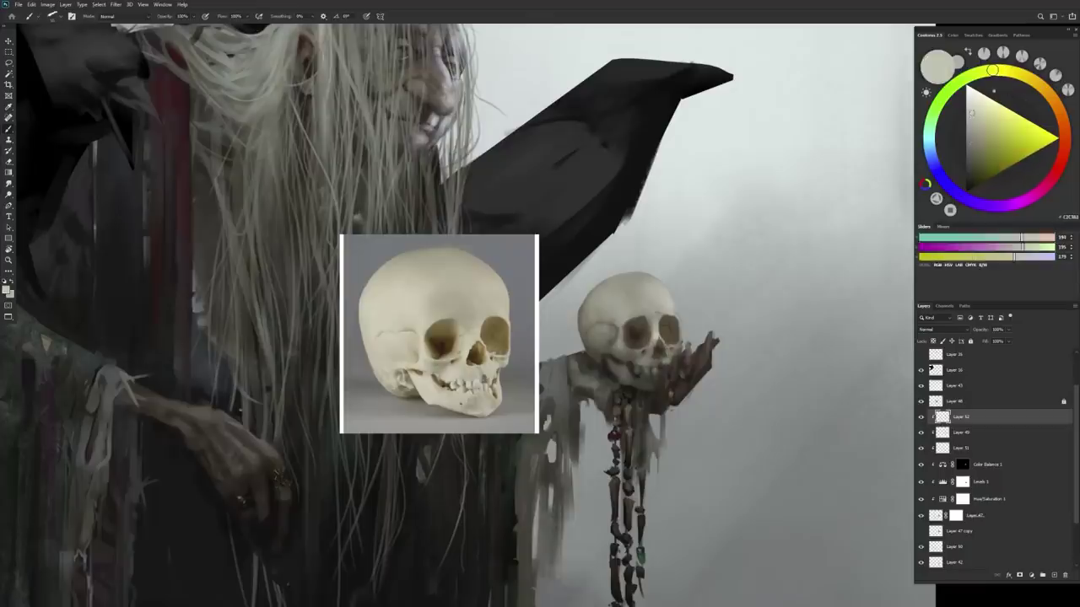
{"action": "left_click", "coordinate": [650, 344], "text": "alt"}
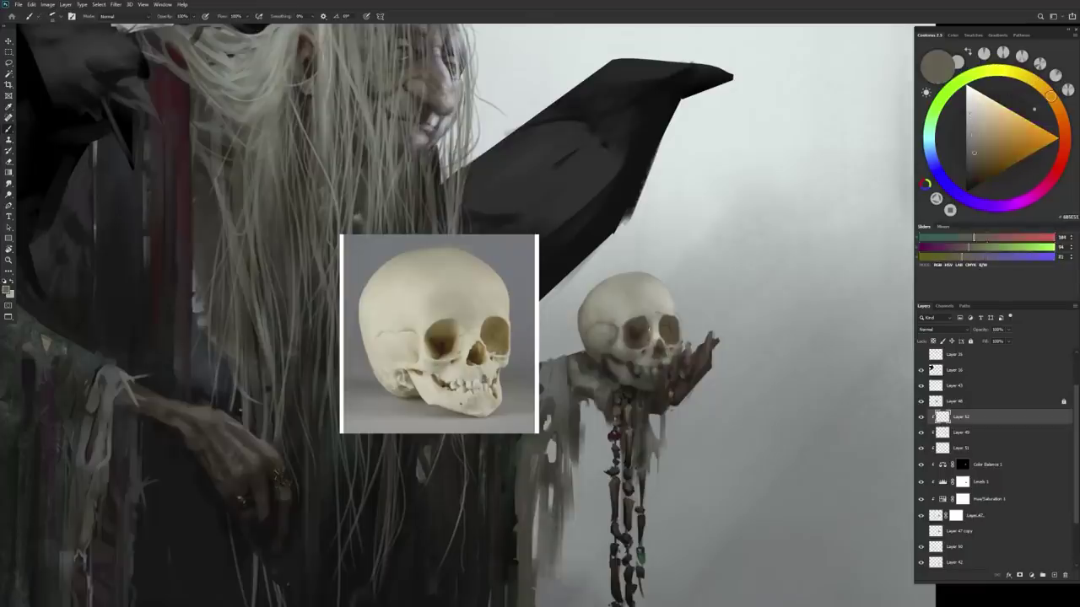
{"action": "left_click", "coordinate": [641, 347], "text": "alt"}
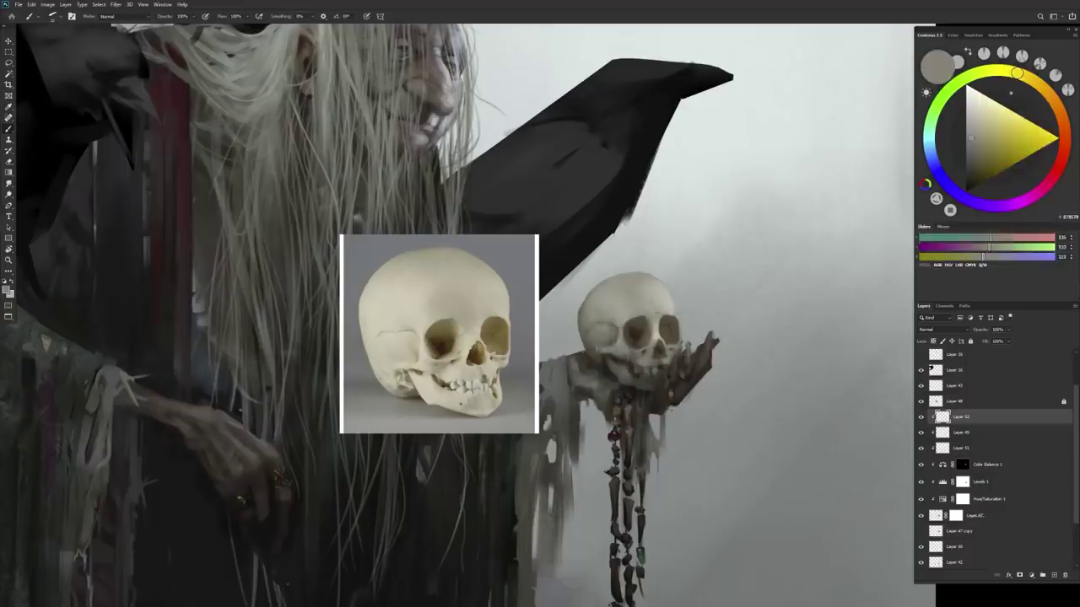
Step: Paint the skull's cheekbone, jaw hinge and lower jaw with sampled grey-brown and pale bone tones
{"action": "left_click", "coordinate": [602, 348], "text": "alt"}
{"action": "left_click", "coordinate": [624, 352], "text": "alt"}
{"action": "left_click", "coordinate": [625, 351], "text": "alt"}
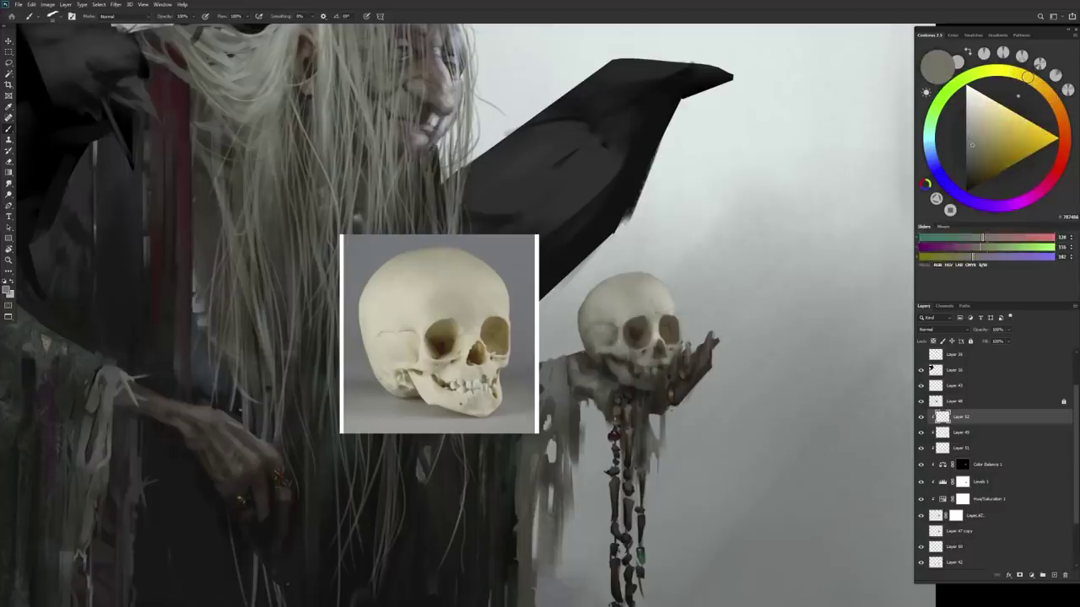
{"action": "scroll", "coordinate": [455, 312], "scroll_direction": "down", "scroll_amount": 2}
{"action": "scroll", "coordinate": [455, 312], "scroll_direction": "up", "scroll_amount": 2}
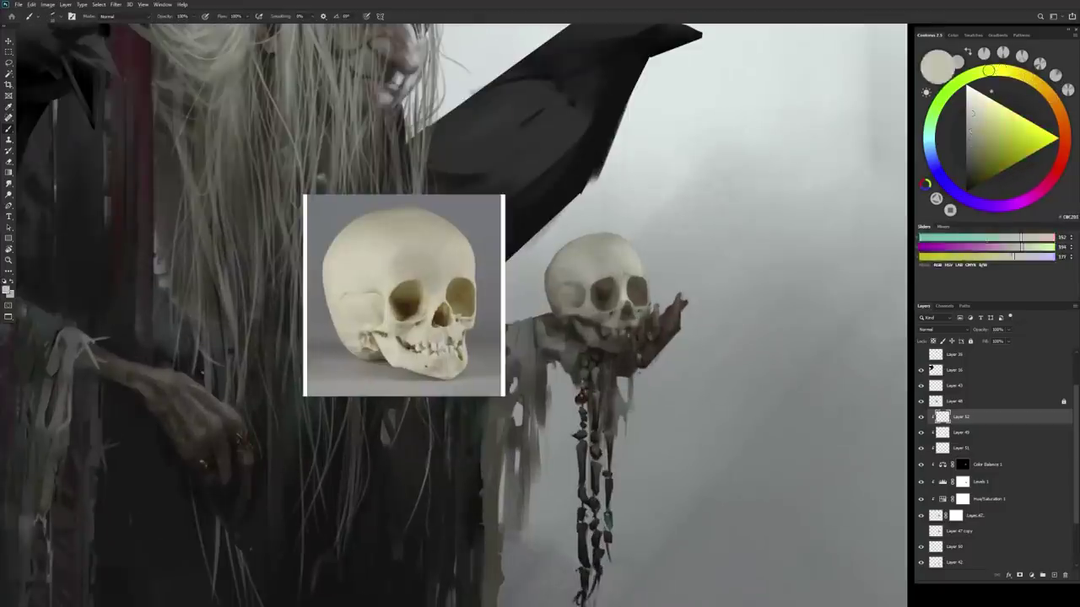
{"action": "left_click", "coordinate": [621, 338], "text": "alt"}
{"action": "scroll", "coordinate": [615, 346], "scroll_direction": "up", "scroll_amount": 1}
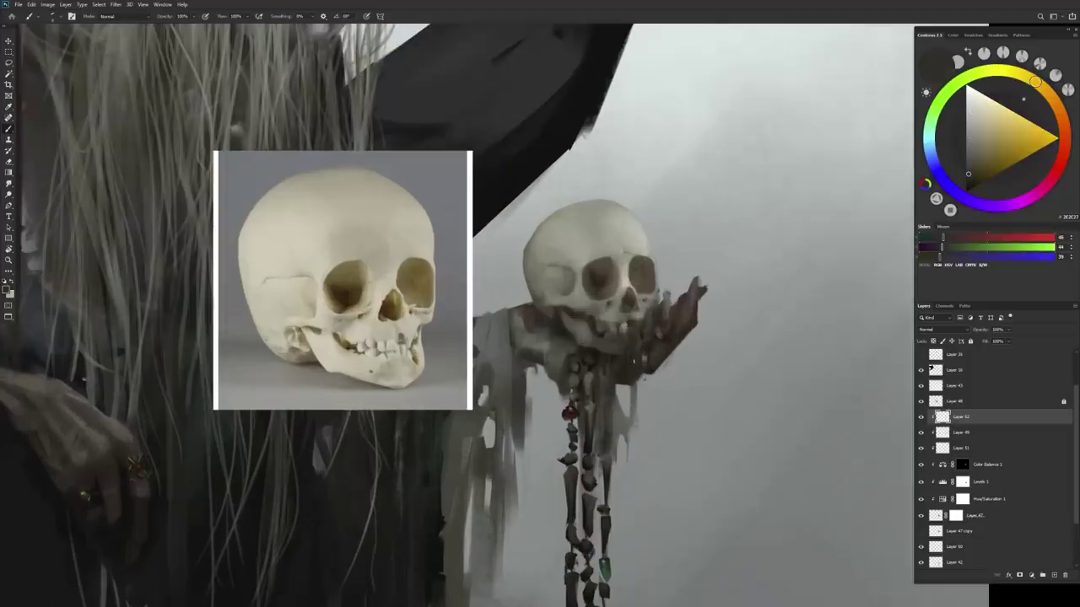
Step: Add two new unclipped layers above the clipped skull layers and ready the Brush for the teeth
{"action": "key", "text": "ctrl+shift+alt+n"}
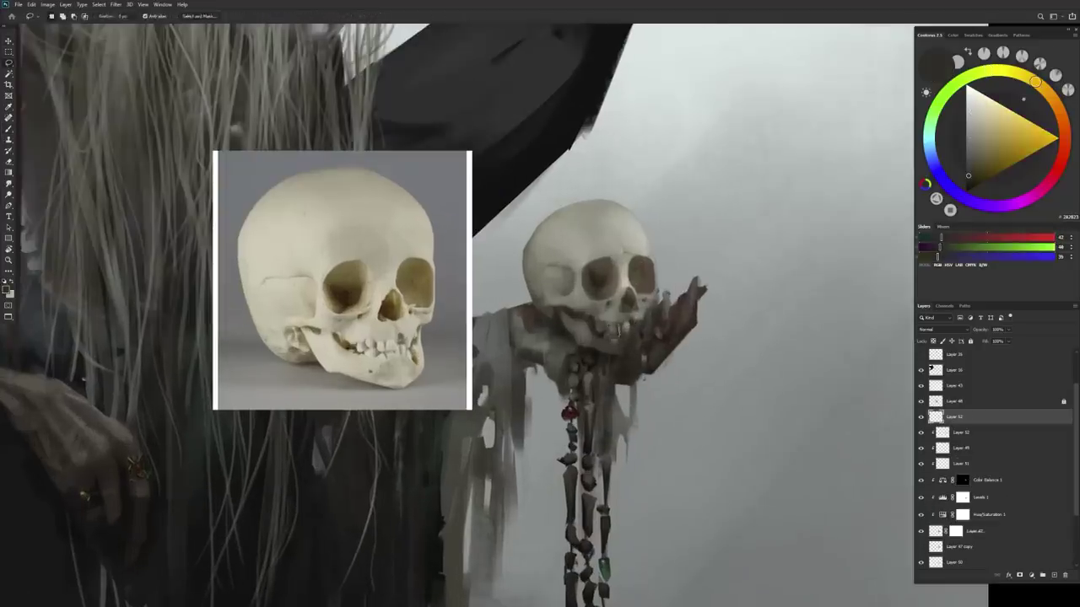
{"action": "key", "text": "ctrl+shift+alt+n"}
{"action": "key", "text": "v"}
{"action": "scroll", "coordinate": [635, 334], "scroll_direction": "up", "scroll_amount": 3}
{"action": "scroll", "coordinate": [635, 334], "scroll_direction": "down", "scroll_amount": 2}
{"action": "key", "text": "b"}
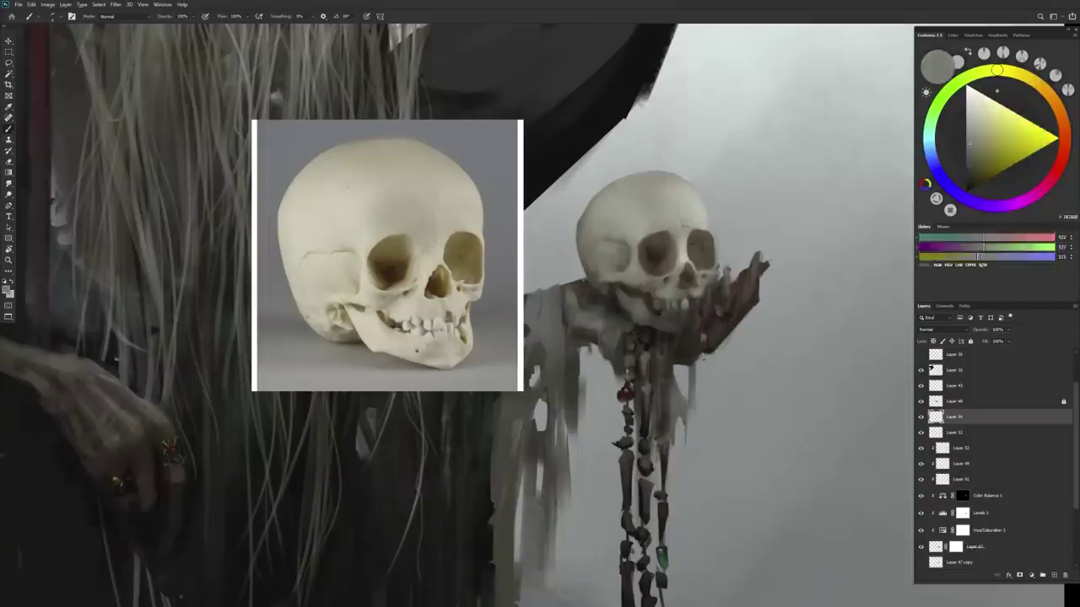
Step: Define the skull's teeth and the gaps between them with sampled bone grey and dark brown
{"action": "left_click", "coordinate": [681, 314], "text": "alt"}
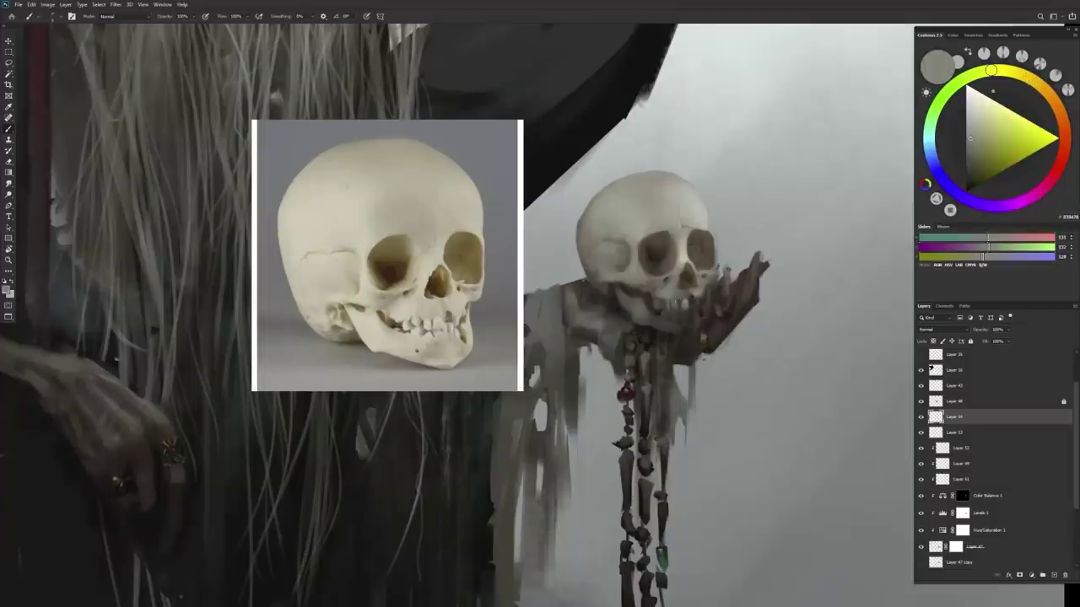
{"action": "left_click", "coordinate": [669, 301], "text": "alt"}
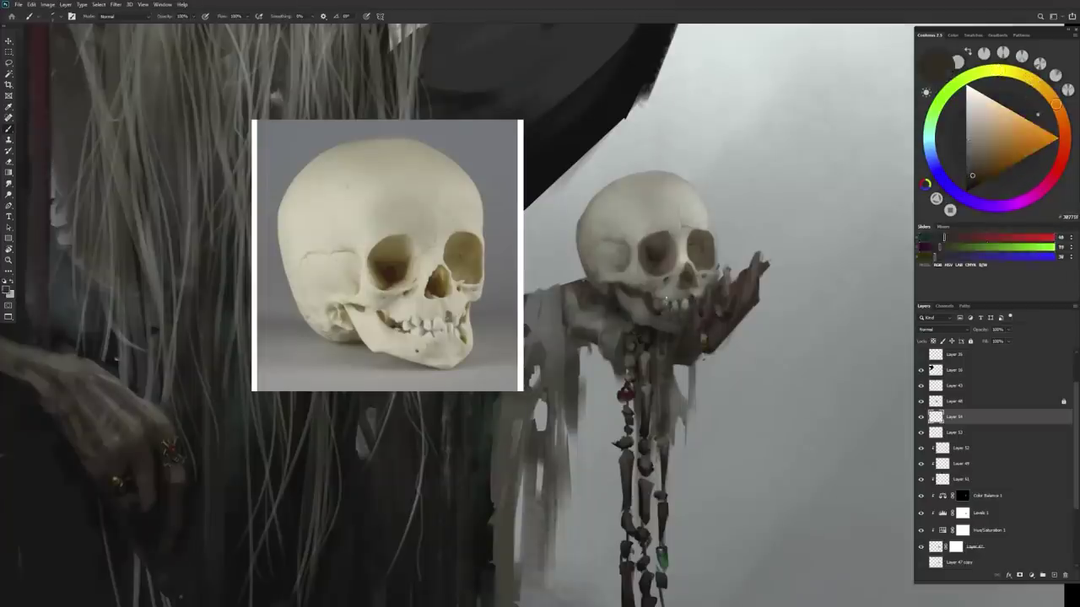
{"action": "left_click", "coordinate": [667, 301], "text": "alt"}
{"action": "left_click", "coordinate": [659, 323], "text": "alt"}
{"action": "left_click", "coordinate": [652, 294], "text": "alt"}
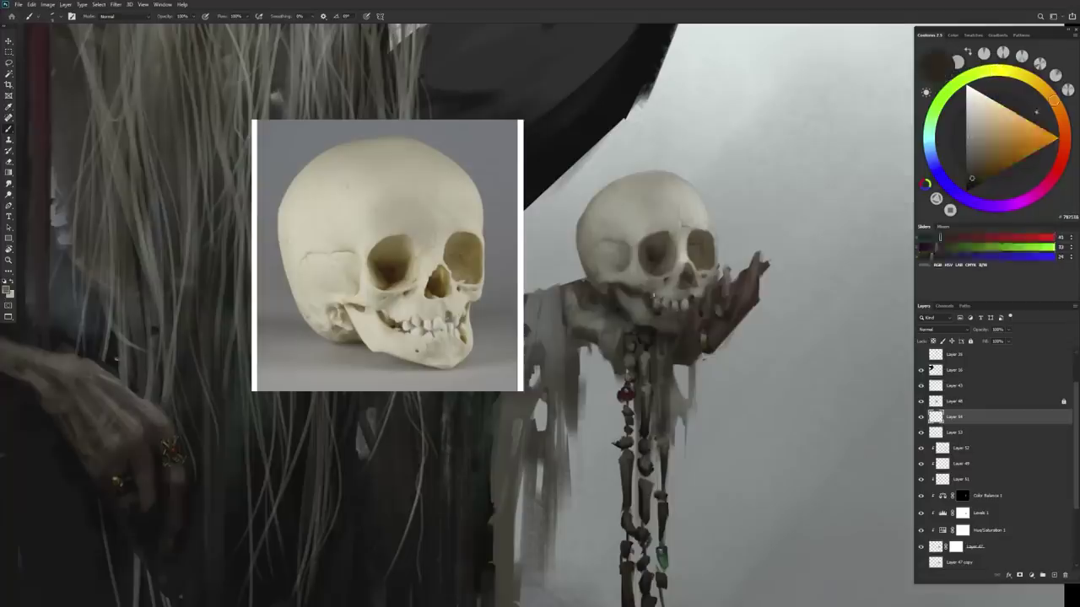
Step: Paint the dark mouth corner and the bone beneath the cheek with sampled brown and olive-grey tones
{"action": "left_click", "coordinate": [652, 294], "text": "alt"}
{"action": "left_click", "coordinate": [641, 291], "text": "alt"}
{"action": "left_click", "coordinate": [640, 291], "text": "alt"}
{"action": "left_click", "coordinate": [640, 291], "text": "alt"}
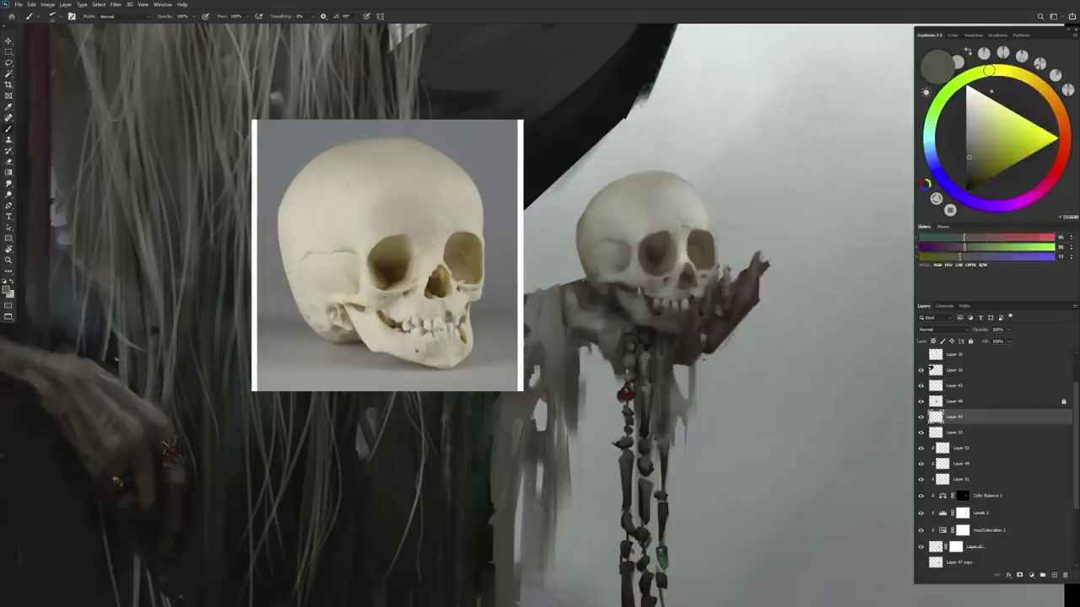
{"action": "left_click", "coordinate": [633, 287], "text": "alt"}
Step: Shape the skull's chin and lower teeth beside the fingers with sampled mid-greys
{"action": "left_click", "coordinate": [683, 334], "text": "alt"}
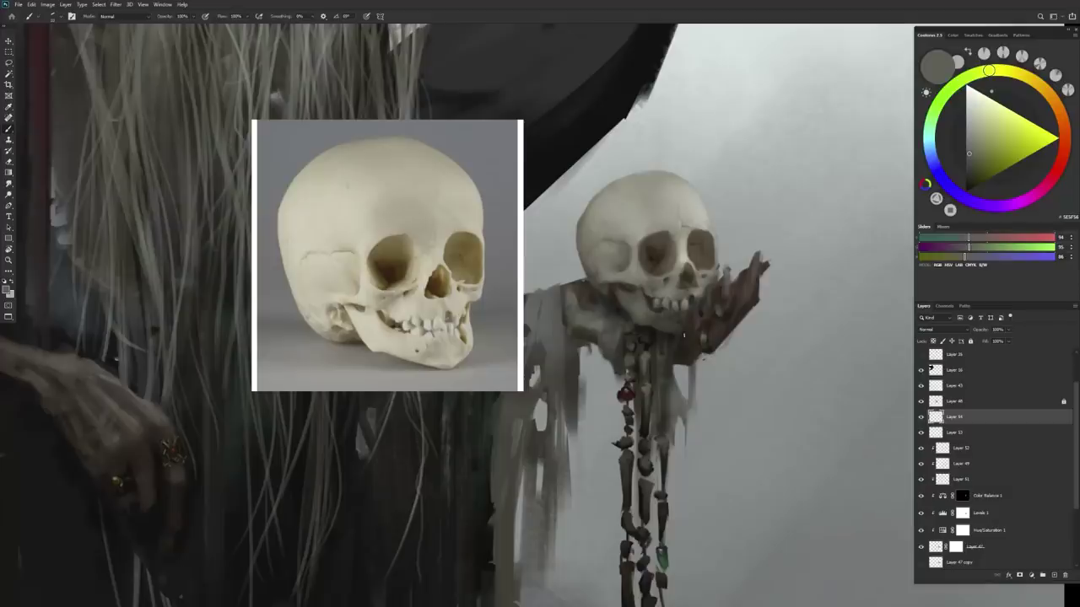
{"action": "left_click", "coordinate": [683, 329], "text": "alt"}
{"action": "left_click", "coordinate": [685, 336], "text": "alt"}
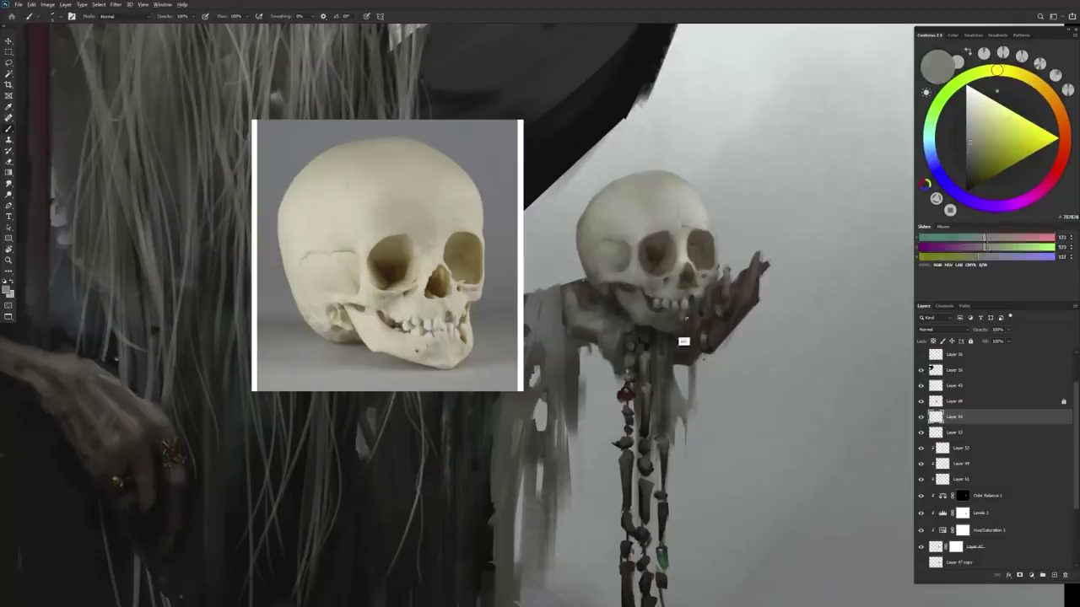
{"action": "left_click", "coordinate": [679, 326], "text": "alt"}
{"action": "left_click", "coordinate": [675, 319], "text": "alt"}
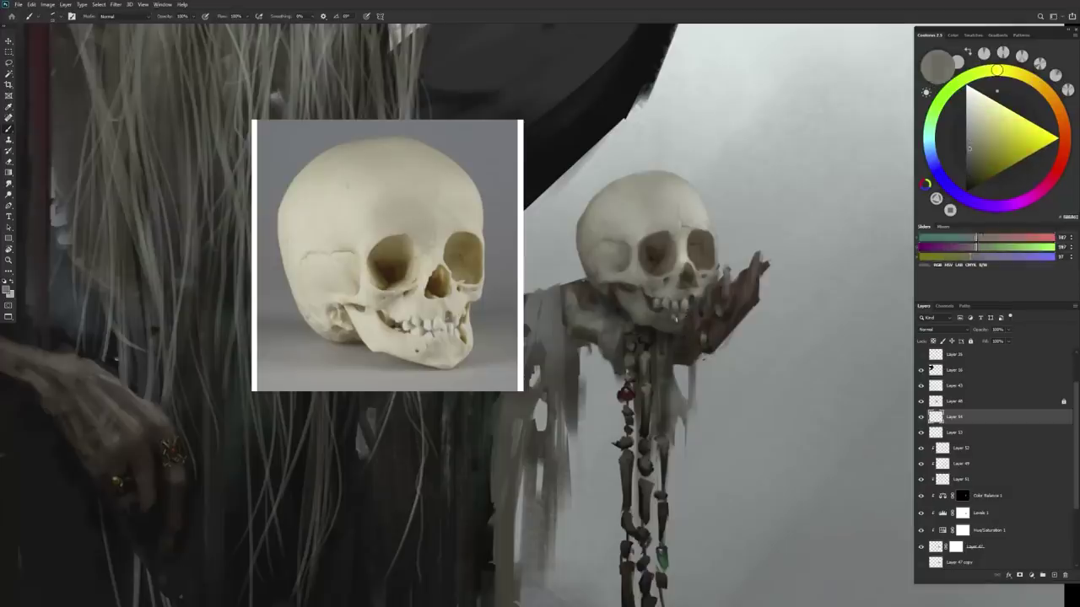
{"action": "left_click", "coordinate": [678, 333], "text": "alt"}
Step: Lasso part of the teeth onto a new layer, adjust its placement, and merge it into the teeth layer
{"action": "key", "text": "l"}
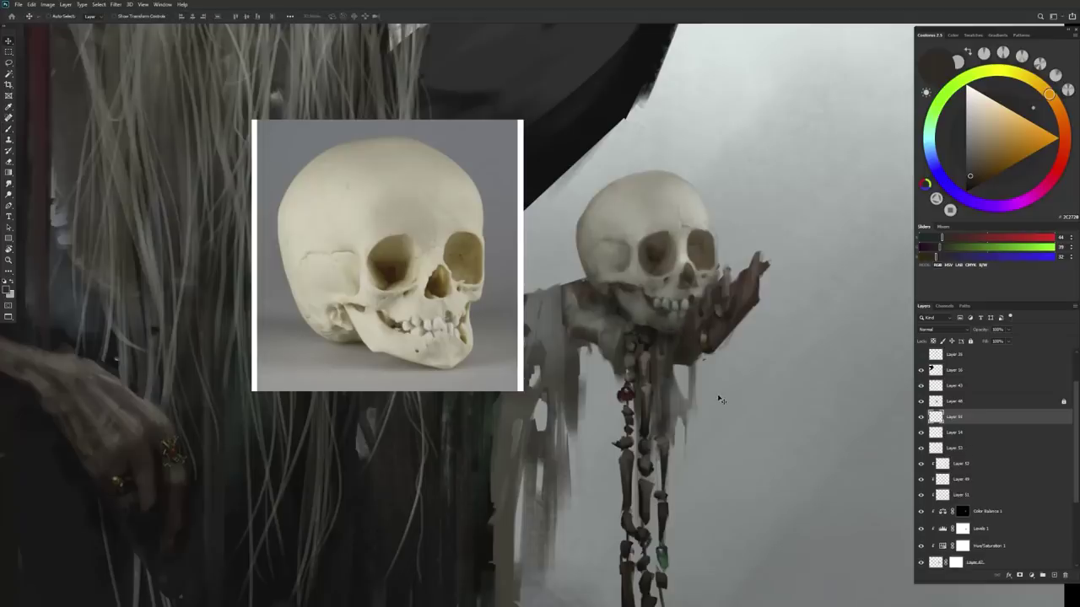
{"action": "key", "text": "ctrl+d"}
{"action": "key", "text": "b"}
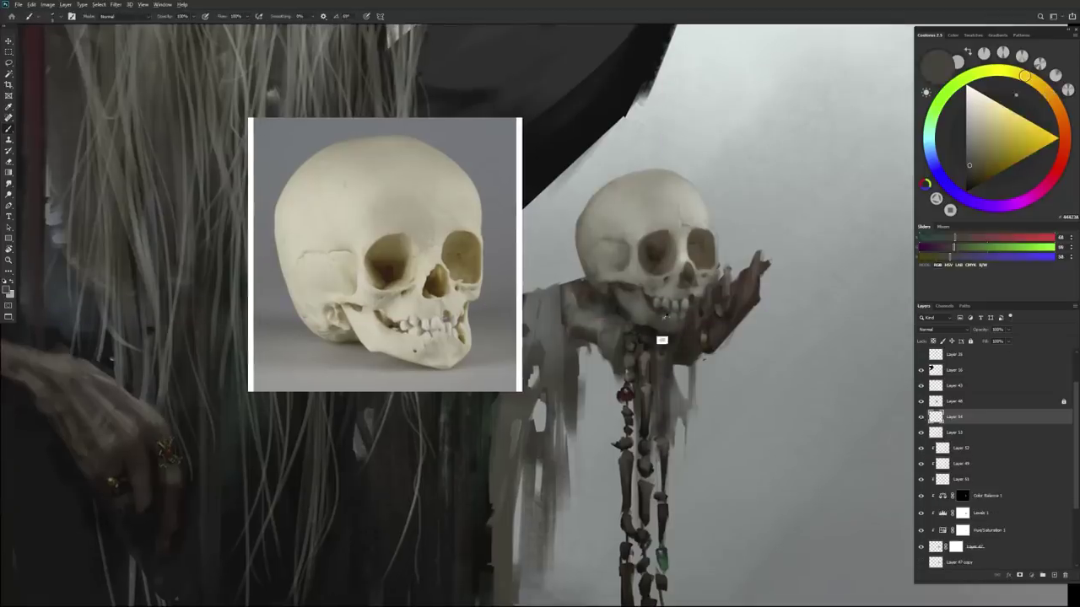
Step: Refine the underside of the chin and the lower row of teeth with sampled dark and mid grey-browns
{"action": "left_click", "coordinate": [663, 342], "text": "alt"}
{"action": "left_click", "coordinate": [663, 341], "text": "alt"}
{"action": "left_click", "coordinate": [666, 323], "text": "alt"}
{"action": "left_click", "coordinate": [646, 301], "text": "alt"}
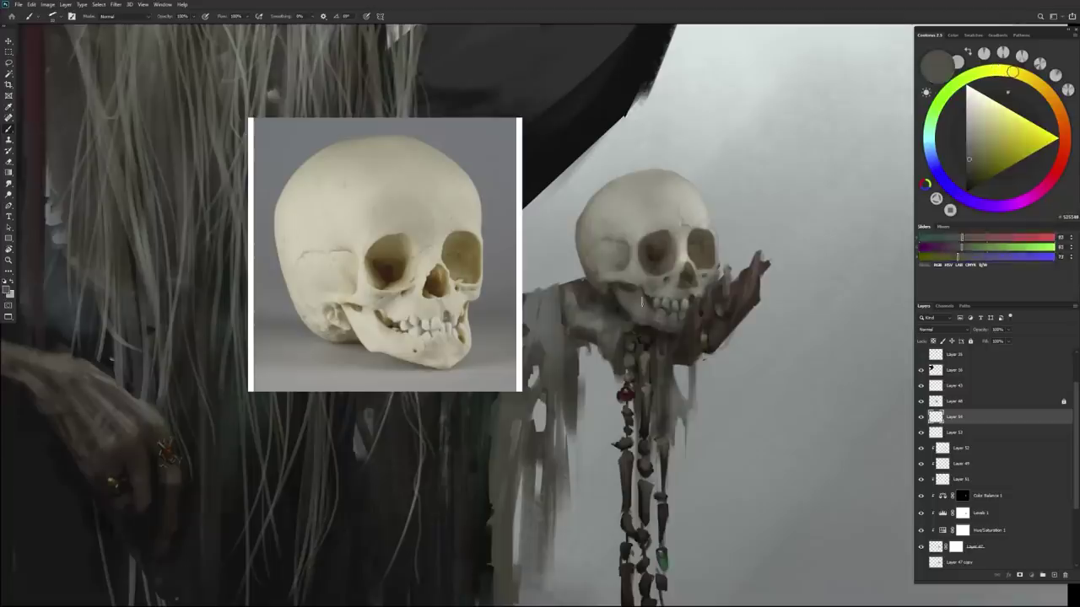
Step: Model the side of the lower jaw and the jaw hinge with sampled greys and dark brown shadow
{"action": "left_click", "coordinate": [645, 300], "text": "alt"}
{"action": "left_click", "coordinate": [644, 319], "text": "alt"}
{"action": "left_click", "coordinate": [644, 320], "text": "alt"}
{"action": "left_click", "coordinate": [644, 314], "text": "alt"}
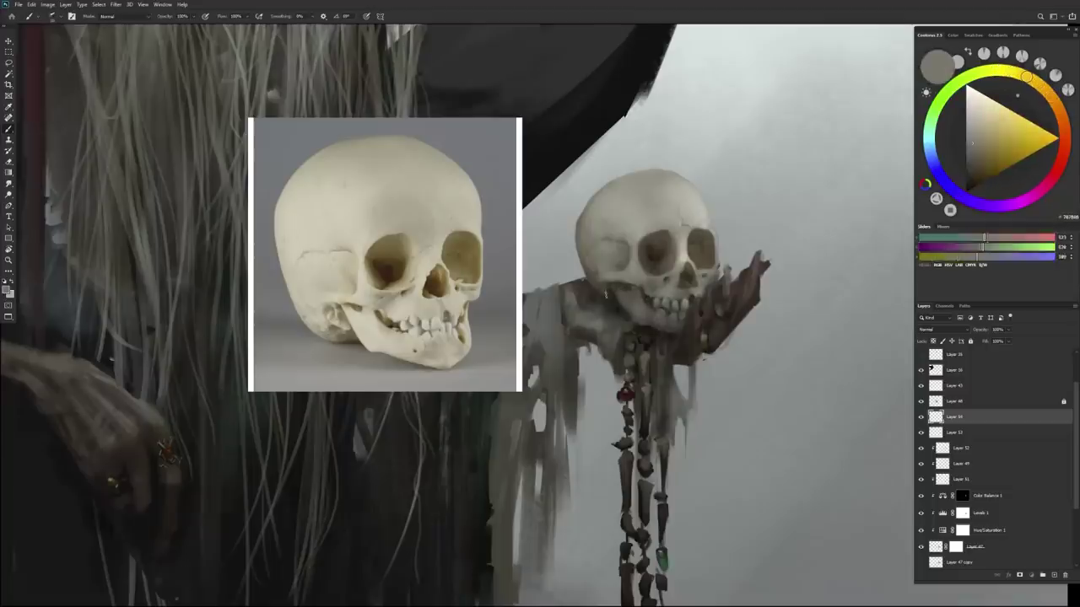
{"action": "left_click", "coordinate": [643, 324], "text": "alt"}
{"action": "left_click", "coordinate": [641, 304], "text": "alt"}
{"action": "left_click", "coordinate": [606, 295], "text": "alt"}
{"action": "left_click", "coordinate": [641, 312], "text": "alt"}
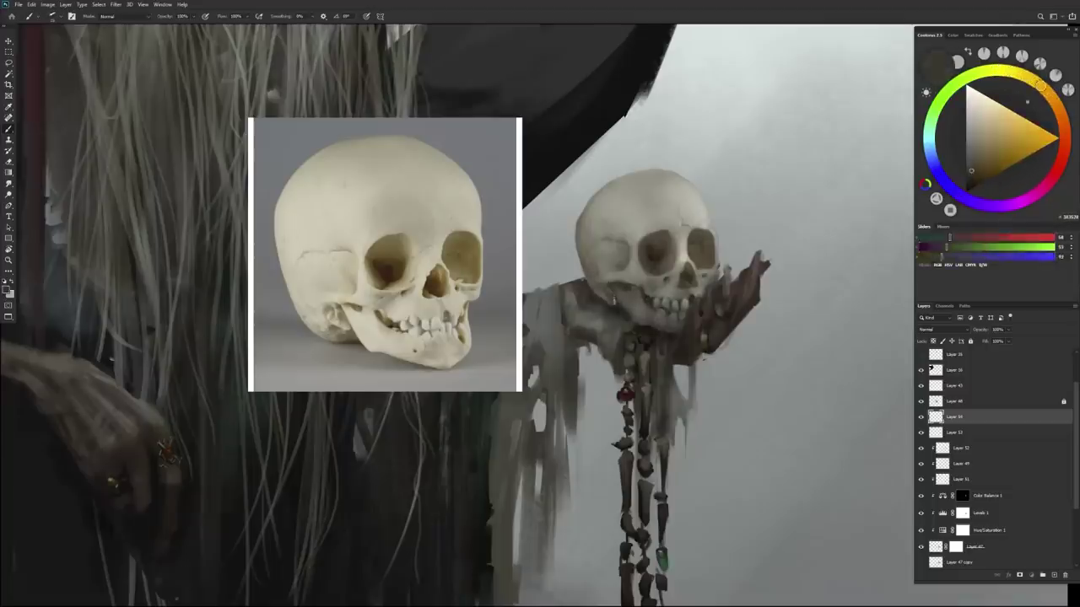
Step: Deepen the shadow around the skull's jaw hinge and lower jaw with sampled dark browns
{"action": "left_click", "coordinate": [637, 308], "text": "alt"}
{"action": "left_click", "coordinate": [632, 314], "text": "alt"}
{"action": "left_click", "coordinate": [631, 303], "text": "alt"}
{"action": "left_click", "coordinate": [627, 299], "text": "alt"}
{"action": "left_click", "coordinate": [641, 304], "text": "alt"}
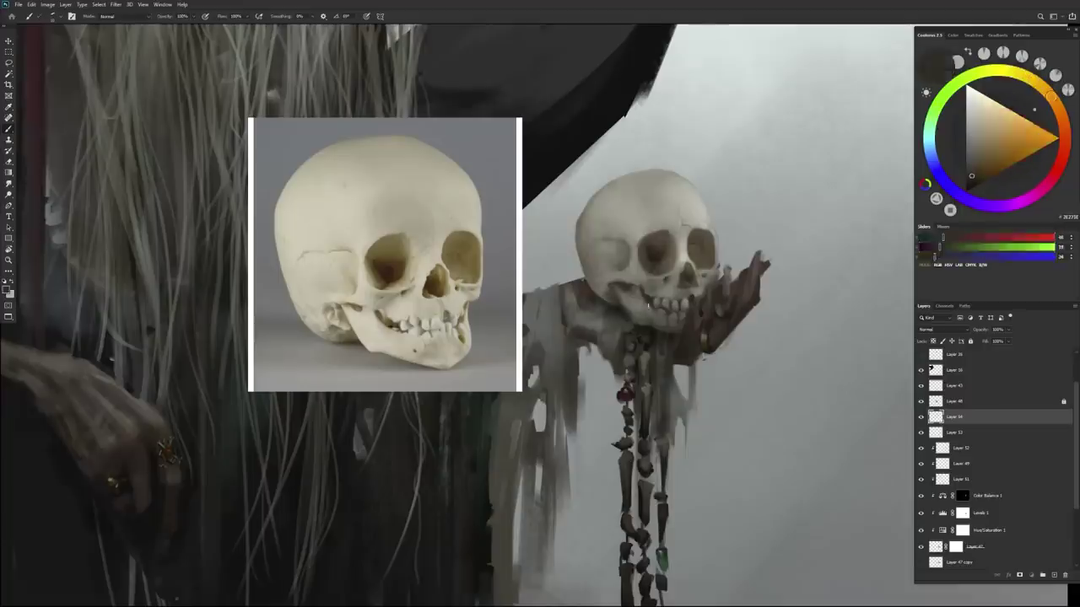
Step: Lighten the side of the skull's lower jaw up to the hinge with sampled mid-greys
{"action": "left_click", "coordinate": [639, 308], "text": "alt"}
{"action": "left_click", "coordinate": [638, 302], "text": "alt"}
{"action": "left_click", "coordinate": [636, 297], "text": "alt"}
{"action": "left_click", "coordinate": [634, 288], "text": "alt"}
{"action": "left_click", "coordinate": [631, 295], "text": "alt"}
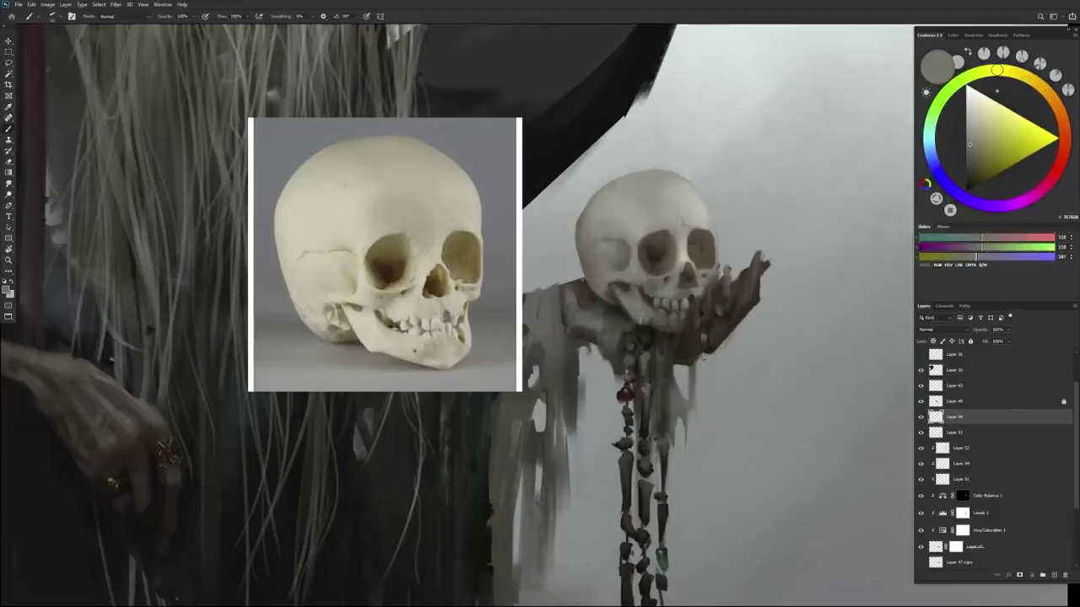
{"action": "left_click", "coordinate": [628, 290], "text": "alt"}
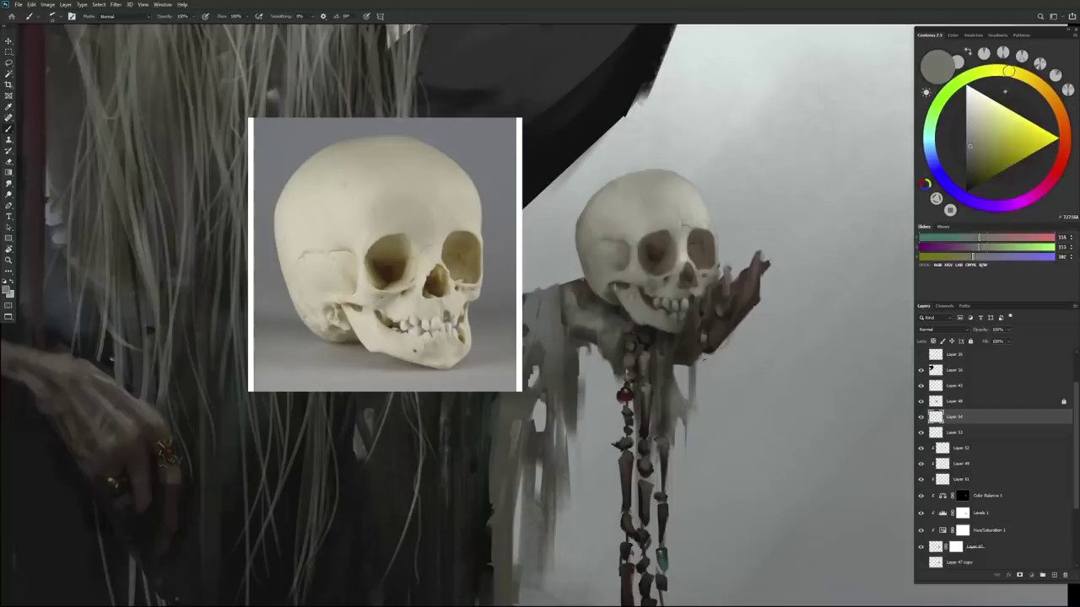
Step: Blend the jaw's side plane and the underside of the chin with sampled warm greys
{"action": "left_click", "coordinate": [631, 295], "text": "alt"}
{"action": "left_click", "coordinate": [632, 300], "text": "alt"}
{"action": "scroll", "coordinate": [675, 402], "scroll_direction": "down", "scroll_amount": 3, "text": "alt"}
{"action": "scroll", "coordinate": [676, 401], "scroll_direction": "up", "scroll_amount": 3}
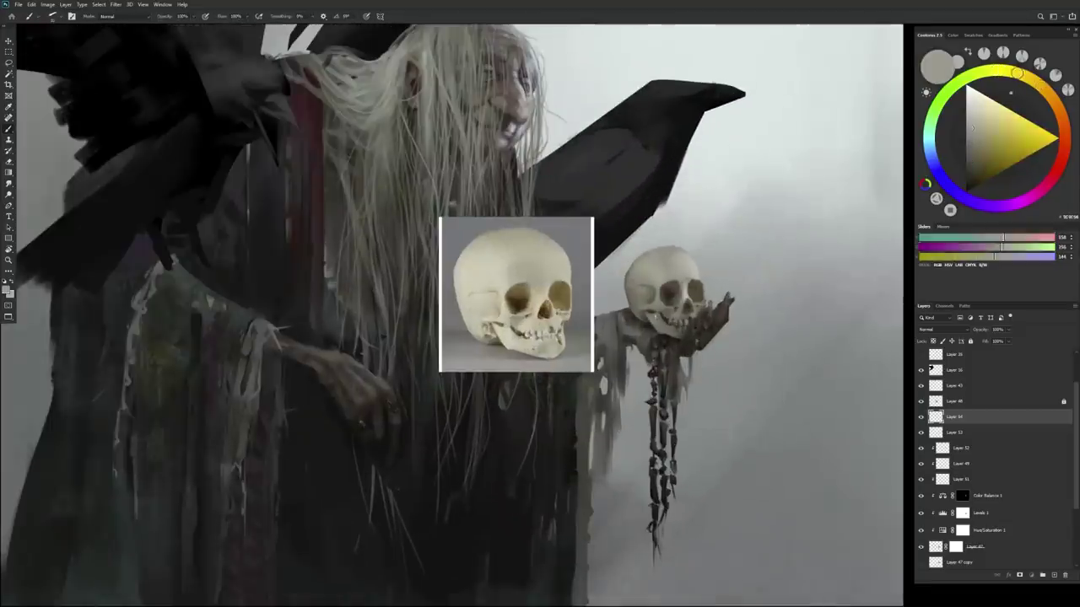
{"action": "left_click", "coordinate": [675, 336], "text": "alt"}
{"action": "scroll", "coordinate": [590, 320], "scroll_direction": "down", "scroll_amount": 3}
{"action": "scroll", "coordinate": [591, 321], "scroll_direction": "up", "scroll_amount": 3}
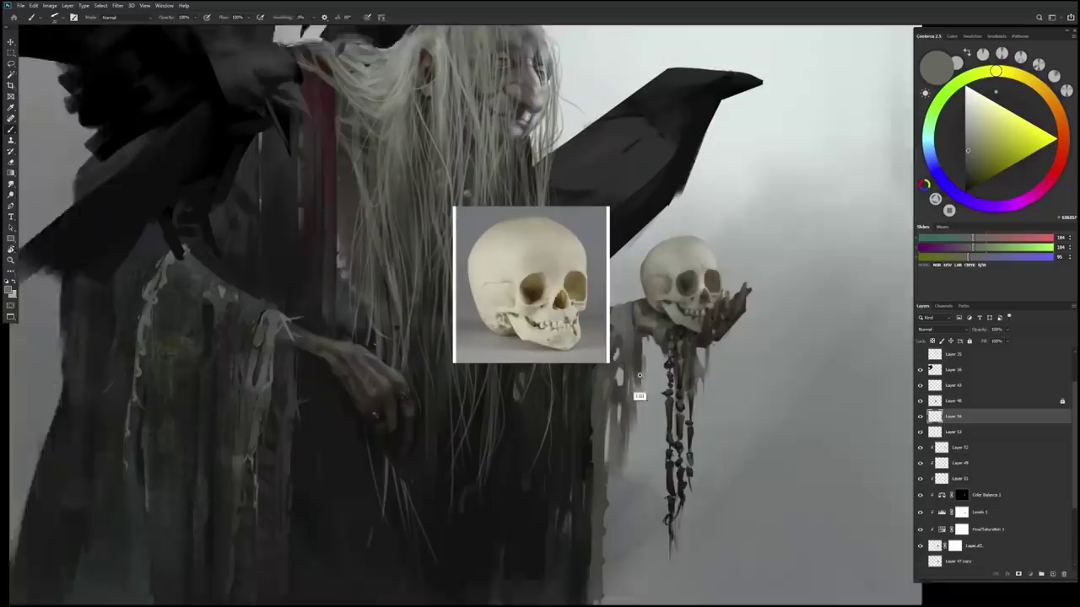
Step: Merge the skull's detail layers down and toggle the skull layer's visibility to check it
{"action": "key", "text": "ctrl+e"}
{"action": "scroll", "coordinate": [987, 456], "scroll_direction": "up", "scroll_amount": 2}
{"action": "scroll", "coordinate": [472, 312], "scroll_direction": "up", "scroll_amount": 1}
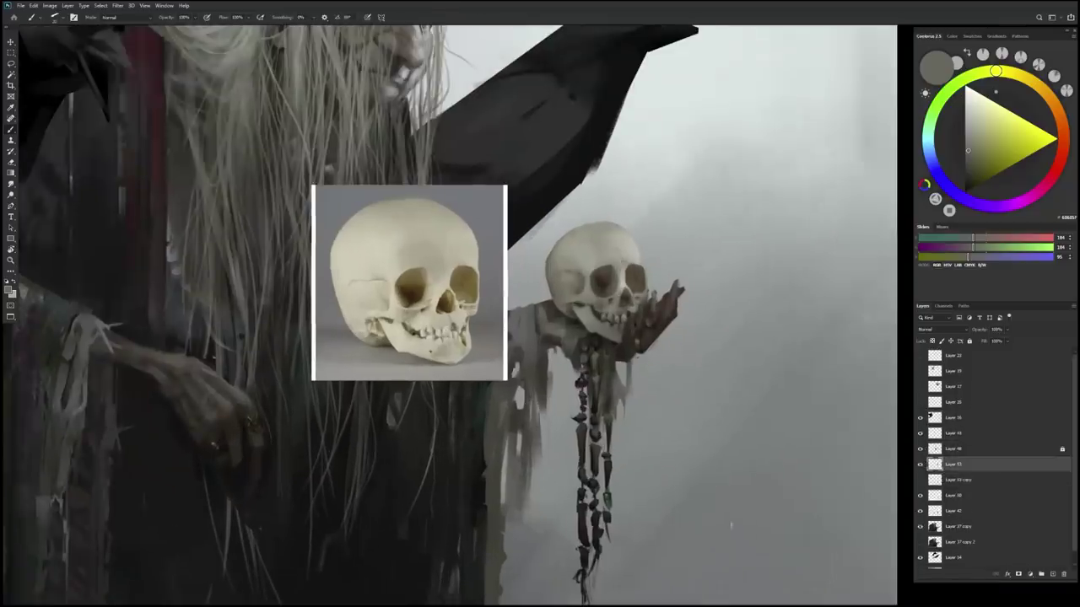
{"action": "left_click", "coordinate": [919, 448]}
{"action": "left_click", "coordinate": [920, 449]}
Step: Refine the shape of the merged skull with the Liquify filter
{"action": "left_click", "coordinate": [117, 5]}
{"action": "left_click", "coordinate": [144, 70]}
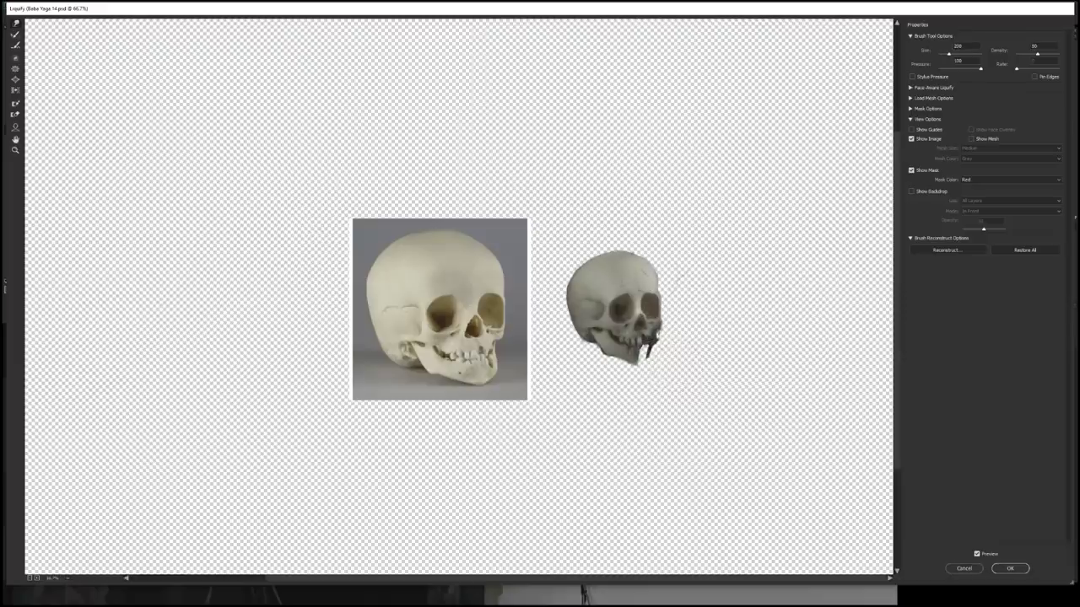
{"action": "key", "text": "Return"}
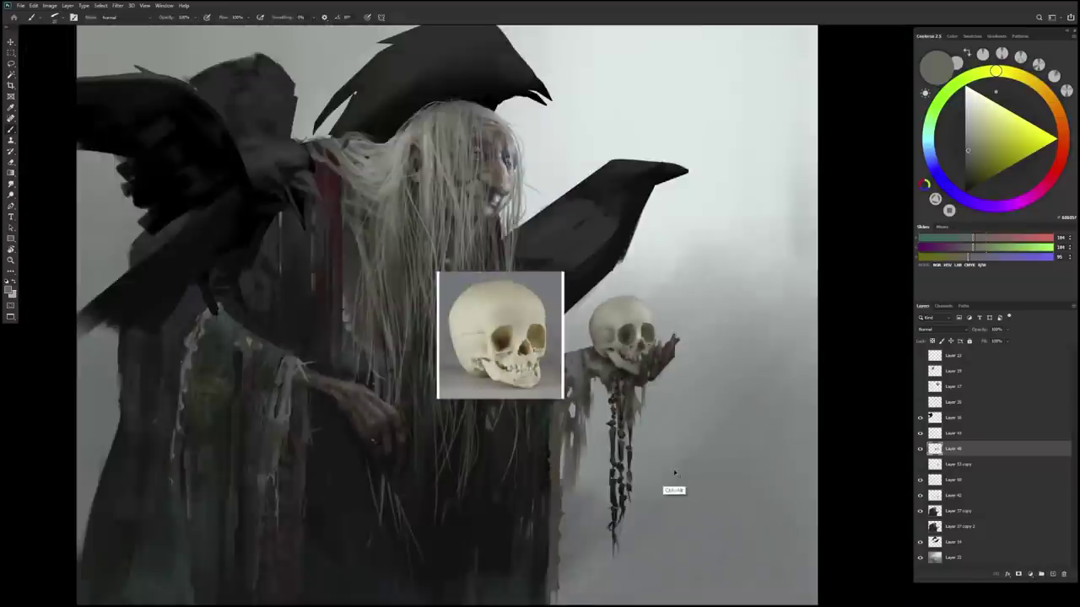
Step: Keep a hidden duplicate of the skull layer and remove the reference photo from the visible one
{"action": "key", "text": "ctrl+minus"}
{"action": "left_click", "coordinate": [948, 455]}
{"action": "left_click_drag", "start_coordinate": [948, 455], "coordinate": [949, 447]}
{"action": "scroll", "coordinate": [658, 393], "scroll_direction": "up", "scroll_amount": 2}
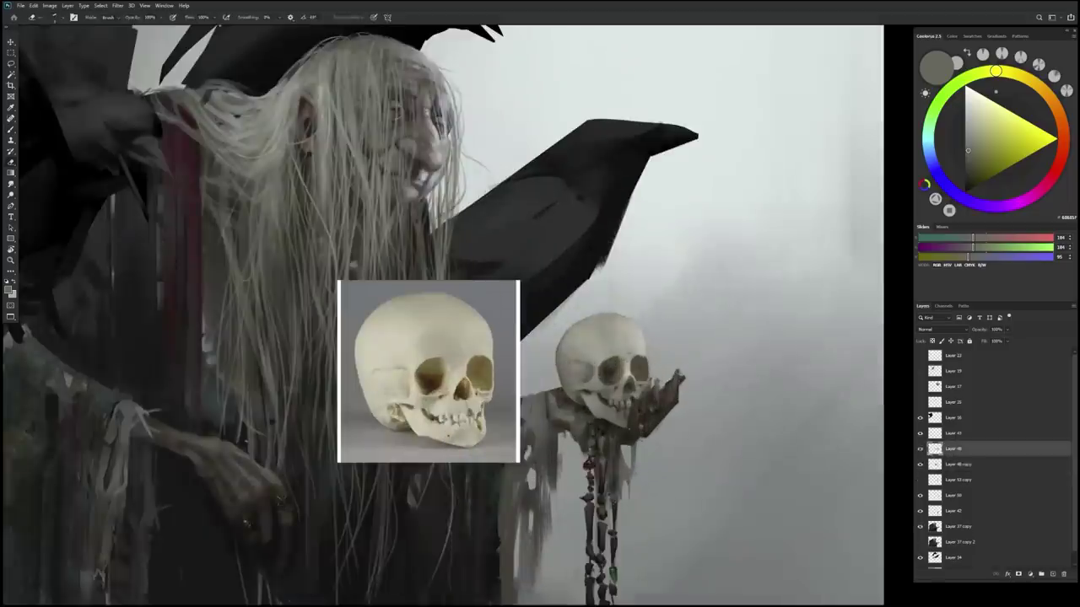
{"action": "left_click", "coordinate": [920, 449]}
{"action": "key", "text": "ctrl+d"}
Step: Paint sampled light grey into the background on a new layer above the backdrop, and merge it down
{"action": "scroll", "coordinate": [654, 479], "scroll_direction": "down", "scroll_amount": 3}
{"action": "key", "text": "b"}
{"action": "scroll", "coordinate": [641, 480], "scroll_direction": "up", "scroll_amount": 1}
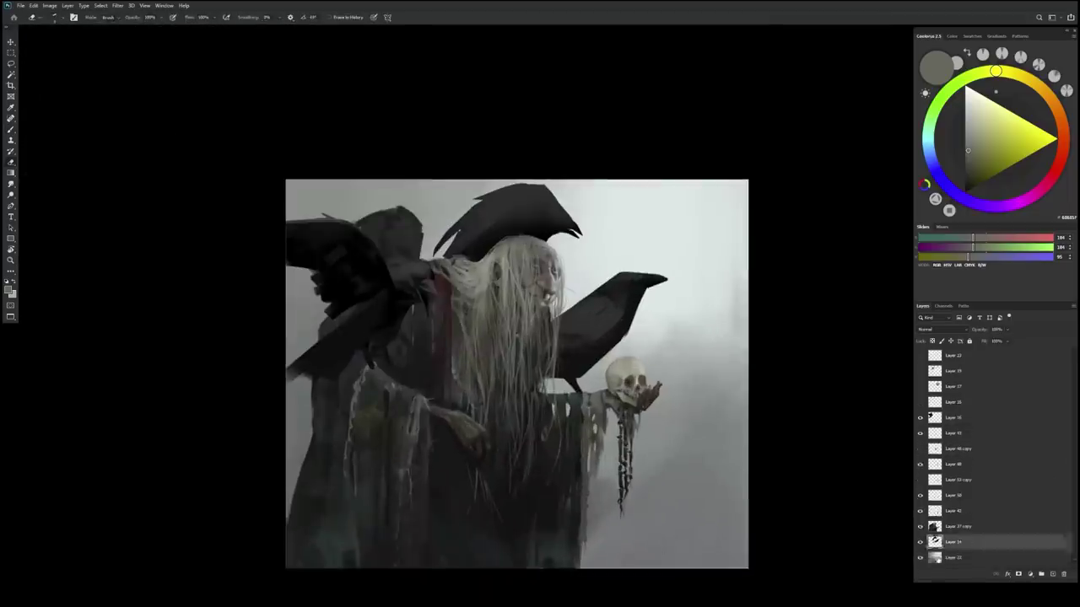
{"action": "scroll", "coordinate": [674, 447], "scroll_direction": "down", "scroll_amount": 1}
{"action": "scroll", "coordinate": [667, 462], "scroll_direction": "down", "scroll_amount": 3}
{"action": "left_click", "coordinate": [667, 462], "text": "alt"}
{"action": "left_click", "coordinate": [688, 426], "text": "alt"}
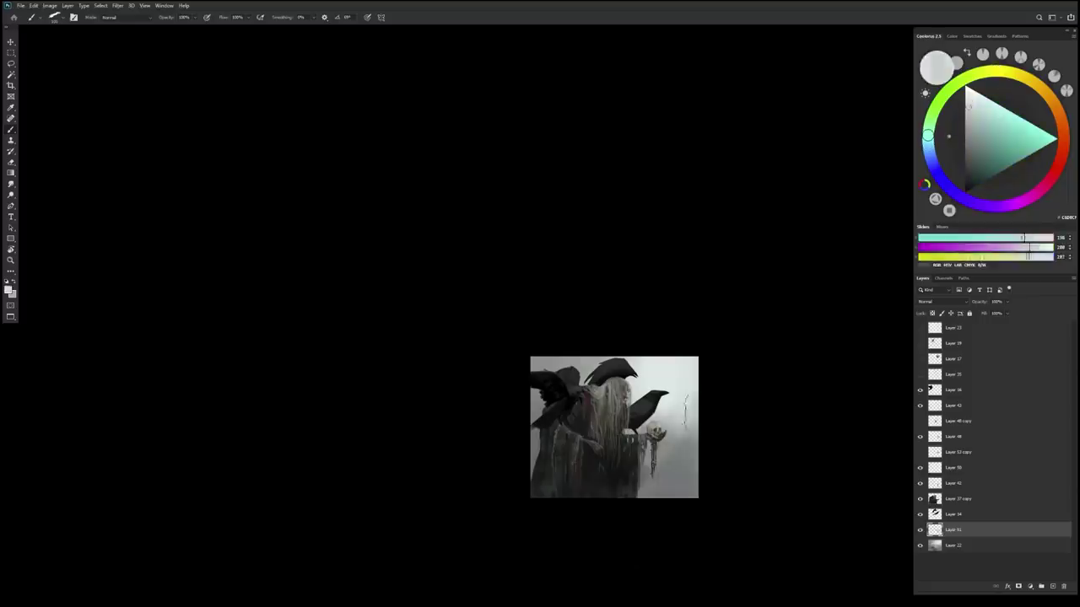
{"action": "key", "text": "ctrl+e"}
{"action": "scroll", "coordinate": [673, 465], "scroll_direction": "up", "scroll_amount": 3}
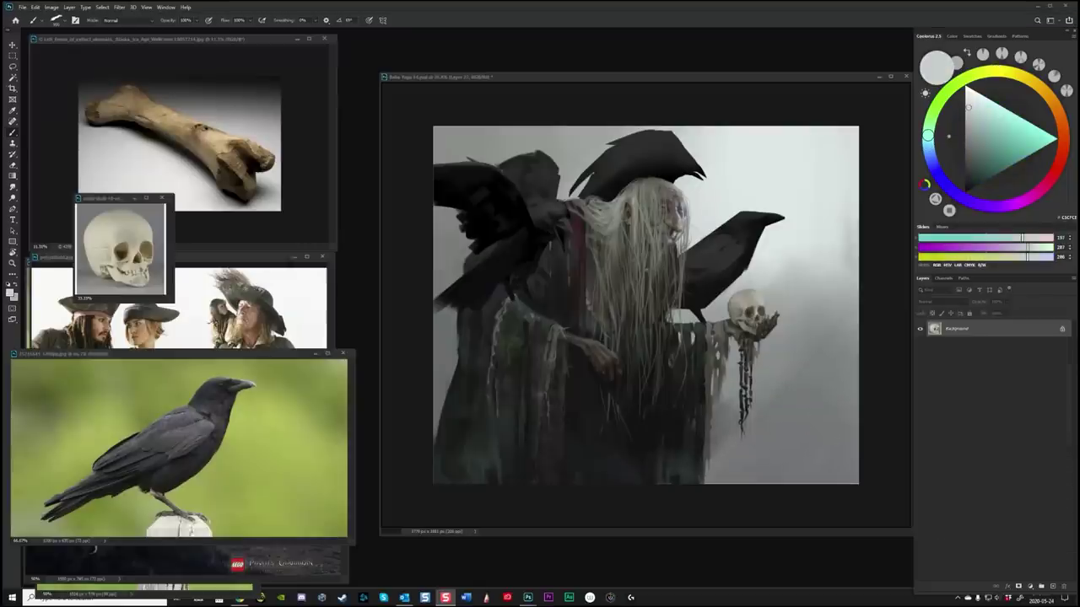
Step: Shade the skull on a clipped Multiply layer and try a different saturation for it with Hue/Saturation
{"action": "left_click", "coordinate": [936, 306]}
{"action": "left_click", "coordinate": [990, 71]}
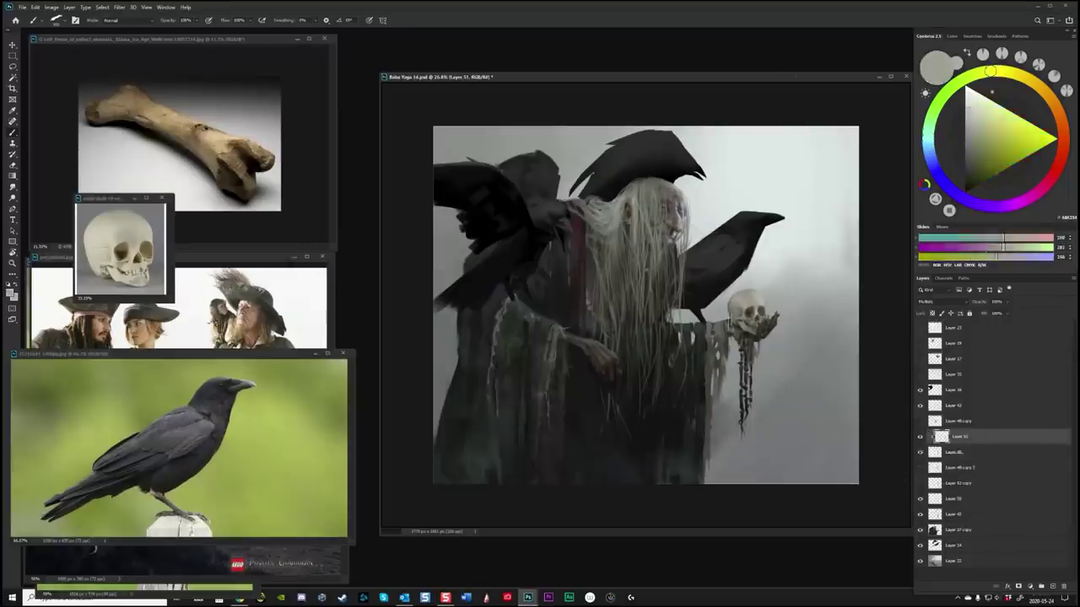
{"action": "key", "text": "ctrl+u"}
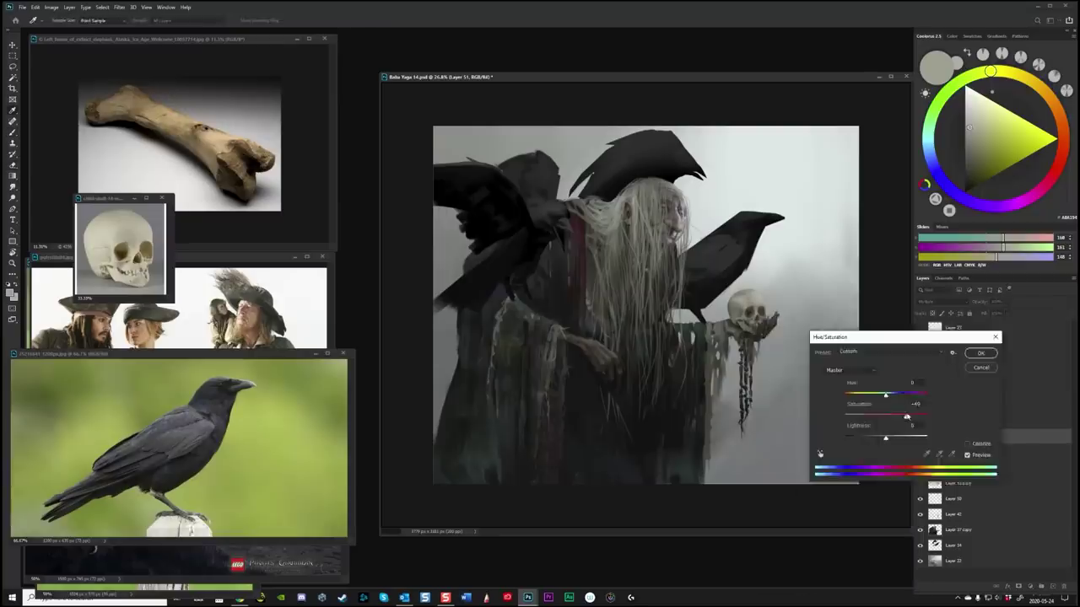
{"action": "key", "text": "Escape"}
{"action": "key", "text": "e"}
{"action": "scroll", "coordinate": [675, 320], "scroll_direction": "up", "scroll_amount": 5}
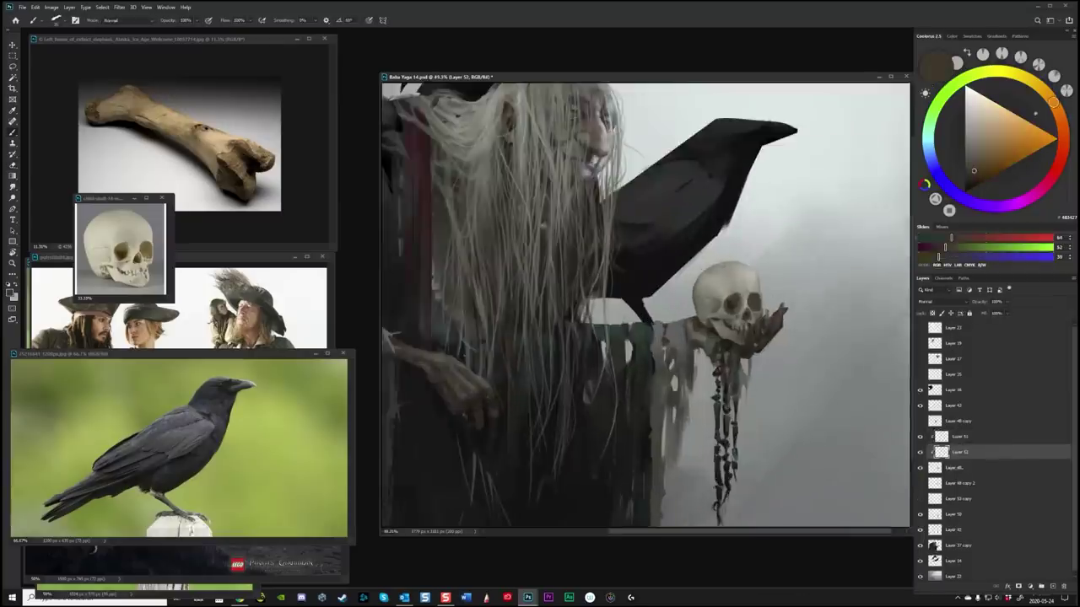
Step: Sketch a carved folk symbol in dark brown on the skull's forehead, using a new clipped layer
{"action": "key", "text": "ctrl+shift+alt+n"}
{"action": "key", "text": "b"}
{"action": "scroll", "coordinate": [689, 240], "scroll_direction": "up", "scroll_amount": 2}
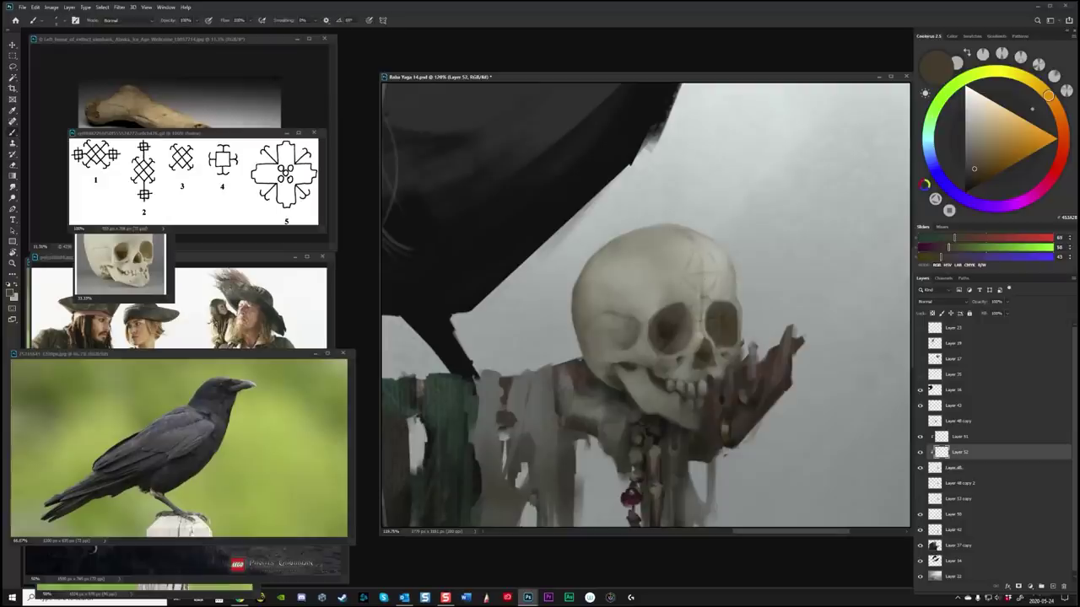
{"action": "scroll", "coordinate": [732, 274], "scroll_direction": "down", "scroll_amount": 2}
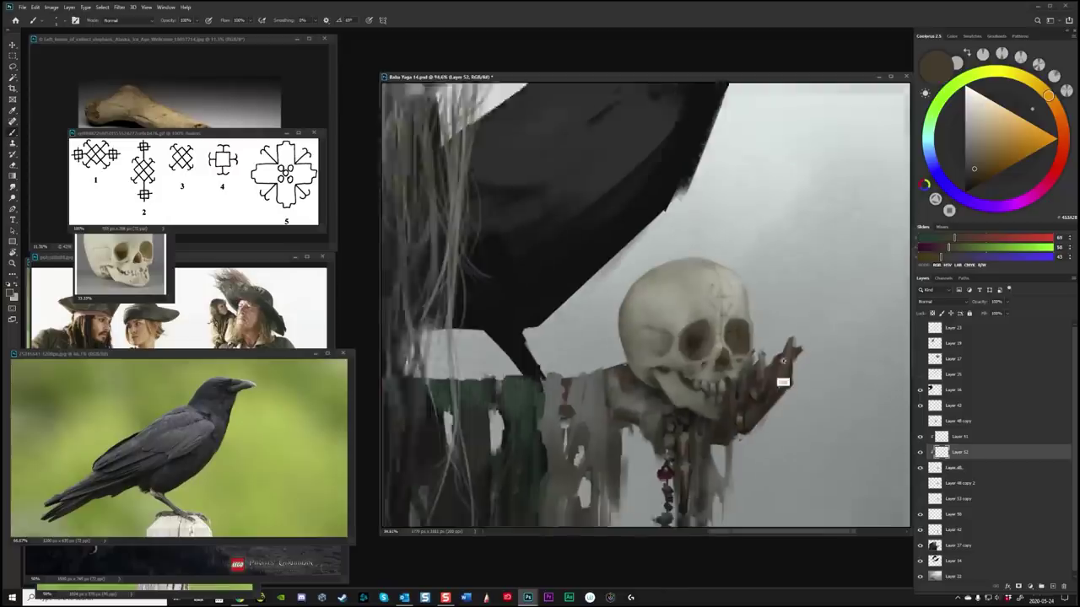
{"action": "key", "text": "l"}
{"action": "key", "text": "Return"}
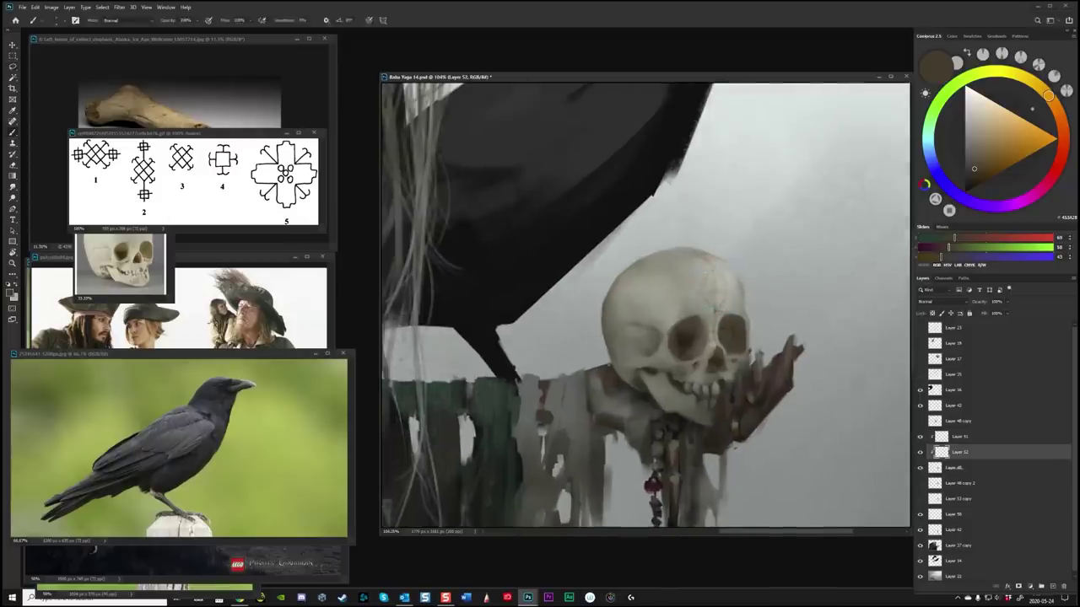
{"action": "key", "text": "b"}
Step: Erase the rough forehead symbol and redraw it as a crossed diamond lattice on the same clipped layer
{"action": "key", "text": "e"}
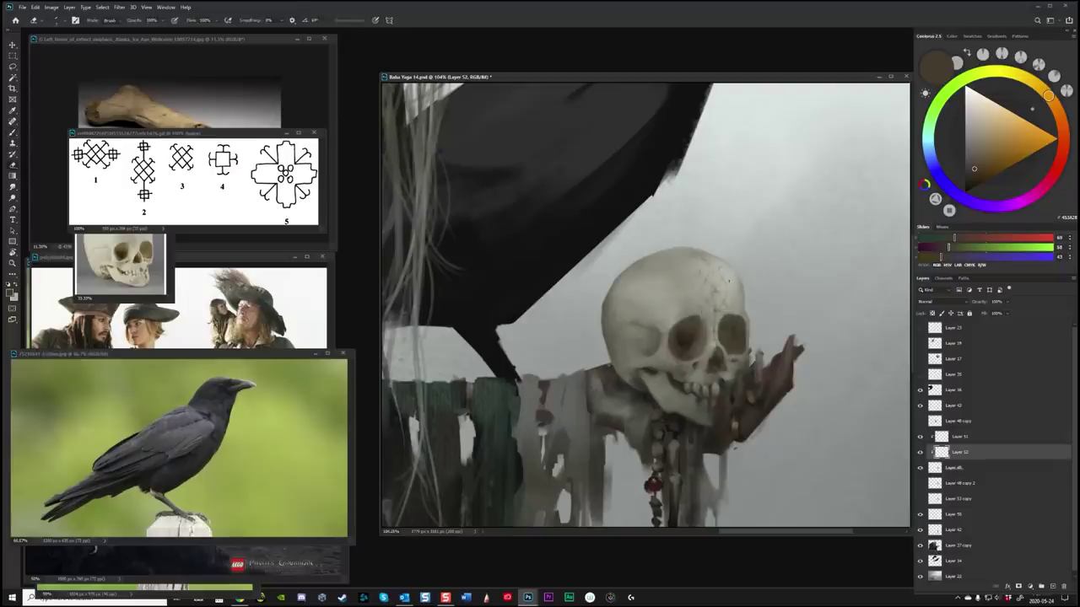
{"action": "double_click", "coordinate": [970, 437]}
{"action": "key", "text": "Escape"}
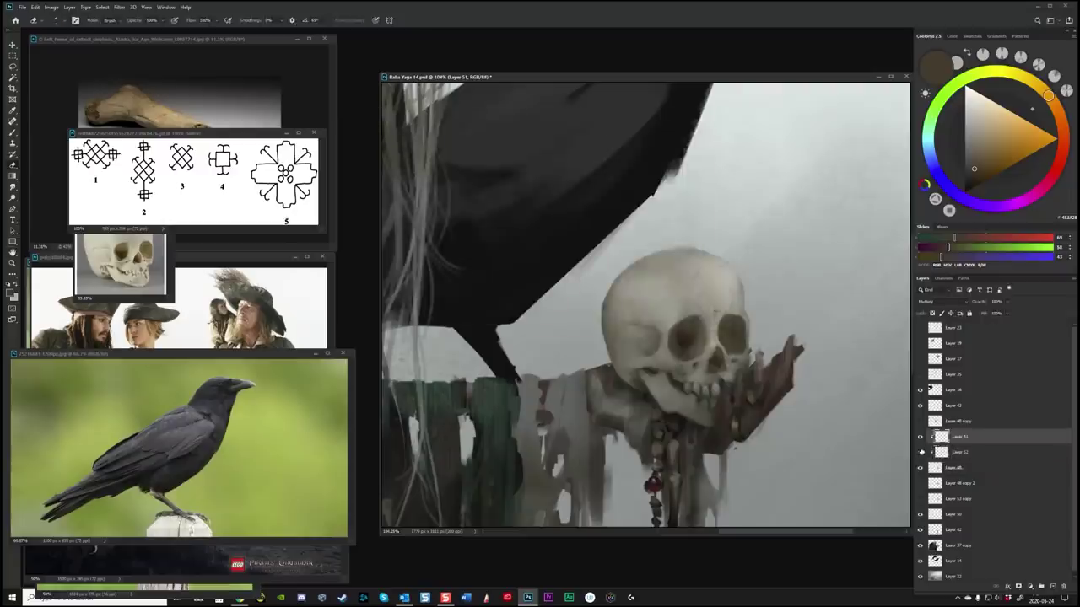
{"action": "left_click", "coordinate": [953, 452]}
{"action": "key", "text": "b"}
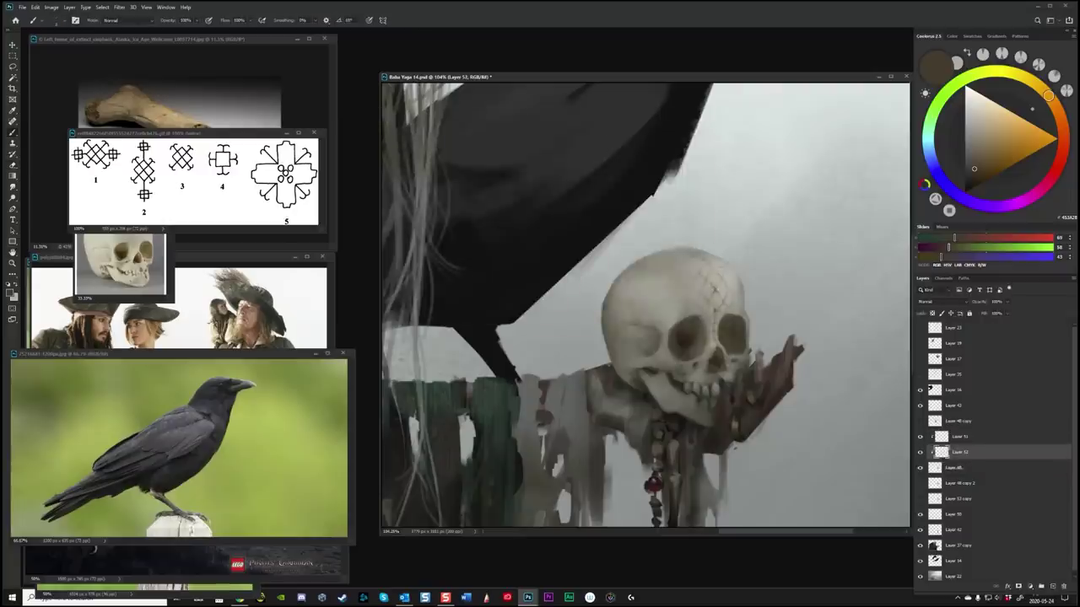
Step: Reposition a lassoed part of the lattice with Free Transform and extend its lines down between the eye sockets
{"action": "scroll", "coordinate": [777, 282], "scroll_direction": "up", "scroll_amount": 3}
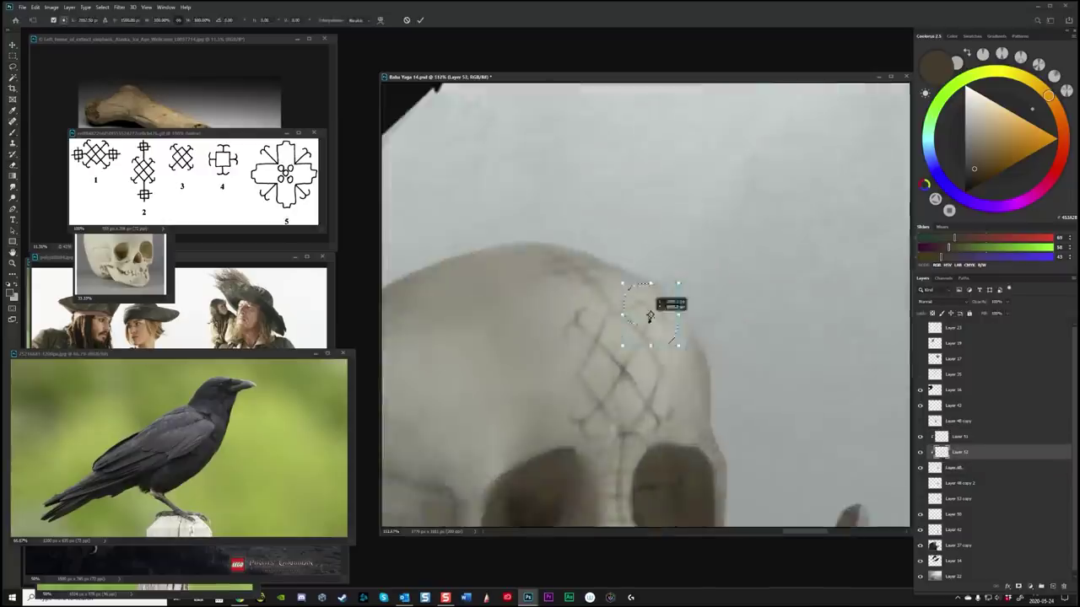
{"action": "scroll", "coordinate": [634, 371], "scroll_direction": "down", "scroll_amount": 2}
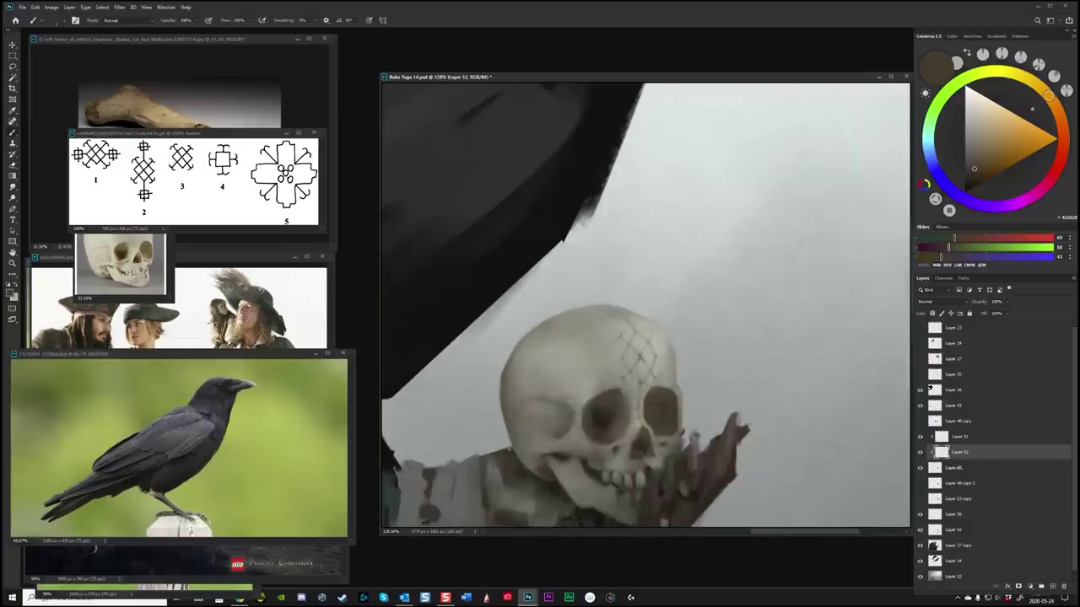
{"action": "scroll", "coordinate": [646, 308], "scroll_direction": "down", "scroll_amount": 3}
{"action": "scroll", "coordinate": [645, 308], "scroll_direction": "up", "scroll_amount": 3}
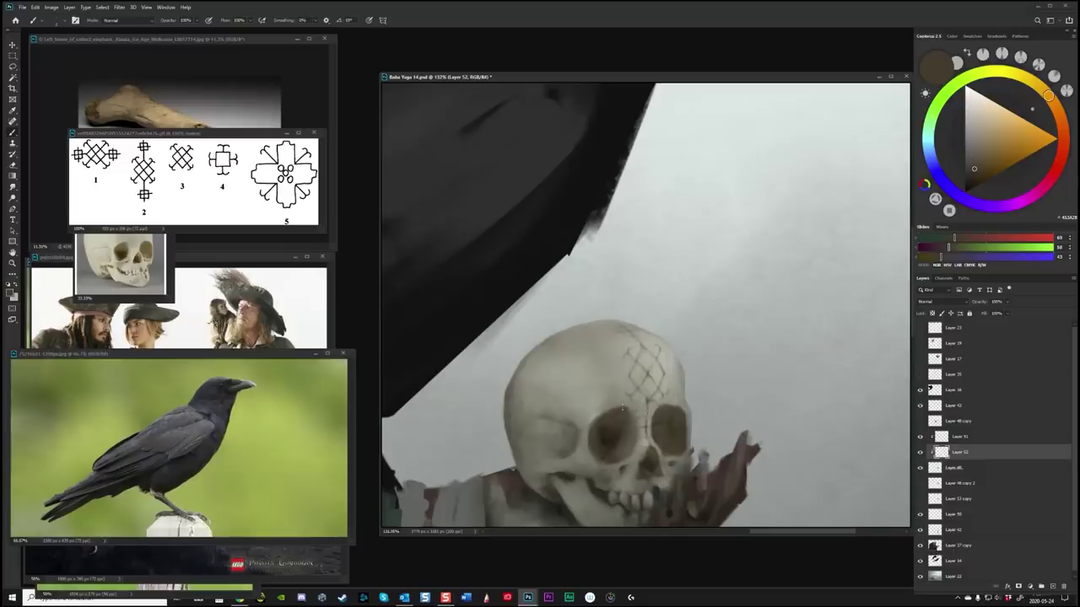
{"action": "scroll", "coordinate": [766, 494], "scroll_direction": "up", "scroll_amount": 1}
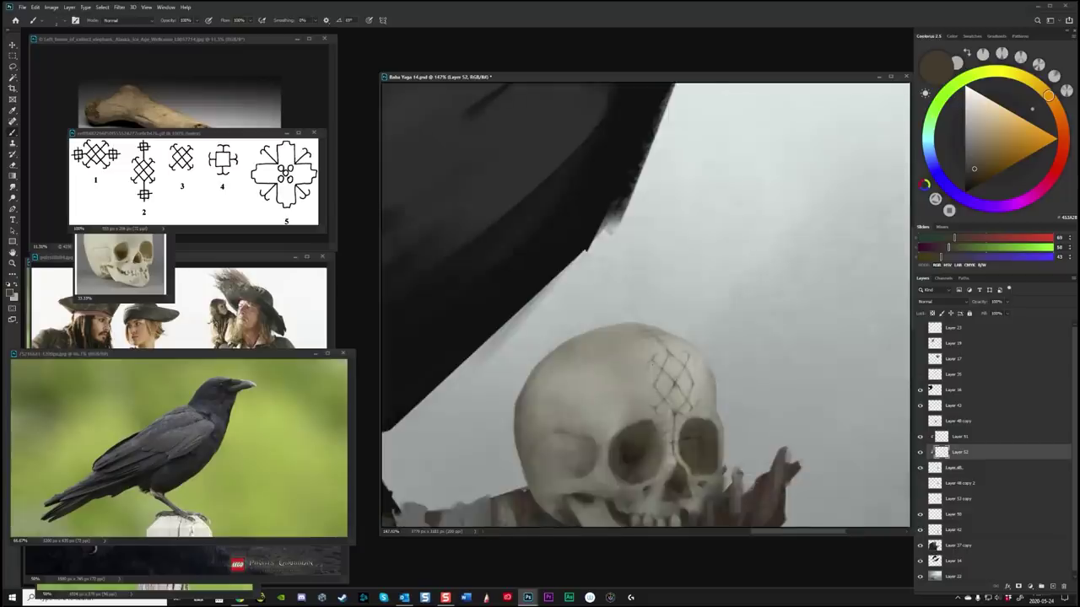
Step: Add pale grey highlights beside the carved lines on a new clipped layer, and move it above the Multiply layer
{"action": "scroll", "coordinate": [650, 342], "scroll_direction": "down", "scroll_amount": 2}
{"action": "key", "text": "ctrl+shift+alt+n"}
{"action": "left_click", "coordinate": [649, 393], "text": "alt"}
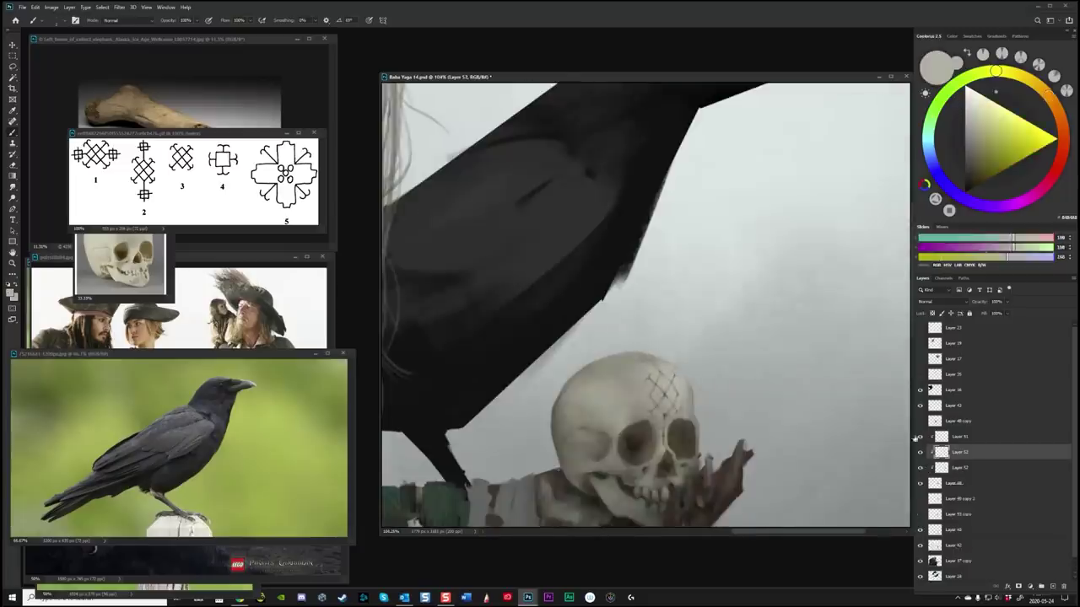
{"action": "scroll", "coordinate": [649, 393], "scroll_direction": "up", "scroll_amount": 3}
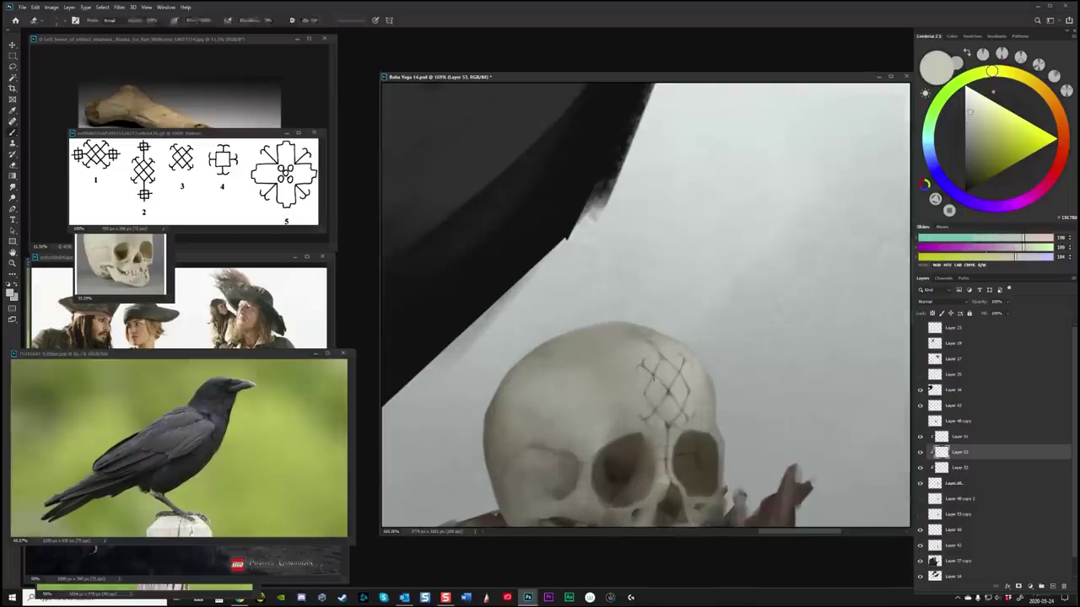
{"action": "key", "text": "ctrl+bracketright"}
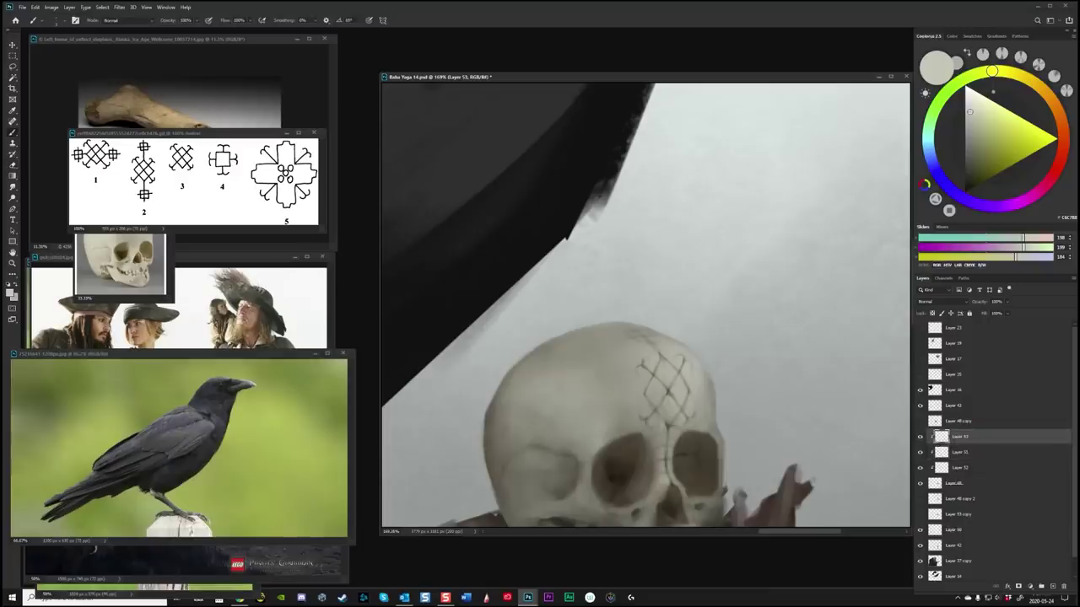
{"action": "scroll", "coordinate": [666, 363], "scroll_direction": "down", "scroll_amount": 2}
{"action": "scroll", "coordinate": [645, 304], "scroll_direction": "down", "scroll_amount": 3}
{"action": "scroll", "coordinate": [645, 303], "scroll_direction": "up", "scroll_amount": 3}
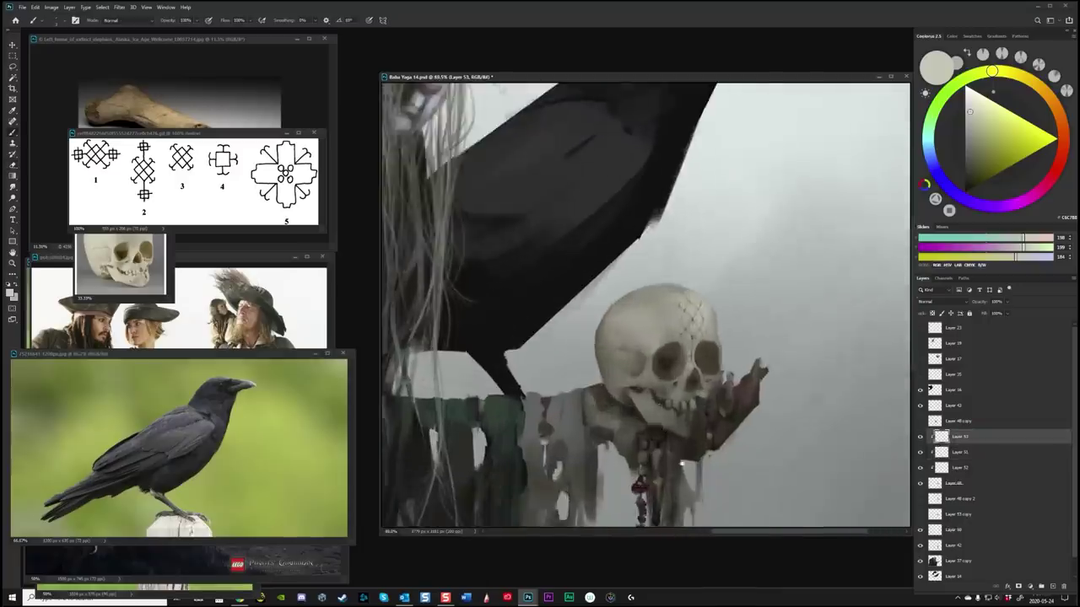
Step: Carve a smaller dark-brown lattice near the crown above the first one, checking the skull in a mirrored view
{"action": "key", "text": "ctrl+bracketleft"}
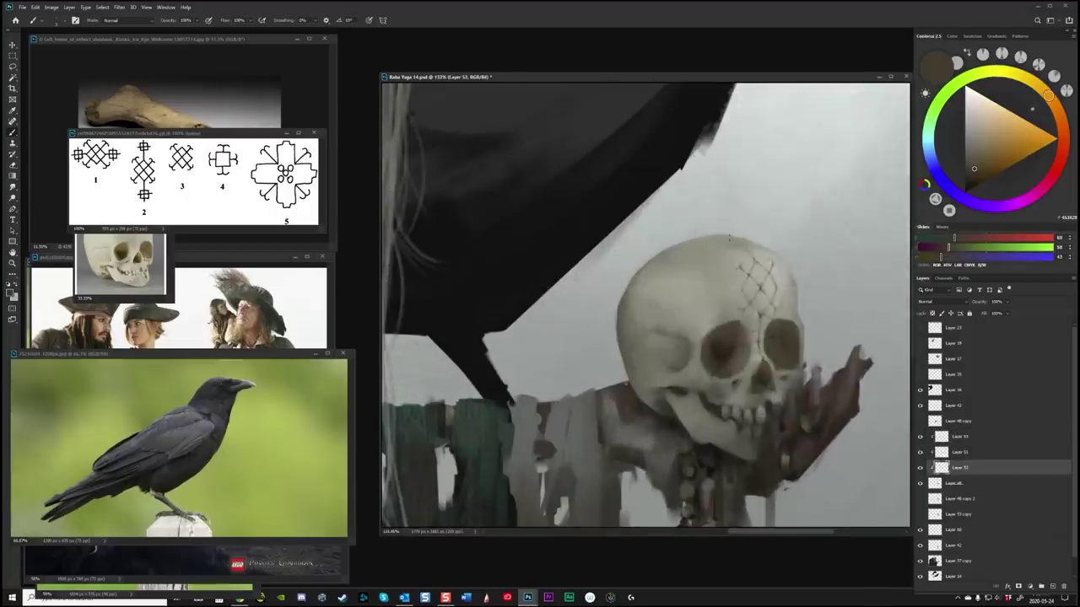
{"action": "scroll", "coordinate": [559, 355], "scroll_direction": "up", "scroll_amount": 2}
{"action": "scroll", "coordinate": [559, 355], "scroll_direction": "down", "scroll_amount": 3}
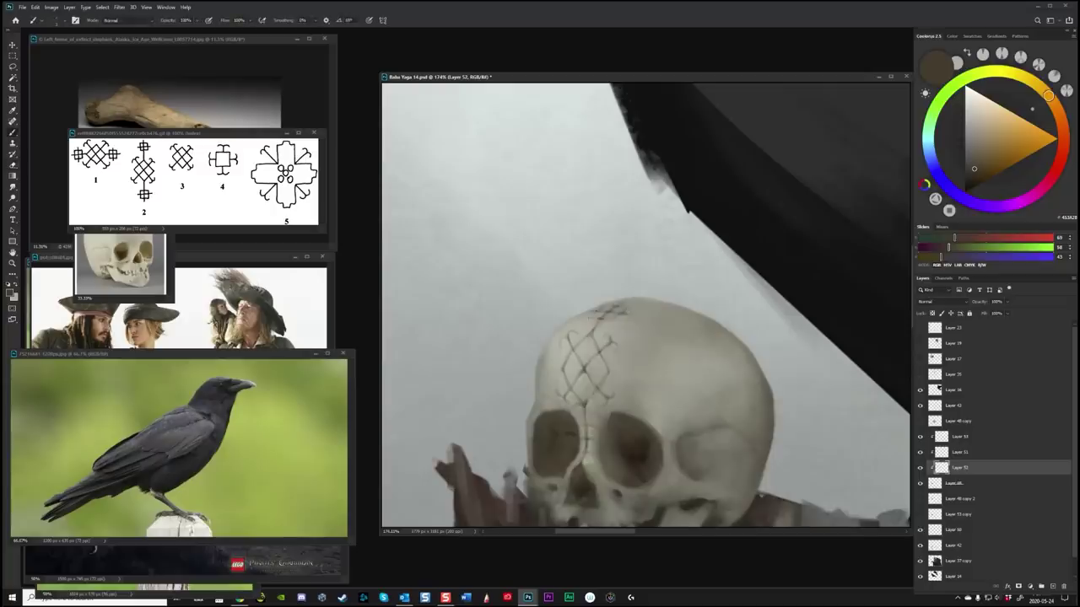
{"action": "key", "text": "ctrl+shift+h"}
{"action": "scroll", "coordinate": [645, 304], "scroll_direction": "up", "scroll_amount": 1}
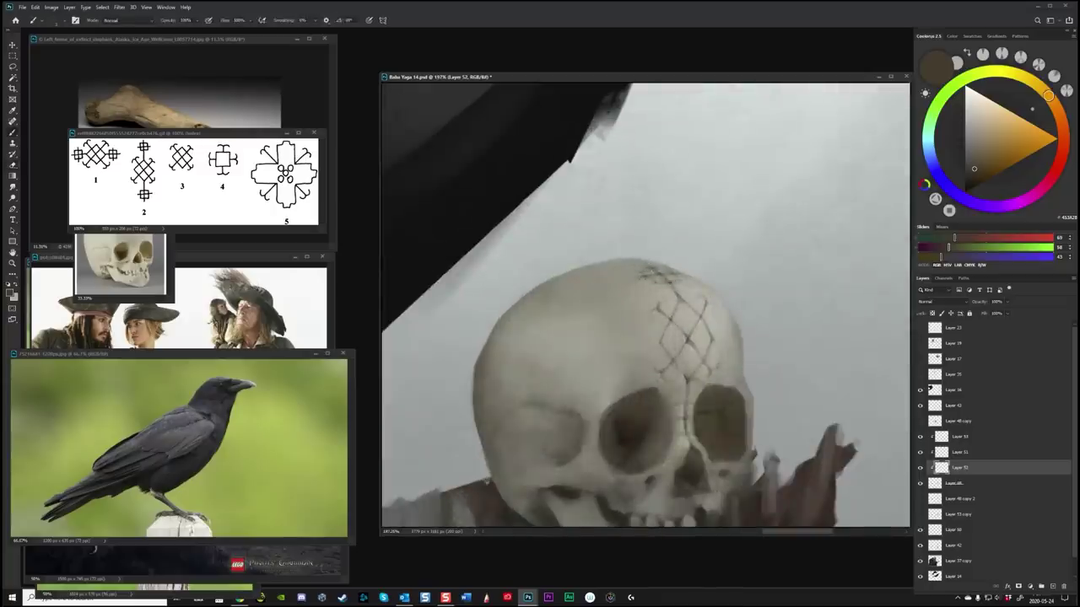
{"action": "key", "text": "ctrl+z"}
{"action": "key", "text": "ctrl+shift+z"}
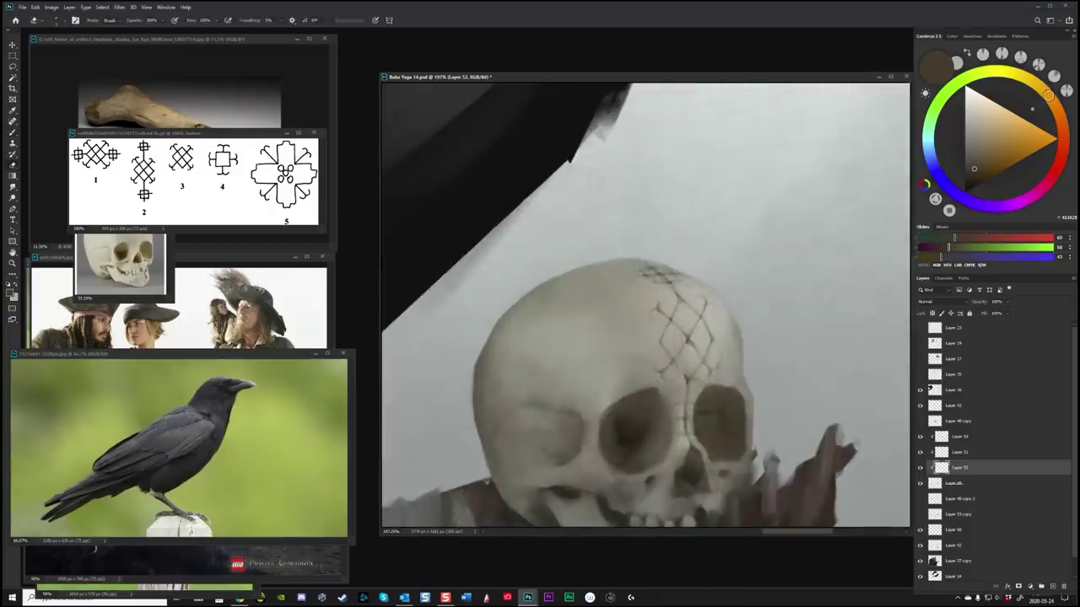
Step: Clean up the carved lines with the eraser and refine their pale grey edge highlights on the highlight layer
{"action": "scroll", "coordinate": [645, 304], "scroll_direction": "down", "scroll_amount": 2}
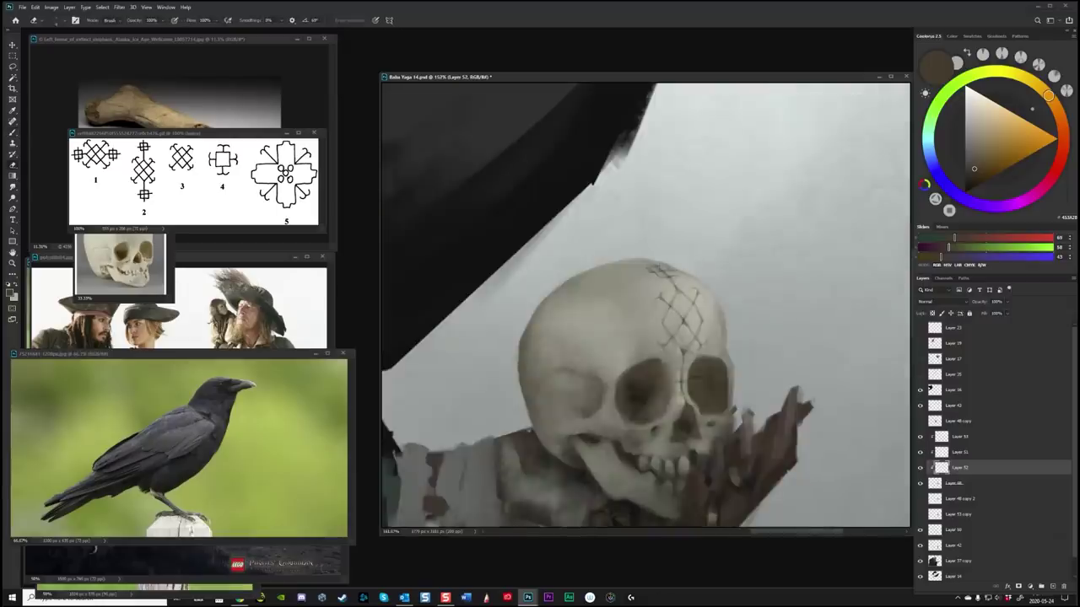
{"action": "left_click", "coordinate": [919, 436], "text": "alt"}
{"action": "key", "text": "ctrl+z"}
{"action": "scroll", "coordinate": [679, 303], "scroll_direction": "up", "scroll_amount": 1}
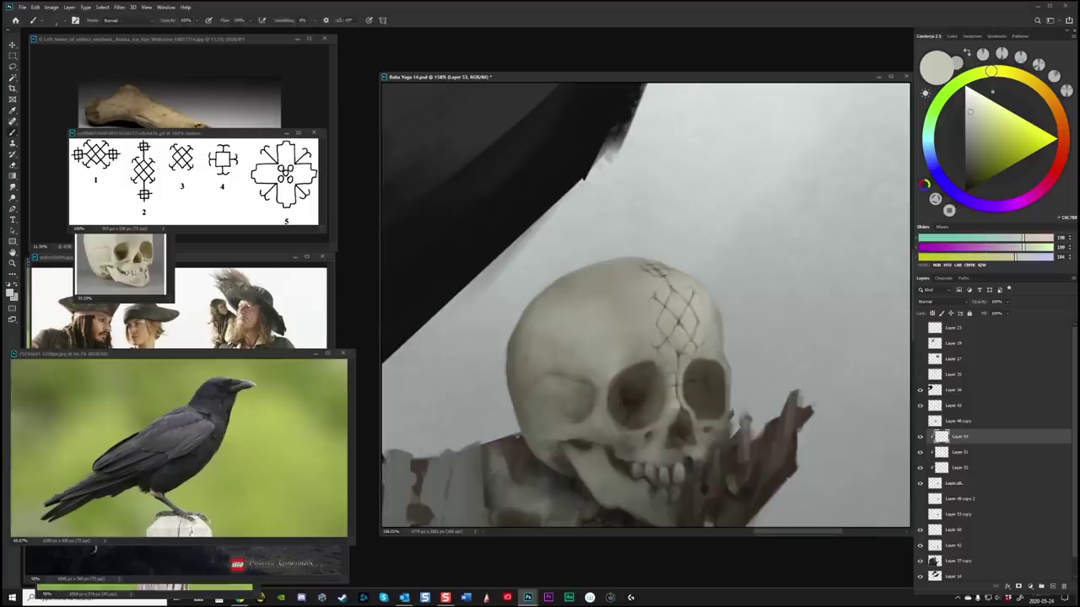
Step: Lighten the clipped Multiply layer over the skull by raising its Lightness with a Hue/Saturation adjustment
{"action": "scroll", "coordinate": [735, 326], "scroll_direction": "down", "scroll_amount": 2}
{"action": "key", "text": "alt+bracketleft"}
{"action": "scroll", "coordinate": [736, 326], "scroll_direction": "down", "scroll_amount": 3}
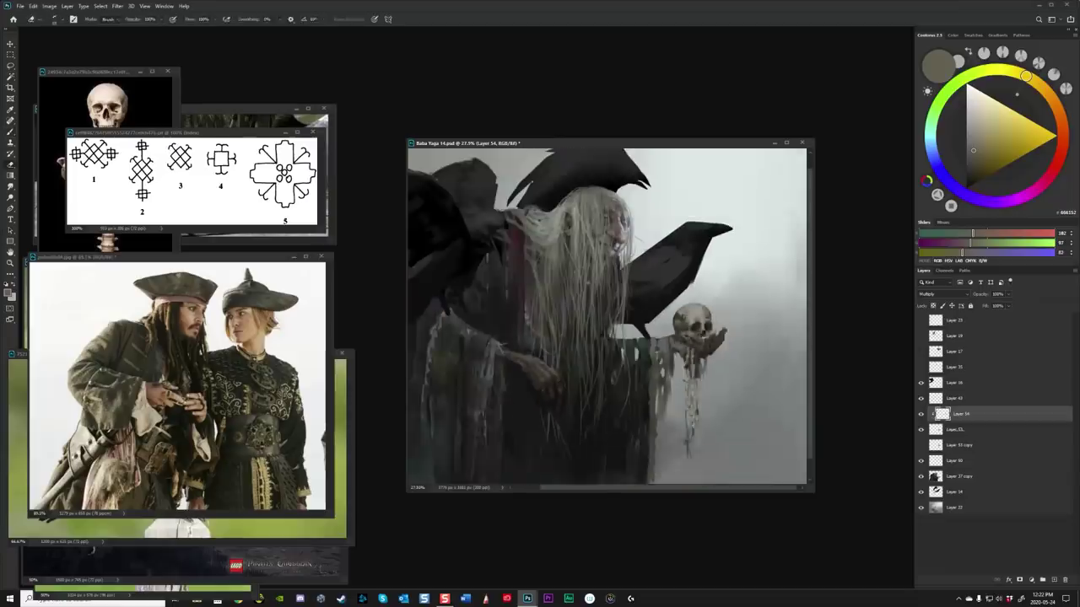
{"action": "key", "text": "ctrl+u"}
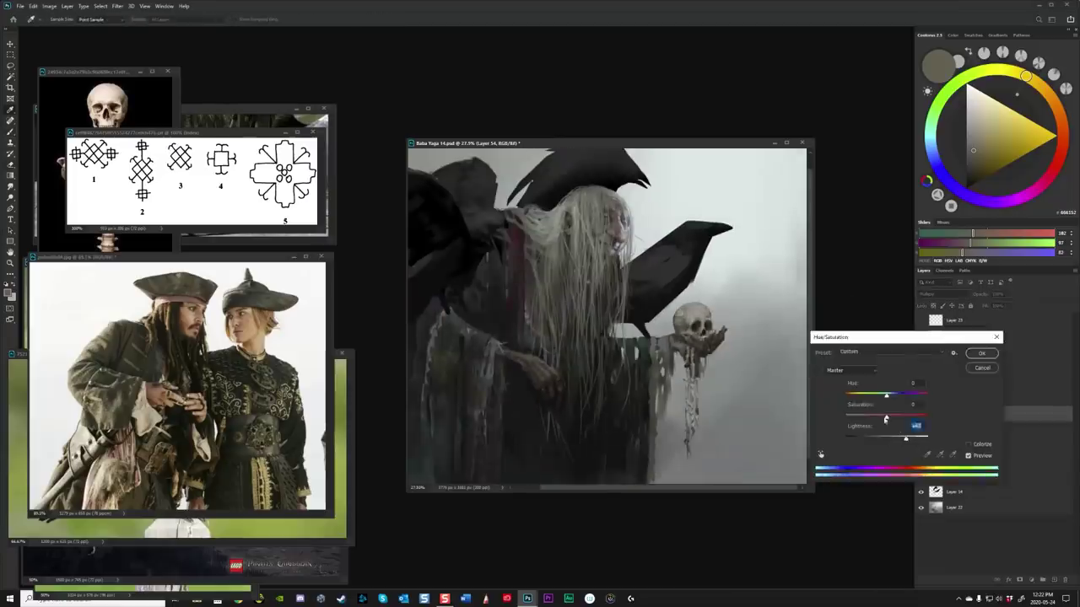
{"action": "key", "text": "Return"}
Step: Paint a chipped notch with a dark crack into the back edge of the skull, using the eraser and colors sampled from the painting
{"action": "scroll", "coordinate": [844, 391], "scroll_direction": "up", "scroll_amount": 6}
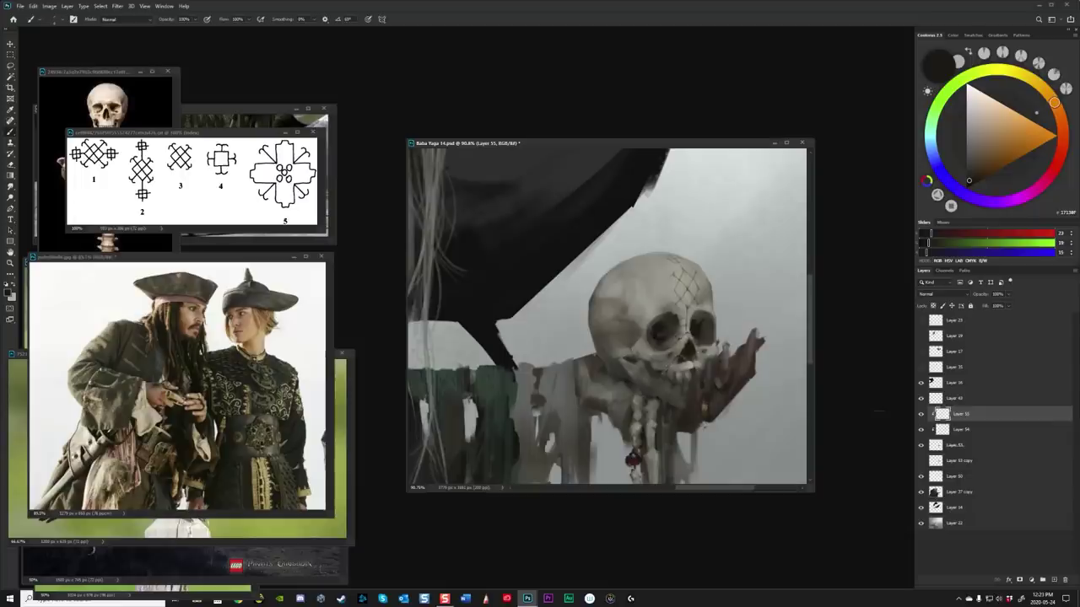
{"action": "scroll", "coordinate": [607, 316], "scroll_direction": "down", "scroll_amount": 2}
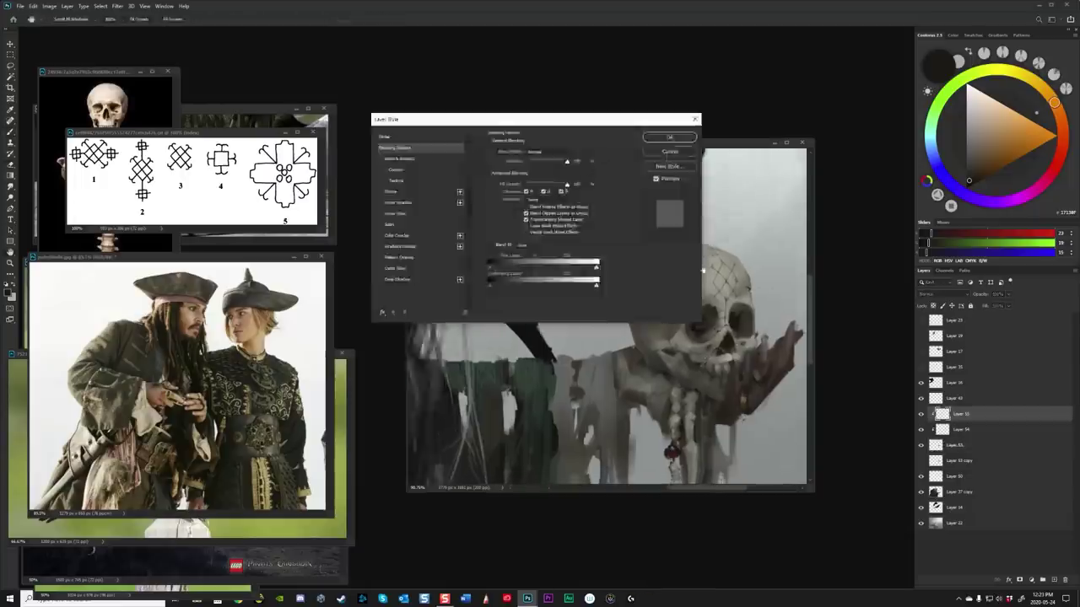
{"action": "left_click", "coordinate": [958, 445]}
{"action": "key", "text": "e"}
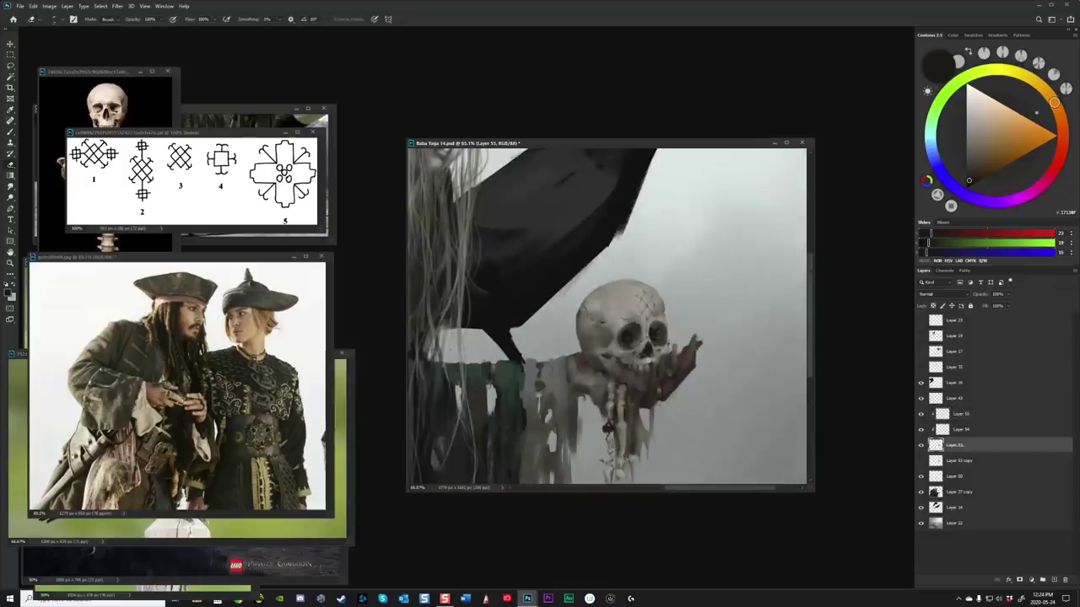
{"action": "key", "text": "b"}
{"action": "left_click", "coordinate": [580, 311], "text": "alt"}
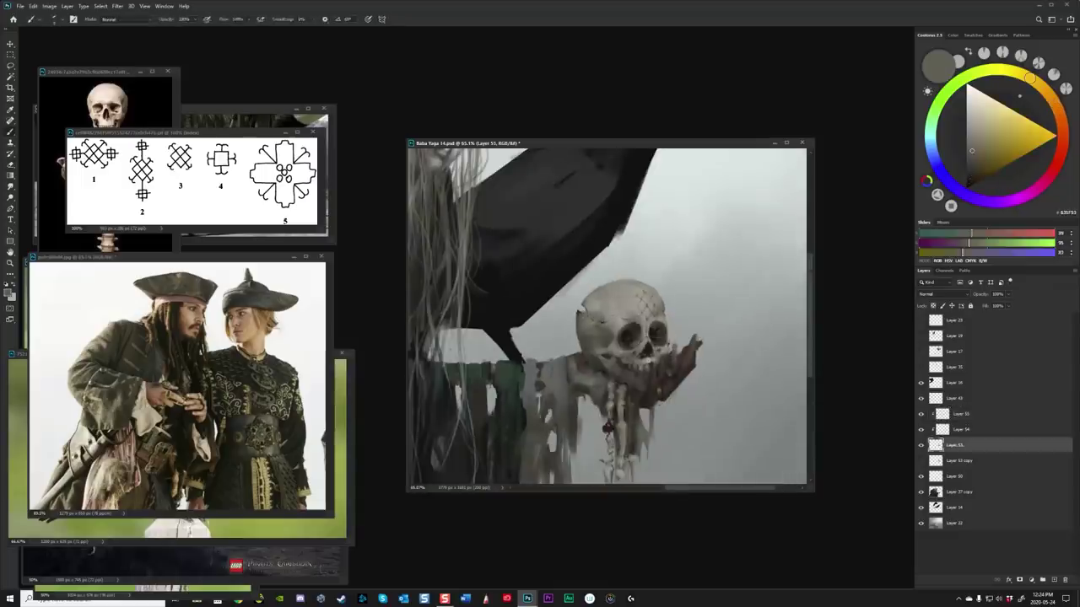
{"action": "scroll", "coordinate": [575, 310], "scroll_direction": "down", "scroll_amount": 1}
{"action": "scroll", "coordinate": [574, 311], "scroll_direction": "up", "scroll_amount": 2}
{"action": "left_click", "coordinate": [602, 337], "text": "alt"}
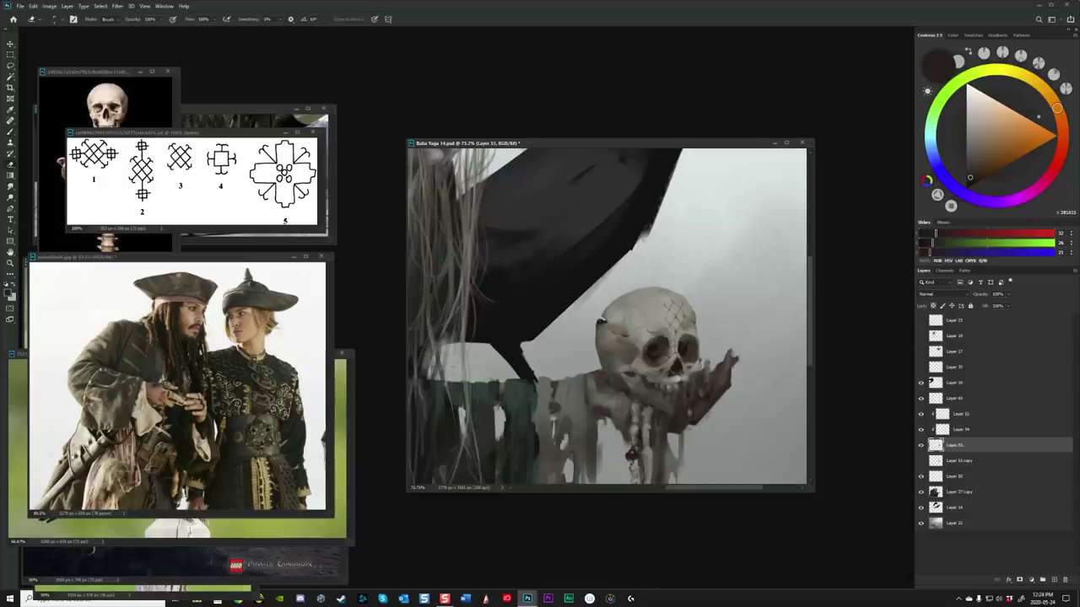
{"action": "scroll", "coordinate": [606, 320], "scroll_direction": "down", "scroll_amount": 2}
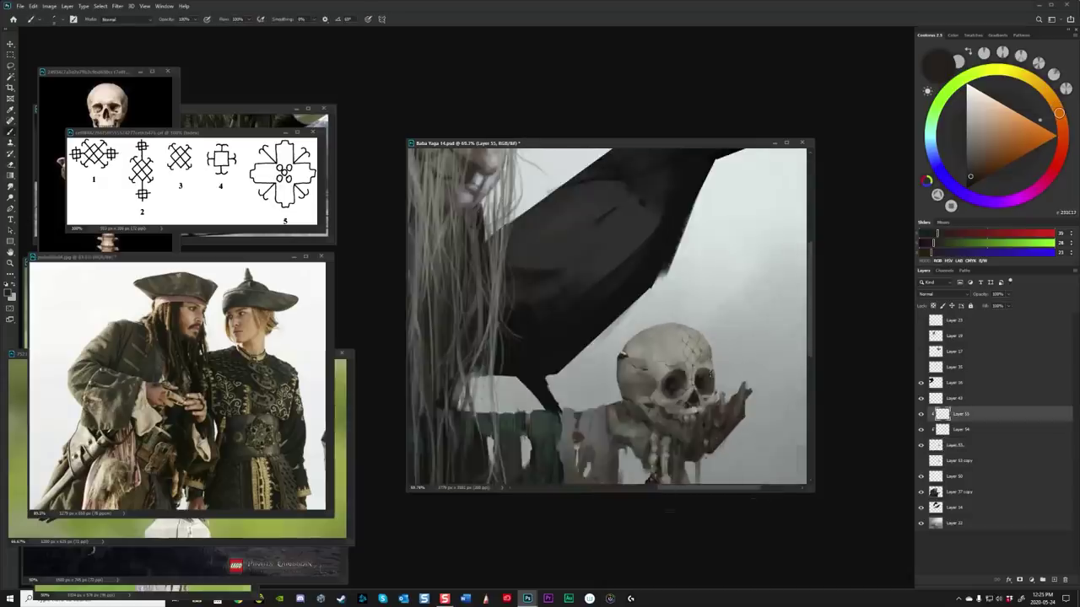
Step: Refine the crack's edge with pale grey sampled from the skull and merge the clipped layers into the skull layer
{"action": "scroll", "coordinate": [606, 321], "scroll_direction": "up", "scroll_amount": 2}
{"action": "left_click", "coordinate": [606, 321], "text": "alt"}
{"action": "scroll", "coordinate": [607, 320], "scroll_direction": "down", "scroll_amount": 2}
{"action": "key", "text": "ctrl+e"}
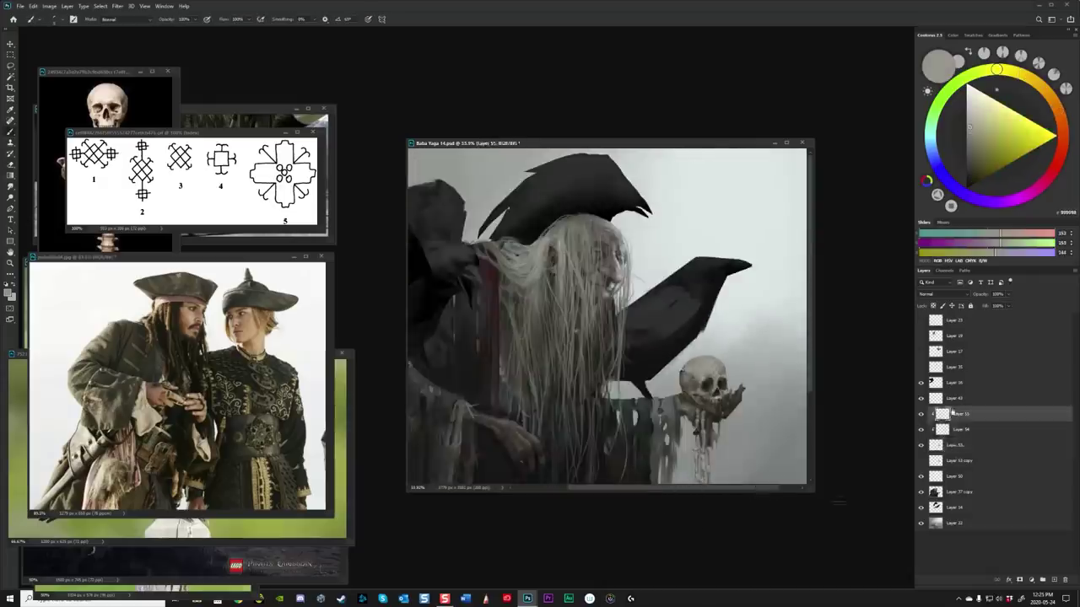
Step: Paint a dark reddish-brown strip hanging down over the back of the skull on a new layer, trimming it with the eraser
{"action": "scroll", "coordinate": [607, 319], "scroll_direction": "down", "scroll_amount": 2}
{"action": "left_click", "coordinate": [506, 337], "text": "alt"}
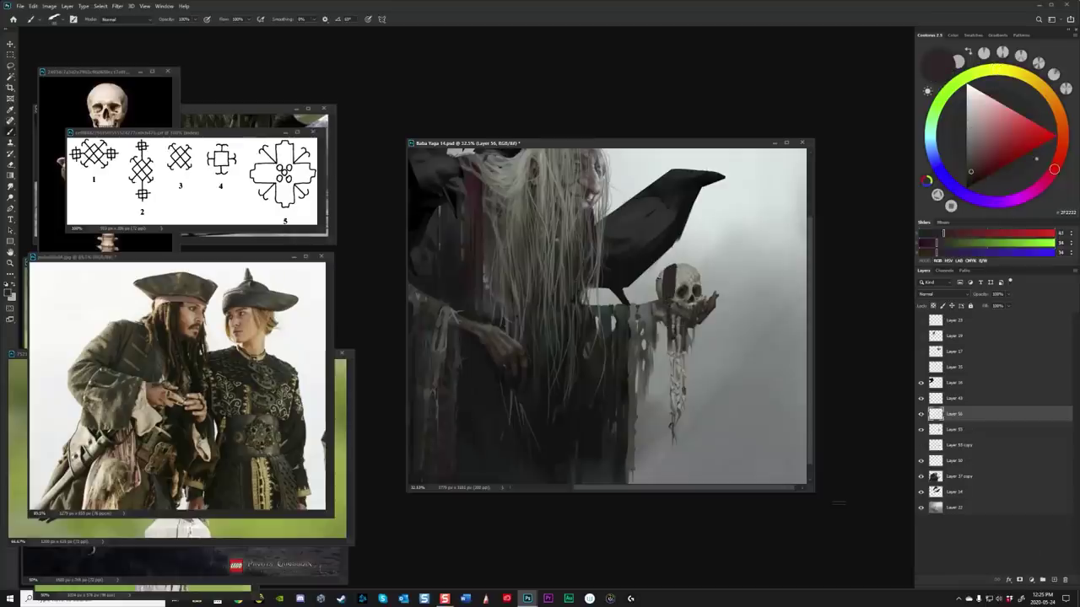
{"action": "left_click_drag", "start_coordinate": [677, 275], "coordinate": [676, 359]}
{"action": "key", "text": "e"}
{"action": "key", "text": "ctrl+z"}
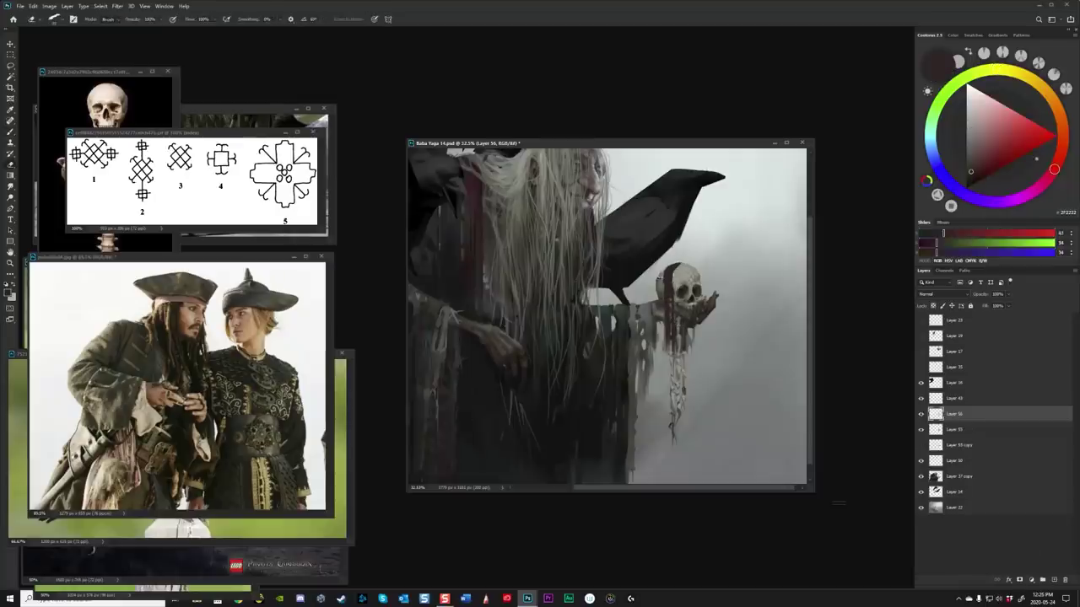
{"action": "key", "text": "b"}
{"action": "left_click_drag", "start_coordinate": [675, 267], "coordinate": [670, 371]}
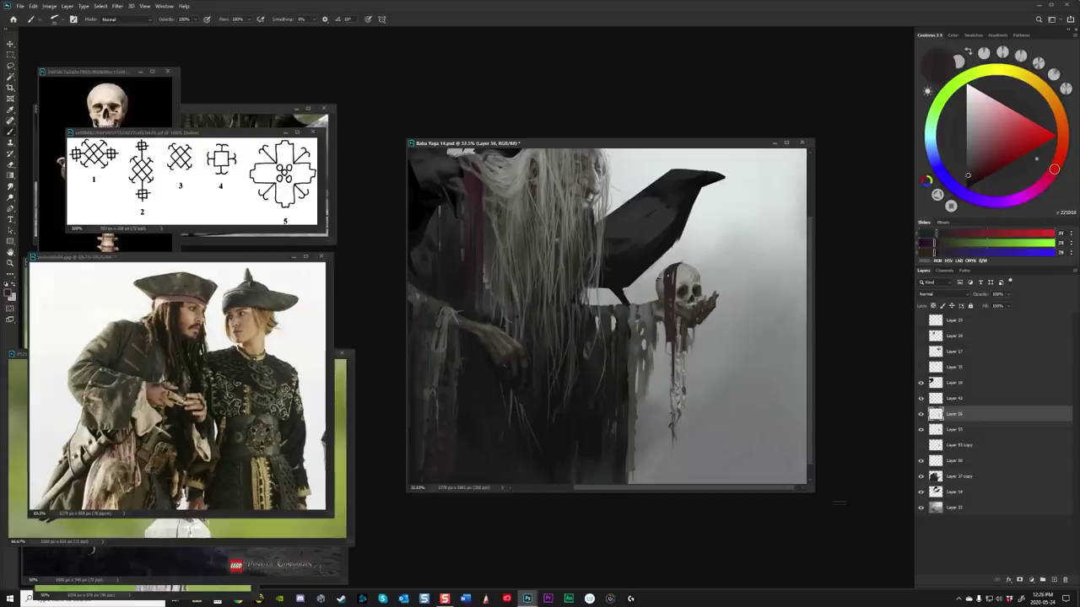
Step: Extend the dark brown covering over the skull's crown and fray it into ragged strands with the brush and eraser
{"action": "scroll", "coordinate": [675, 287], "scroll_direction": "up", "scroll_amount": 2}
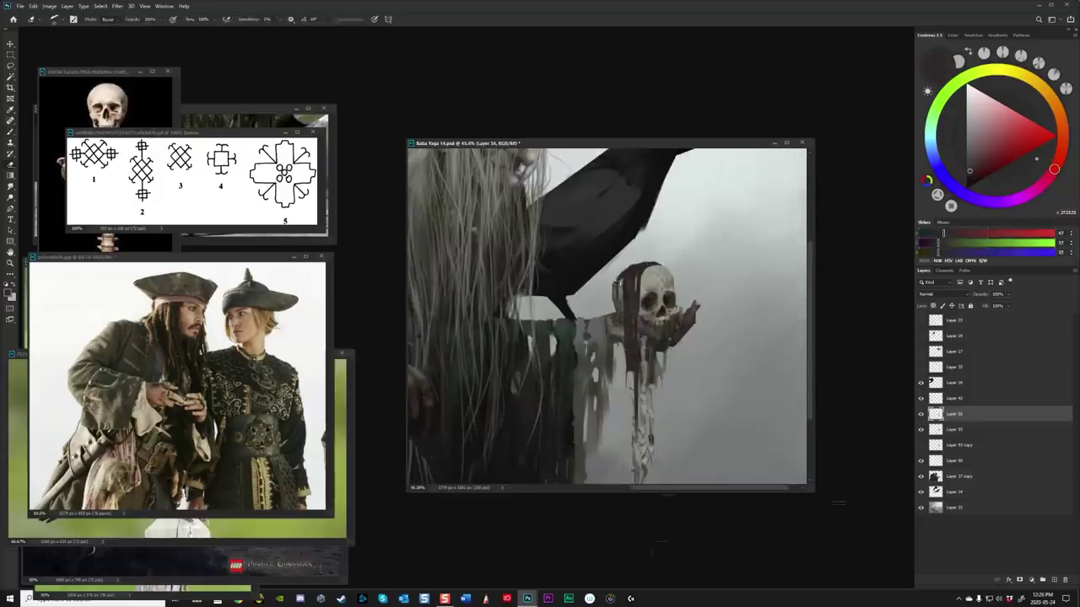
{"action": "scroll", "coordinate": [675, 287], "scroll_direction": "up", "scroll_amount": 1}
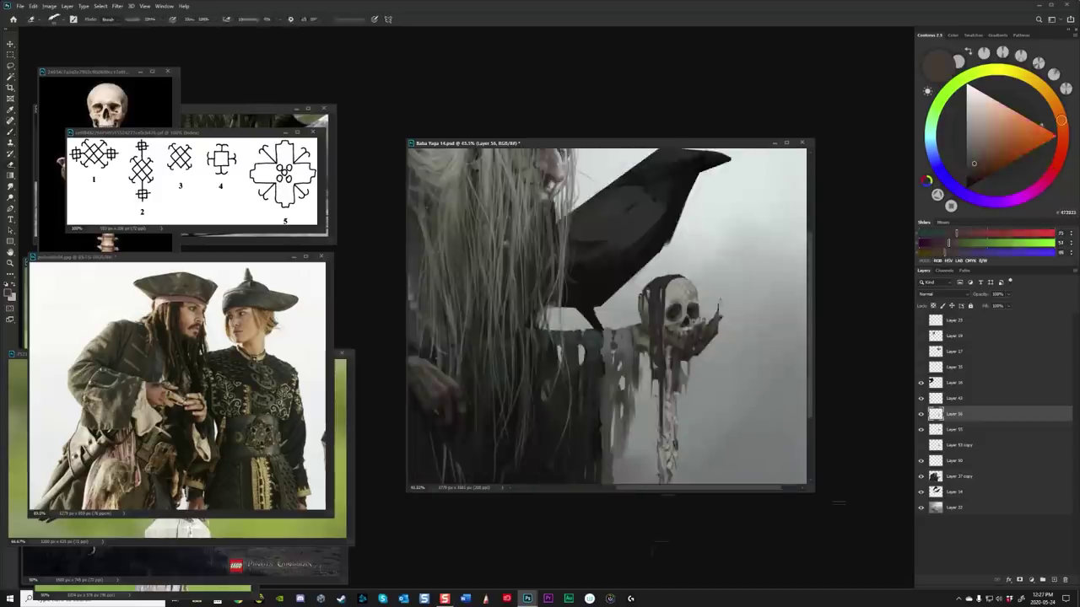
{"action": "scroll", "coordinate": [699, 313], "scroll_direction": "down", "scroll_amount": 1}
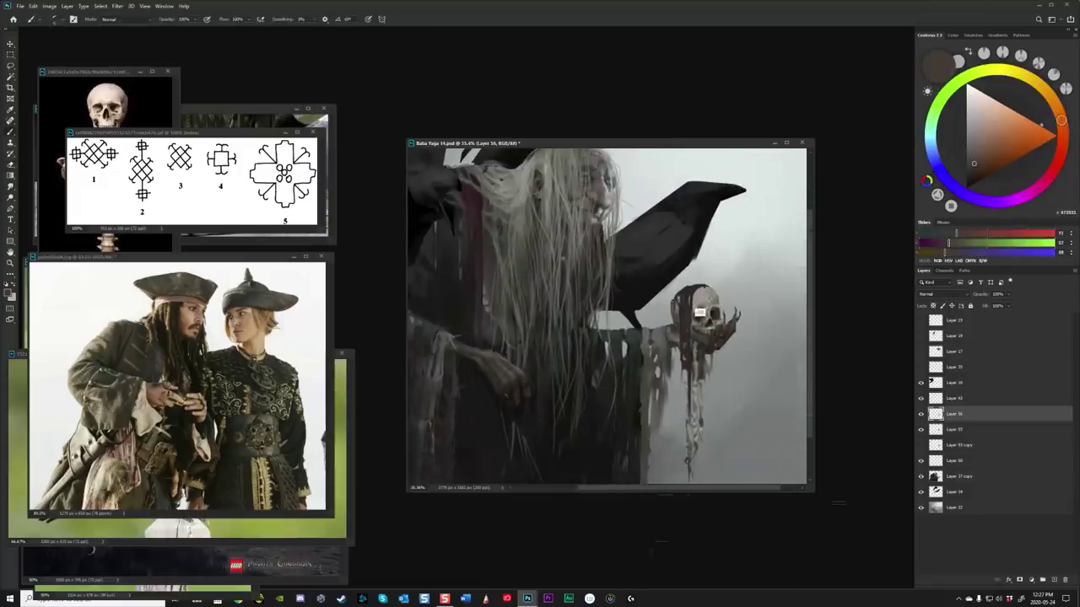
{"action": "left_click", "coordinate": [700, 312], "text": "alt"}
{"action": "scroll", "coordinate": [699, 313], "scroll_direction": "right", "scroll_amount": 1}
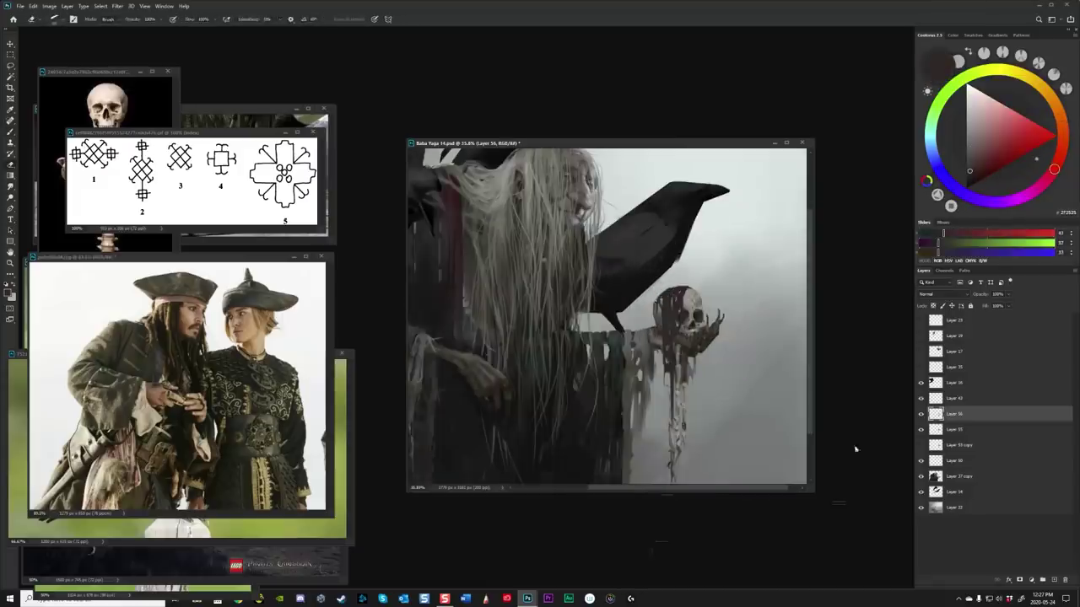
Step: Lighten the ragged covering on the skull with muted grey strokes on a new clipped layer
{"action": "key", "text": "ctrl+shift+alt+n"}
{"action": "left_click", "coordinate": [679, 295], "text": "alt"}
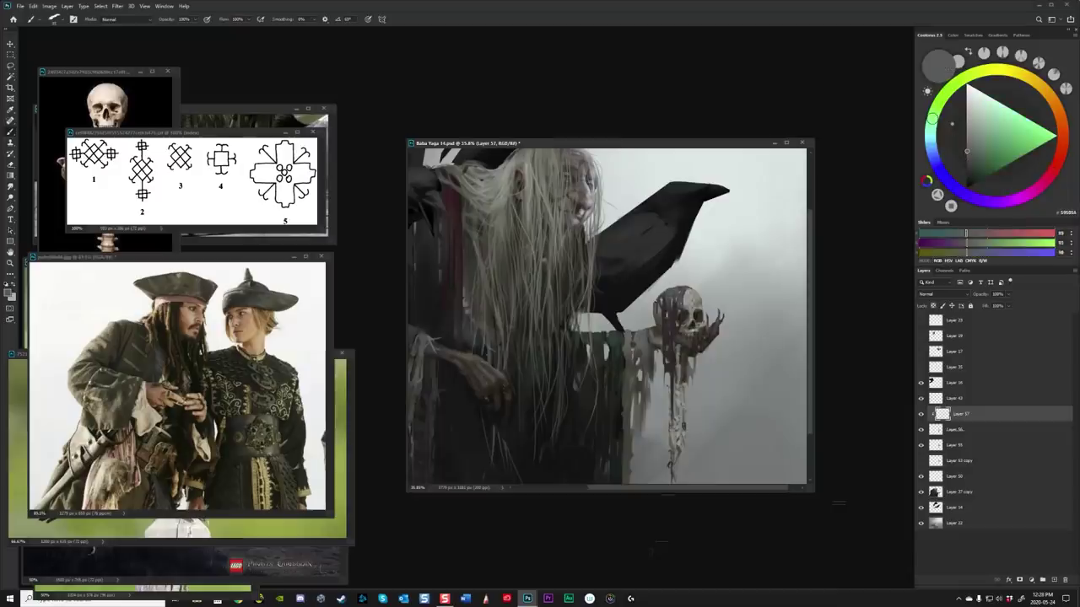
{"action": "scroll", "coordinate": [679, 295], "scroll_direction": "up", "scroll_amount": 1}
Step: Paint a near-black diagonal band across the skull's covering on a new layer and tint it with greys on another clipped layer
{"action": "key", "text": "ctrl+shift+alt+n"}
{"action": "left_click", "coordinate": [679, 295], "text": "alt"}
{"action": "left_click_drag", "start_coordinate": [658, 302], "coordinate": [687, 293]}
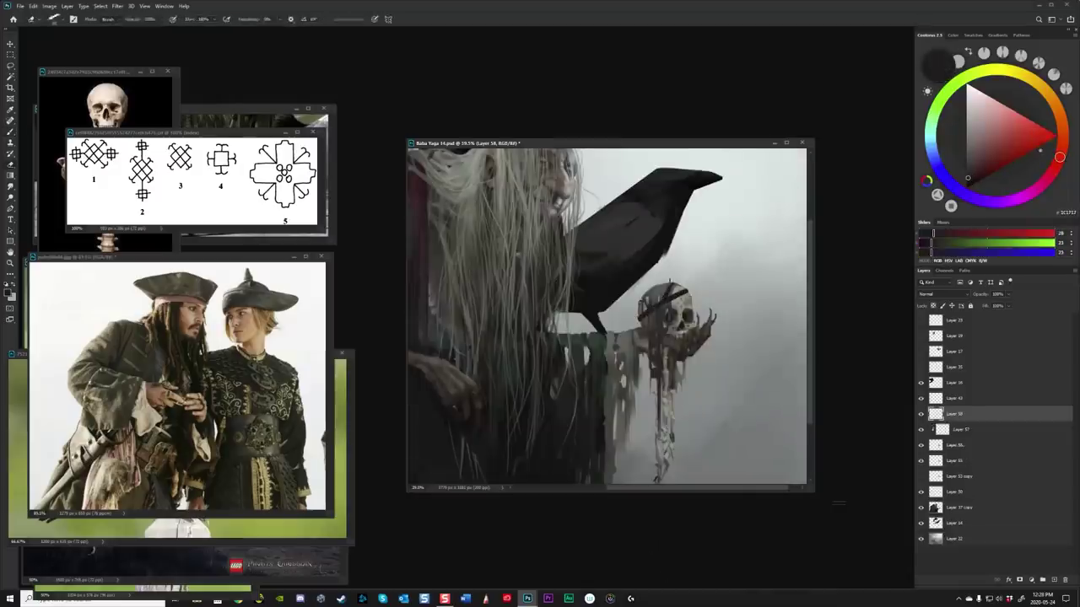
{"action": "scroll", "coordinate": [552, 262], "scroll_direction": "up", "scroll_amount": 1}
{"action": "left_click", "coordinate": [680, 305], "text": "alt"}
{"action": "left_click", "coordinate": [704, 317], "text": "alt"}
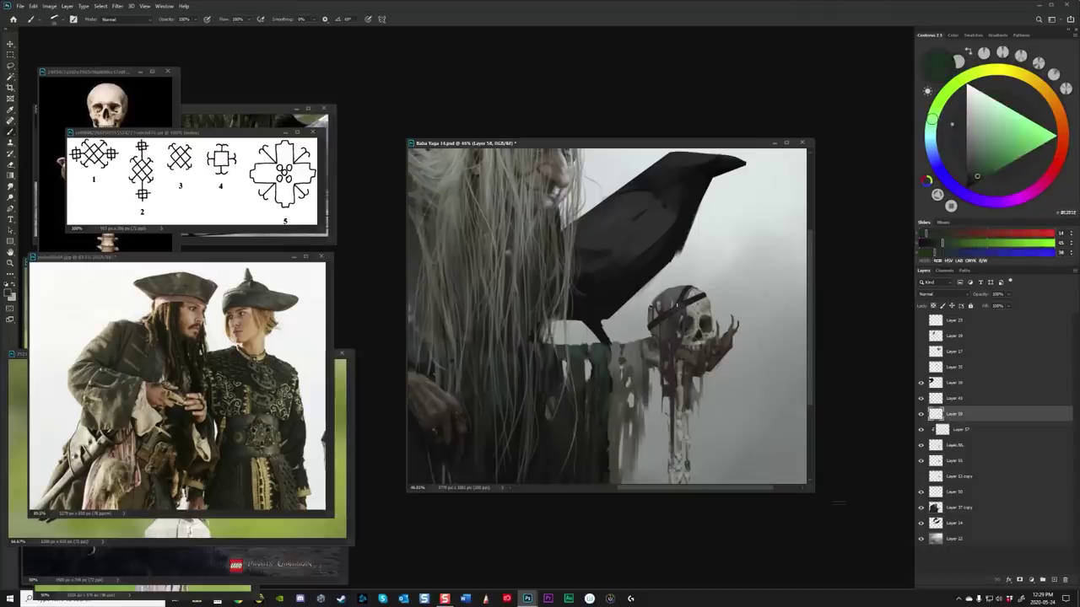
{"action": "key", "text": "ctrl+shift+alt+n"}
{"action": "left_click", "coordinate": [705, 317], "text": "alt"}
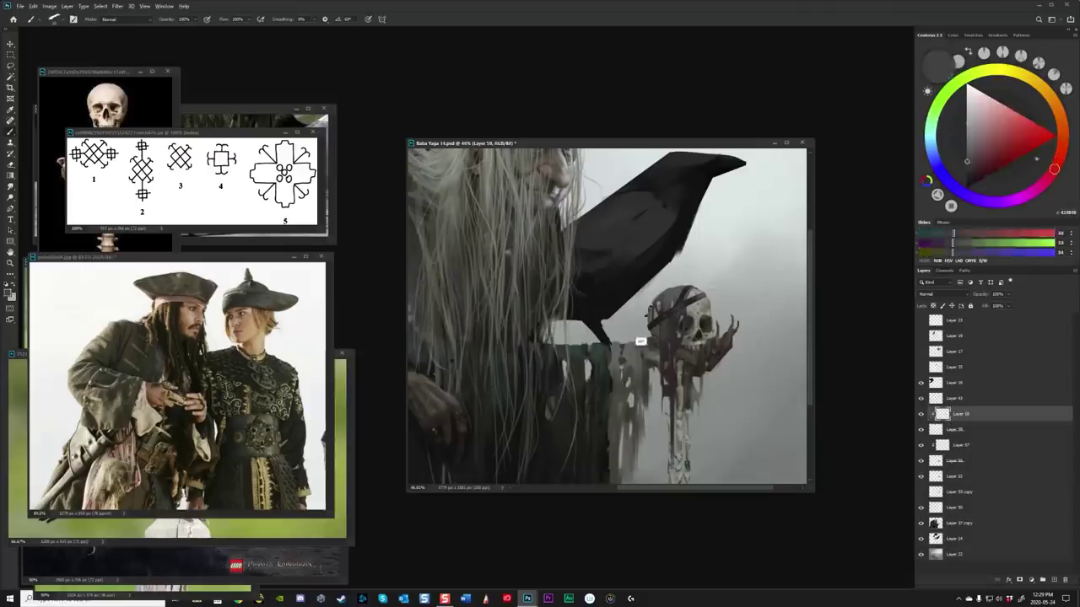
Step: Select the layers of the skull's covering and band together and merge them into one layer
{"action": "scroll", "coordinate": [606, 316], "scroll_direction": "down", "scroll_amount": 3}
{"action": "key", "text": "alt+bracketleft"}
{"action": "key", "text": "alt+bracketleft"}
{"action": "key", "text": "alt+bracketleft"}
{"action": "key", "text": "shift+alt+bracketright"}
{"action": "key", "text": "shift+alt+bracketright"}
{"action": "key", "text": "shift+alt+bracketright"}
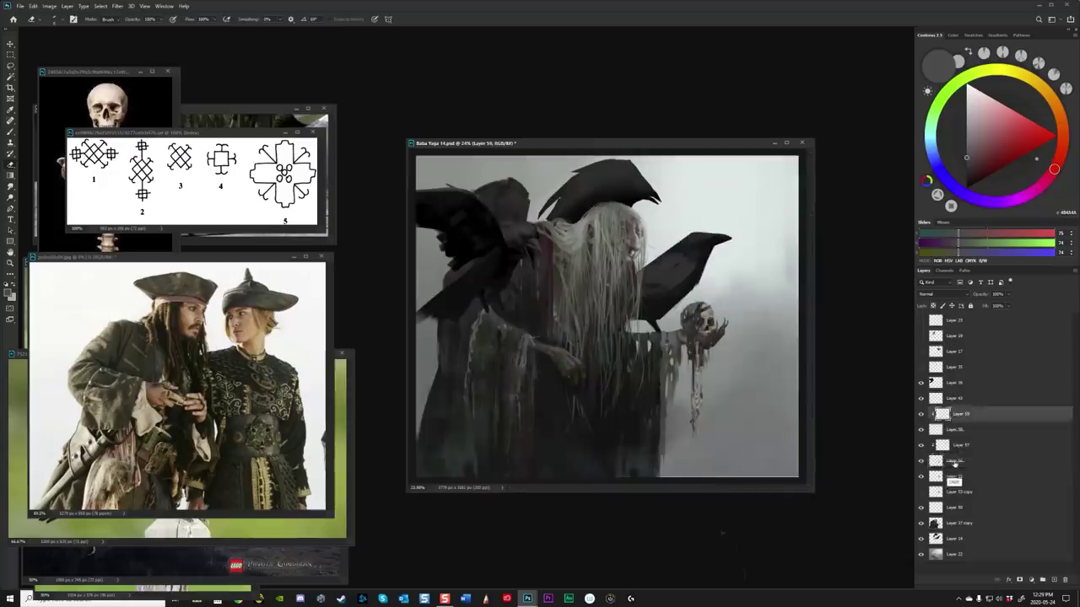
{"action": "key", "text": "ctrl+e"}
{"action": "scroll", "coordinate": [656, 340], "scroll_direction": "up", "scroll_amount": 3}
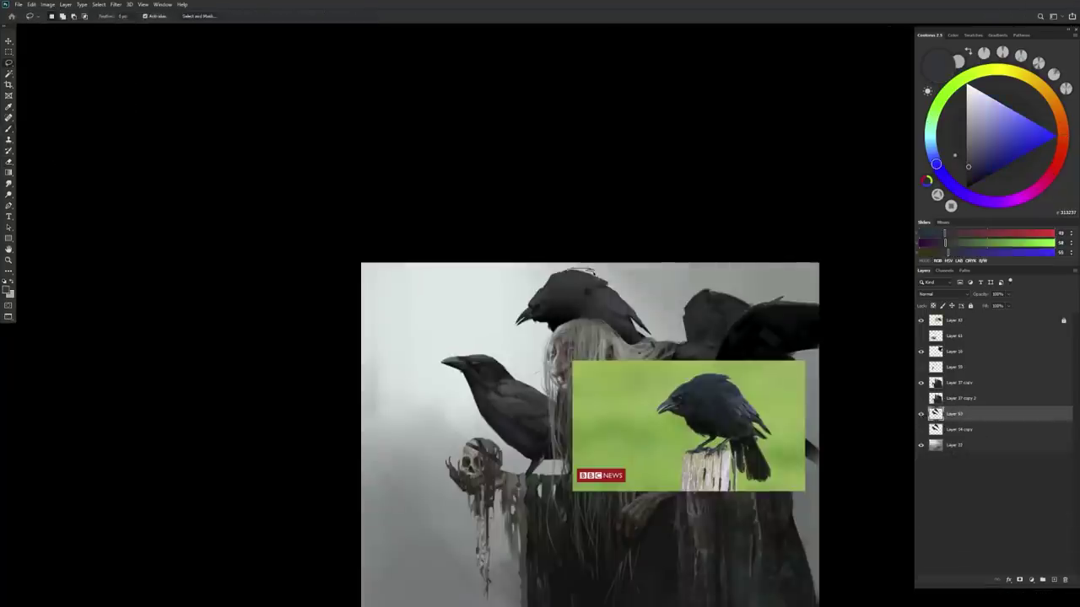
Step: Shape ruffled feather tips along the nape of the crow on her head using lasso selections and sampled dark tones
{"action": "mouse_move", "coordinate": [590, 272]}
{"action": "left_mouse_down"}
{"action": "mouse_move", "coordinate": [645, 293]}
{"action": "mouse_move", "coordinate": [606, 288]}
{"action": "mouse_move", "coordinate": [618, 300]}
{"action": "mouse_move", "coordinate": [628, 274]}
{"action": "mouse_move", "coordinate": [574, 275]}
{"action": "mouse_move", "coordinate": [623, 292]}
{"action": "mouse_move", "coordinate": [595, 319]}
{"action": "left_mouse_up"}
{"action": "left_click", "coordinate": [572, 274], "text": "alt"}
{"action": "key", "text": "b"}
{"action": "left_click", "coordinate": [591, 312], "text": "alt"}
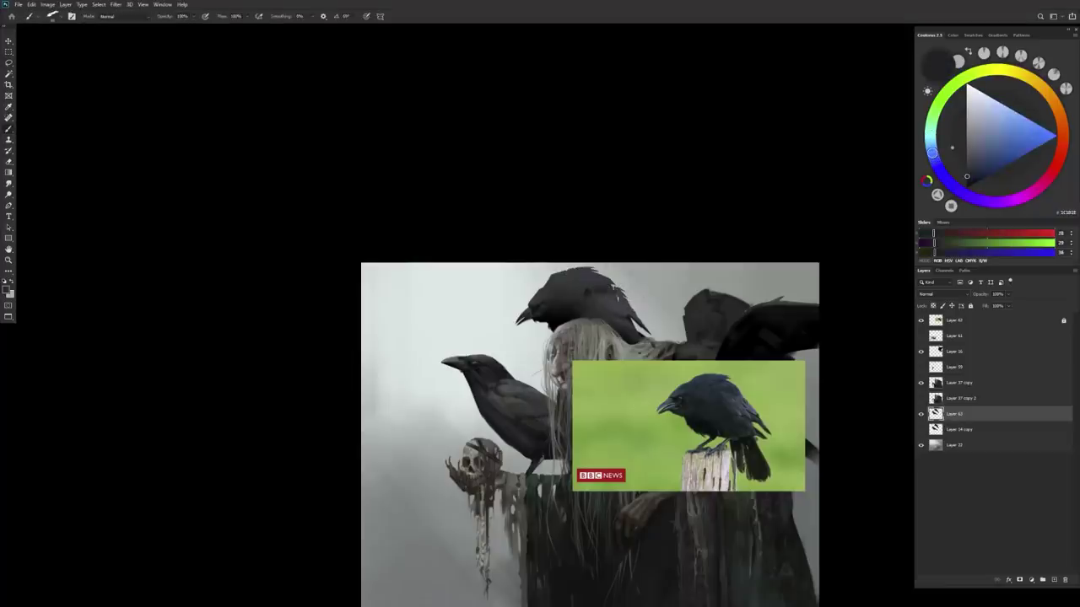
{"action": "key", "text": "l"}
{"action": "key", "text": "h"}
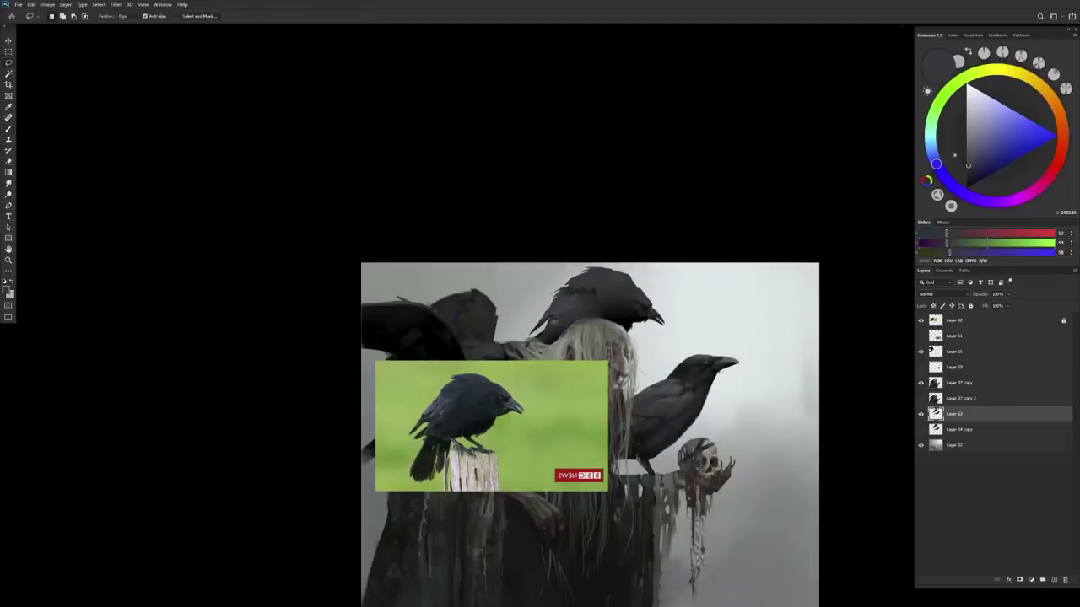
Step: Paint darker and lighter feather clumps on the top crow's neck and back, comparing with the crow photo in a mirrored view
{"action": "key", "text": "b"}
{"action": "left_click", "coordinate": [558, 325], "text": "alt"}
{"action": "key", "text": "Tab"}
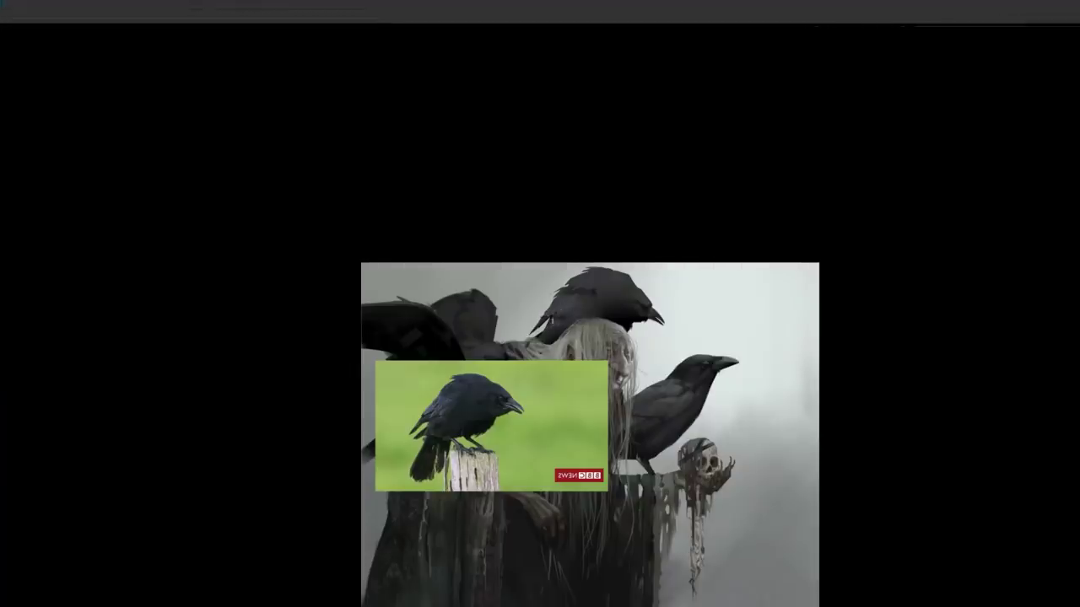
{"action": "key", "text": "Tab"}
{"action": "key", "text": "h"}
{"action": "left_click", "coordinate": [620, 314], "text": "alt"}
{"action": "key", "text": "l"}
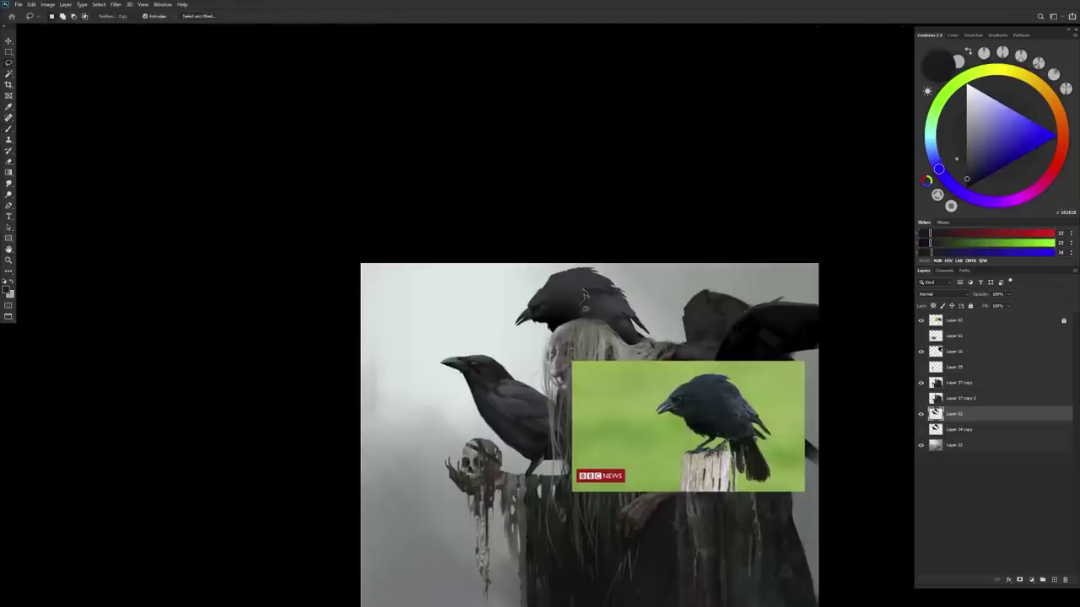
{"action": "key", "text": "h"}
{"action": "key", "text": "b"}
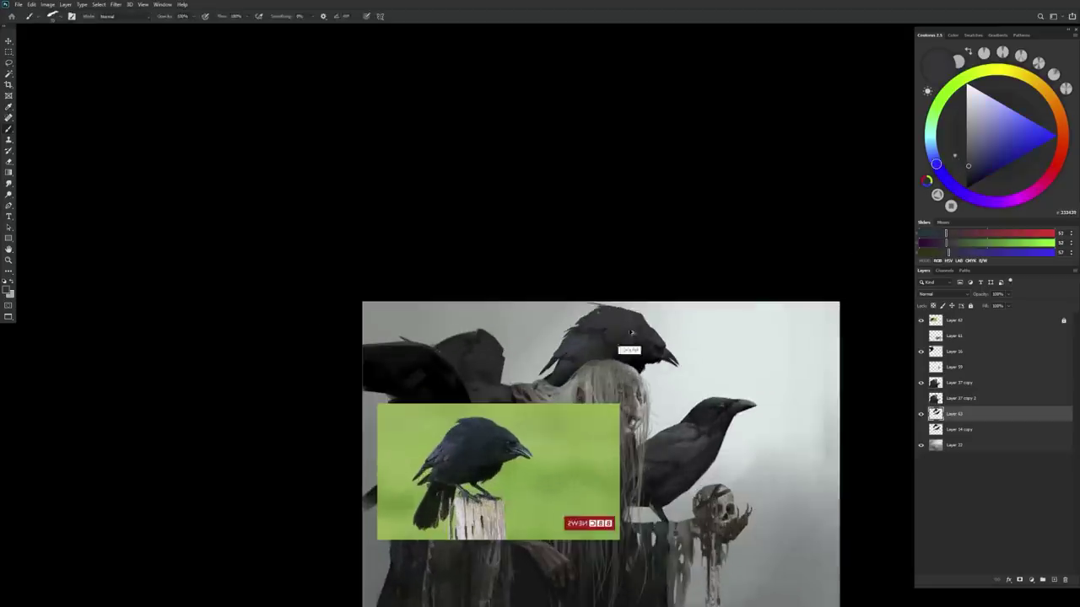
Step: Shade the top crow's head and back with a soft brush in sampled blue-greys on a new clipped layer
{"action": "left_click", "coordinate": [631, 349], "text": "alt"}
{"action": "key", "text": "ctrl+plus"}
{"action": "key", "text": "ctrl+shift+alt+n"}
{"action": "left_click", "coordinate": [622, 321], "text": "alt"}
{"action": "key", "text": "ctrl+minus"}
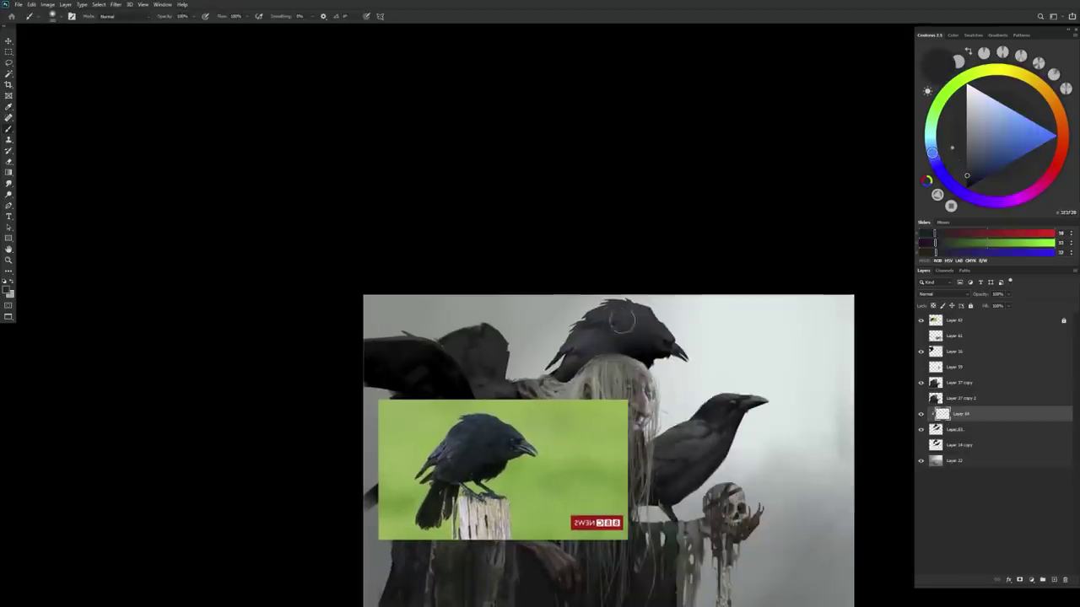
{"action": "left_click", "coordinate": [630, 335], "text": "alt"}
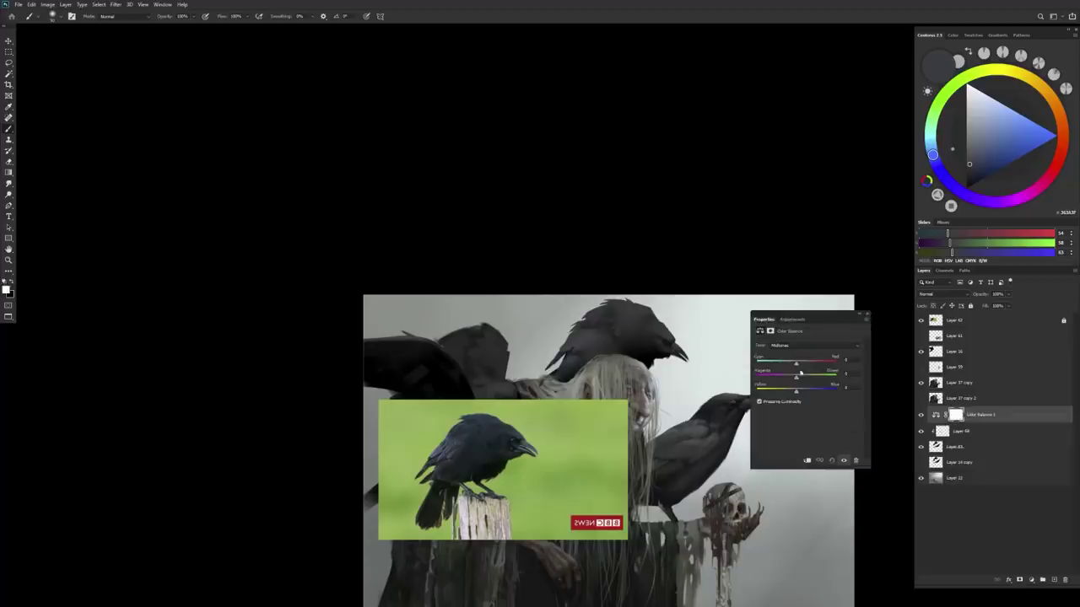
{"action": "key", "text": "ctrl+b"}
{"action": "key", "text": "d"}
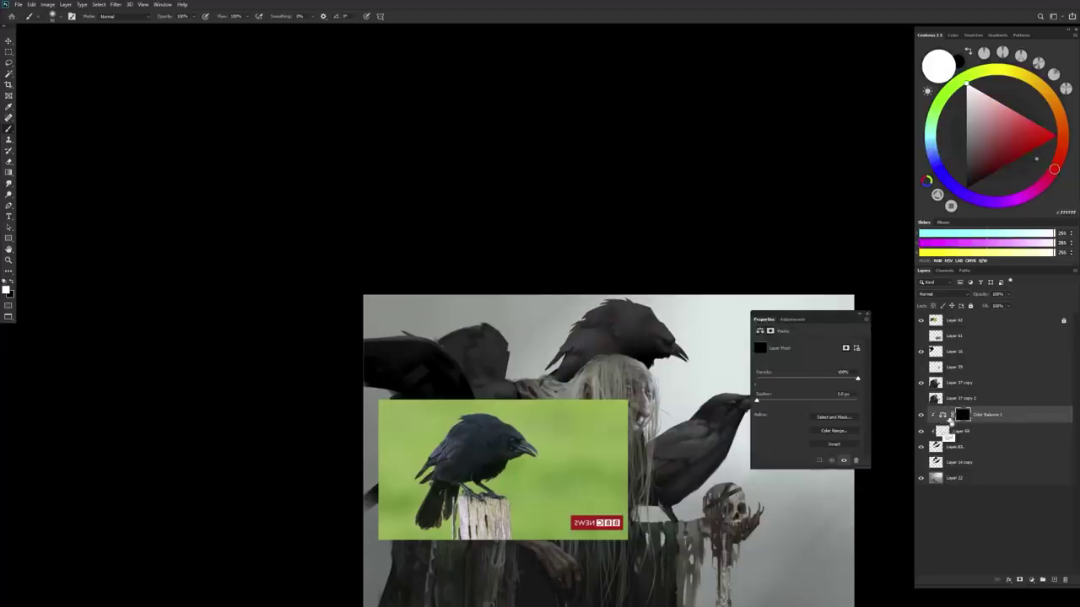
{"action": "key", "text": "ctrl+z"}
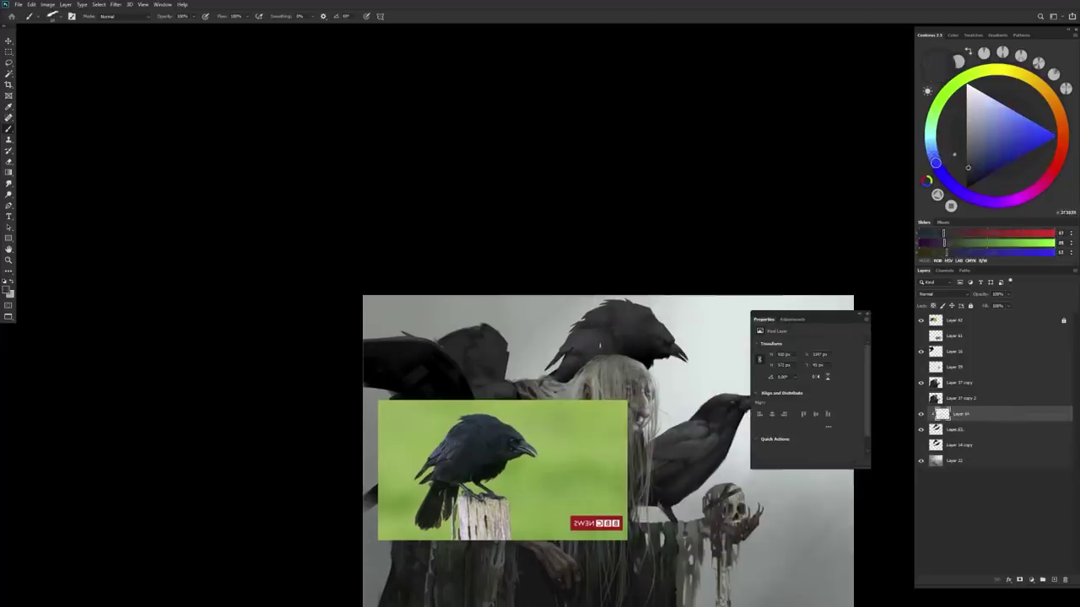
Step: Refine the top crow's feathers and beak with sampled near-black and blue-grey tones on the clipped layer, checking both canvas orientations
{"action": "left_click", "coordinate": [589, 343], "text": "alt"}
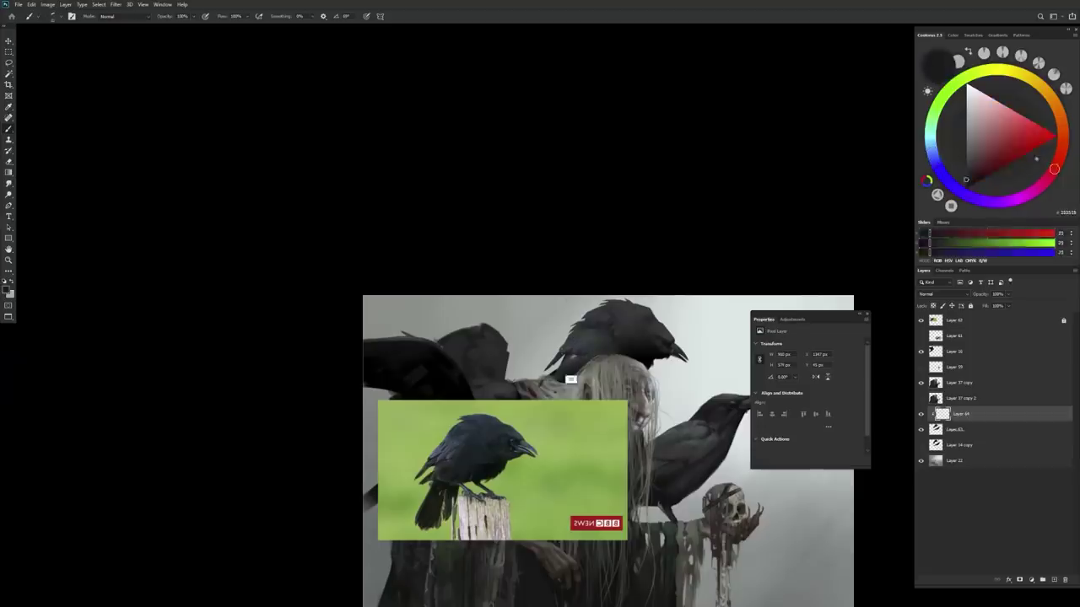
{"action": "left_click", "coordinate": [641, 329], "text": "alt"}
{"action": "left_click", "coordinate": [641, 330], "text": "alt"}
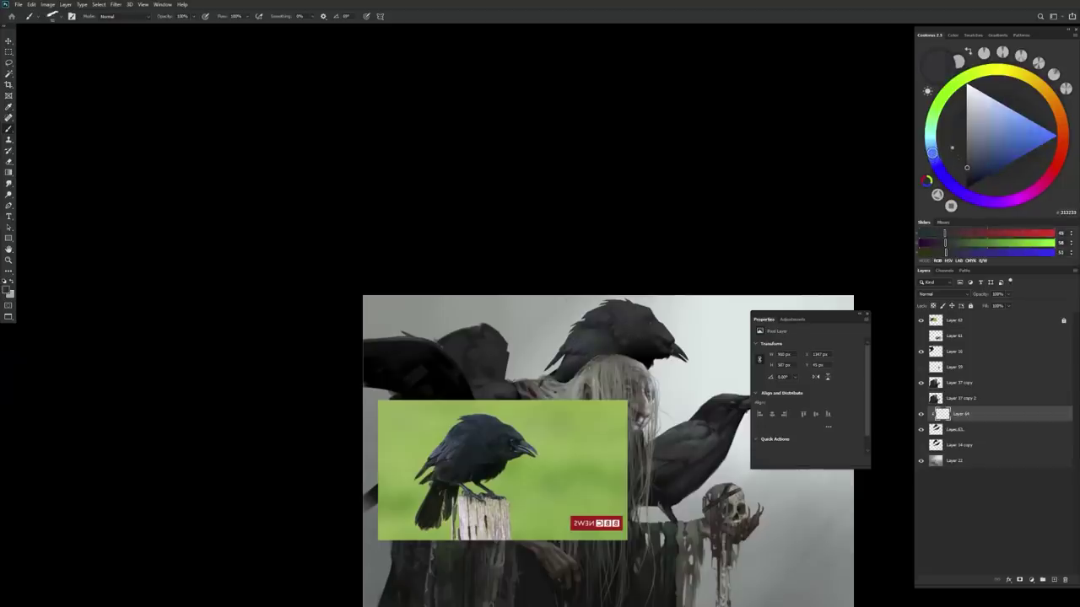
{"action": "key", "text": "h"}
{"action": "left_click", "coordinate": [368, 238], "text": "alt"}
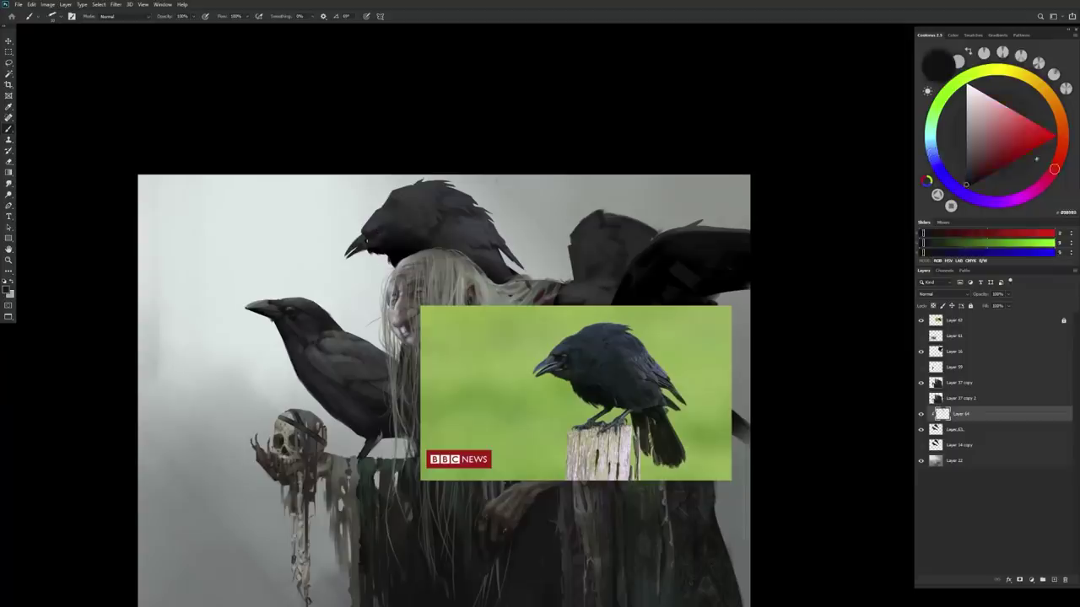
{"action": "key", "text": "h"}
{"action": "scroll", "coordinate": [472, 354], "scroll_direction": "up", "scroll_amount": 5}
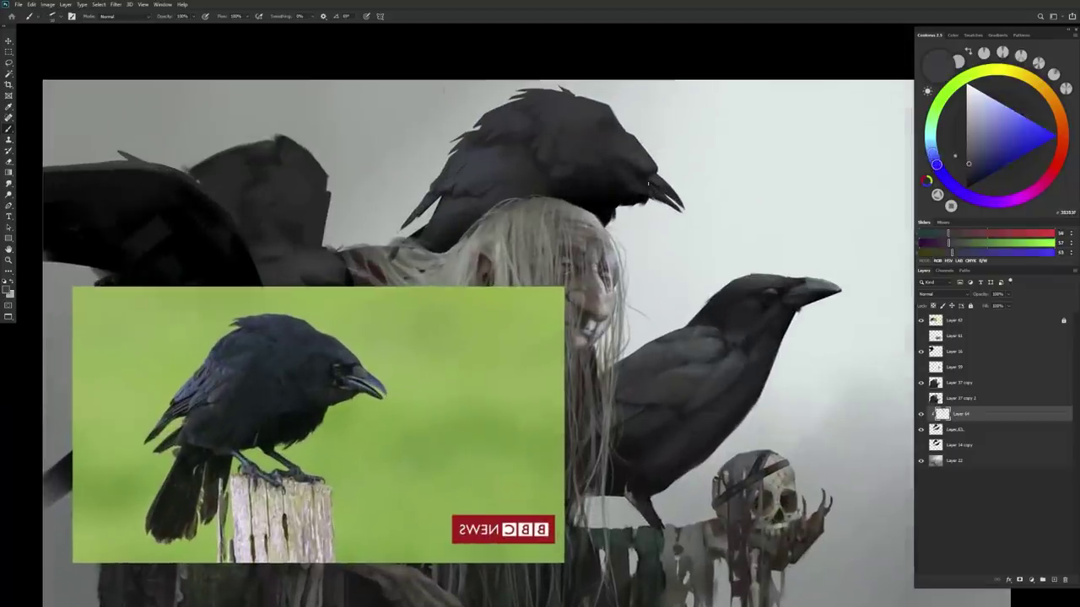
Step: Clean up the top crow's beak and throat with sampled background and dark tones, merging the clipped shading into the crow layer
{"action": "left_click", "coordinate": [628, 171], "text": "alt"}
{"action": "scroll", "coordinate": [628, 170], "scroll_direction": "down", "scroll_amount": 3}
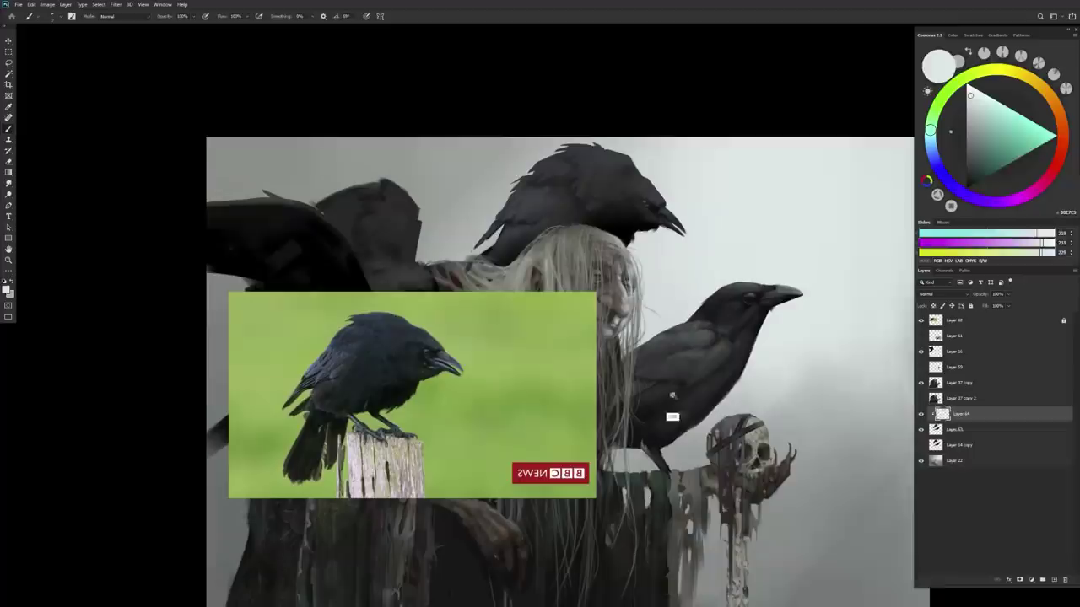
{"action": "left_click", "coordinate": [660, 221], "text": "alt"}
{"action": "left_click", "coordinate": [655, 221], "text": "alt"}
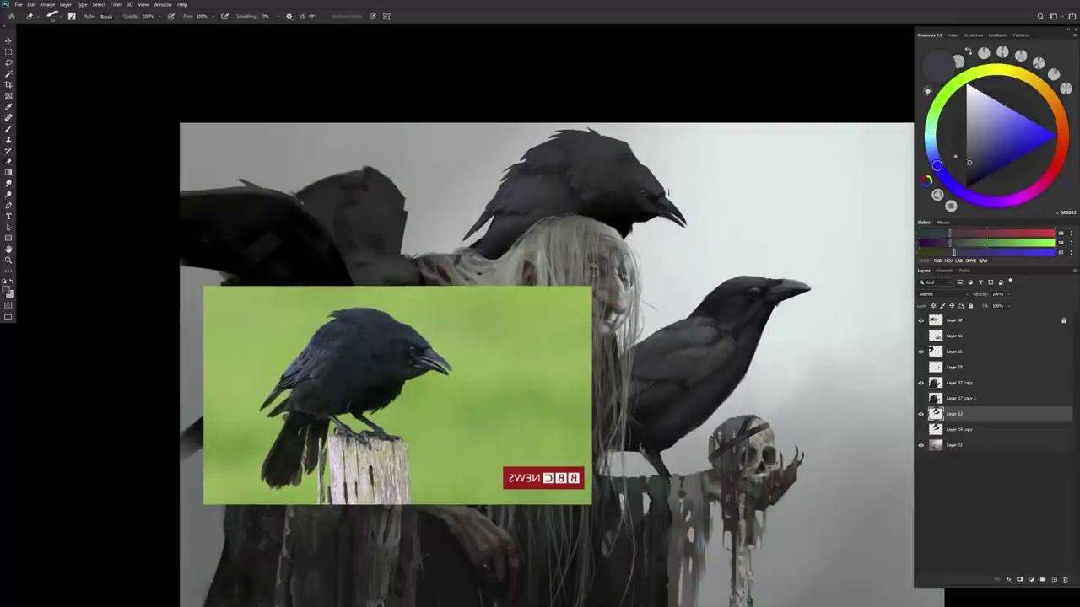
{"action": "left_click", "coordinate": [662, 188], "text": "alt"}
{"action": "left_click", "coordinate": [651, 208], "text": "alt"}
{"action": "left_click", "coordinate": [641, 209], "text": "alt"}
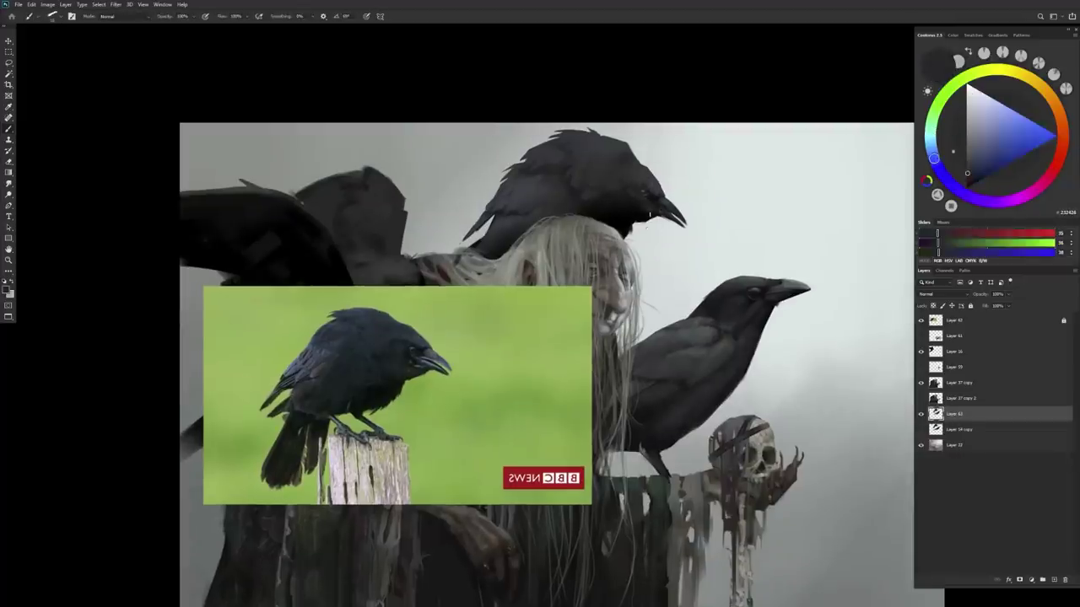
{"action": "left_click", "coordinate": [637, 210], "text": "alt"}
Step: Touch up the top crow's head and upper back with sampled dark blue-greys, checking the painting in a mirrored view
{"action": "key", "text": "h"}
{"action": "left_click", "coordinate": [478, 180], "text": "alt"}
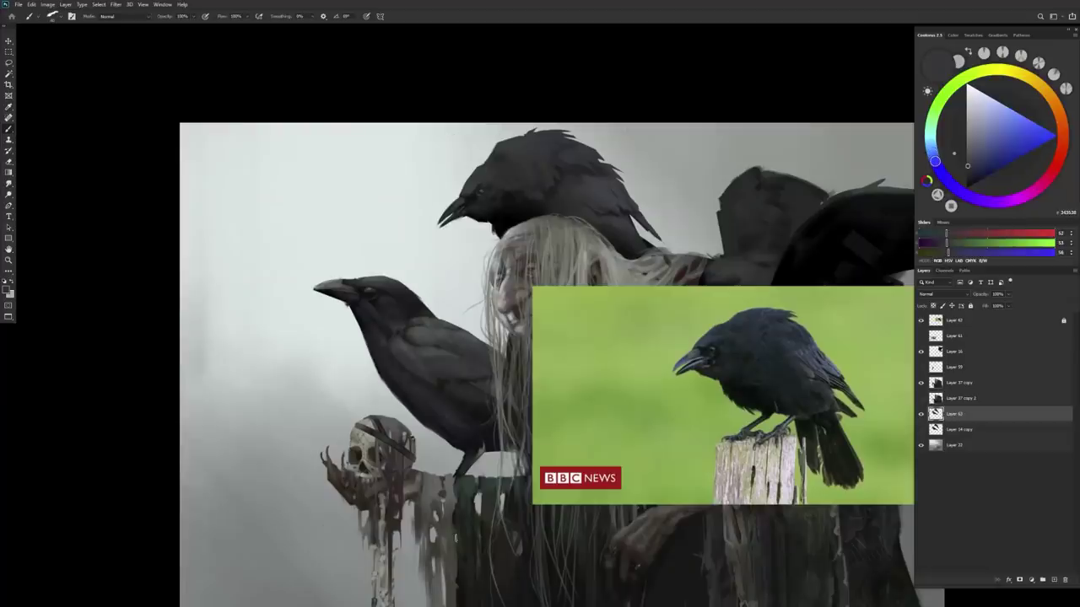
{"action": "key", "text": "h"}
{"action": "left_click", "coordinate": [638, 172], "text": "alt"}
{"action": "left_click", "coordinate": [638, 172], "text": "alt"}
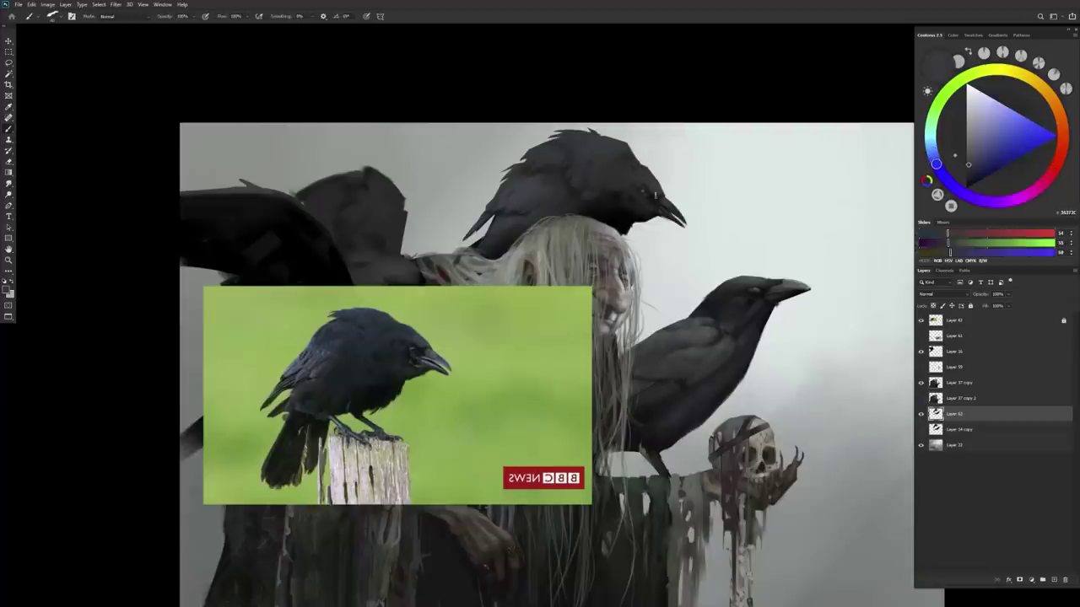
{"action": "left_click", "coordinate": [572, 177], "text": "alt"}
{"action": "left_click", "coordinate": [572, 177], "text": "alt"}
{"action": "left_click", "coordinate": [572, 177], "text": "alt"}
{"action": "left_click", "coordinate": [572, 177], "text": "alt"}
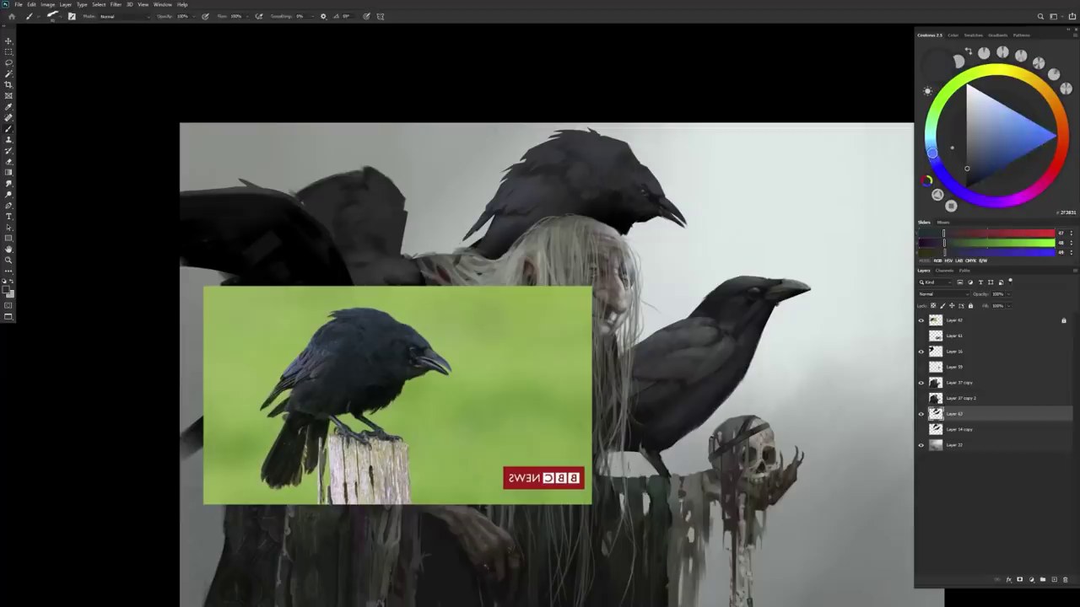
Step: Paint highlights on the top crow's beak in sampled grey and blue-grey tones on a new clipped layer
{"action": "key", "text": "l"}
{"action": "key", "text": "v"}
{"action": "key", "text": "ctrl+shift+alt+n"}
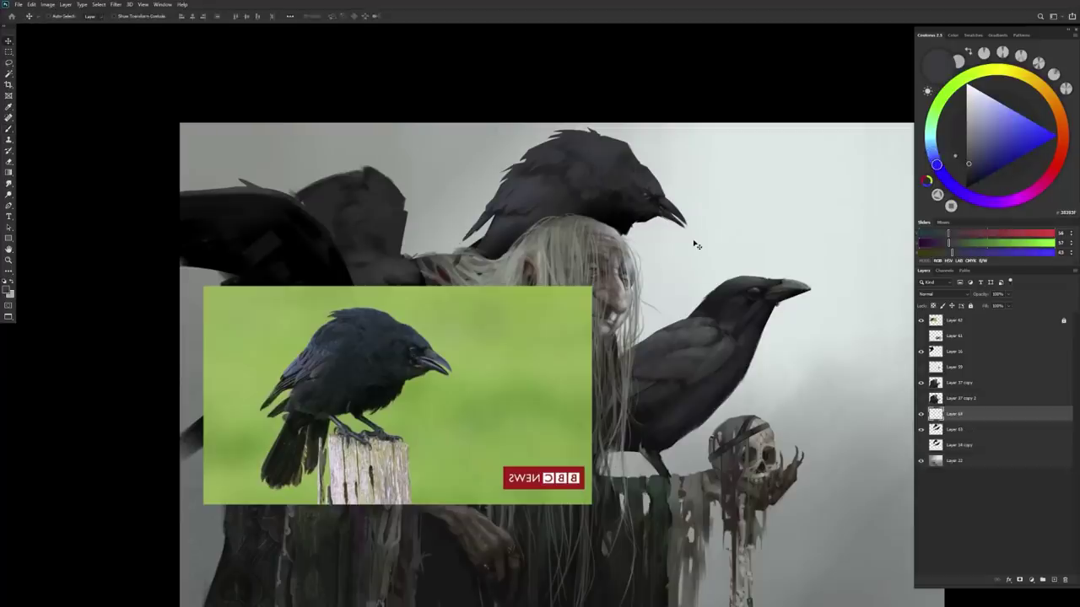
{"action": "key", "text": "b"}
{"action": "scroll", "coordinate": [675, 236], "scroll_direction": "down", "scroll_amount": 2}
{"action": "left_click", "coordinate": [651, 225], "text": "alt"}
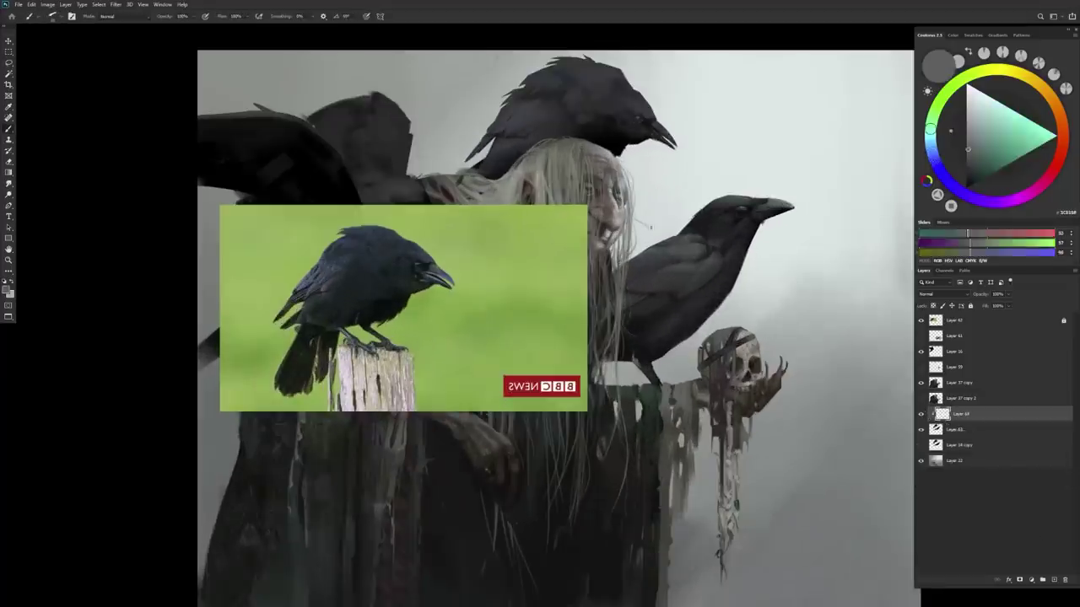
{"action": "left_click", "coordinate": [734, 221], "text": "alt"}
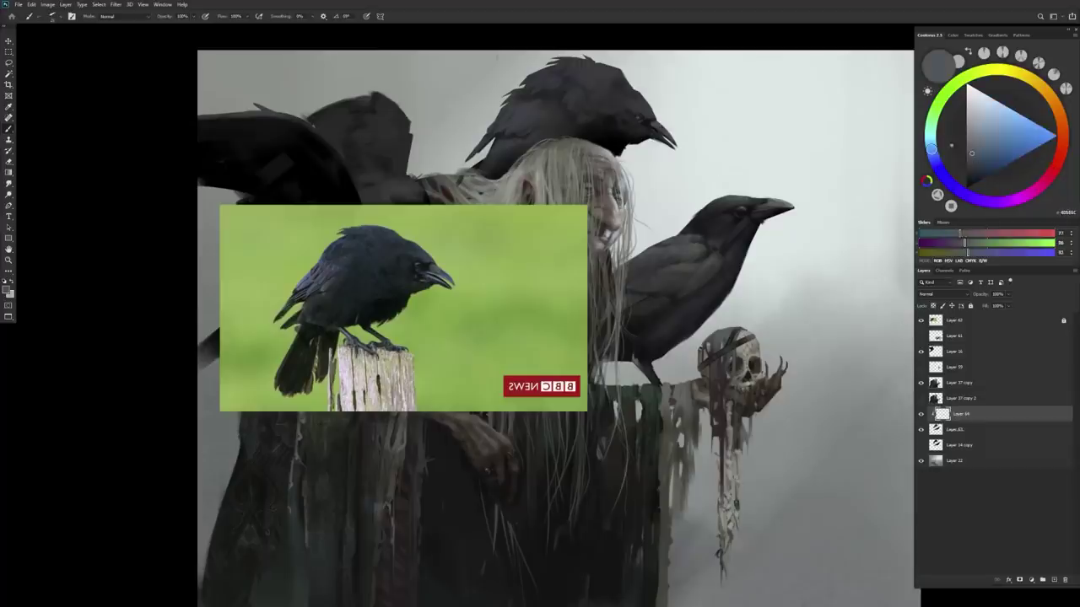
{"action": "mouse_move", "coordinate": [970, 153]}
{"action": "left_mouse_down"}
{"action": "mouse_move", "coordinate": [973, 144]}
{"action": "mouse_move", "coordinate": [971, 153]}
{"action": "left_mouse_up"}
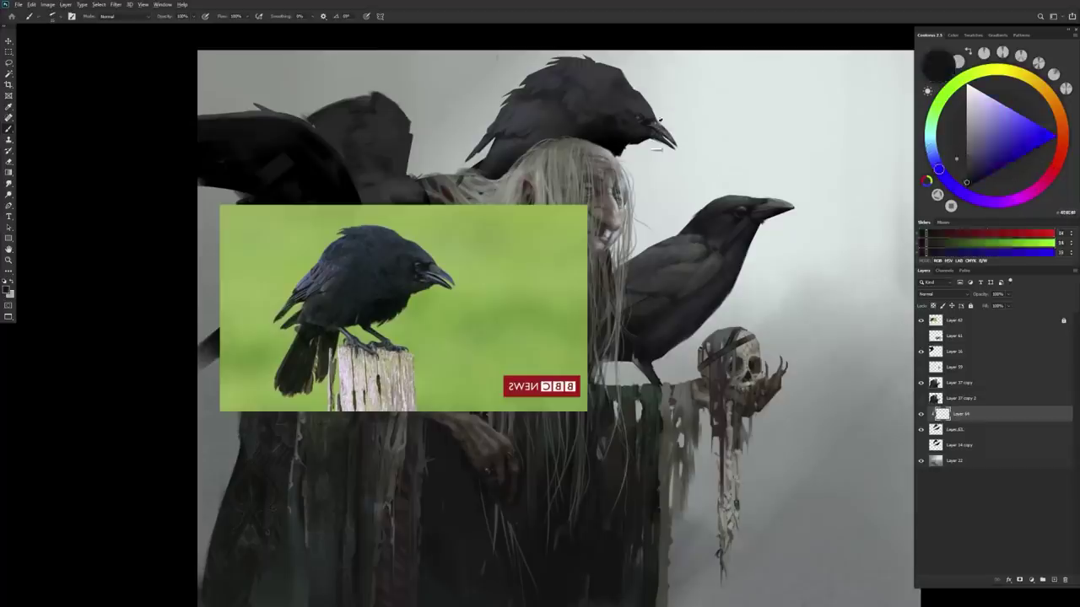
Step: Merge the beak highlights into the crow layer, refine the beak and head with brush and eraser, and add a new layer
{"action": "key", "text": "l"}
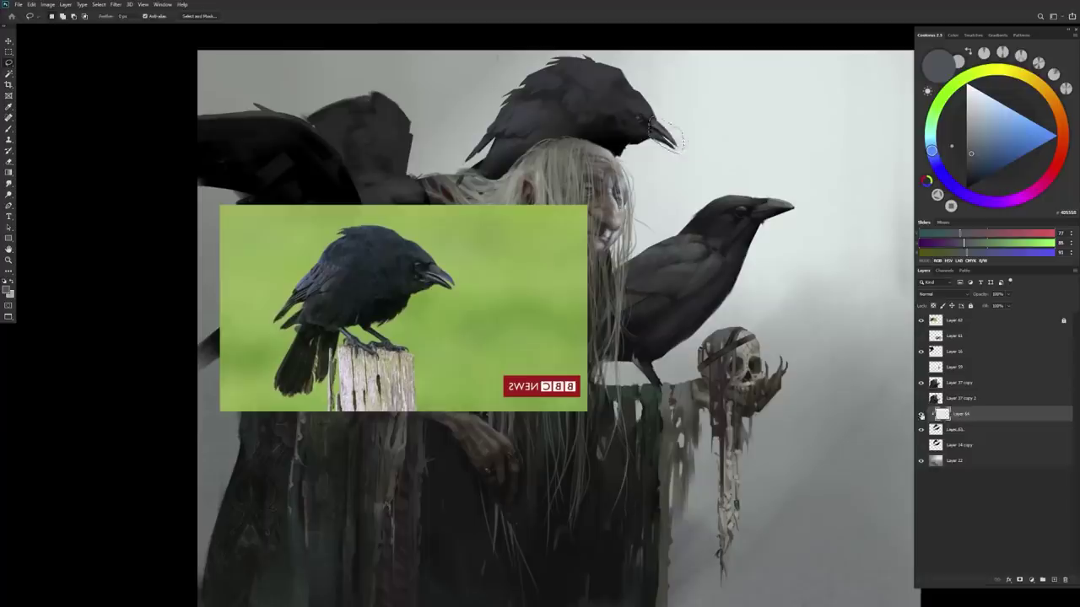
{"action": "key", "text": "ctrl+e"}
{"action": "key", "text": "b"}
{"action": "left_click", "coordinate": [645, 105], "text": "alt"}
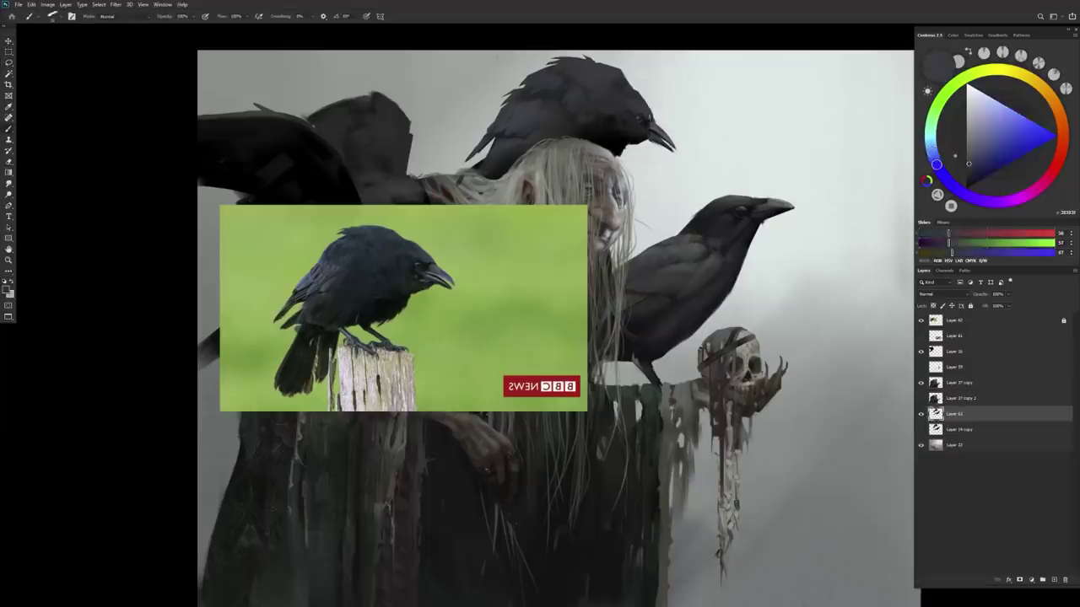
{"action": "key", "text": "e"}
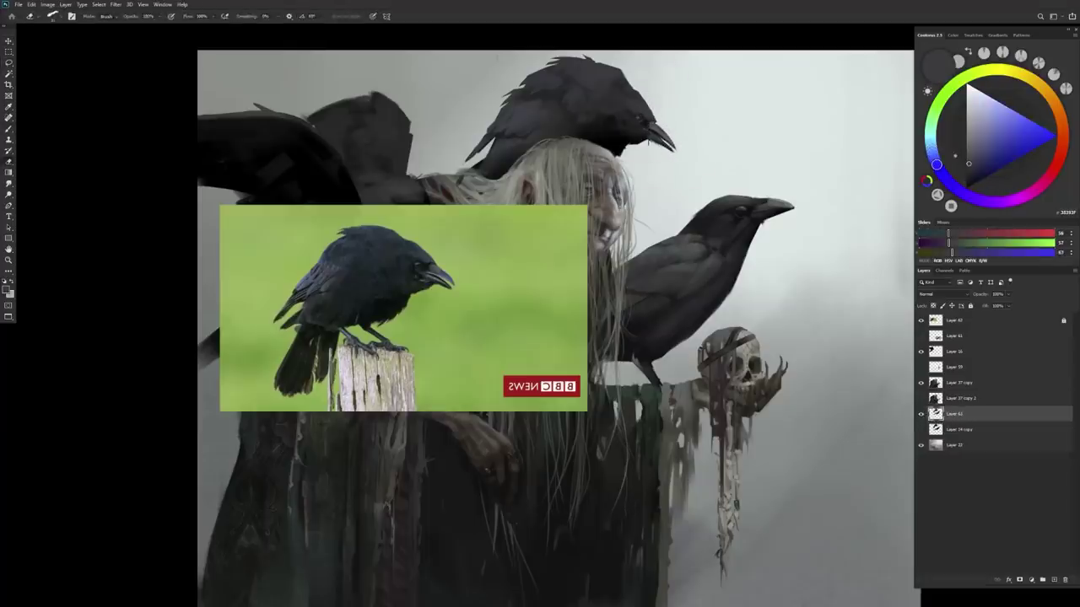
{"action": "key", "text": "l"}
{"action": "key", "text": "ctrl+shift+alt+n"}
{"action": "key", "text": "b"}
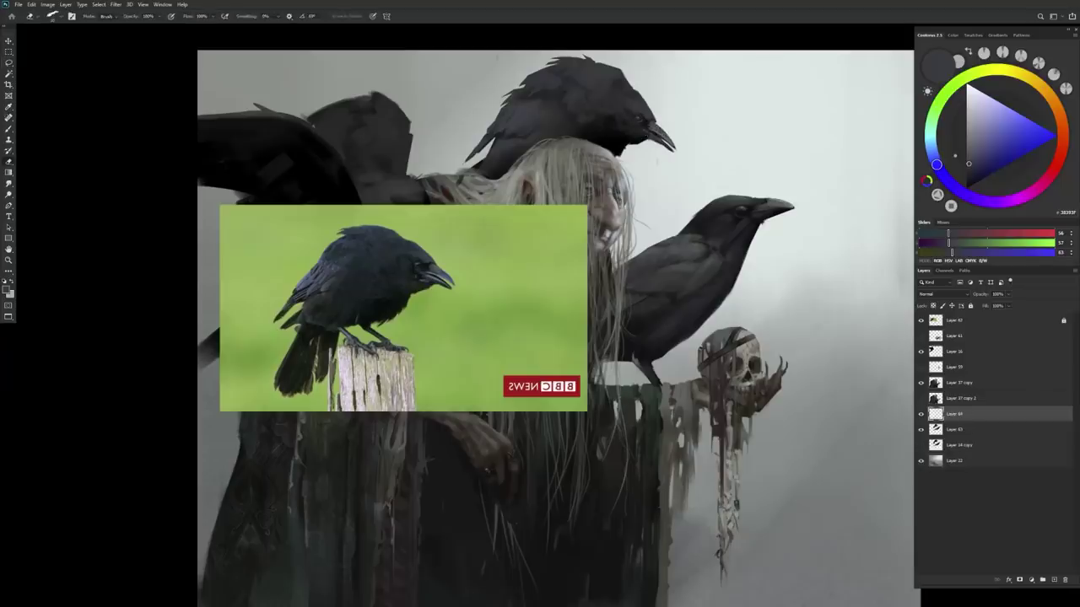
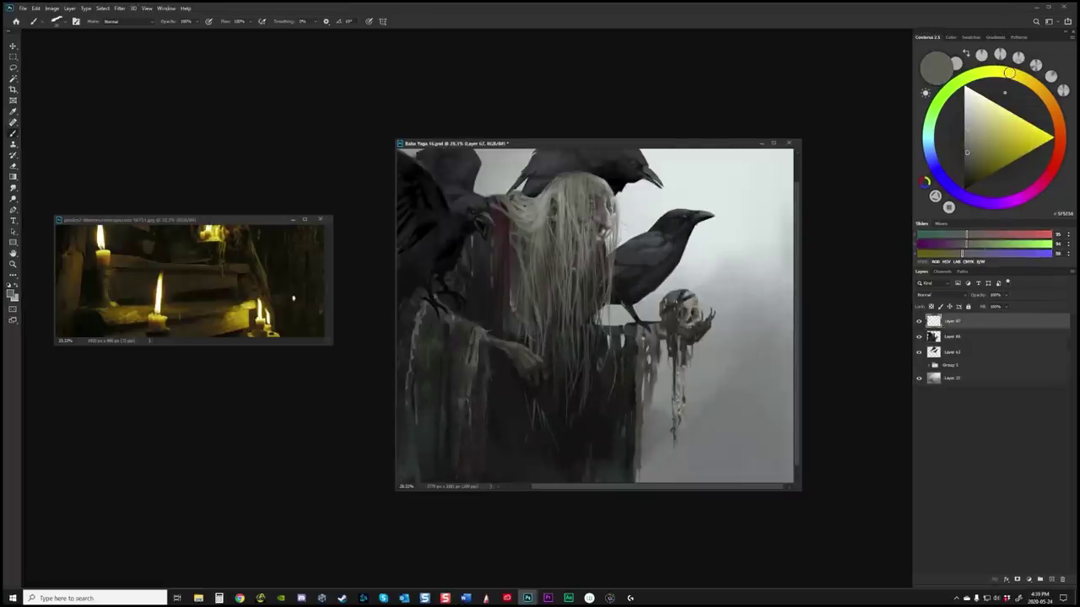
Step: Block in a dark olive-brown candle stub on top of the skull and trim its silhouette, checking the mirrored view
{"action": "mouse_move", "coordinate": [678, 322]}
{"action": "left_mouse_down"}
{"action": "mouse_move", "coordinate": [693, 312]}
{"action": "mouse_move", "coordinate": [683, 277]}
{"action": "left_mouse_up"}
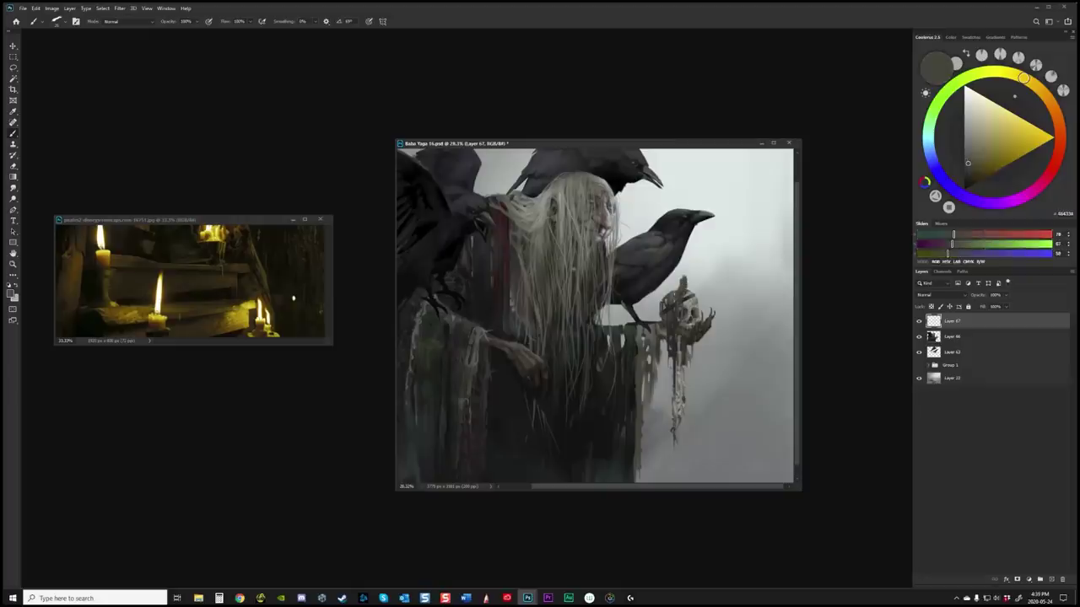
{"action": "key", "text": "e"}
{"action": "key", "text": "ctrl+shift+h"}
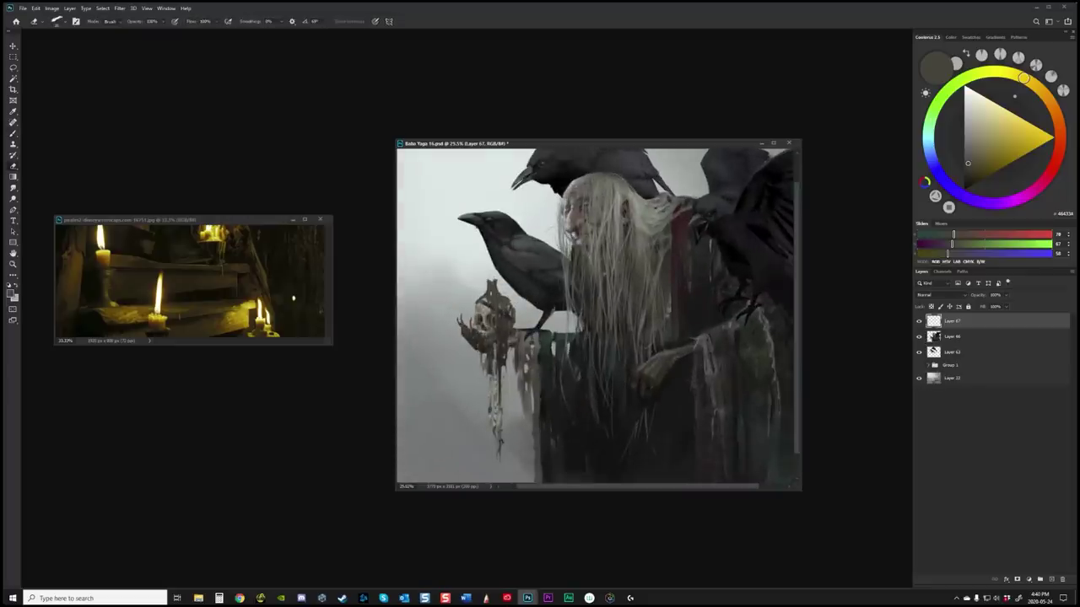
{"action": "key", "text": "b"}
{"action": "scroll", "coordinate": [482, 291], "scroll_direction": "up", "scroll_amount": 3}
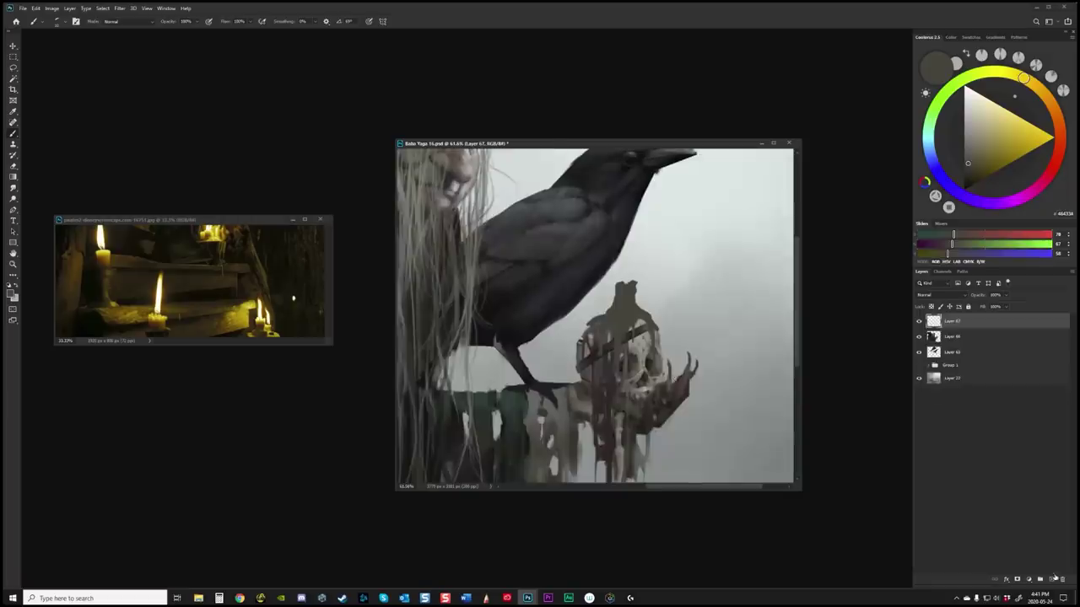
Step: Colour the candle with warm brown and lighter tan on clipped layers, tuning hue, saturation and lightness
{"action": "key", "text": "ctrl+u"}
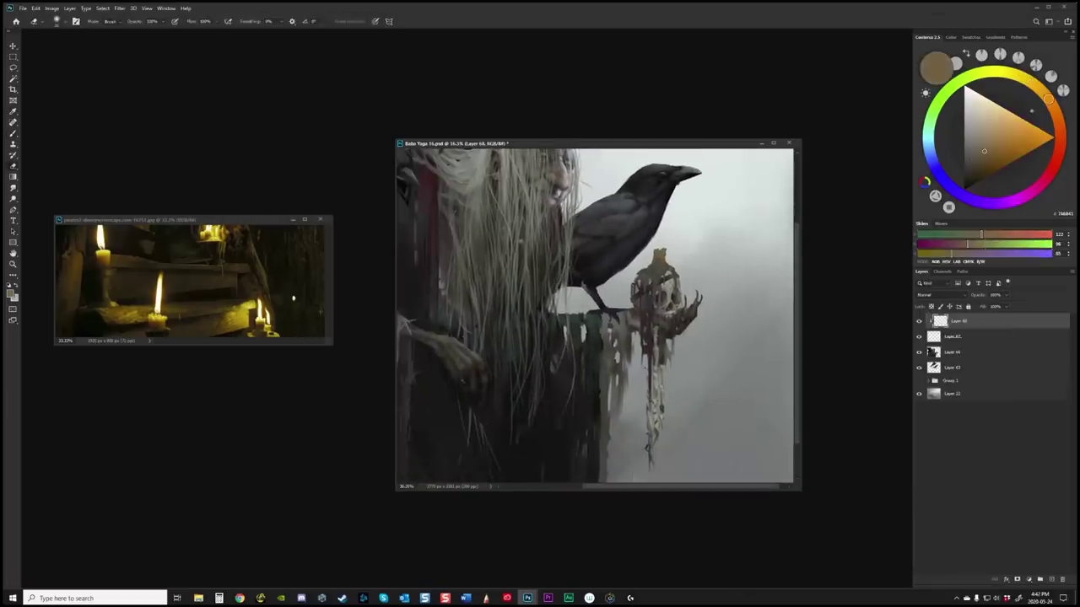
{"action": "key", "text": "ctrl+shift+alt+n"}
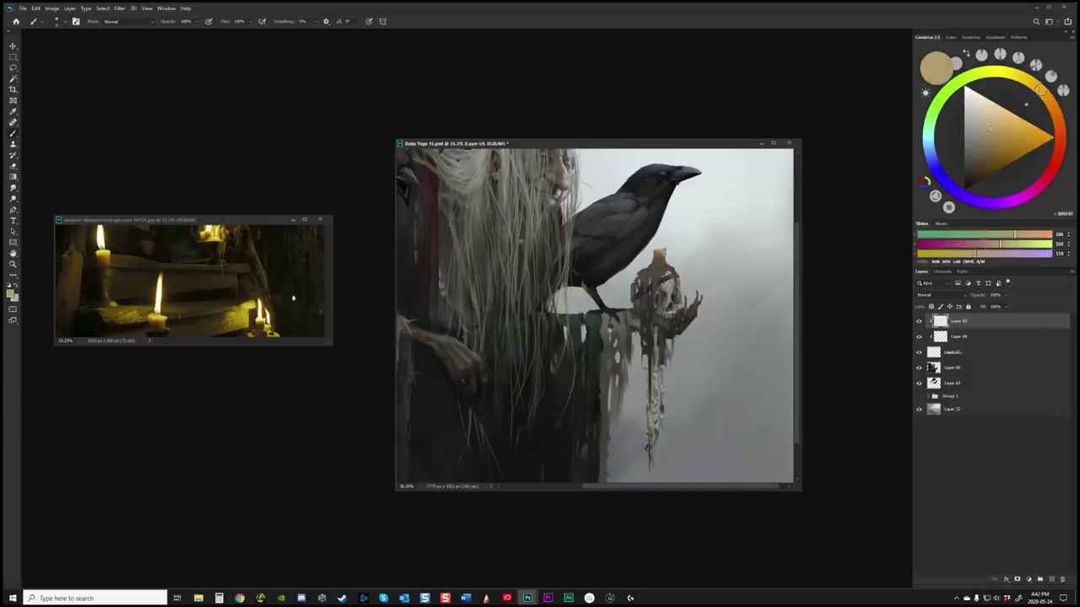
{"action": "key", "text": "e"}
{"action": "key", "text": "ctrl+u"}
{"action": "left_click_drag", "start_coordinate": [882, 397], "coordinate": [887, 398]}
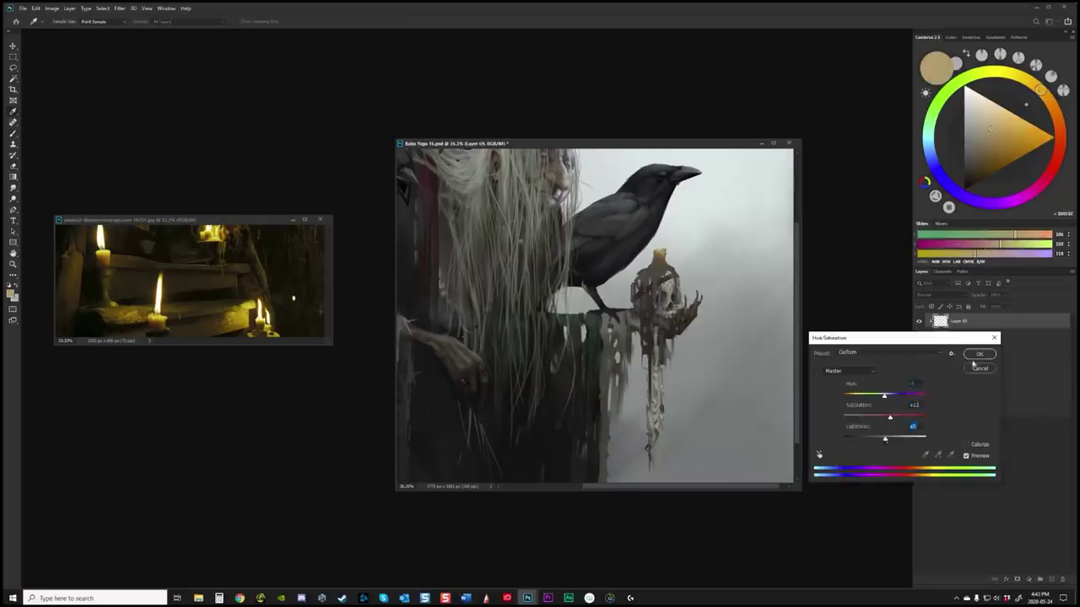
{"action": "left_click", "coordinate": [978, 355]}
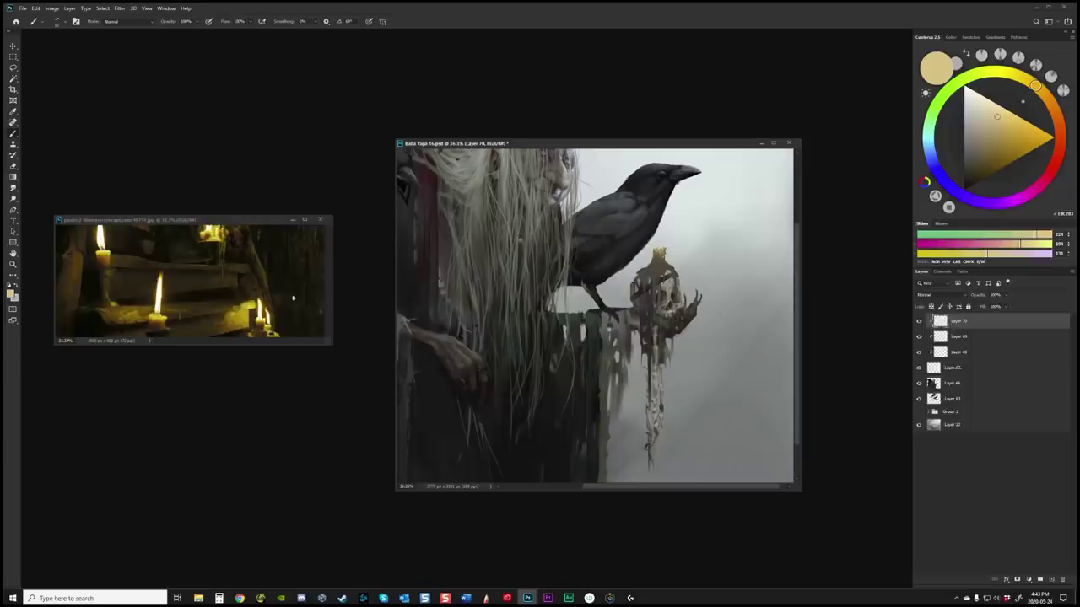
Step: Add pale yellow wax tones to the candle's top on another clipped layer, adjust their hue and saturation, and soften them
{"action": "key", "text": "ctrl+u"}
{"action": "key", "text": "Return"}
{"action": "left_click_drag", "start_coordinate": [954, 337], "coordinate": [954, 342]}
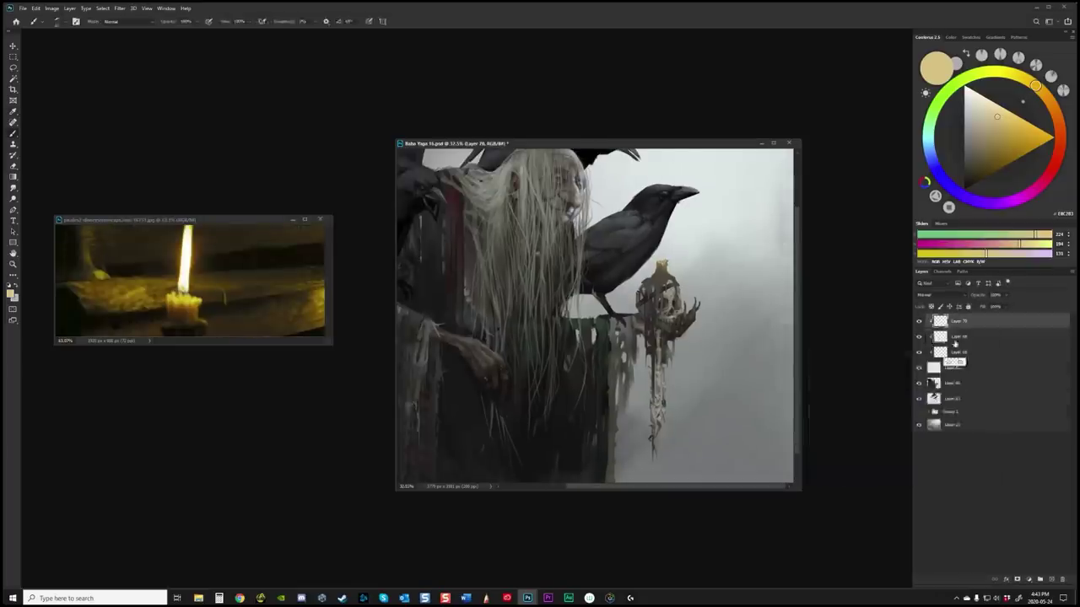
{"action": "key", "text": "ctrl+u"}
{"action": "key", "text": "Return"}
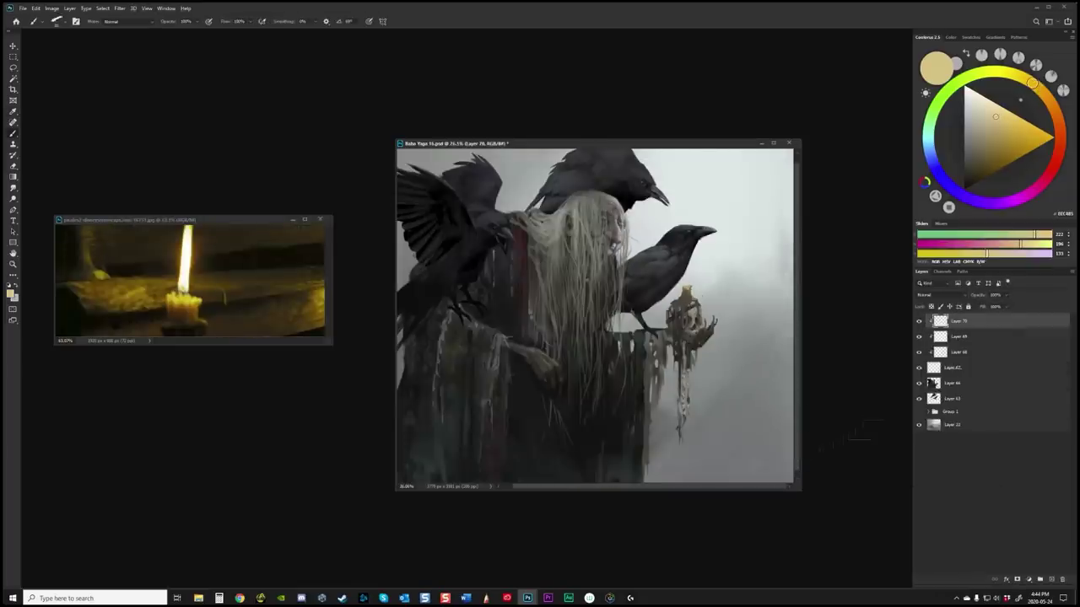
{"action": "key", "text": "e"}
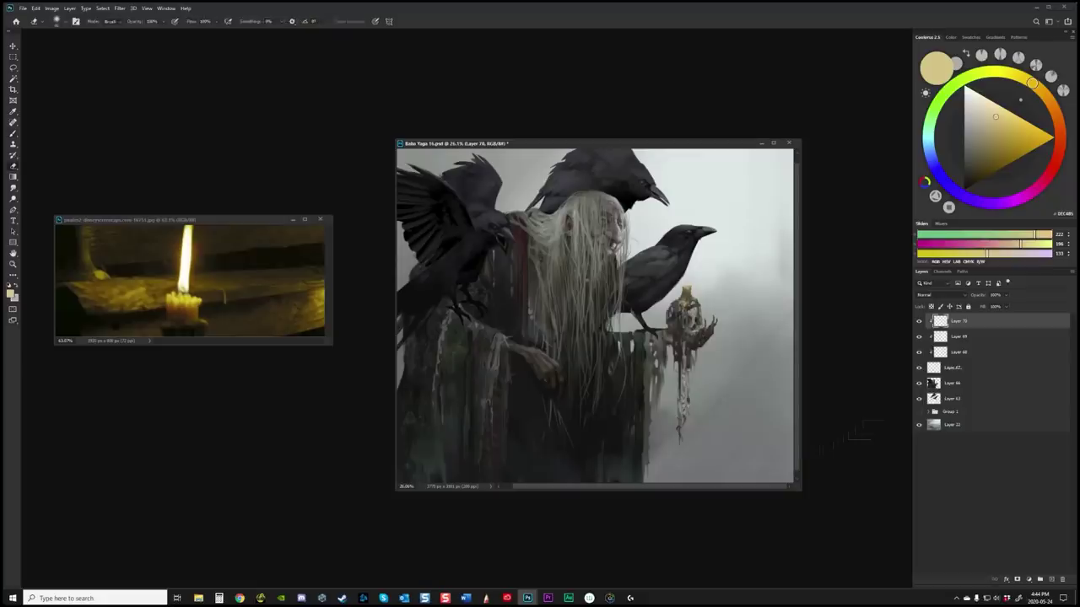
{"action": "key", "text": "b"}
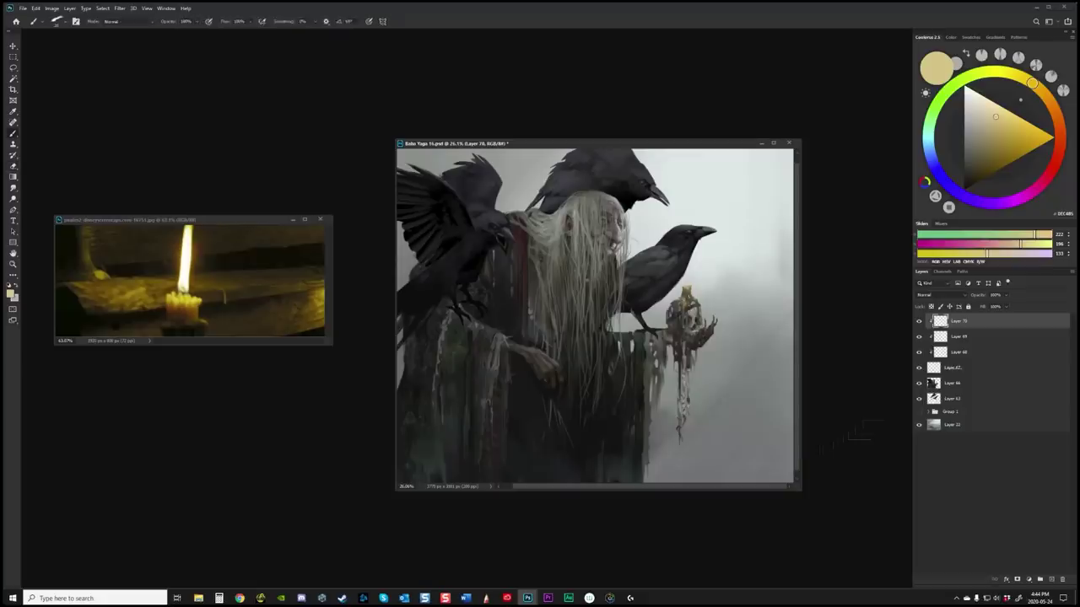
{"action": "scroll", "coordinate": [595, 316], "scroll_direction": "up", "scroll_amount": 1}
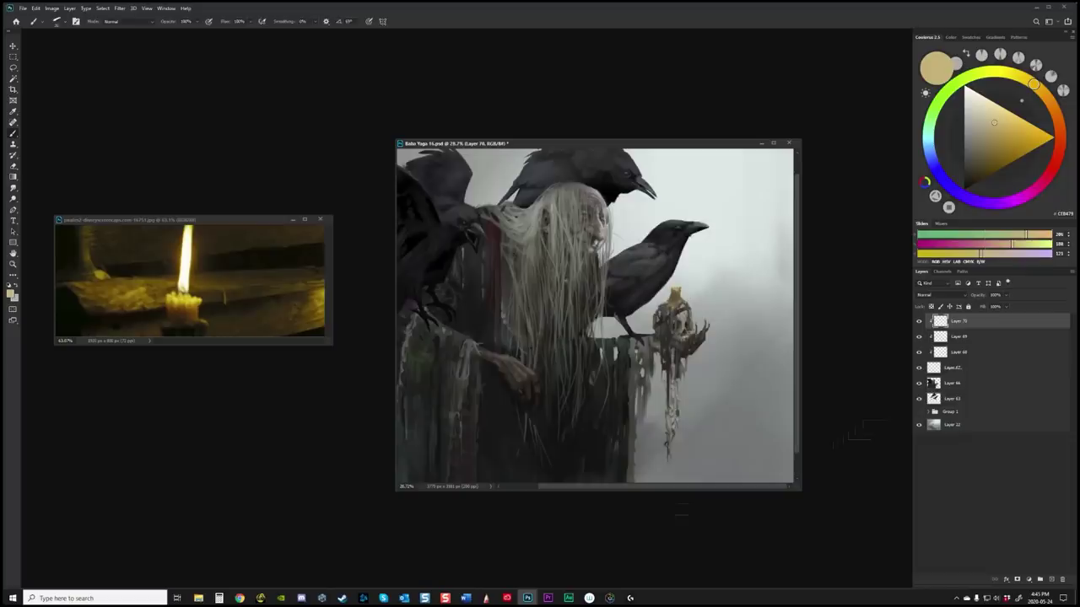
Step: Paint pale highlights on the candle on a new clipped layer in a mirrored view, erasing back the excess
{"action": "key", "text": "h"}
{"action": "key", "text": "ctrl+shift+alt+n"}
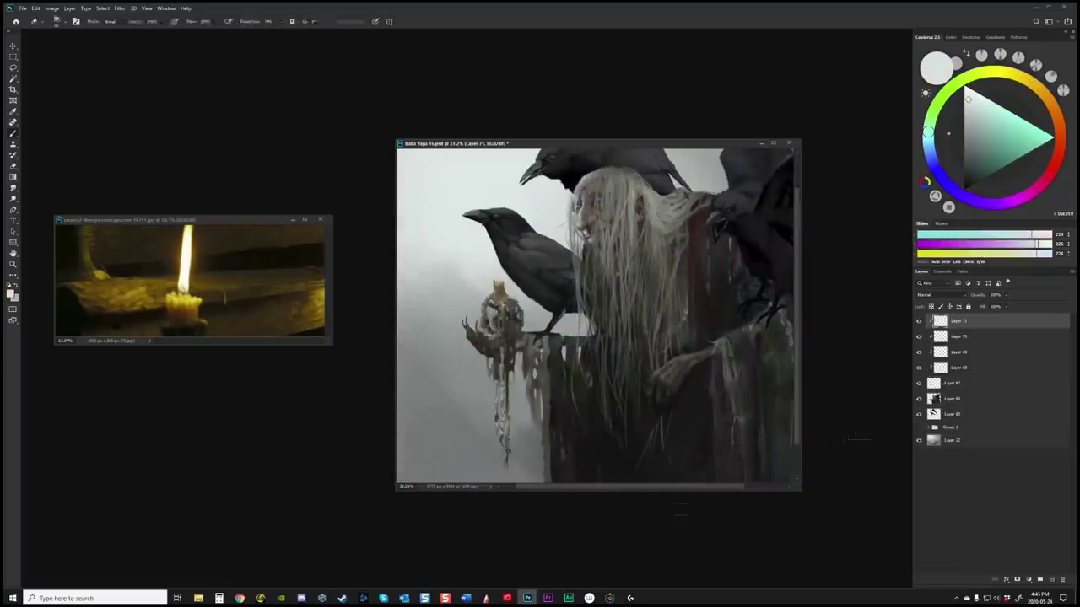
{"action": "scroll", "coordinate": [511, 319], "scroll_direction": "up", "scroll_amount": 2}
{"action": "scroll", "coordinate": [599, 319], "scroll_direction": "down", "scroll_amount": 2}
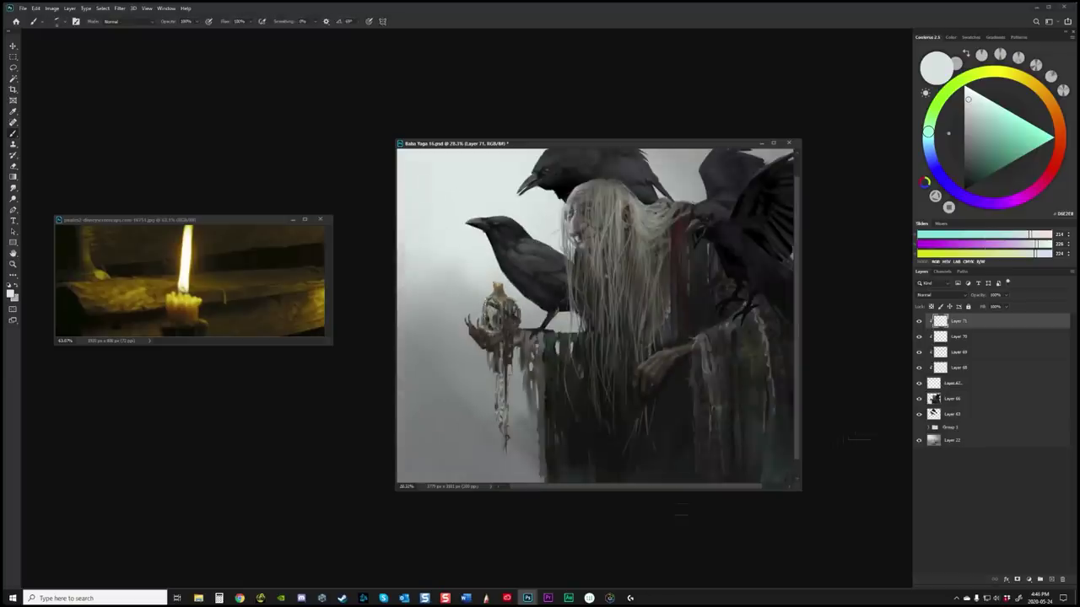
{"action": "key", "text": "e"}
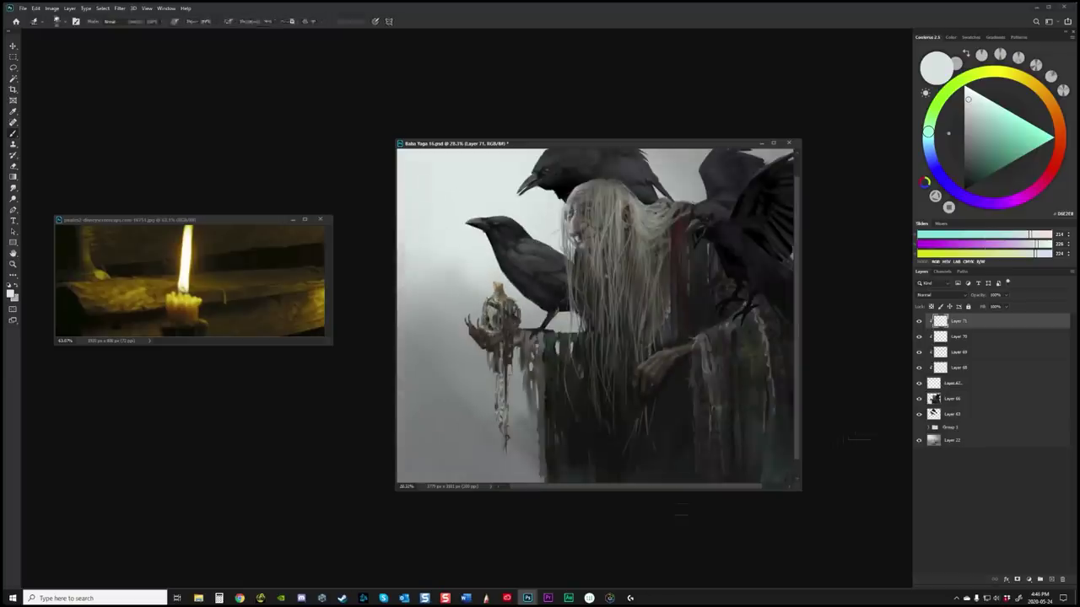
{"action": "scroll", "coordinate": [464, 342], "scroll_direction": "up", "scroll_amount": 2}
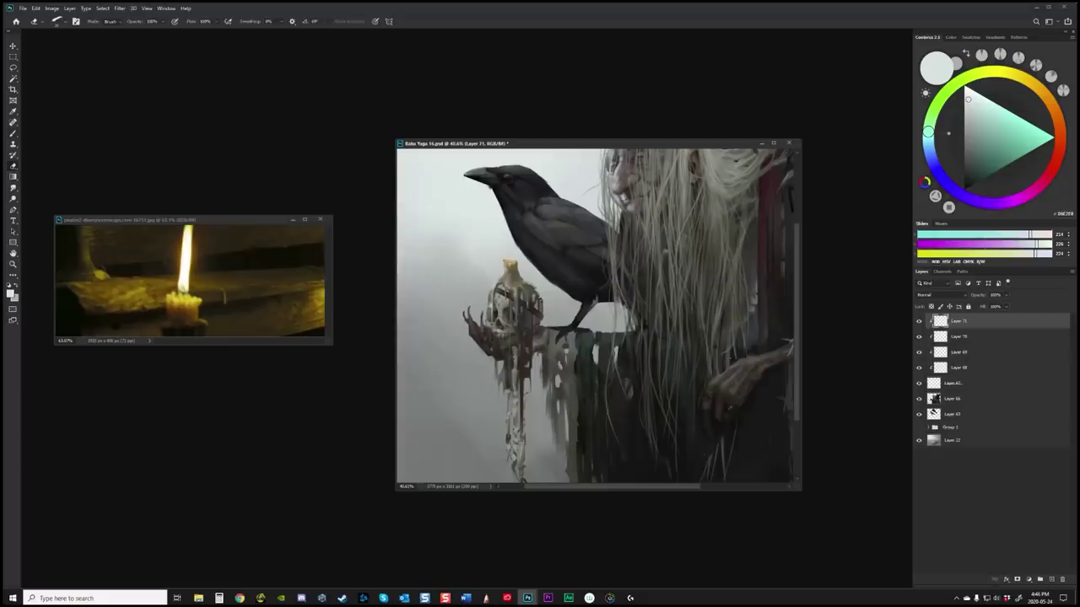
{"action": "scroll", "coordinate": [506, 363], "scroll_direction": "down", "scroll_amount": 2}
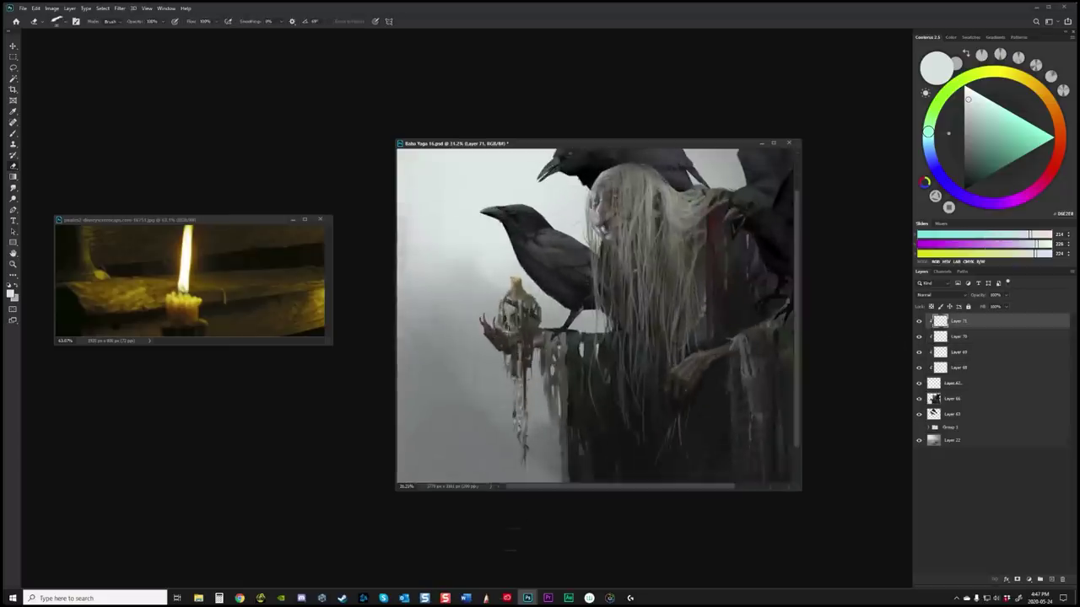
Step: Brush a pale yellow glow onto the candle's top on a new clipped Hard Light layer, then adjust its hue to -13
{"action": "key", "text": "b"}
{"action": "key", "text": "ctrl+shift+alt+n"}
{"action": "key", "text": "shift+alt+h"}
{"action": "right_click", "coordinate": [500, 295]}
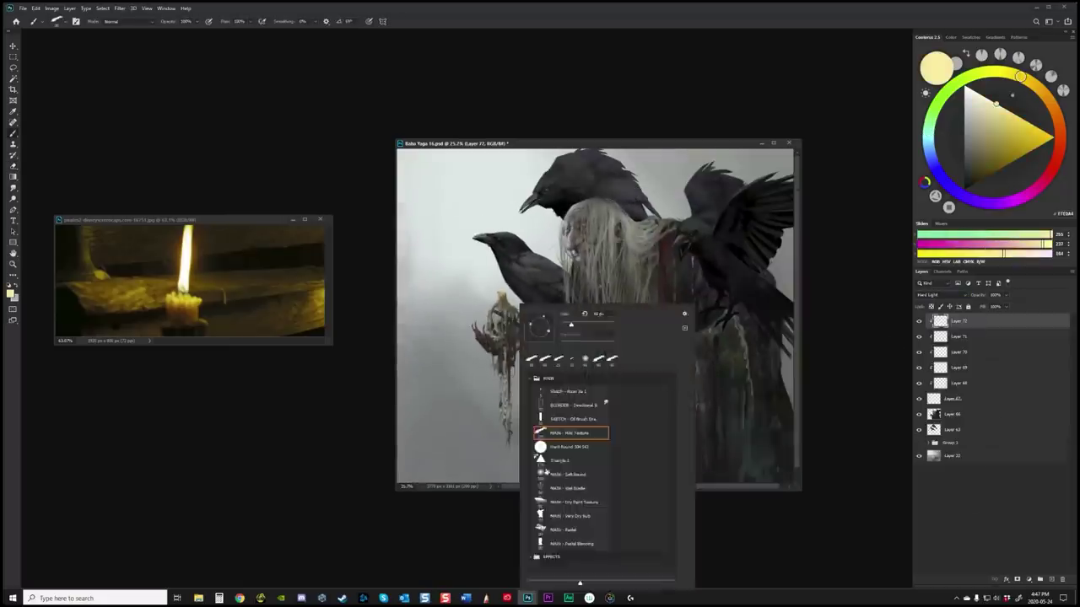
{"action": "key", "text": "Escape"}
{"action": "scroll", "coordinate": [587, 527], "scroll_direction": "down", "scroll_amount": 2}
{"action": "key", "text": "ctrl+u"}
{"action": "left_click_drag", "start_coordinate": [883, 438], "coordinate": [886, 440]}
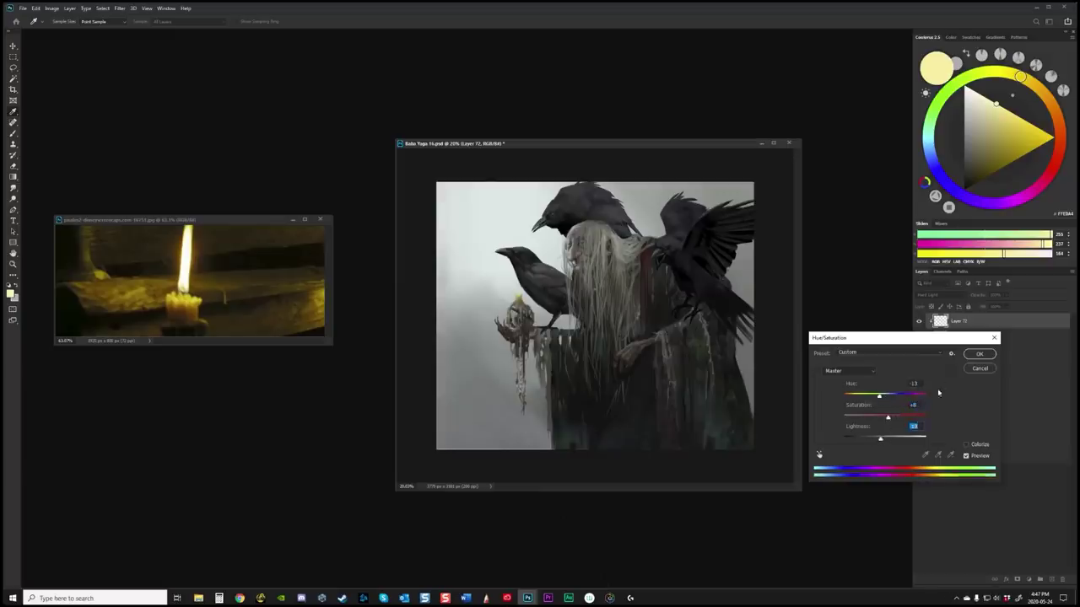
{"action": "key", "text": "Return"}
{"action": "key", "text": "ctrl+minus"}
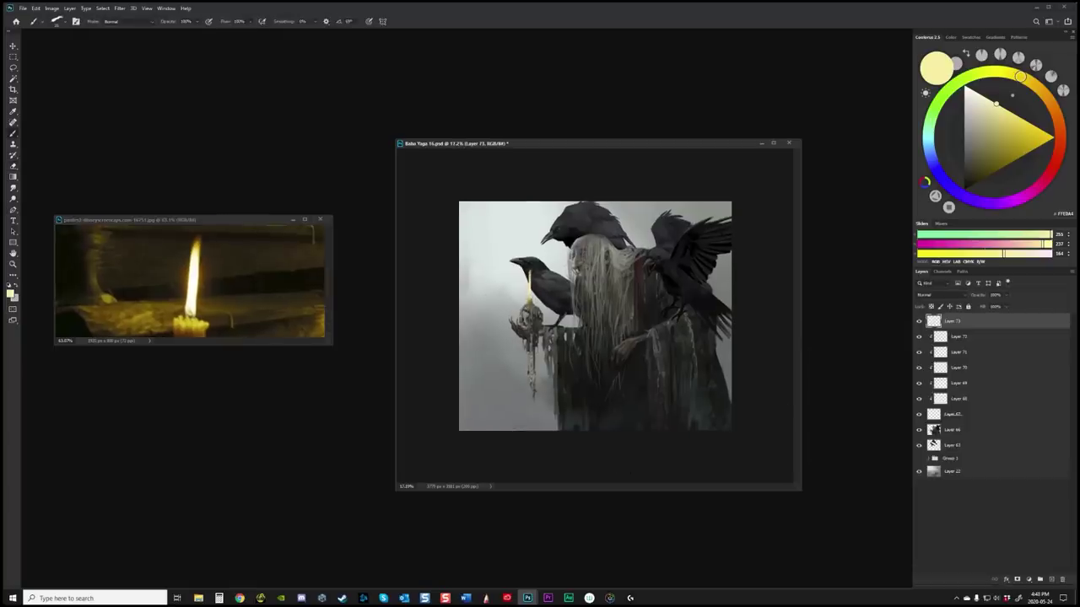
Step: Mirror the canvas and warp the painted candle flame with the Liquify filter
{"action": "key", "text": "ctrl+shift+h"}
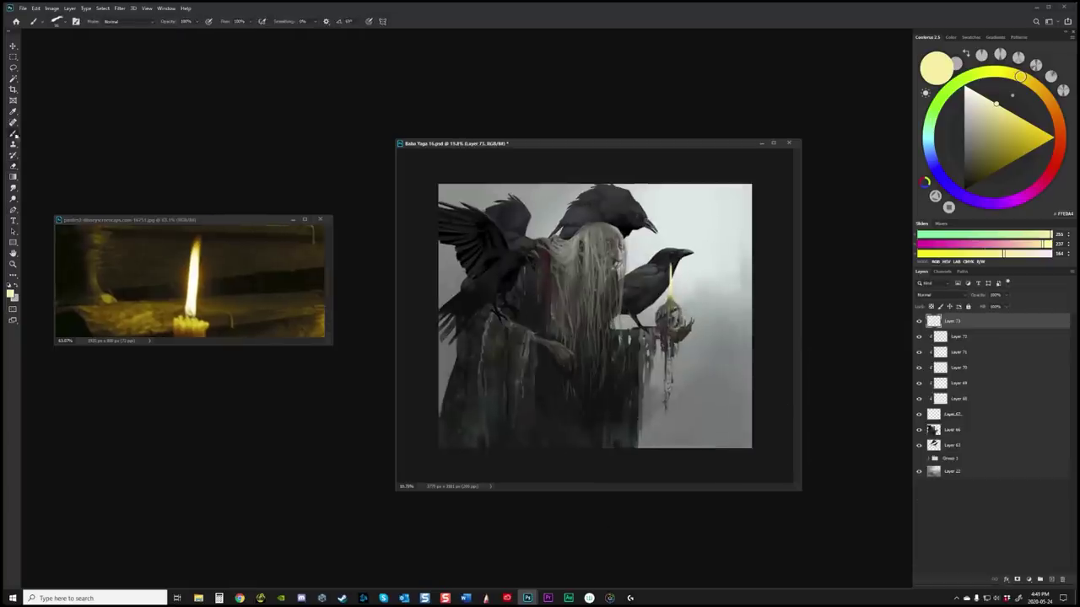
{"action": "key", "text": "r"}
{"action": "left_click", "coordinate": [120, 8]}
{"action": "left_click", "coordinate": [143, 99]}
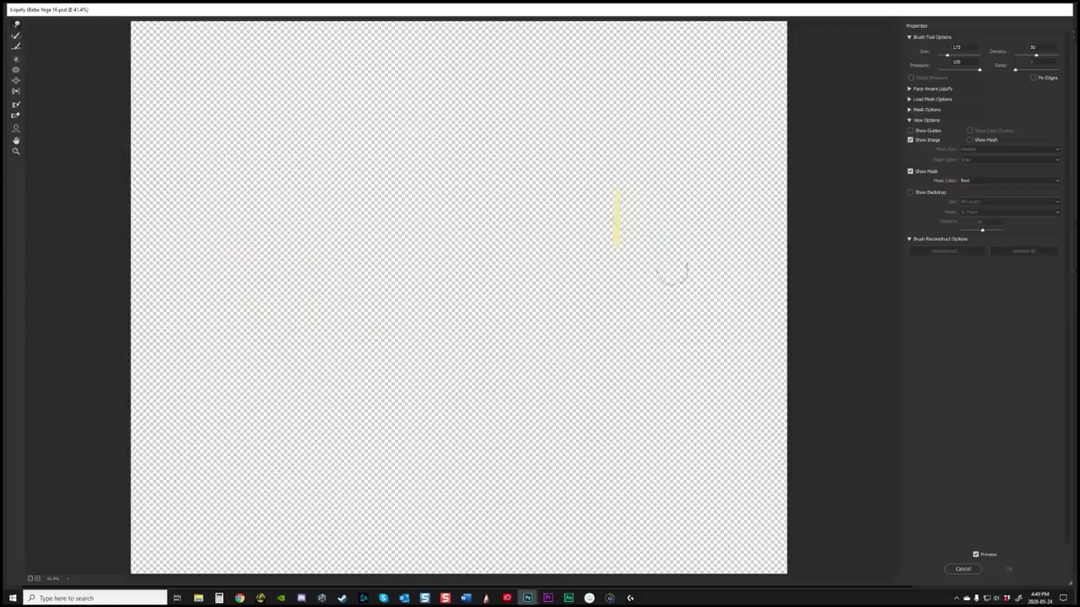
{"action": "key", "text": "Return"}
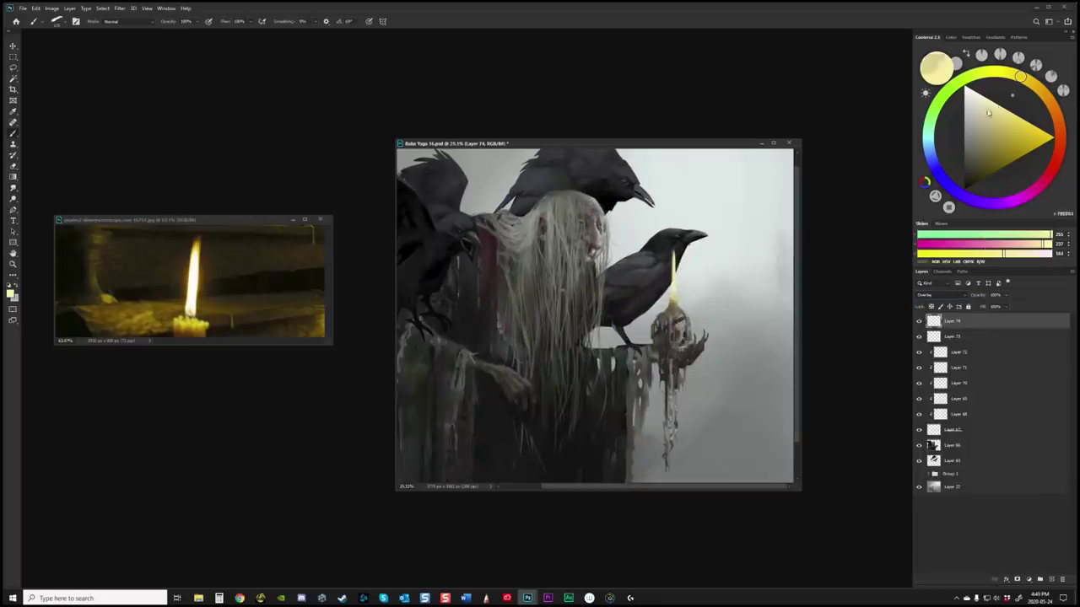
Step: Build up the flame's glow on two new Overlay layers, using pale yellow and light orange
{"action": "left_click", "coordinate": [936, 294]}
{"action": "left_click_drag", "start_coordinate": [1032, 82], "coordinate": [1054, 114]}
{"action": "left_click", "coordinate": [1009, 111]}
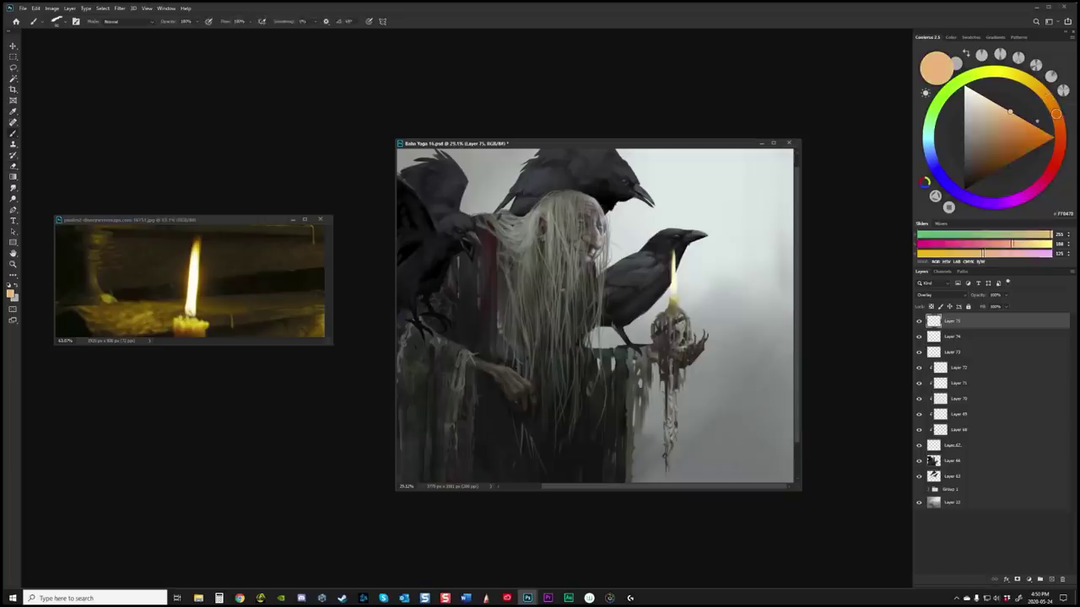
{"action": "key", "text": "ctrl+j"}
{"action": "key", "text": "e"}
{"action": "scroll", "coordinate": [595, 316], "scroll_direction": "down", "scroll_amount": 2}
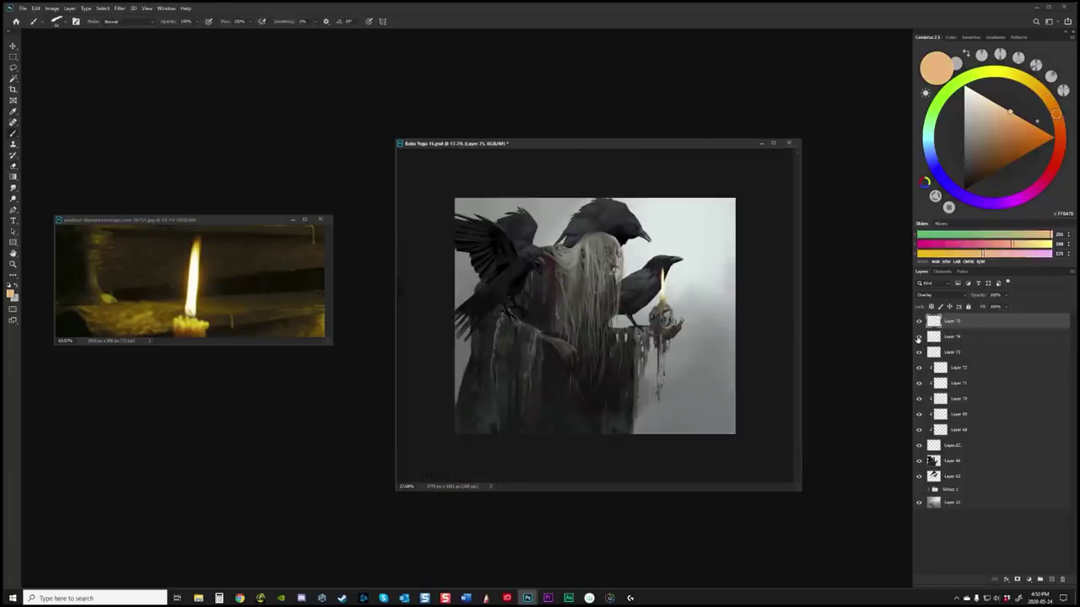
Step: Lasso the crow behind the candle on its own layer and adjust its placement and shape
{"action": "left_click", "coordinate": [951, 352]}
{"action": "left_click", "coordinate": [670, 299], "text": "ctrl"}
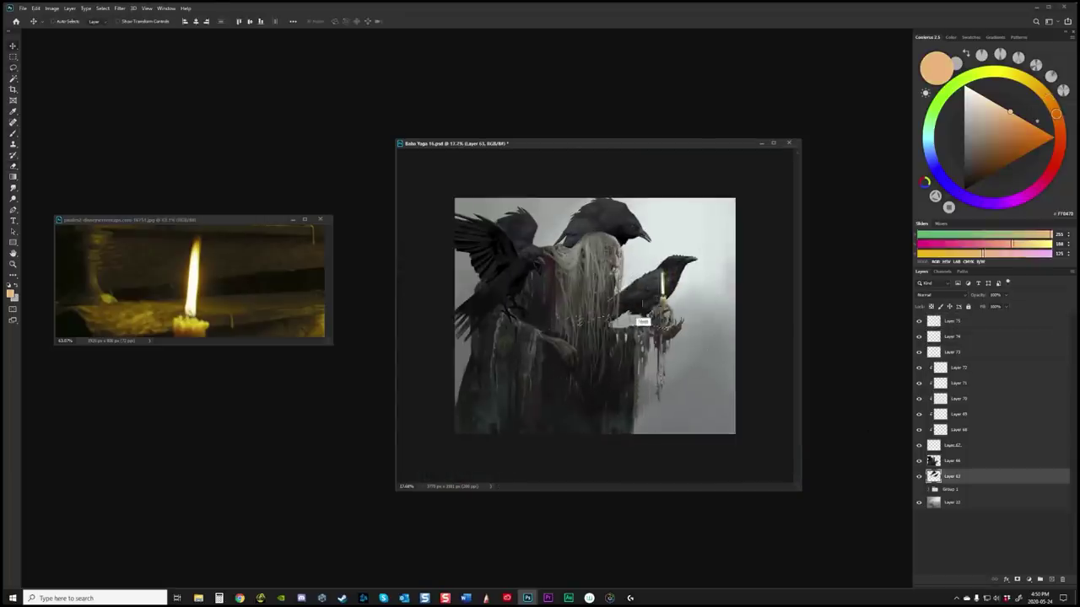
{"action": "left_click_drag", "start_coordinate": [713, 345], "coordinate": [671, 273]}
{"action": "key", "text": "v"}
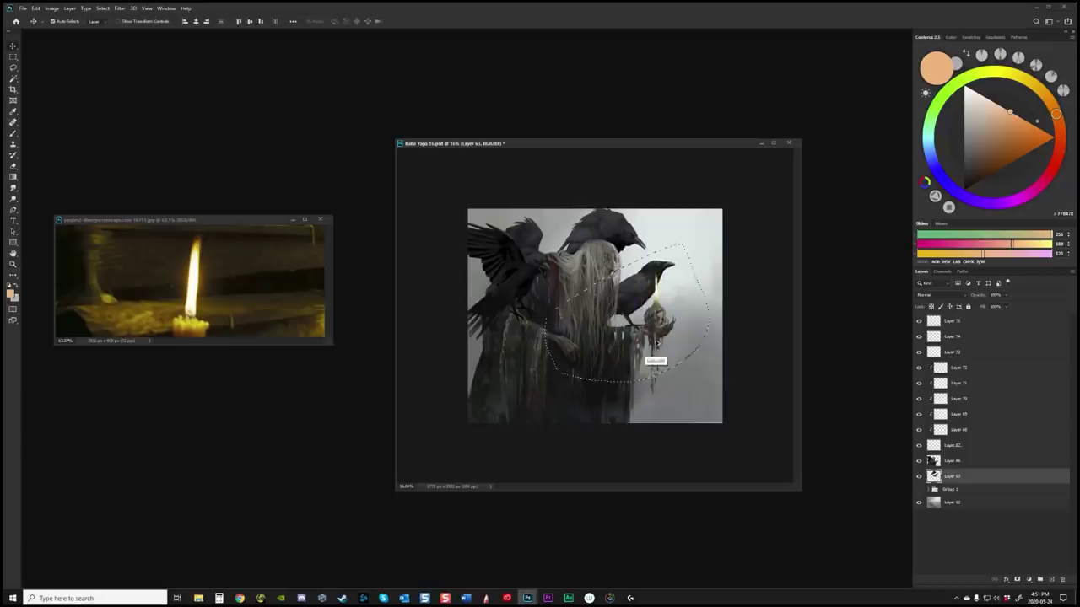
{"action": "scroll", "coordinate": [658, 451], "scroll_direction": "up", "scroll_amount": 1}
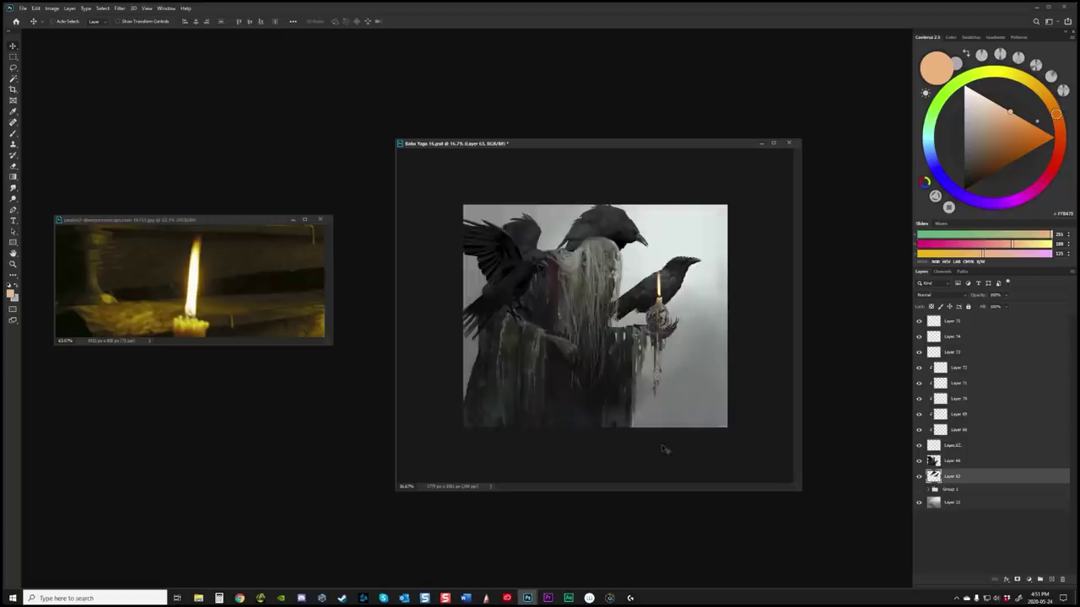
{"action": "scroll", "coordinate": [664, 448], "scroll_direction": "up", "scroll_amount": 1}
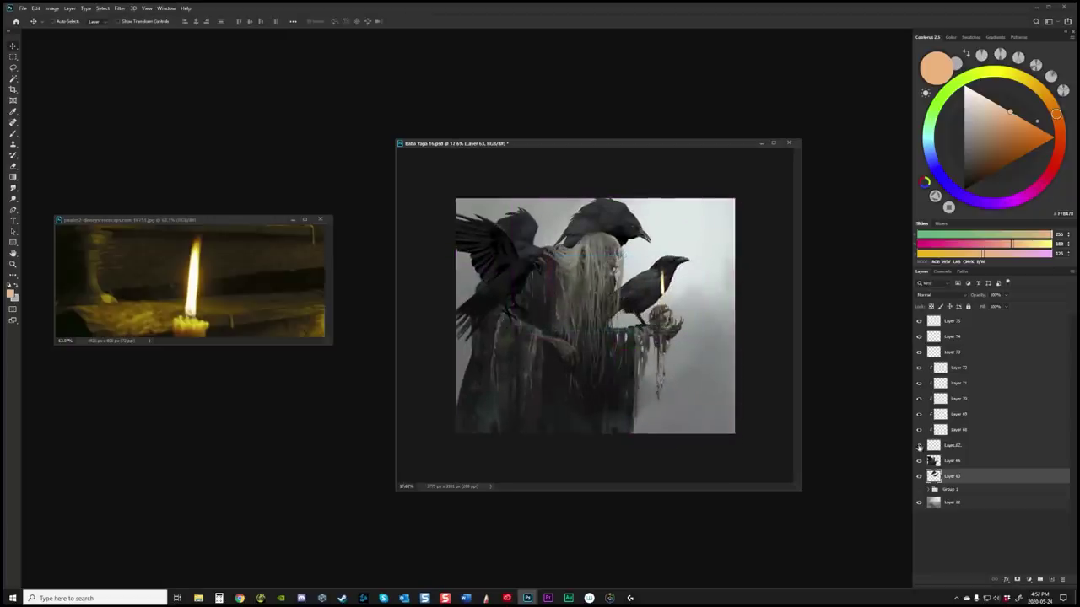
Step: Brush pale yellow candlelight onto the crow on a new clipped Hard Light layer and tune its hue, saturation and lightness
{"action": "key", "text": "ctrl+alt+shift+n"}
{"action": "scroll", "coordinate": [594, 316], "scroll_direction": "up", "scroll_amount": 3}
{"action": "key", "text": "b"}
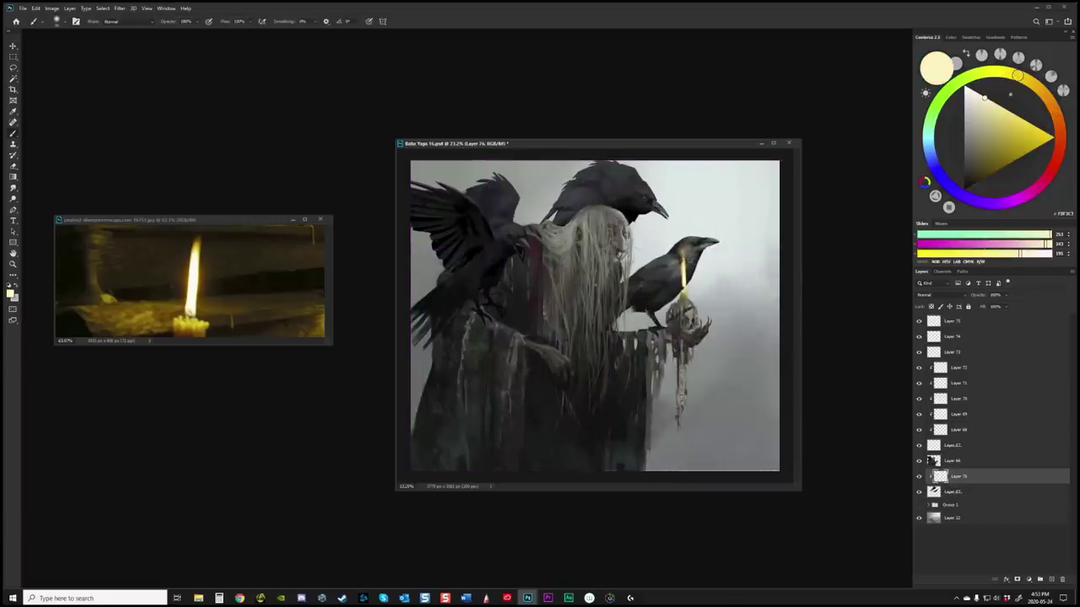
{"action": "key", "text": "e"}
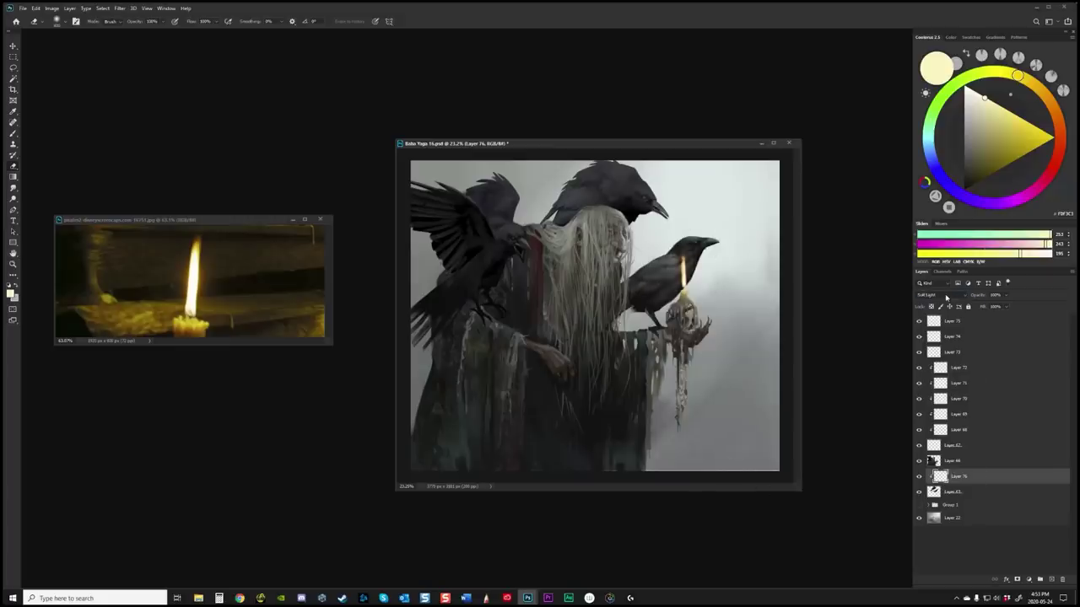
{"action": "key", "text": "ctrl+u"}
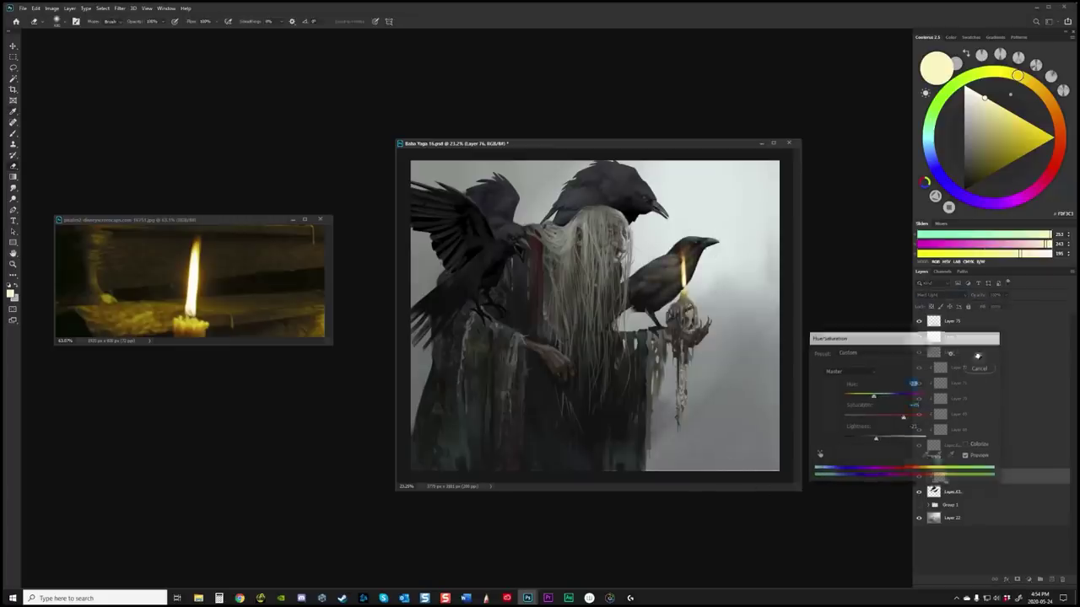
{"action": "key", "text": "Return"}
Step: Paint pale yellow light around the crow's eye and chest with colours sampled from the flame, and shift the layer's hue
{"action": "scroll", "coordinate": [719, 237], "scroll_direction": "up", "scroll_amount": 2}
{"action": "key", "text": "b"}
{"action": "scroll", "coordinate": [687, 217], "scroll_direction": "up", "scroll_amount": 3}
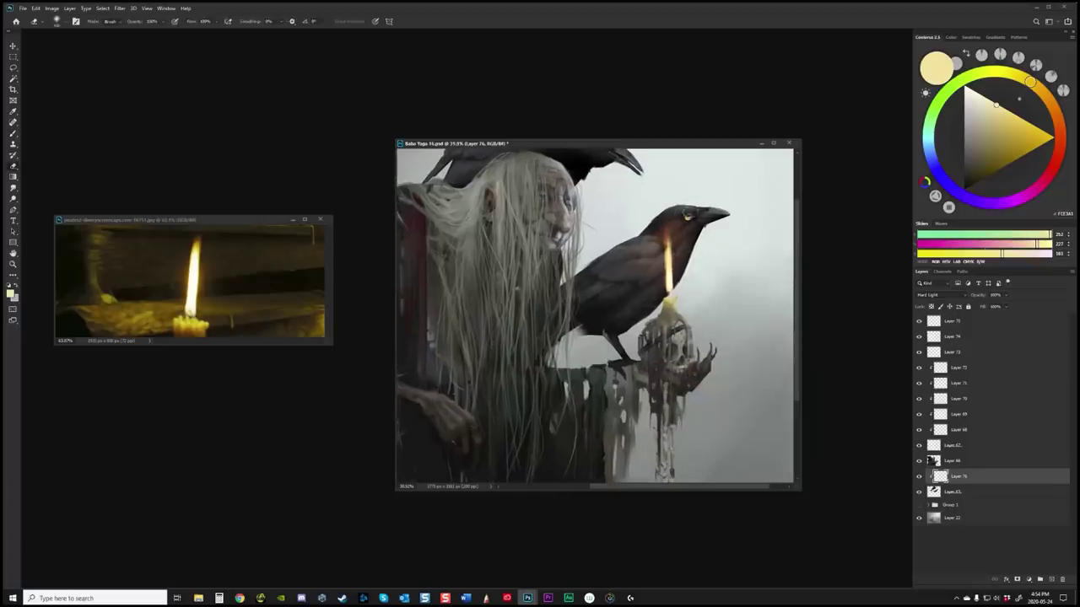
{"action": "left_click", "coordinate": [660, 267], "text": "alt"}
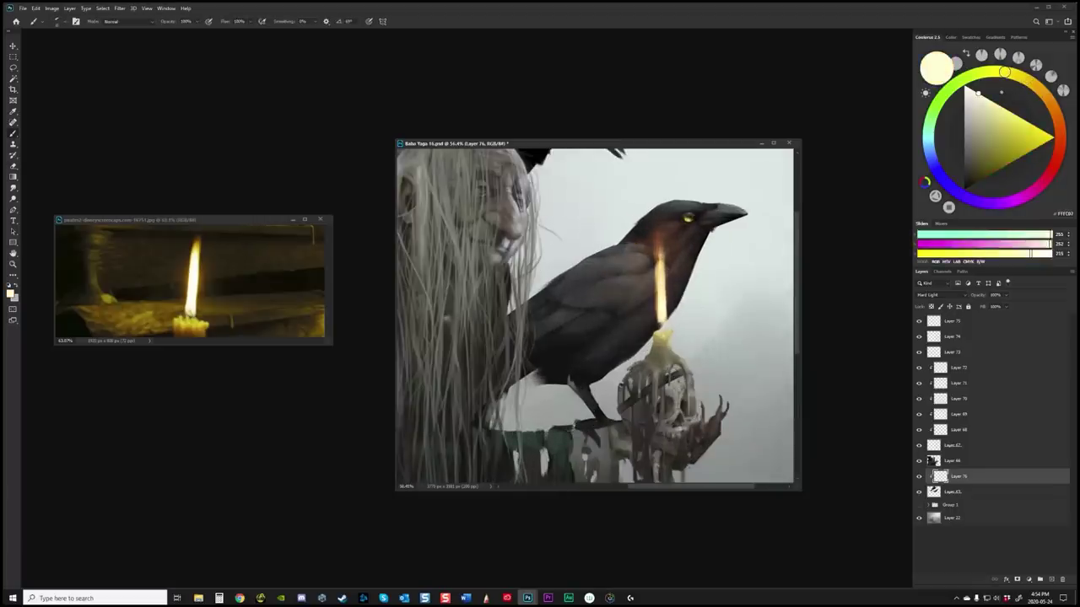
{"action": "left_click_drag", "start_coordinate": [679, 226], "coordinate": [654, 256]}
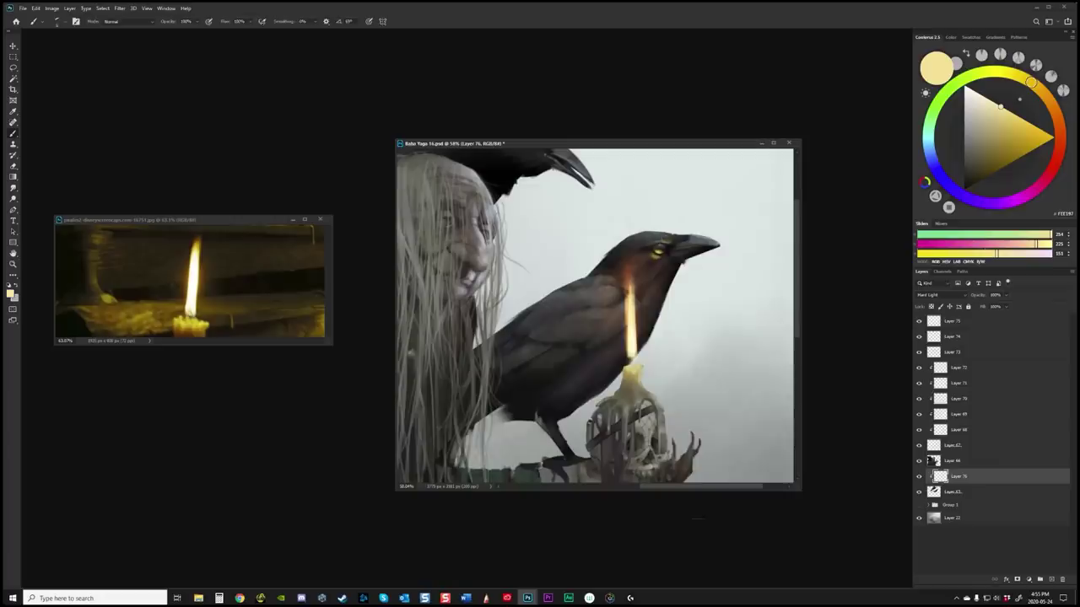
{"action": "key", "text": "ctrl+u"}
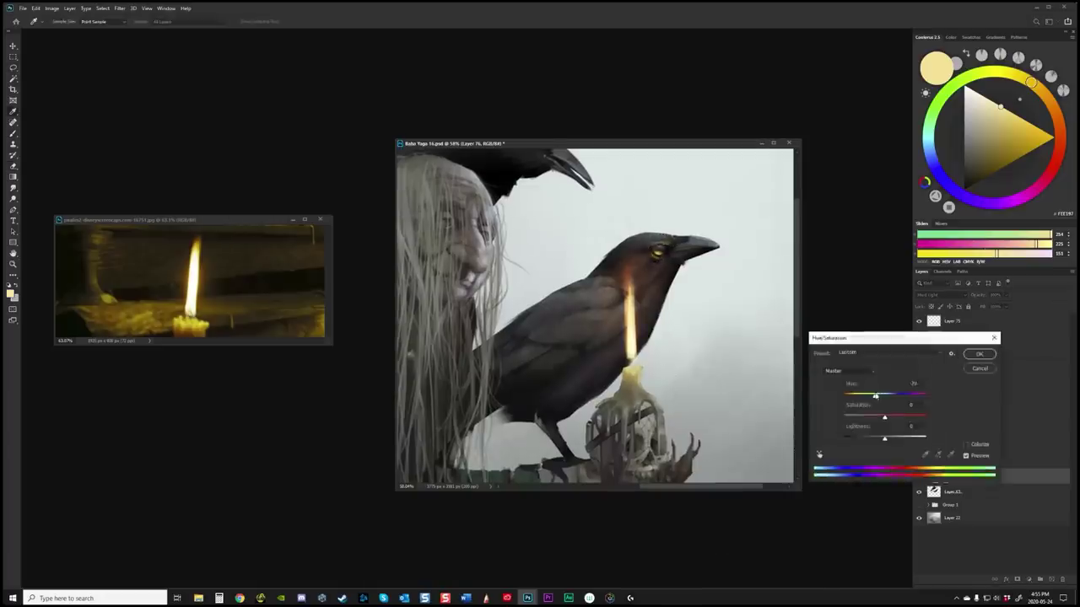
{"action": "key", "text": "Return"}
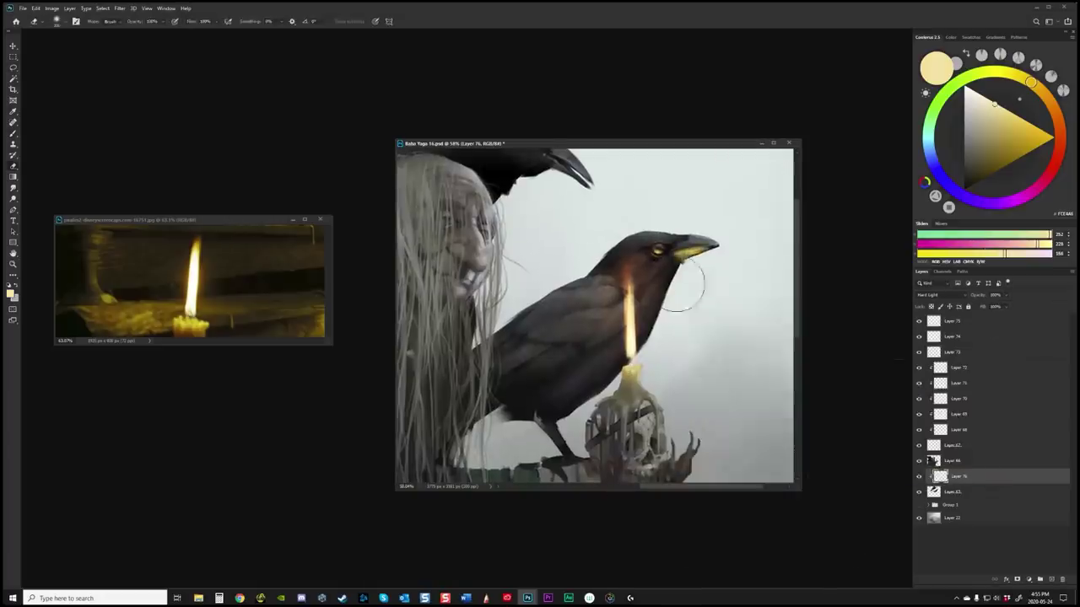
Step: Lasso the yellow light under the crow's beak and tone it down with Hue/Saturation
{"action": "key", "text": "l"}
{"action": "key", "text": "ctrl+u"}
{"action": "key", "text": "Escape"}
{"action": "key", "text": "ctrl+minus"}
{"action": "key", "text": "ctrl+plus"}
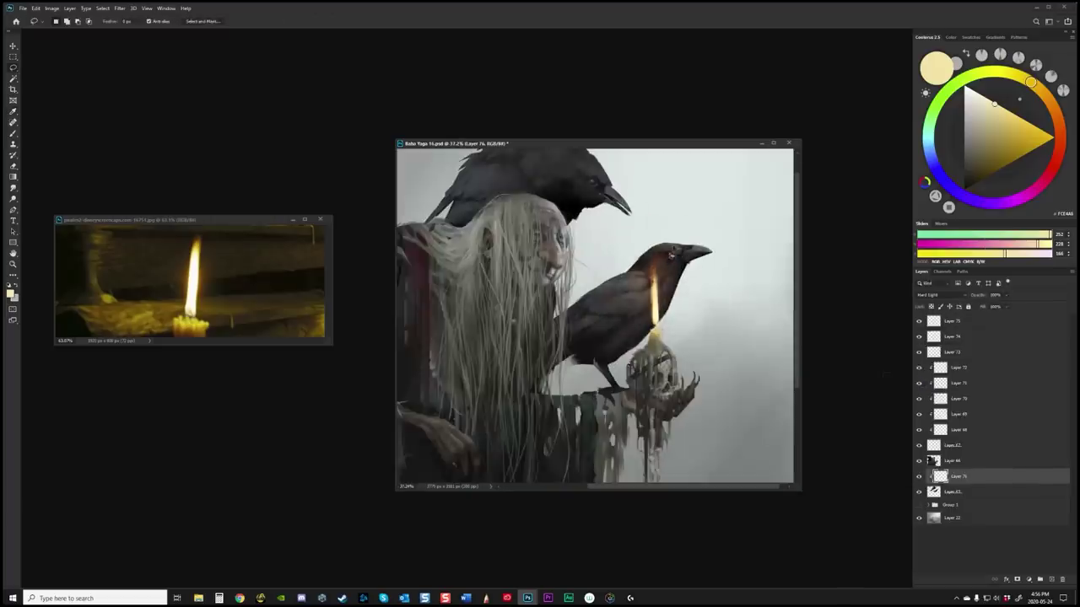
{"action": "key", "text": "ctrl+u"}
{"action": "key", "text": "Escape"}
{"action": "key", "text": "ctrl+minus"}
Step: Inspect the crow's light layer in isolation and touch up its candlelight with sampled pale yellow
{"action": "left_click", "coordinate": [953, 492], "text": "shift"}
{"action": "left_click", "coordinate": [919, 477], "text": "alt"}
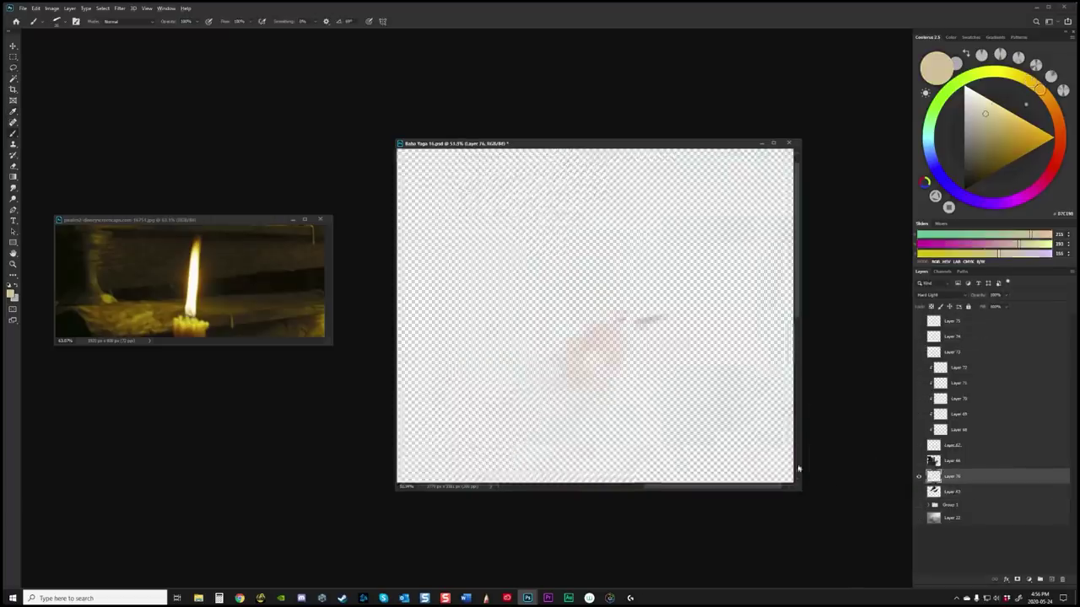
{"action": "left_click", "coordinate": [919, 477], "text": "alt"}
{"action": "key", "text": "b"}
{"action": "scroll", "coordinate": [680, 274], "scroll_direction": "up", "scroll_amount": 3}
{"action": "left_click", "coordinate": [653, 304], "text": "alt"}
{"action": "scroll", "coordinate": [670, 262], "scroll_direction": "down", "scroll_amount": 5}
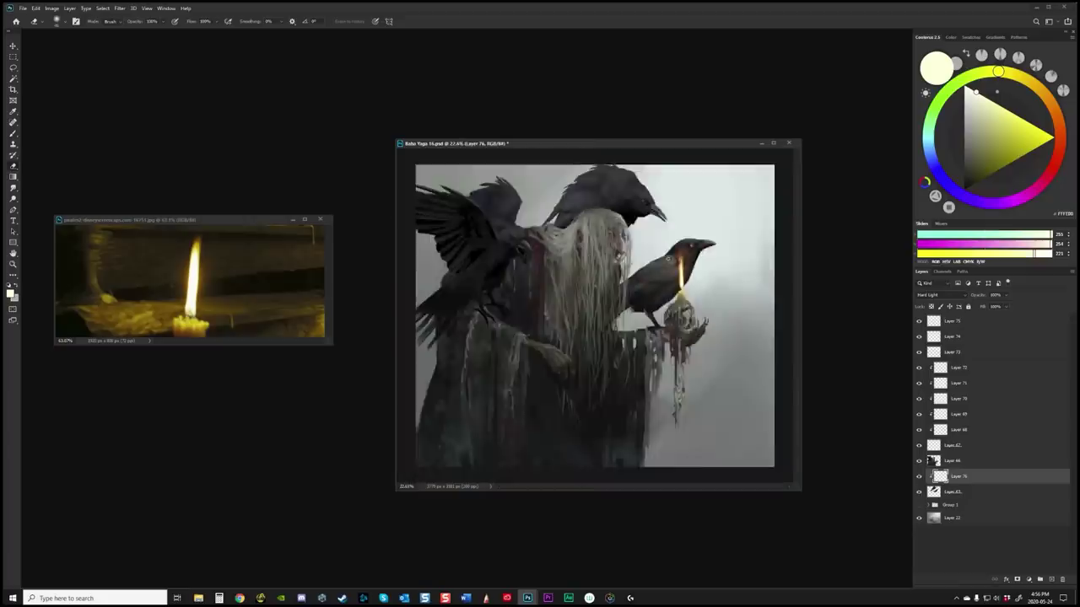
Step: Paint pale yellow light on the skull and hand on a new Hard Light layer, clipped directly above the character layer
{"action": "key", "text": "ctrl+plus"}
{"action": "left_click", "coordinate": [957, 367]}
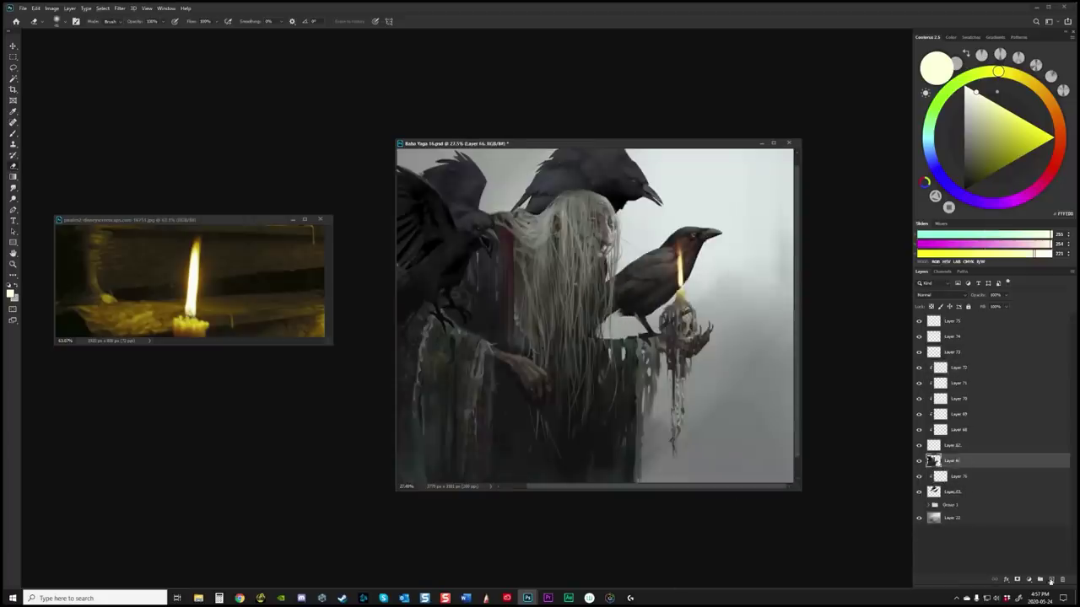
{"action": "key", "text": "ctrl+shift+alt+n"}
{"action": "left_click", "coordinate": [678, 306], "text": "alt"}
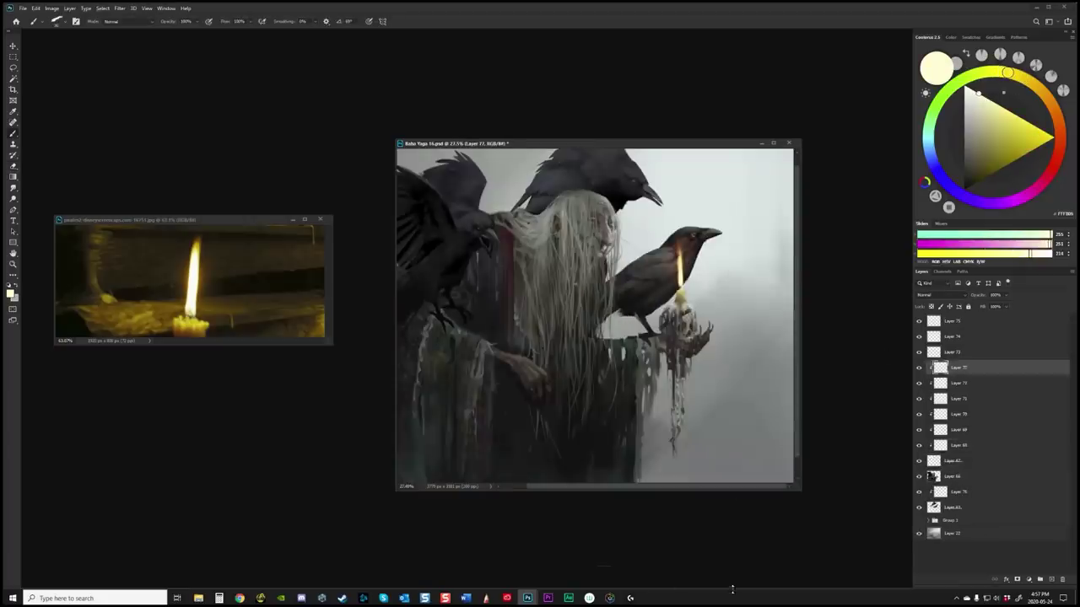
{"action": "key", "text": "shift+alt+h"}
{"action": "key", "text": "ctrl+bracketleft"}
{"action": "key", "text": "ctrl+bracketleft"}
{"action": "key", "text": "ctrl+bracketleft"}
{"action": "key", "text": "ctrl+bracketleft"}
{"action": "key", "text": "ctrl+bracketleft"}
{"action": "key", "text": "ctrl+bracketleft"}
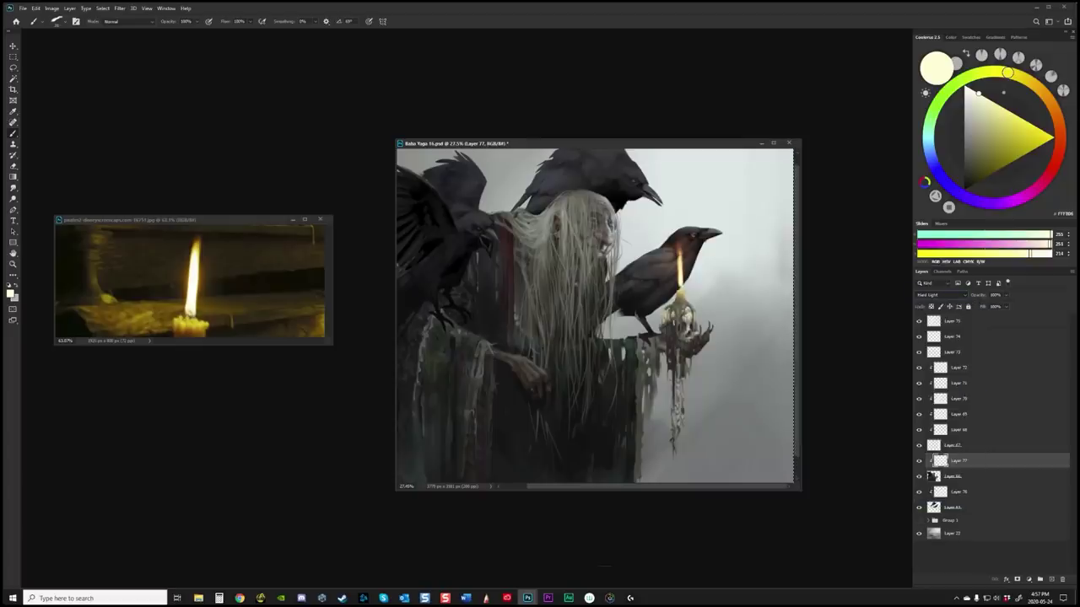
Step: Adjust the hue and saturation of the skull's light layer, inspect it in isolation, and refine the warm light on the skull
{"action": "key", "text": "ctrl+u"}
{"action": "left_click", "coordinate": [978, 354]}
{"action": "right_click", "coordinate": [700, 301]}
{"action": "scroll", "coordinate": [675, 304], "scroll_direction": "up", "scroll_amount": 2}
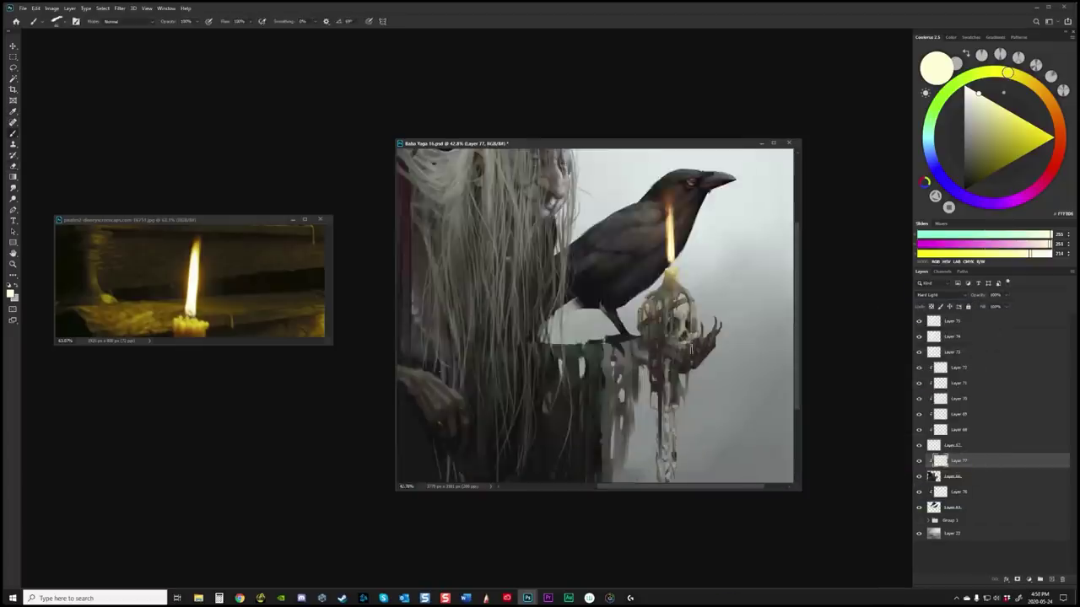
{"action": "left_click", "coordinate": [918, 461], "text": "alt"}
{"action": "left_click", "coordinate": [918, 460], "text": "alt"}
{"action": "left_click_drag", "start_coordinate": [649, 327], "coordinate": [675, 296]}
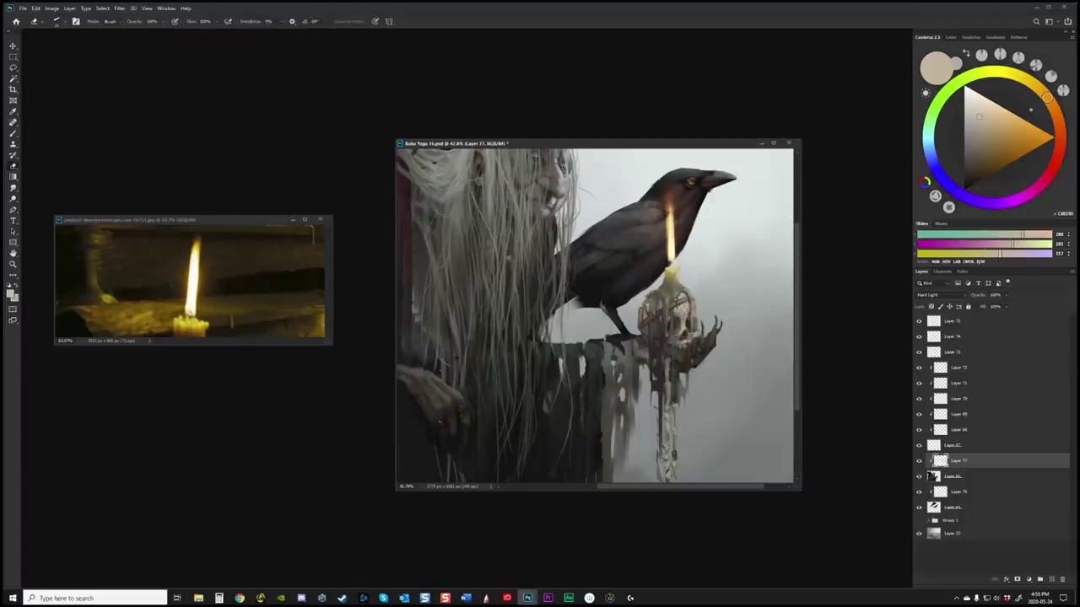
{"action": "key", "text": "b"}
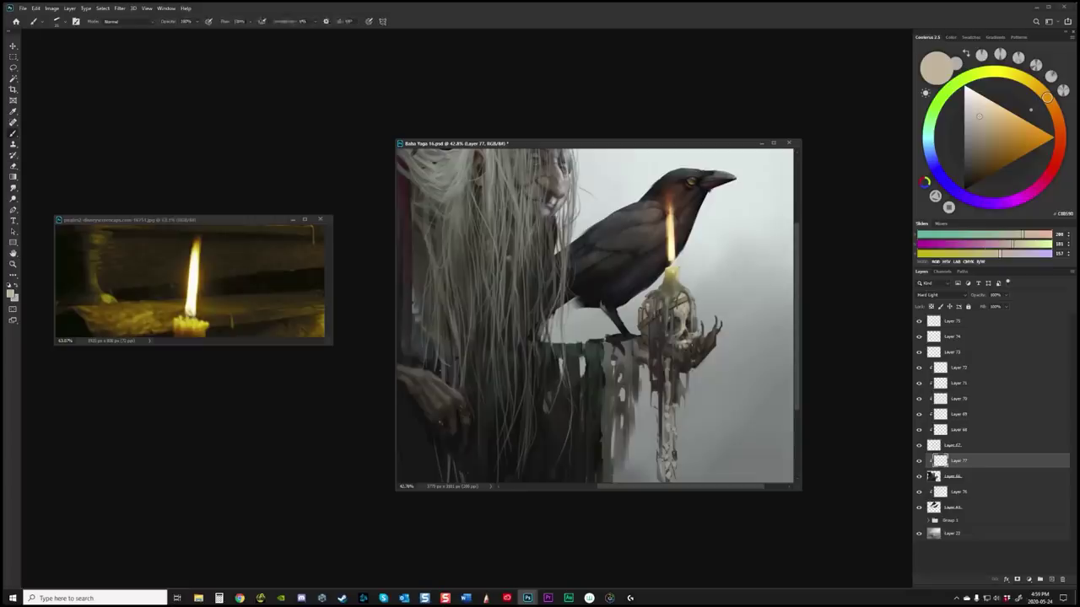
Step: Adjust the skull's Hard Light layer in hue, with saturation +35 and lightness +18
{"action": "key", "text": "ctrl+0"}
{"action": "left_click", "coordinate": [942, 352], "text": "shift"}
{"action": "key", "text": "v"}
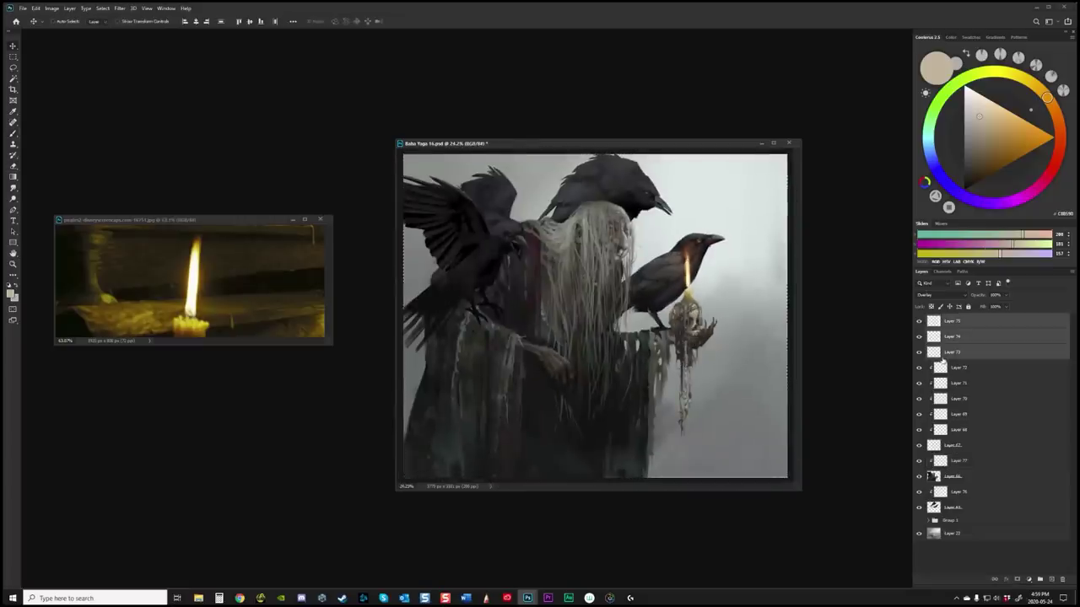
{"action": "scroll", "coordinate": [718, 366], "scroll_direction": "up", "scroll_amount": 2}
{"action": "scroll", "coordinate": [718, 366], "scroll_direction": "down", "scroll_amount": 1}
{"action": "left_click", "coordinate": [958, 461]}
{"action": "key", "text": "ctrl+u"}
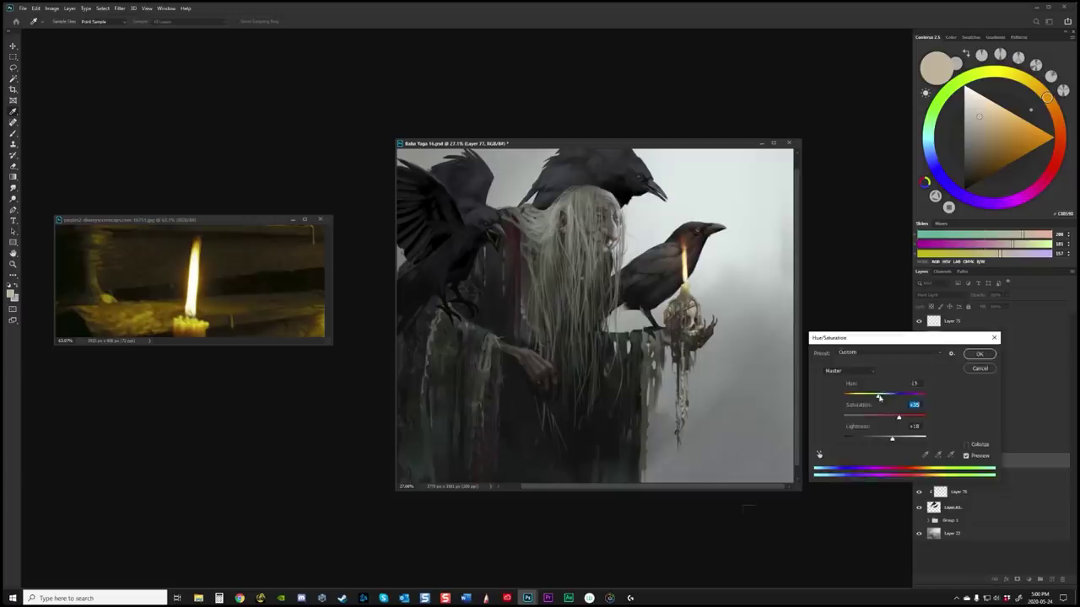
{"action": "key", "text": "Return"}
Step: Paint a thin grey wisp of smoke rising from the flame on a new layer below the flame layers, softening it with the eraser
{"action": "left_click", "coordinate": [956, 384]}
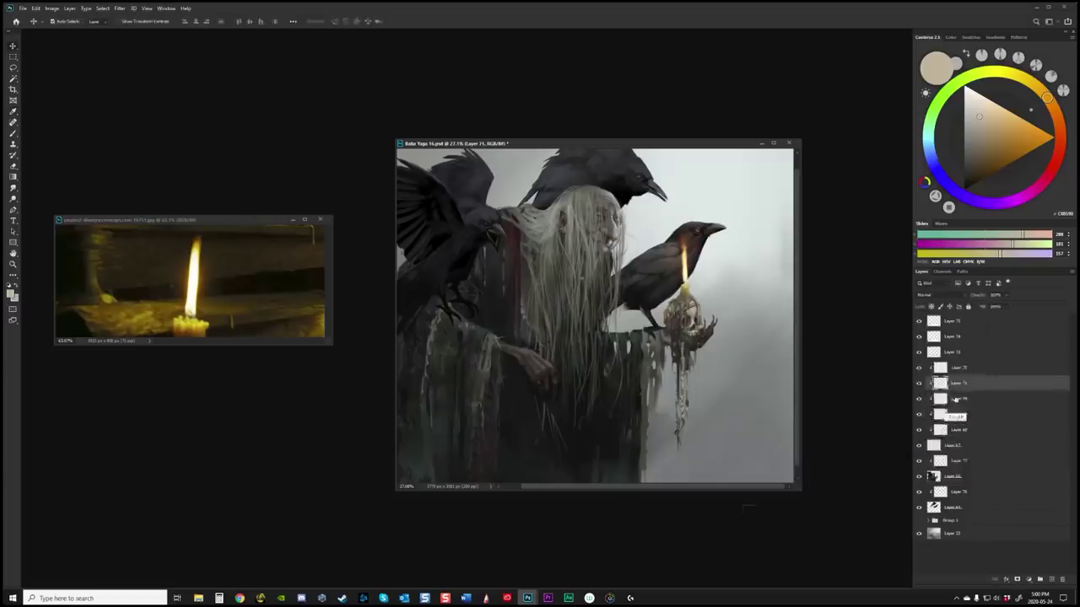
{"action": "left_click_drag", "start_coordinate": [956, 401], "coordinate": [956, 408]}
{"action": "key", "text": "ctrl+shift+n"}
{"action": "key", "text": "Return"}
{"action": "key", "text": "b"}
{"action": "scroll", "coordinate": [689, 408], "scroll_direction": "down", "scroll_amount": 3}
{"action": "scroll", "coordinate": [688, 408], "scroll_direction": "up", "scroll_amount": 1}
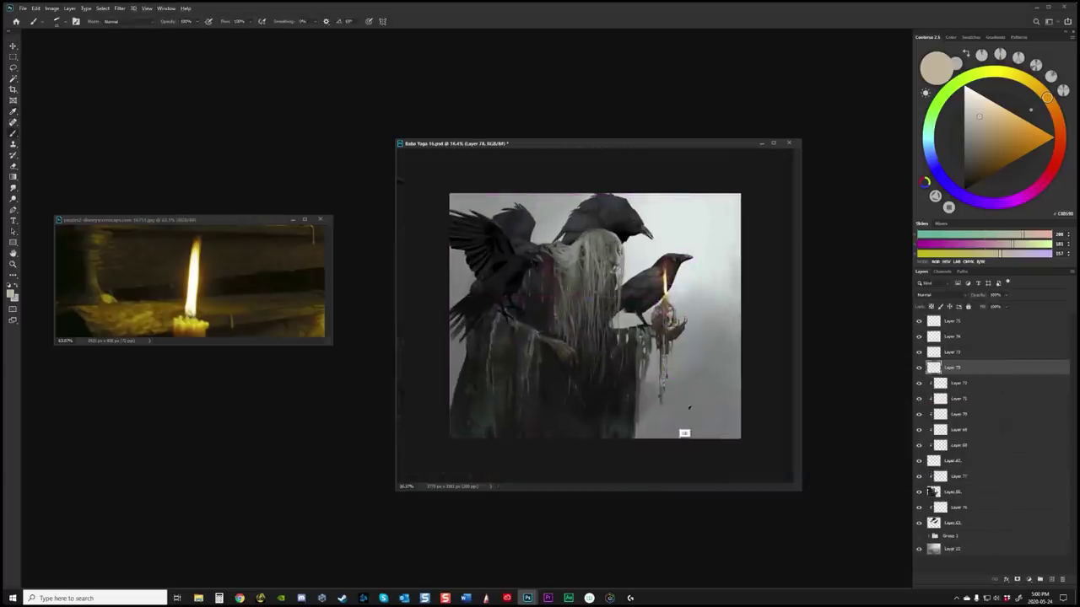
{"action": "left_click", "coordinate": [663, 241], "text": "alt"}
{"action": "scroll", "coordinate": [653, 217], "scroll_direction": "down", "scroll_amount": 1}
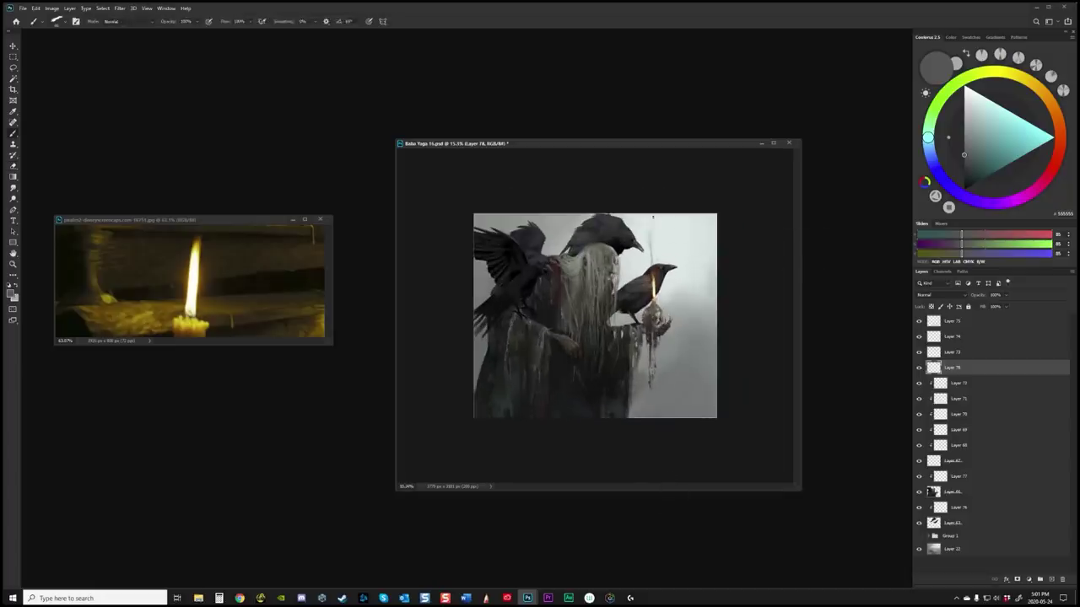
{"action": "key", "text": "e"}
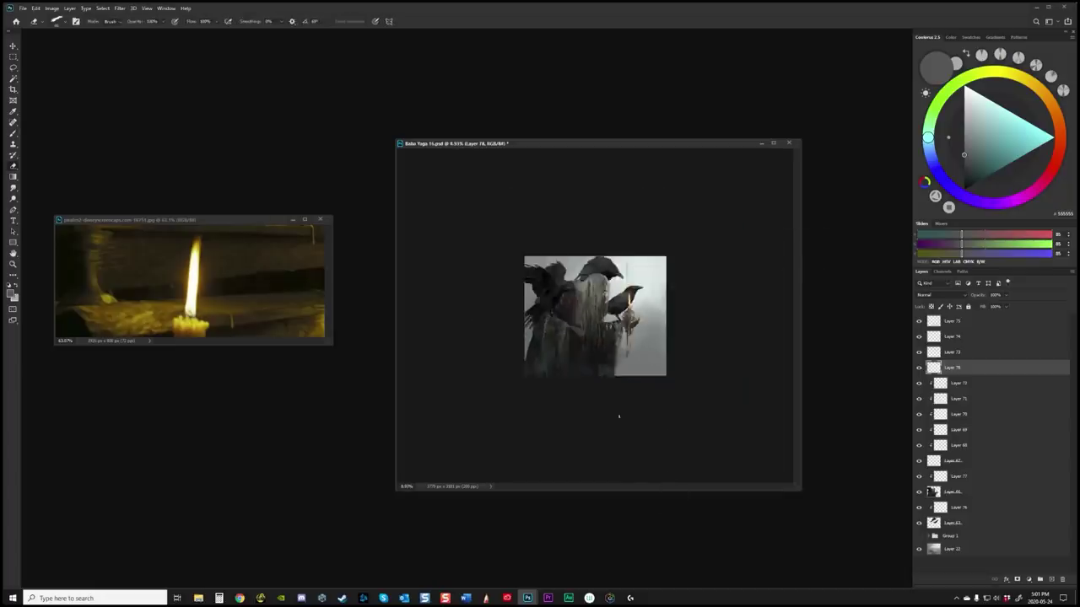
{"action": "key", "text": "c"}
{"action": "scroll", "coordinate": [586, 345], "scroll_direction": "up", "scroll_amount": 3}
Step: Paint warm peach candlelight on the woman's face on the Hard Light layer clipped directly above the character layer
{"action": "key", "text": "b"}
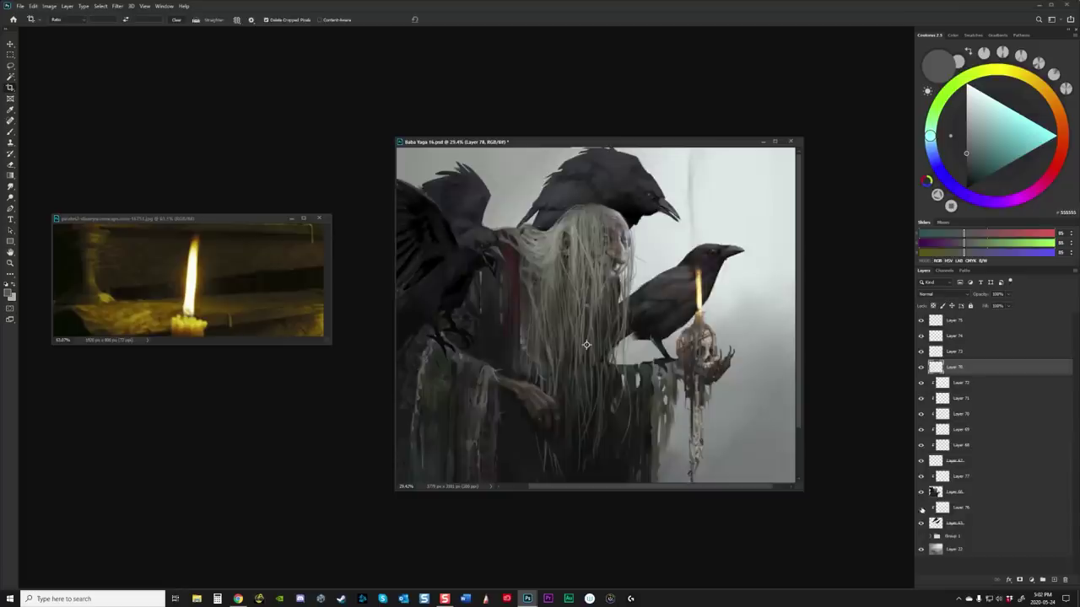
{"action": "left_click", "coordinate": [928, 477]}
{"action": "key", "text": "x"}
{"action": "scroll", "coordinate": [613, 253], "scroll_direction": "up", "scroll_amount": 4}
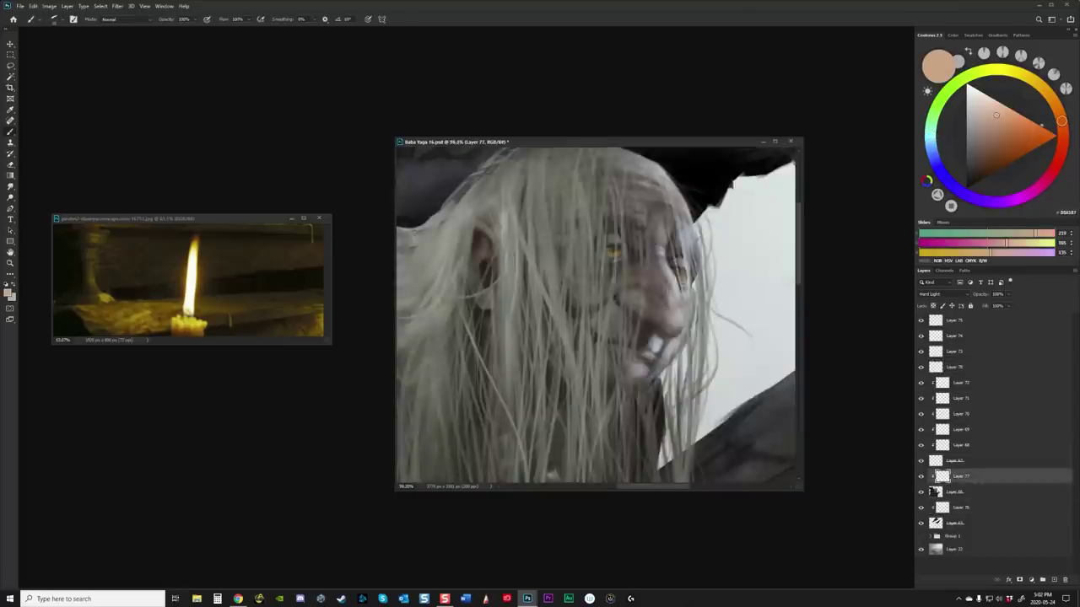
Step: Adjust the clipped Hard Light layer with Hue/Saturation, setting the hue to +12 and lowering its saturation and lightness
{"action": "key", "text": "ctrl+0"}
{"action": "key", "text": "i"}
{"action": "key", "text": "ctrl+u"}
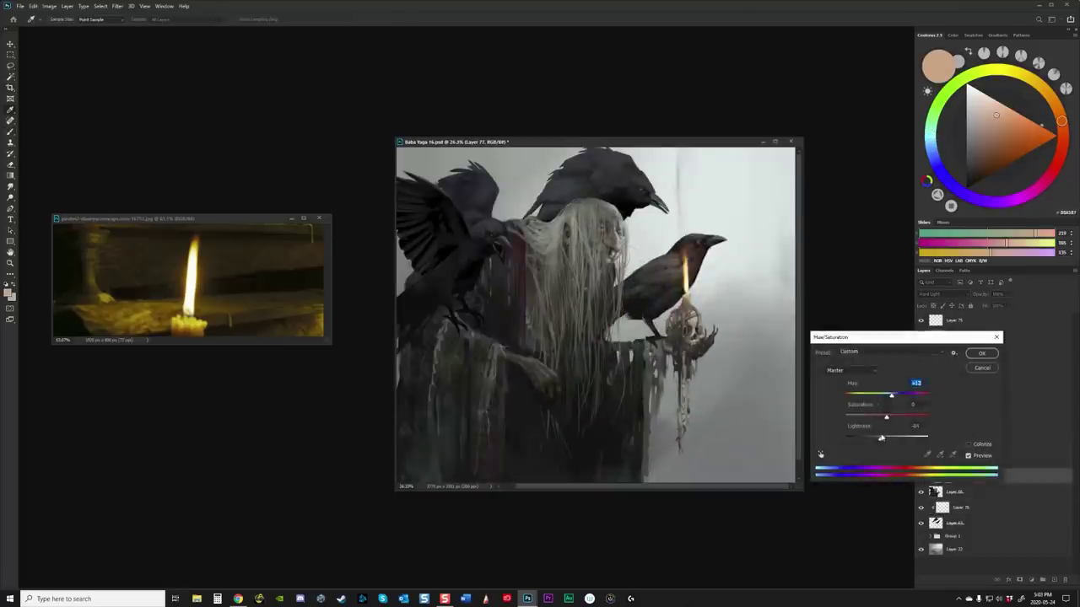
{"action": "left_click_drag", "start_coordinate": [886, 416], "coordinate": [874, 419]}
{"action": "left_click", "coordinate": [981, 354]}
{"action": "key", "text": "l"}
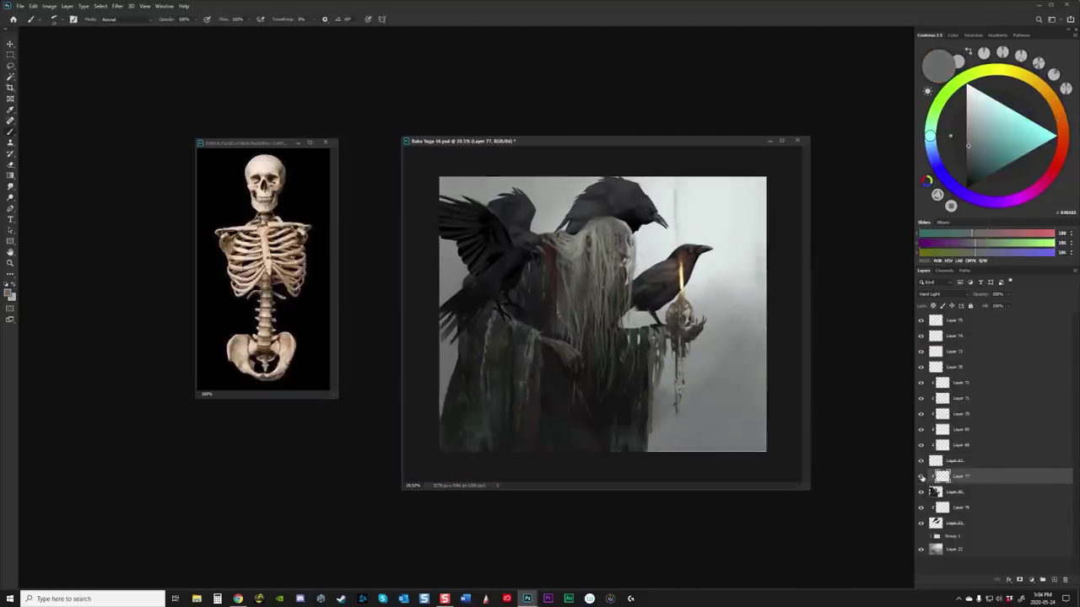
{"action": "key", "text": "ctrl+u"}
{"action": "left_click", "coordinate": [971, 354]}
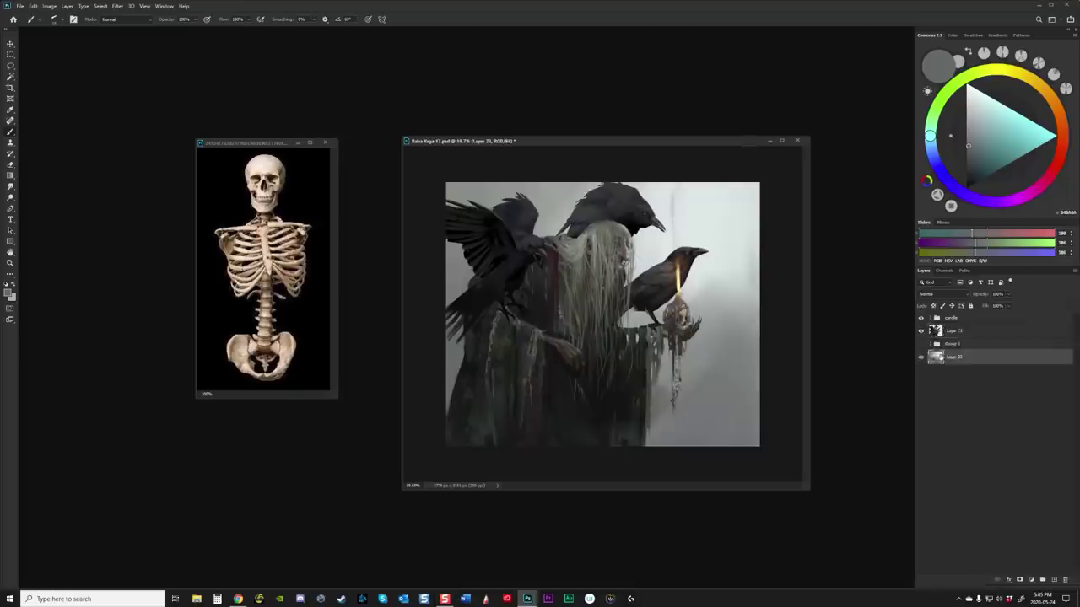
Step: Paint a thin upright dark grey silhouette beside the skull on a new layer directly above the background layer
{"action": "key", "text": "ctrl+shift+alt+n"}
{"action": "left_click", "coordinate": [714, 370], "text": "alt"}
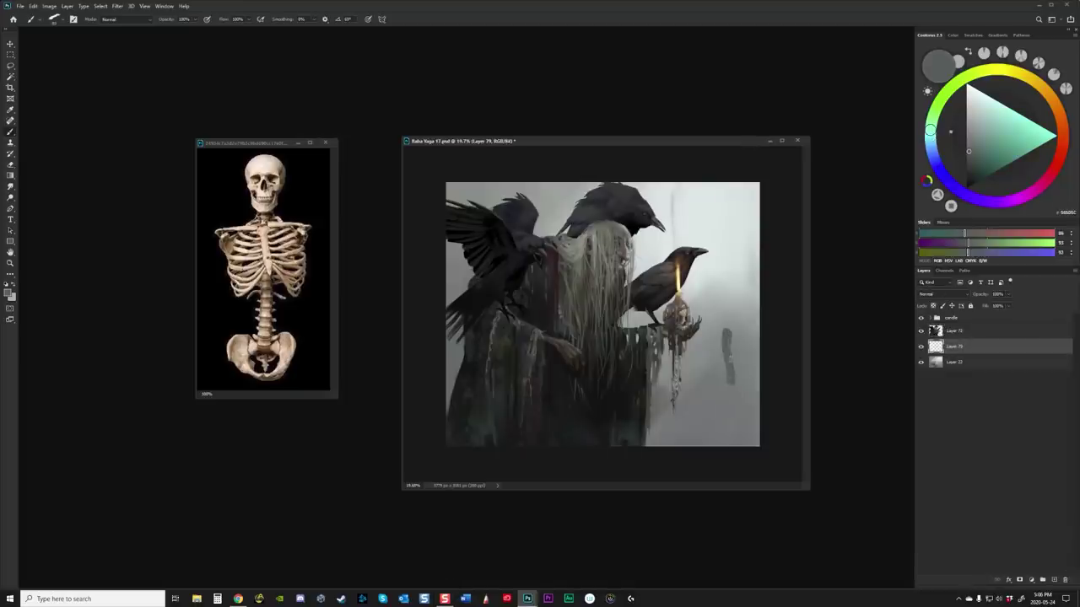
{"action": "left_click_drag", "start_coordinate": [719, 326], "coordinate": [723, 338]}
{"action": "left_click_drag", "start_coordinate": [730, 378], "coordinate": [731, 402]}
{"action": "scroll", "coordinate": [602, 313], "scroll_direction": "down", "scroll_amount": 1}
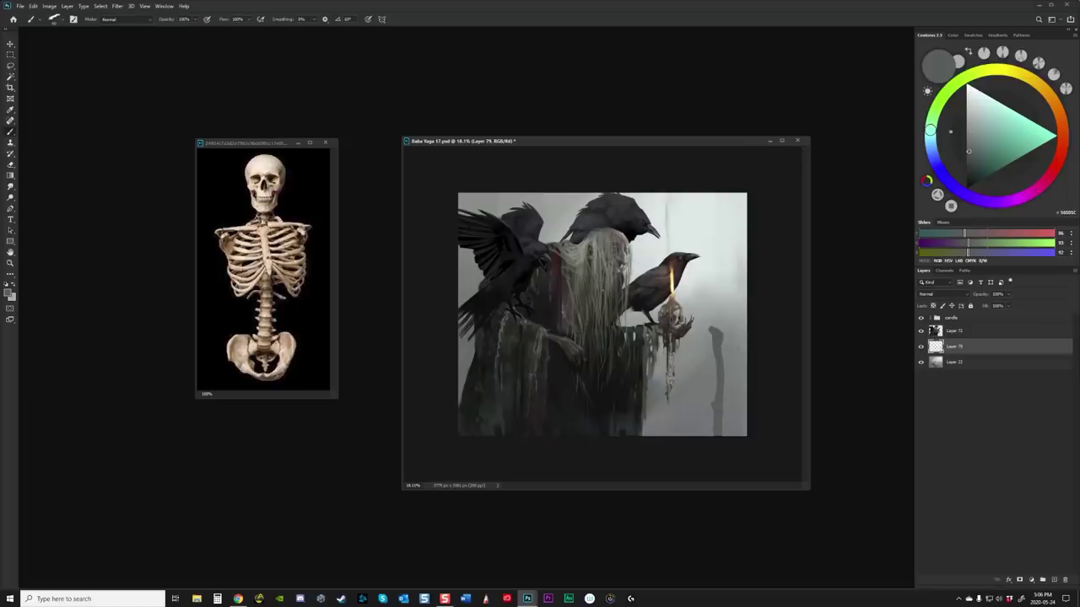
{"action": "scroll", "coordinate": [602, 312], "scroll_direction": "up", "scroll_amount": 3}
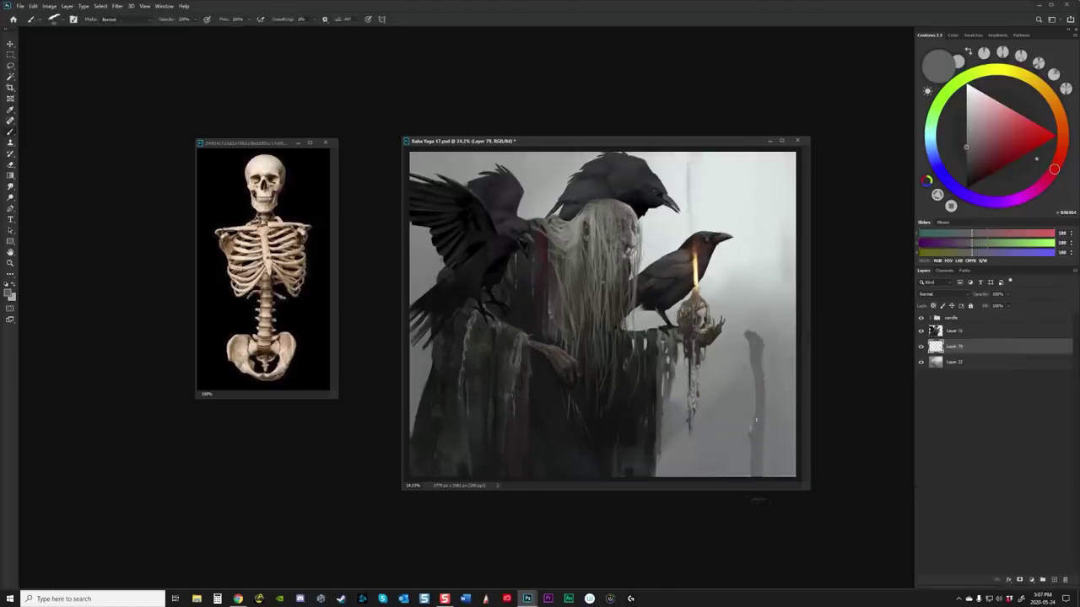
{"action": "key", "text": "ctrl+minus"}
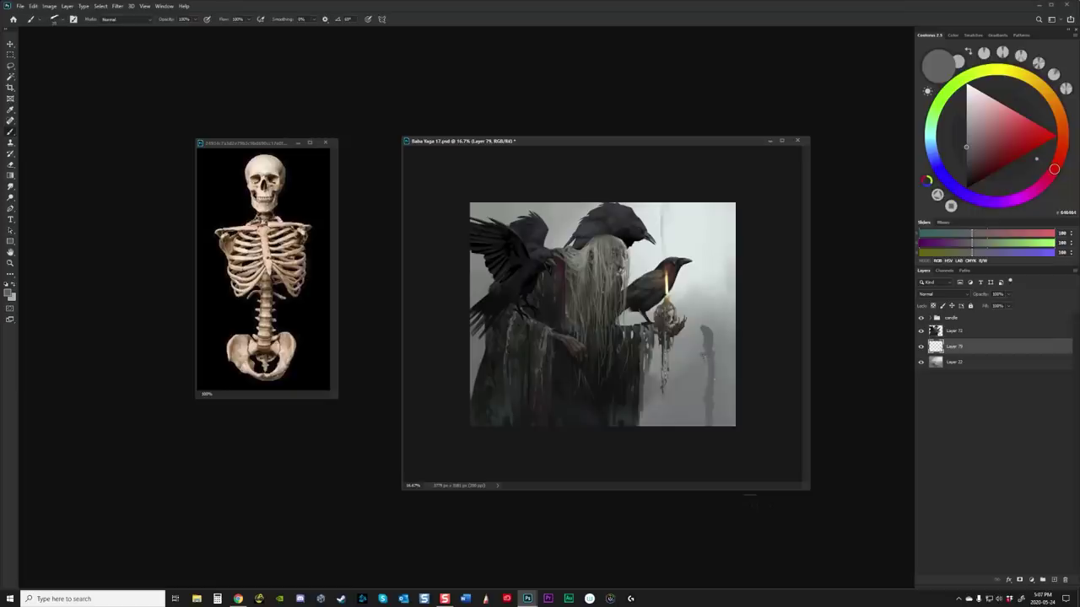
{"action": "scroll", "coordinate": [713, 375], "scroll_direction": "up", "scroll_amount": 1}
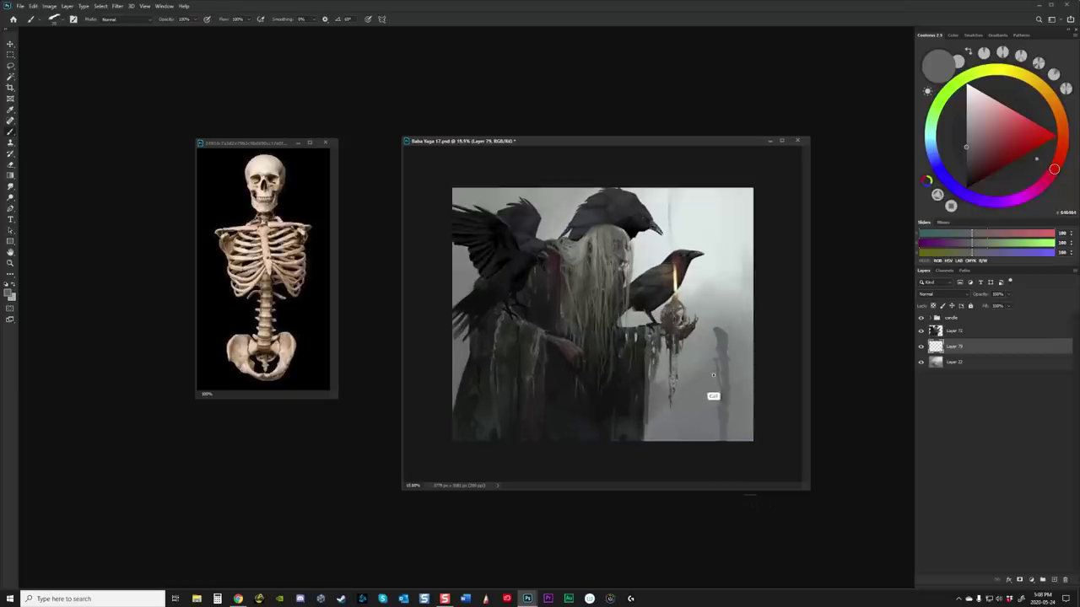
Step: Shape a rounded head on the upper end of the grey background silhouette with the brush and eraser
{"action": "left_click", "coordinate": [719, 325]}
{"action": "key", "text": "e"}
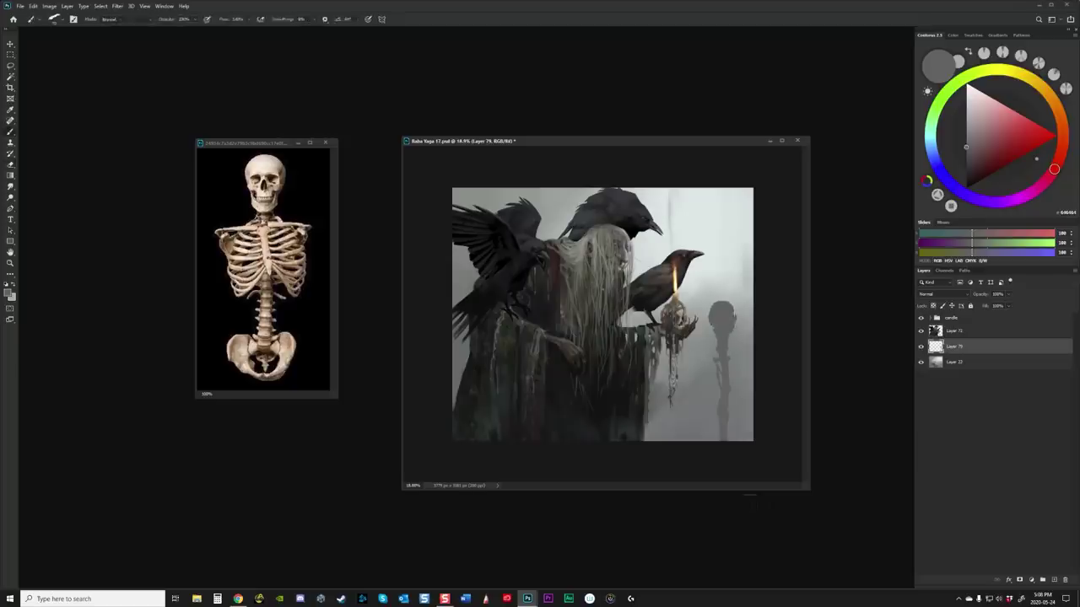
{"action": "key", "text": "b"}
Step: Move the grey silhouette up behind the candle-side crow and add ragged shapes spreading out from its shoulders
{"action": "scroll", "coordinate": [603, 314], "scroll_direction": "down", "scroll_amount": 2}
{"action": "key", "text": "v"}
{"action": "left_click_drag", "start_coordinate": [689, 371], "coordinate": [693, 310]}
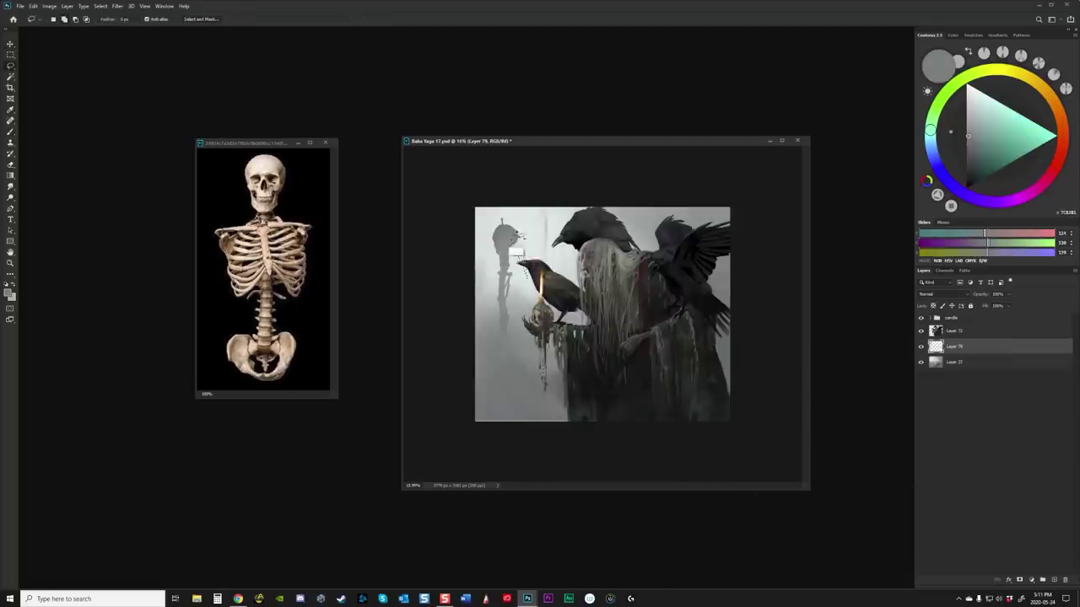
{"action": "key", "text": "b"}
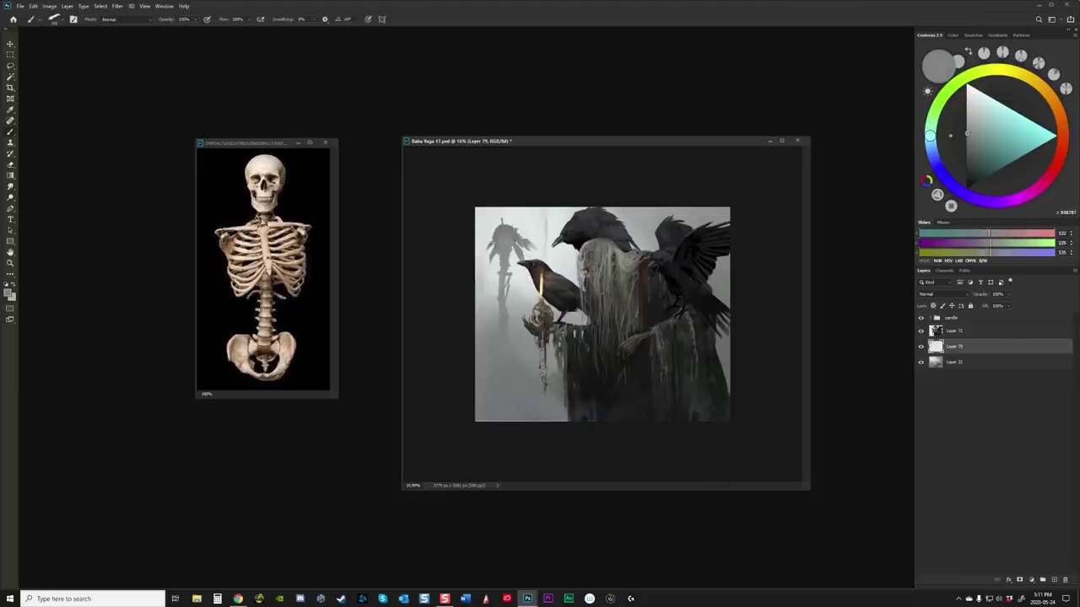
Step: Paint pale grey mist over the background silhouette on a new layer clipped to it, checking the canvas in both orientations
{"action": "key", "text": "ctrl+shift+alt+n"}
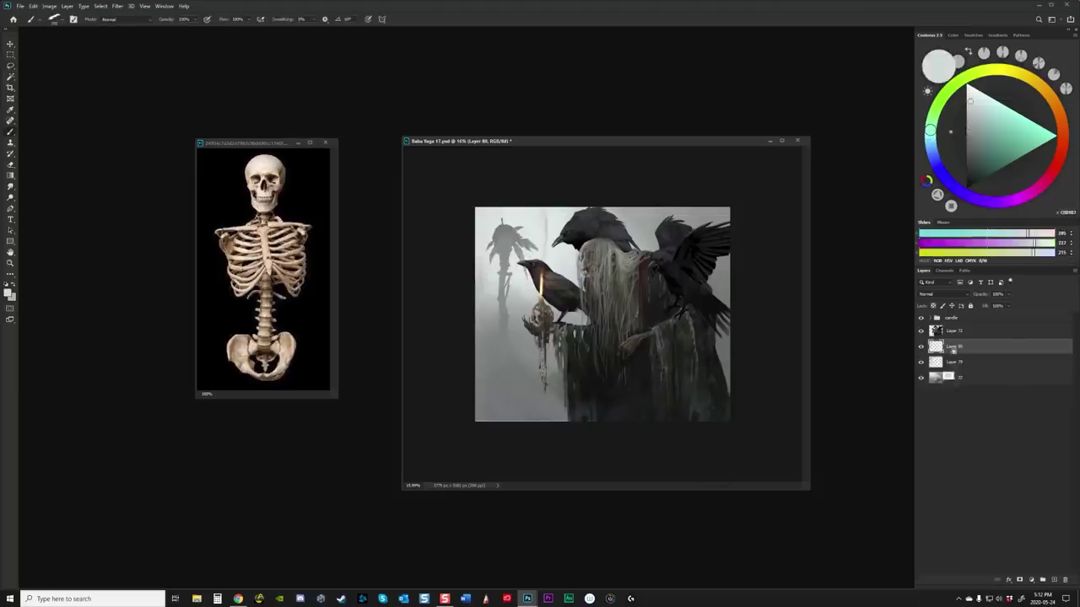
{"action": "scroll", "coordinate": [540, 257], "scroll_direction": "down", "scroll_amount": 2}
{"action": "left_click", "coordinate": [540, 257], "text": "alt"}
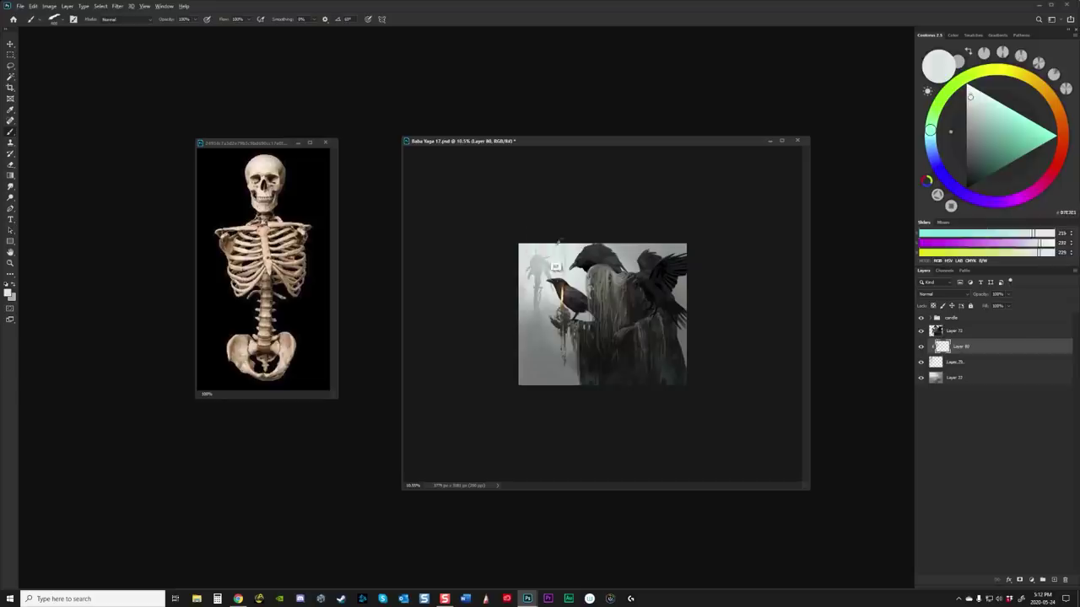
{"action": "key", "text": "h"}
{"action": "scroll", "coordinate": [540, 257], "scroll_direction": "up", "scroll_amount": 1}
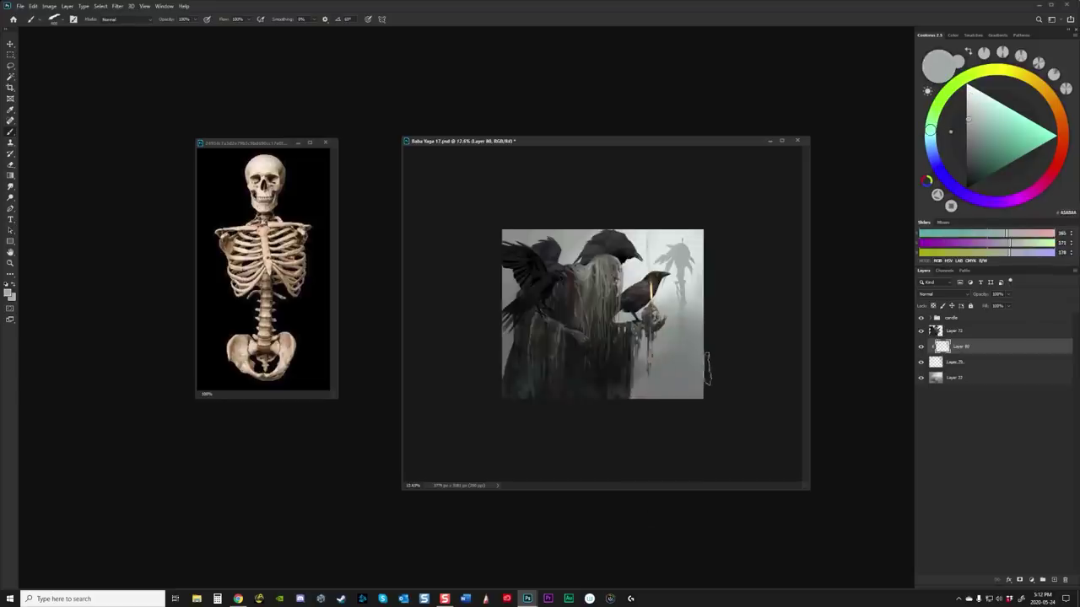
{"action": "key", "text": "ctrl+0"}
{"action": "key", "text": "l"}
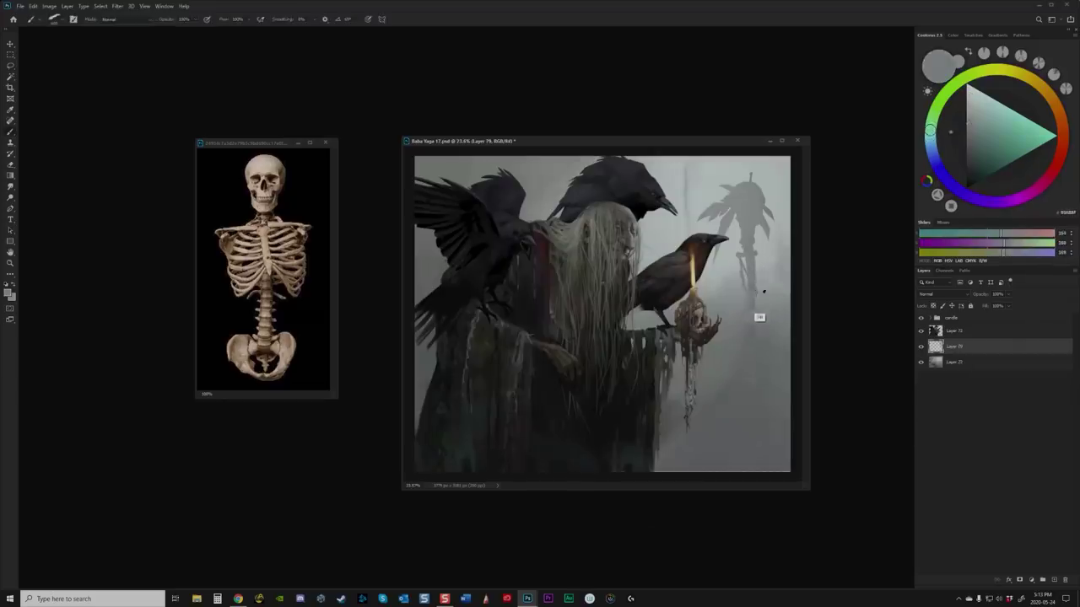